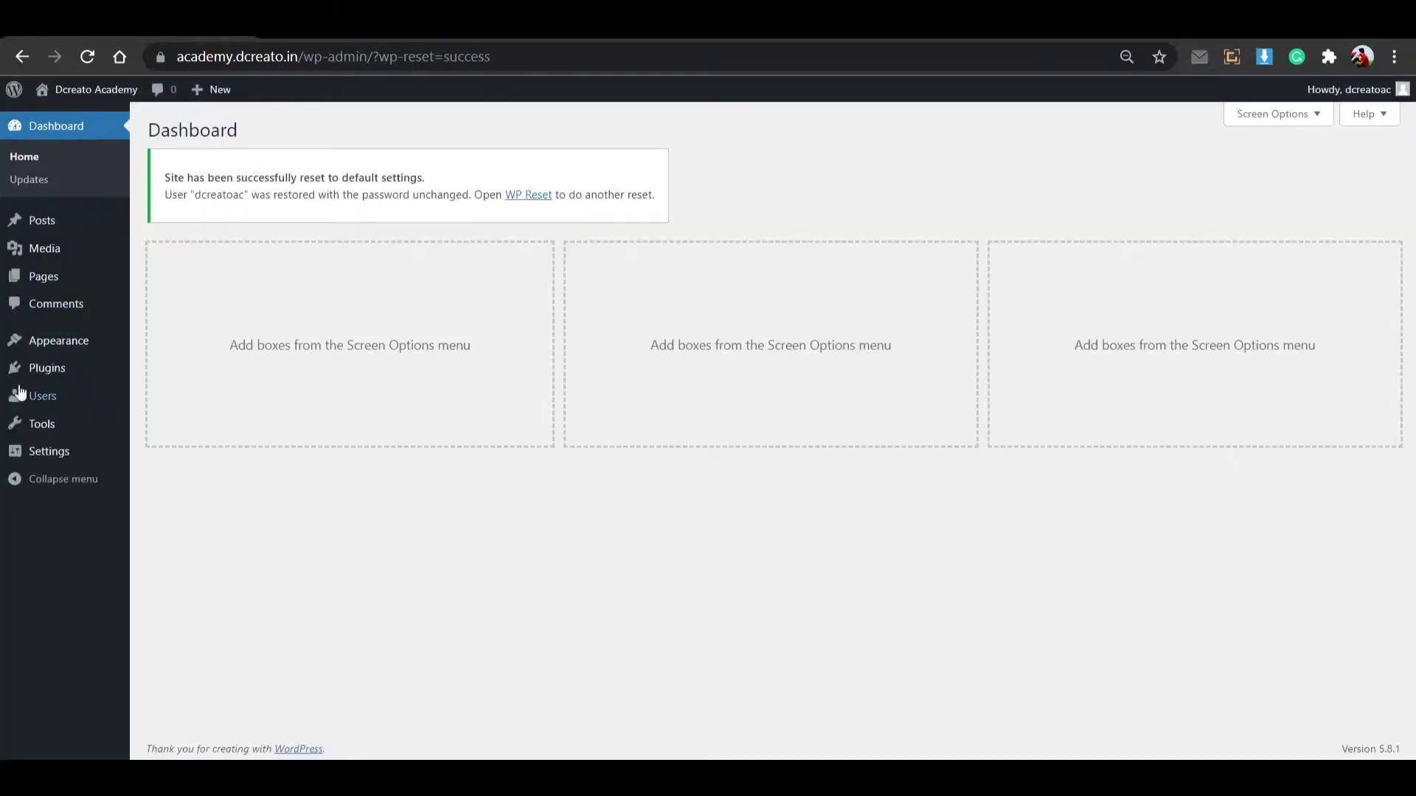
# Open the list of installed plugins and review the Elementor, Elementor Pro and WP Reset entries.
pyautogui.moveTo(58, 377)
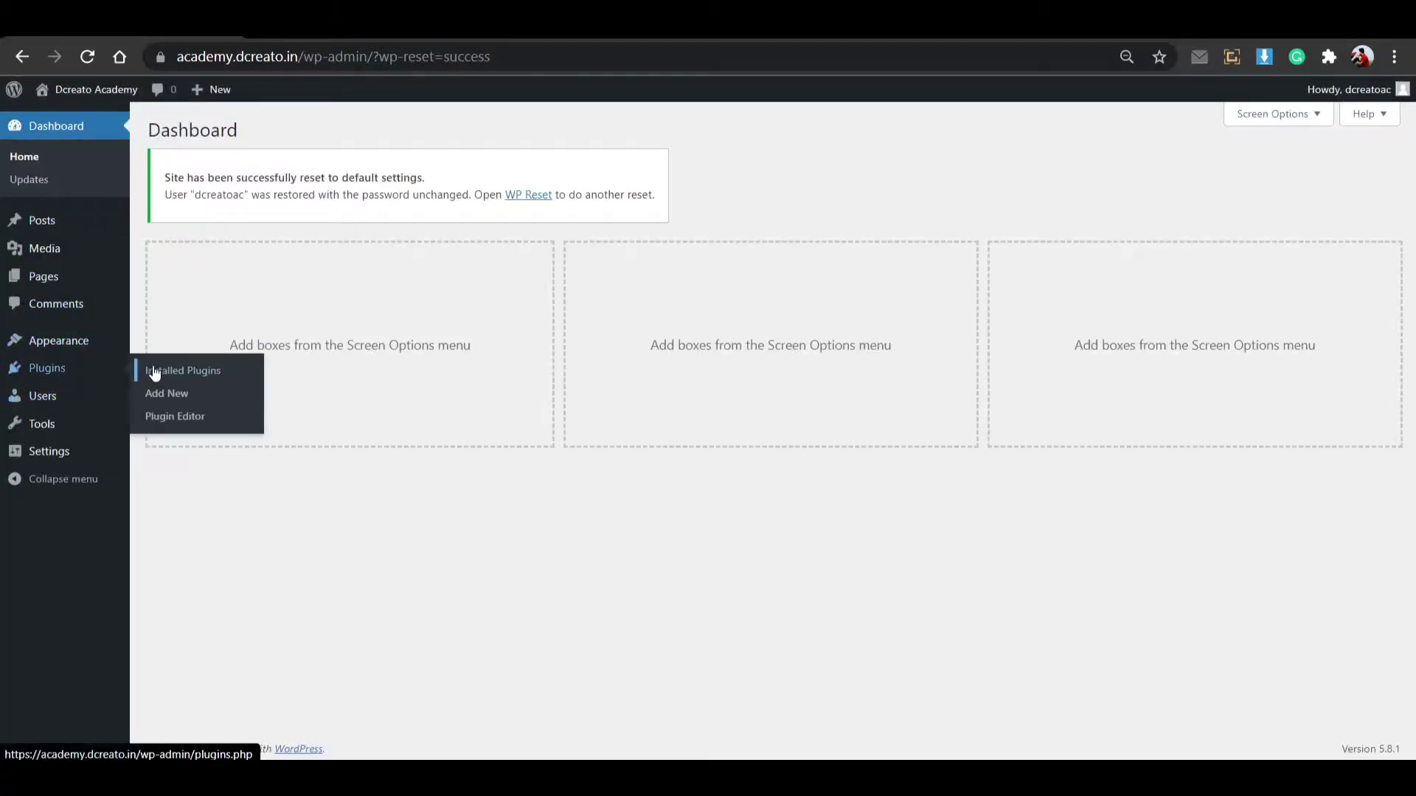
pyautogui.click(151, 371)
pyautogui.hotkey('ctrl', '+')
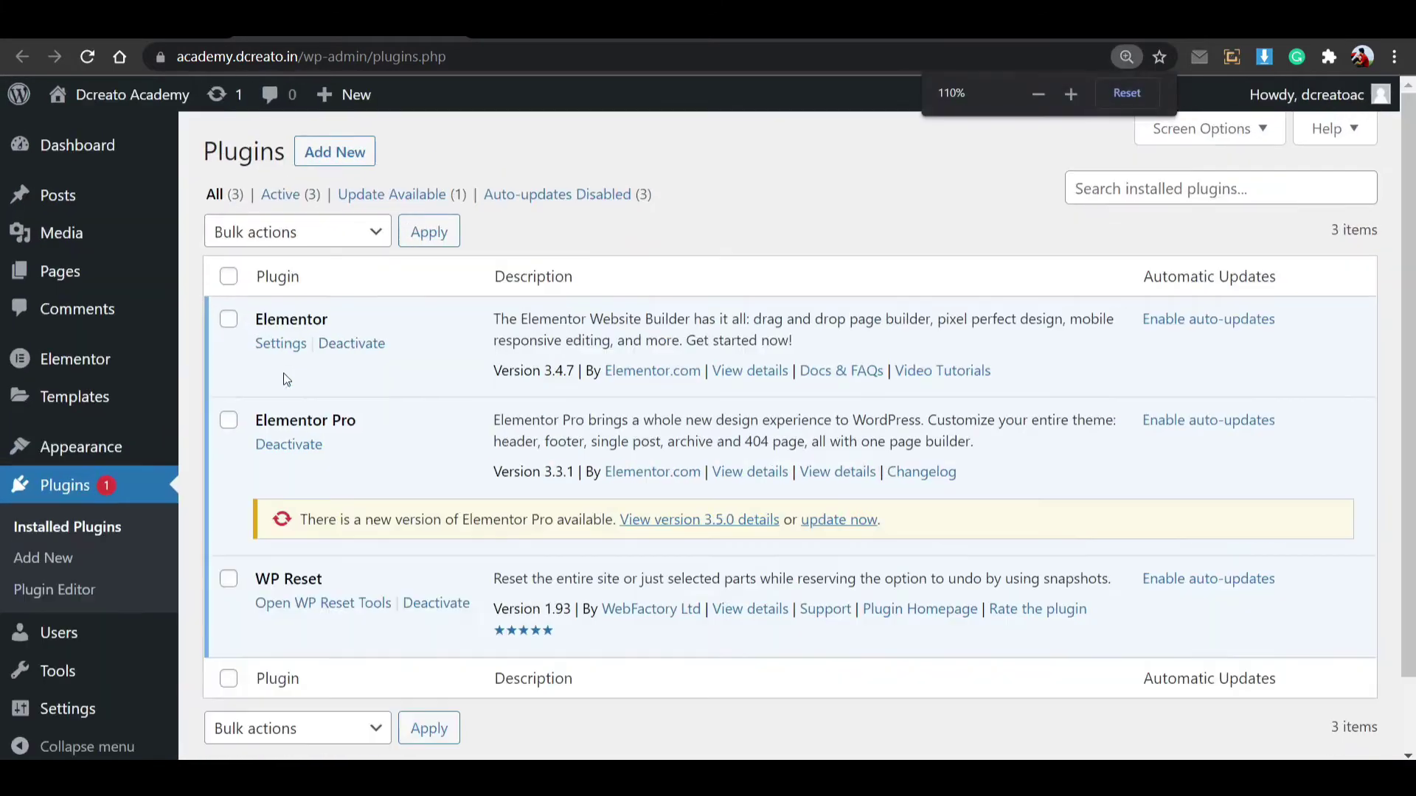
pyautogui.hotkey('ctrl', '-')
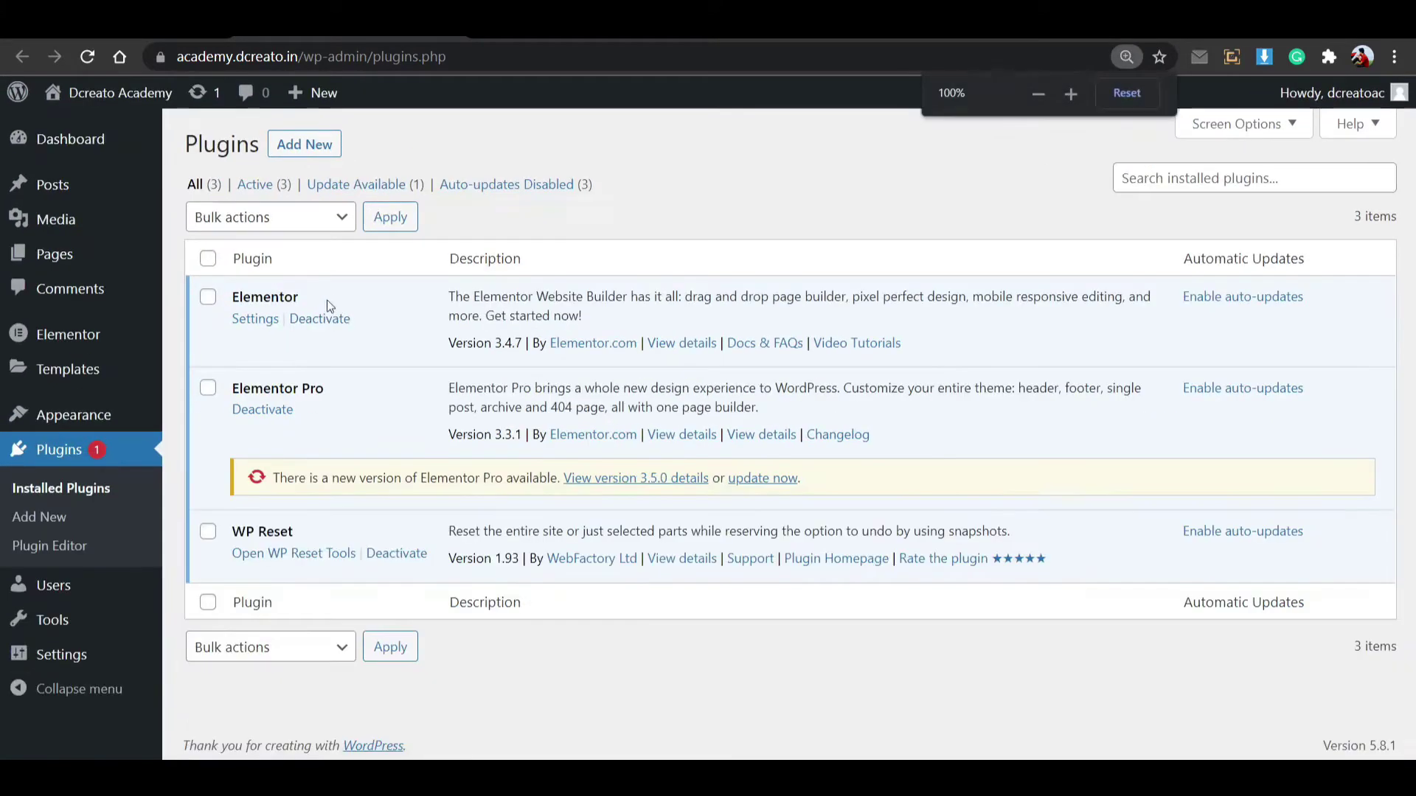
pyautogui.tripleClick(297, 528)
pyautogui.click(298, 528)
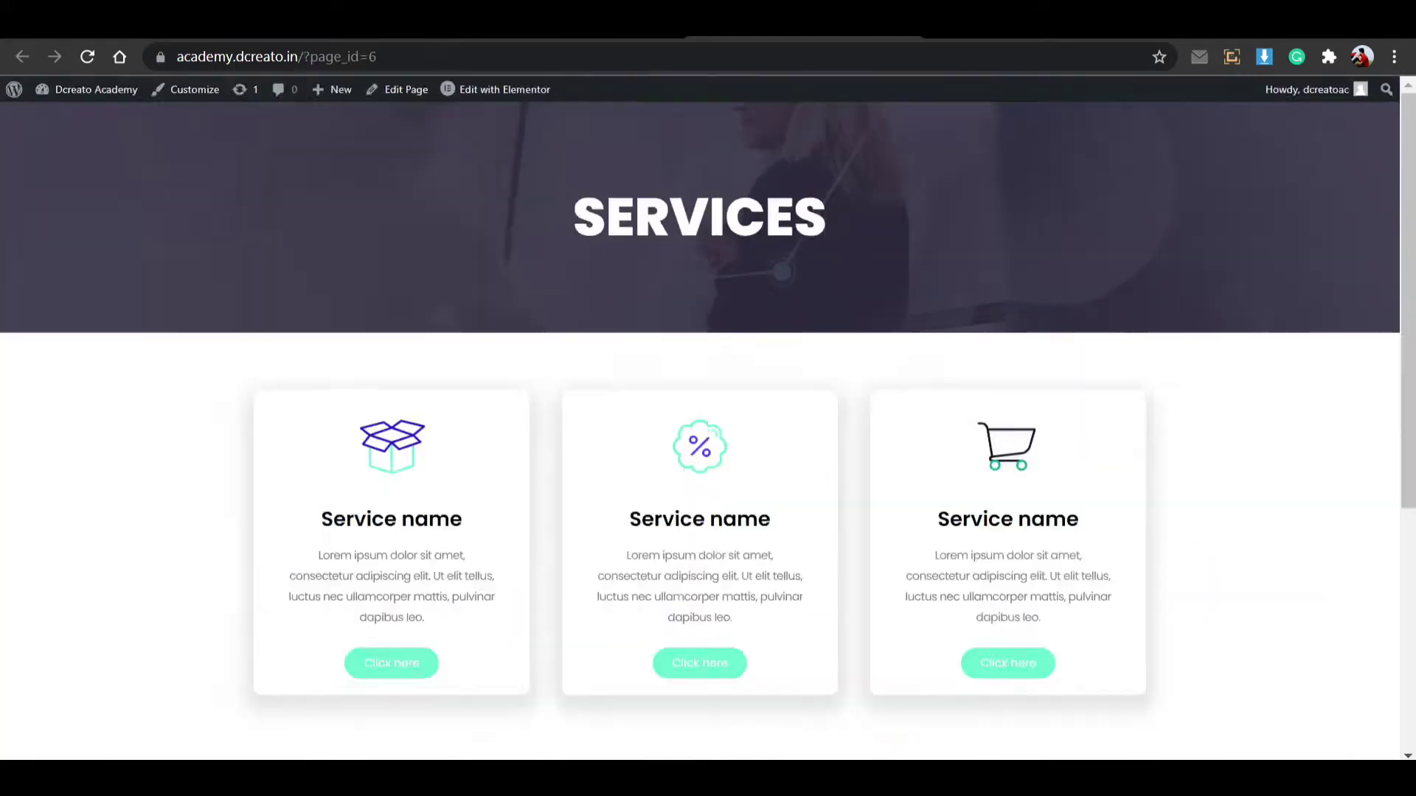
# Examine the layout of the finished Services page, including its image-icon cards and its icon cards further down.
pyautogui.scroll(-1, 741, 377)
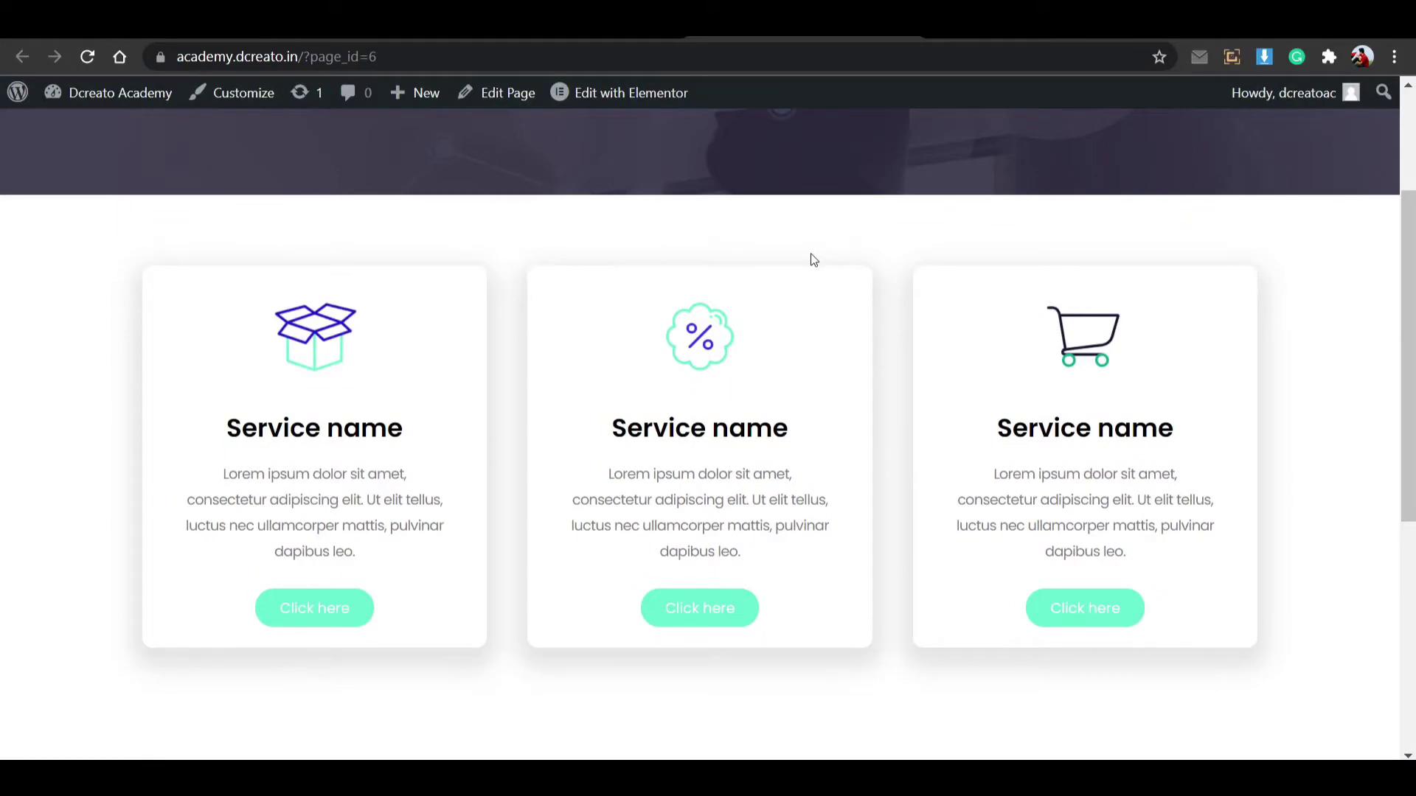
pyautogui.click(94, 64)
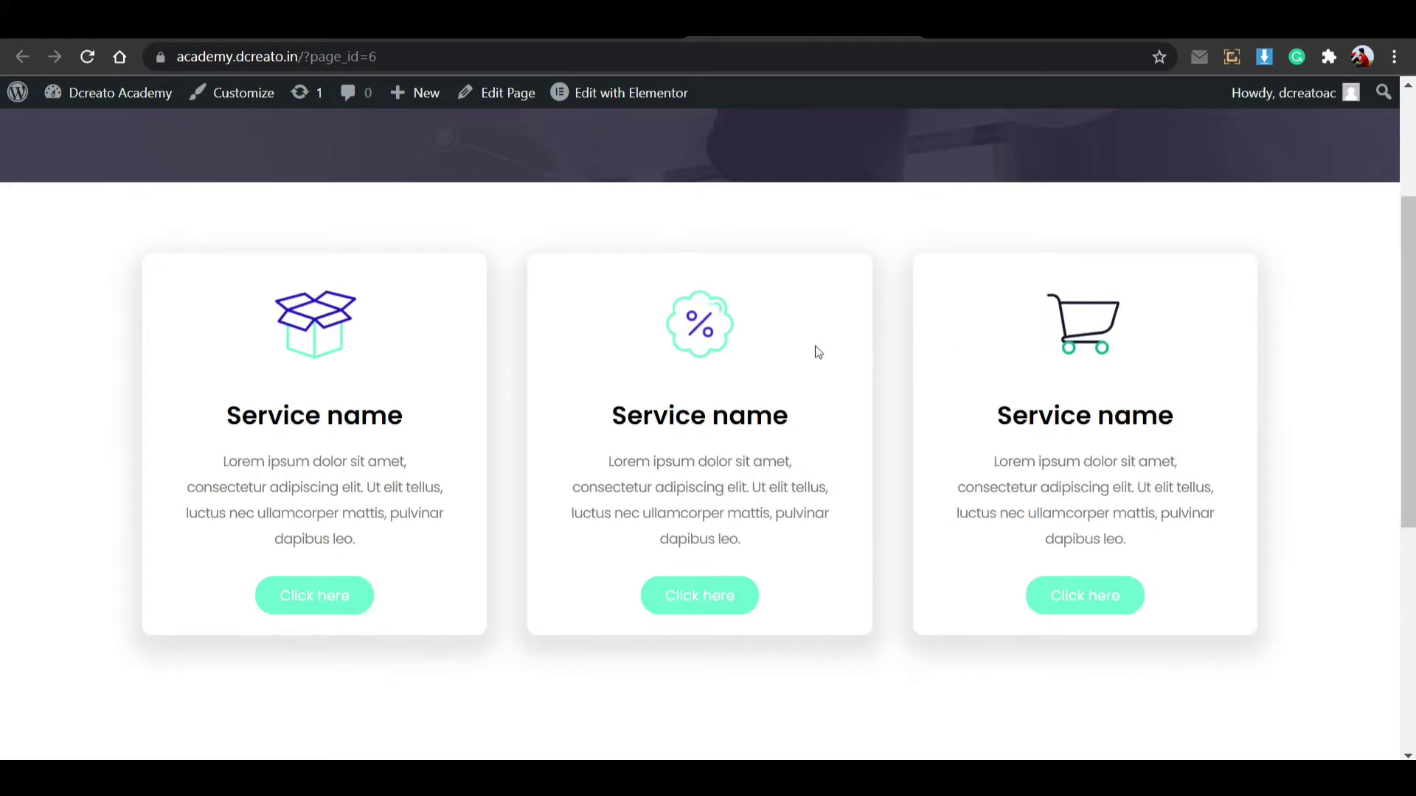
pyautogui.scroll(-6, 603, 418)
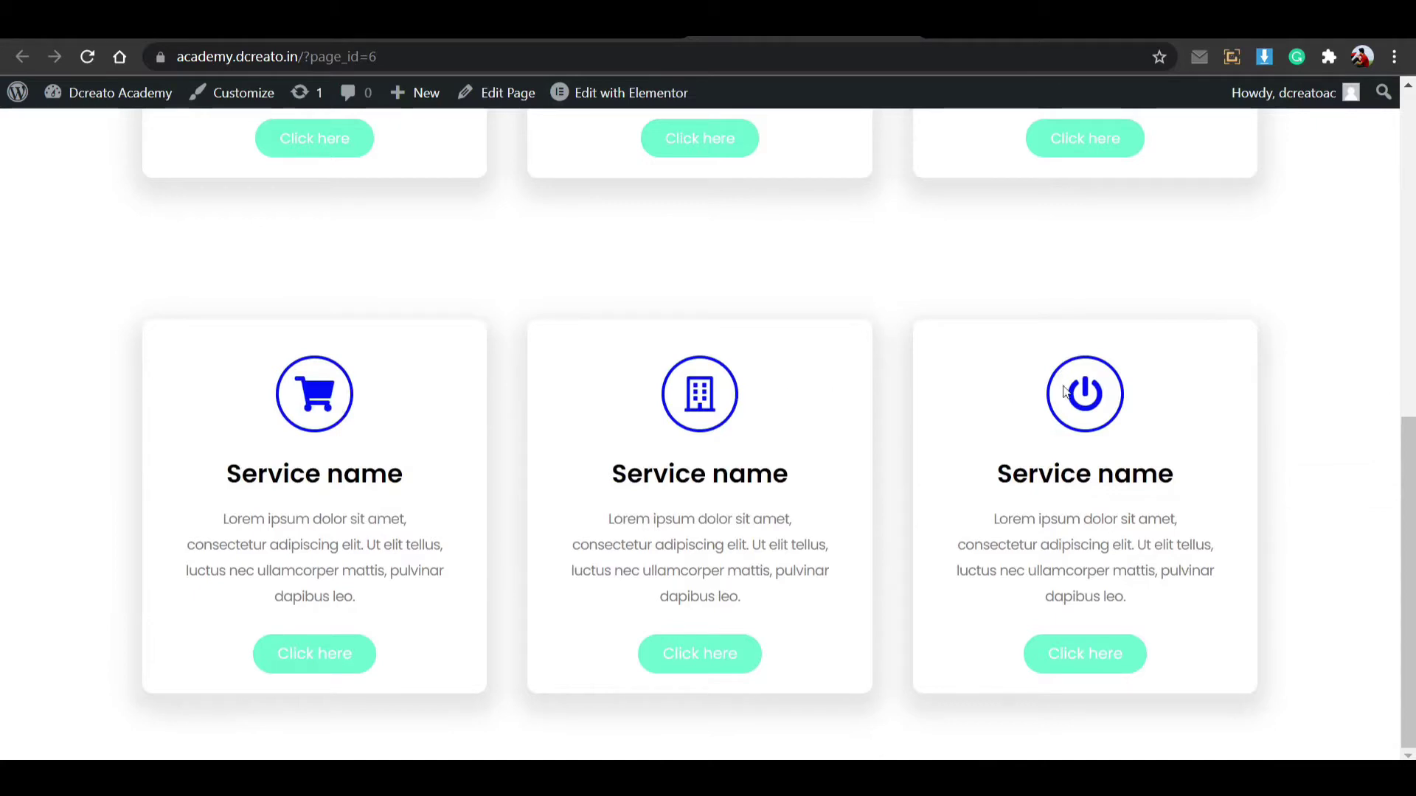
pyautogui.scroll(4, 601, 435)
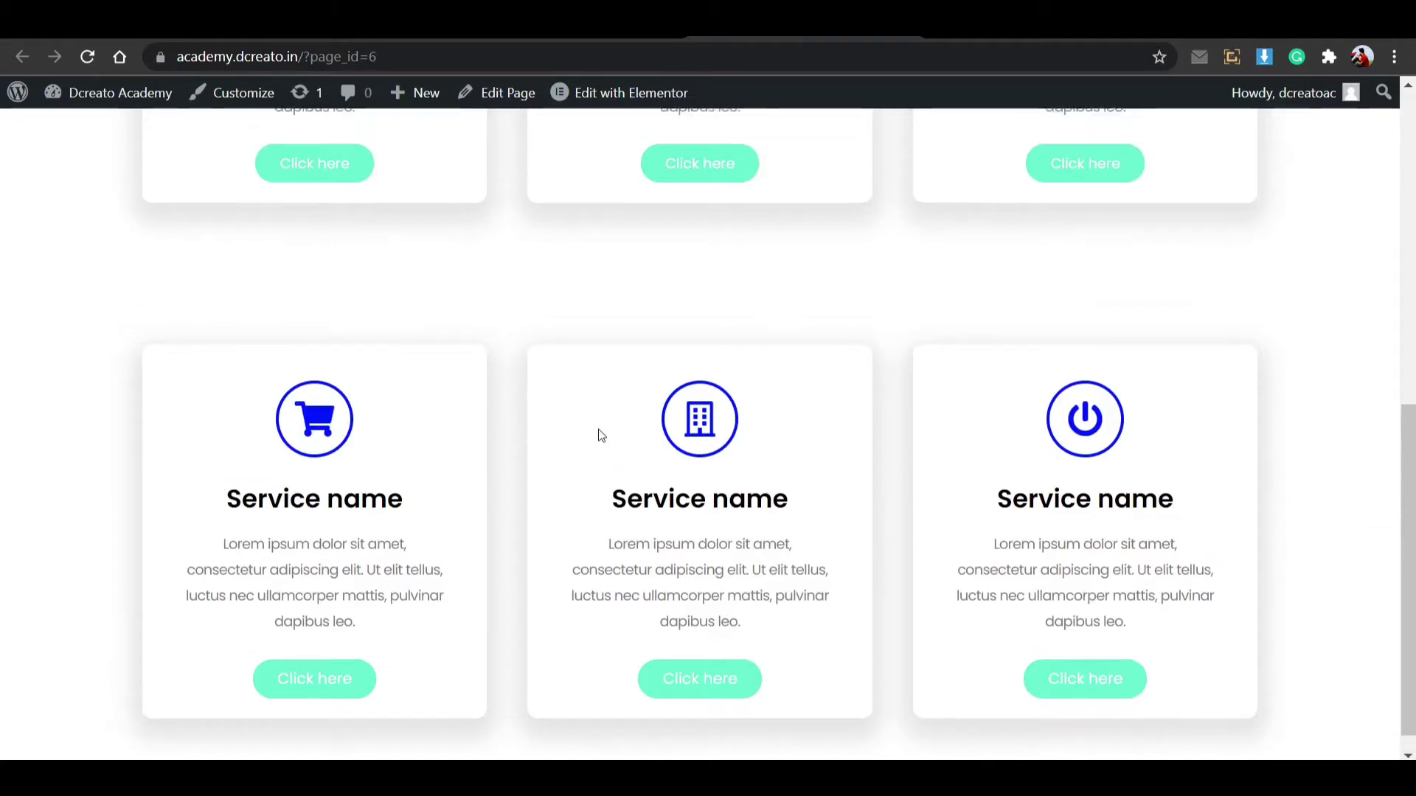
pyautogui.scroll(3, 342, 445)
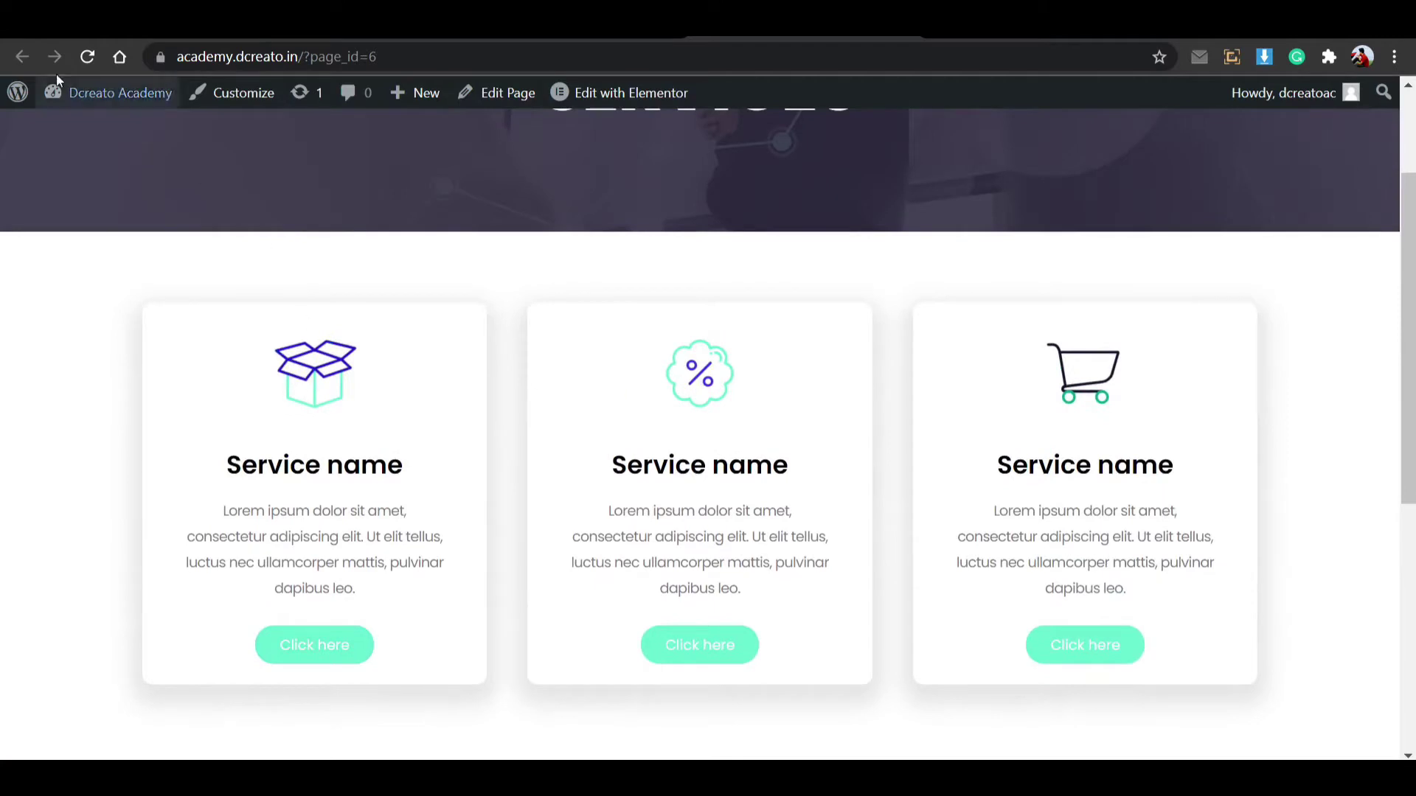
pyautogui.click(87, 57)
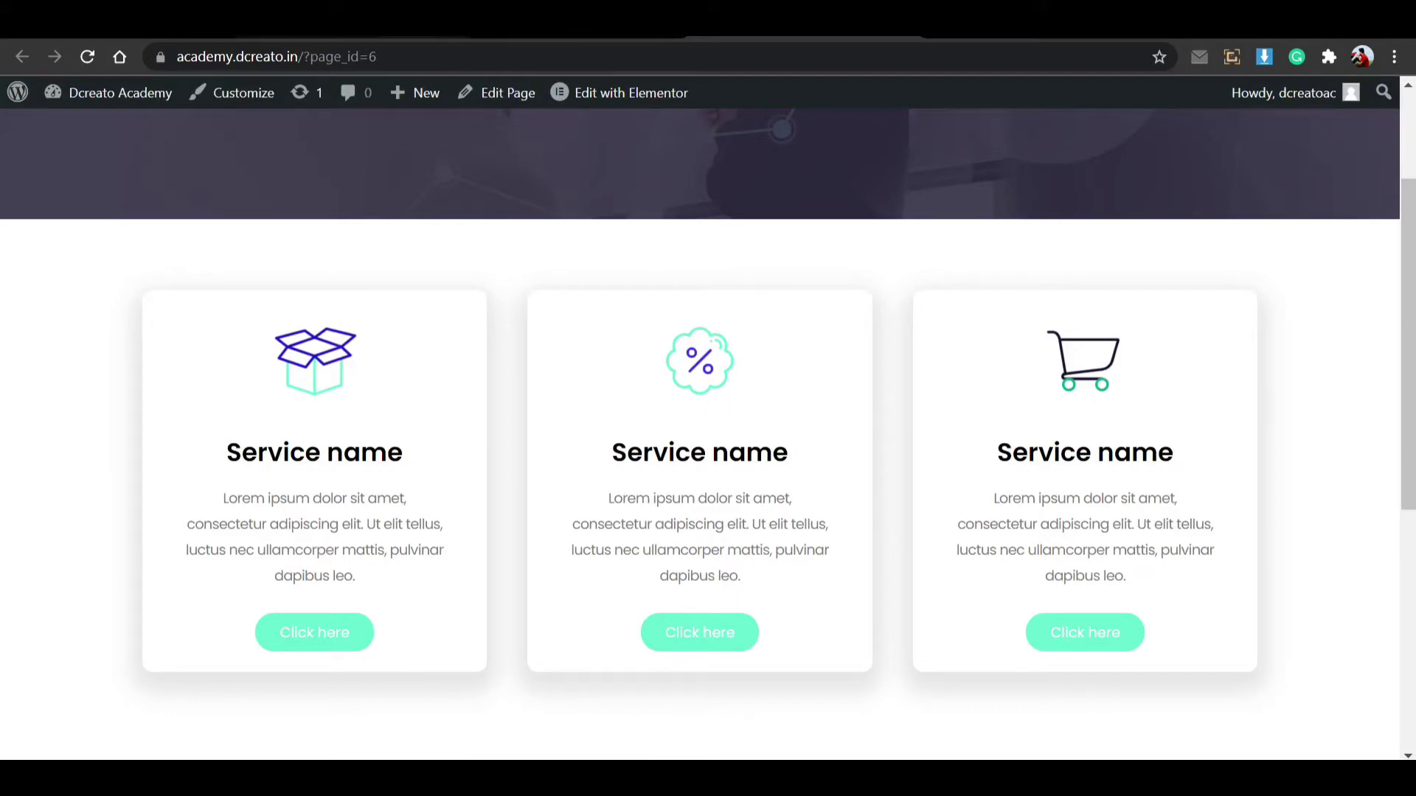
# Open the installed themes in a separate browser tab, check the active theme, and return to the plugins page.
pyautogui.hotkey('ctrl', 'Tab')
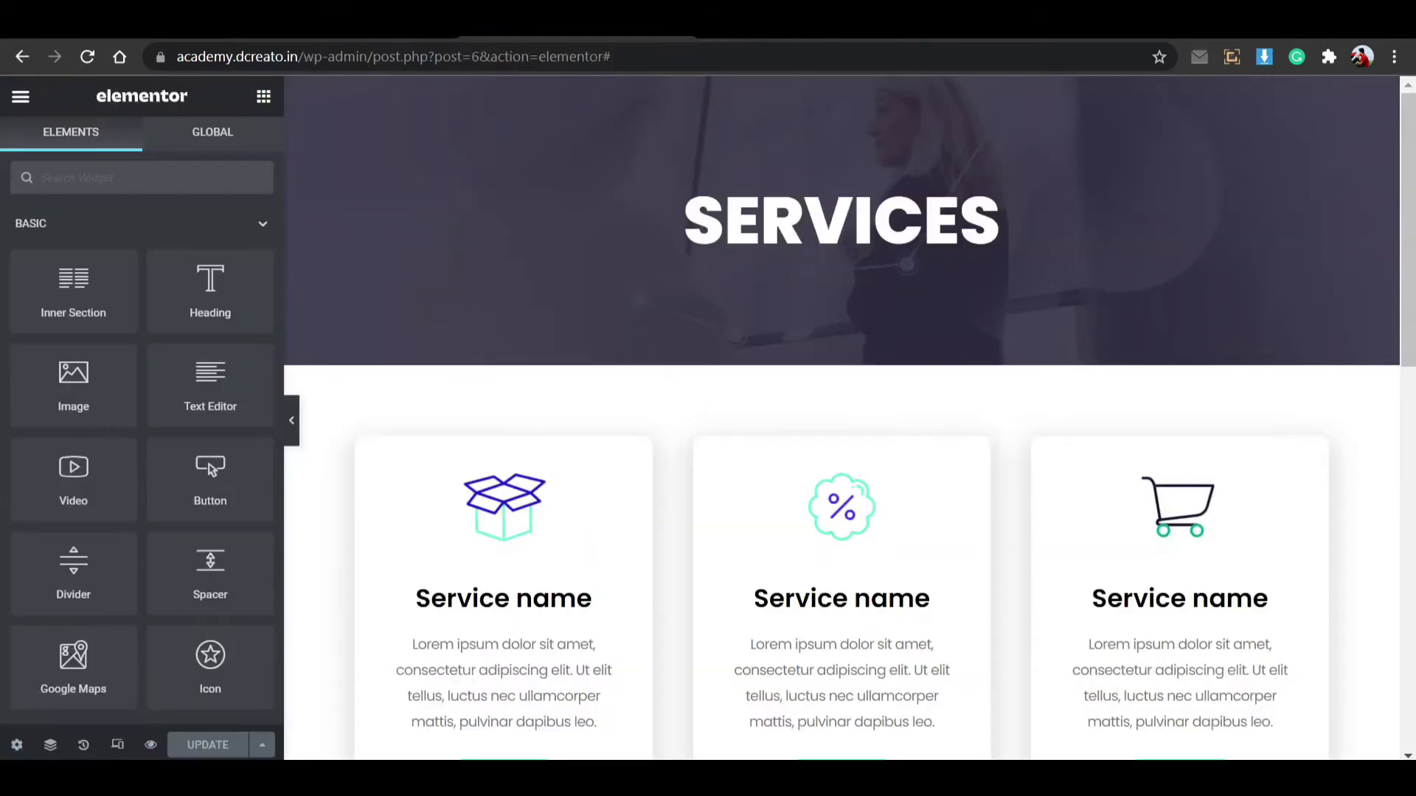
pyautogui.hotkey('ctrl', 'Tab')
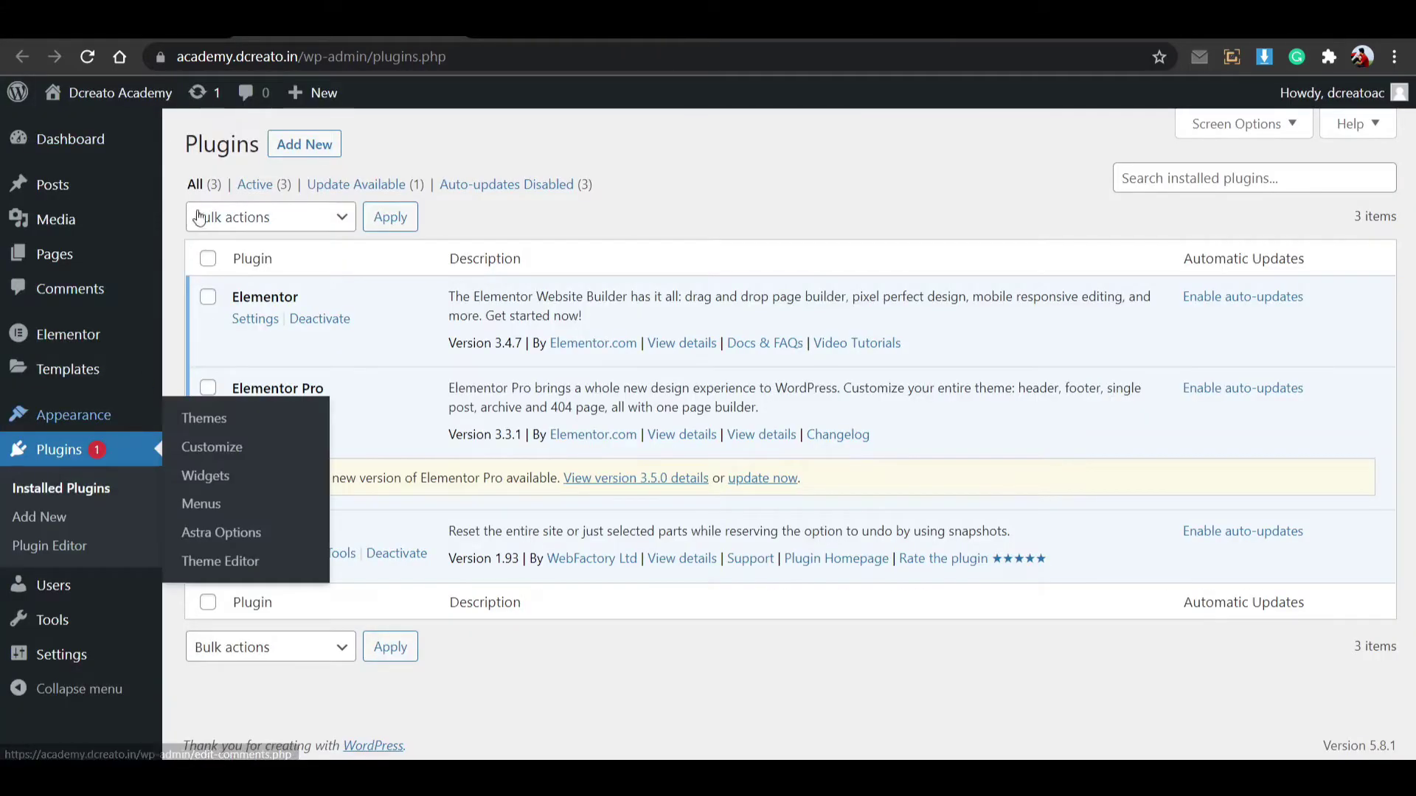
pyautogui.moveTo(89, 259)
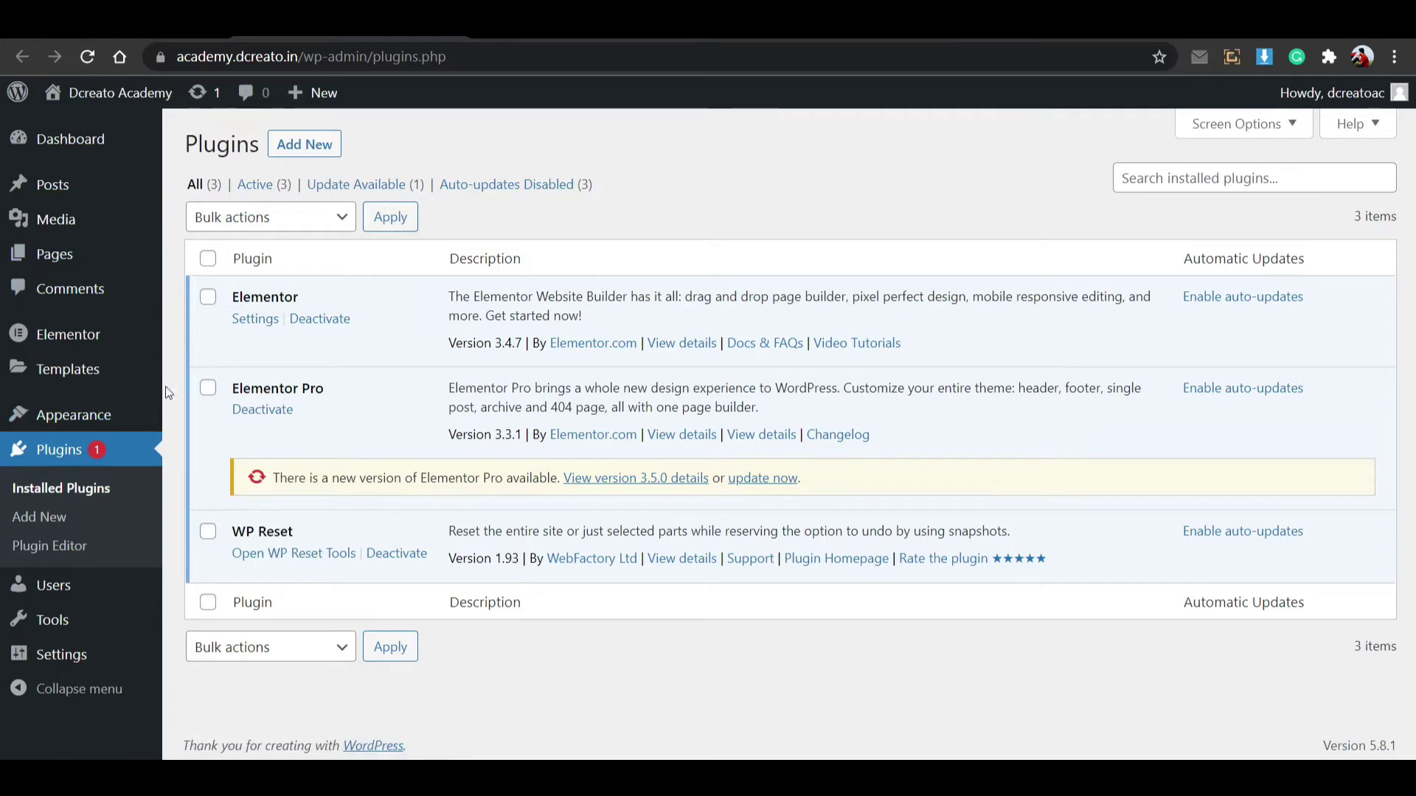
pyautogui.rightClick(223, 414)
pyautogui.click(232, 422)
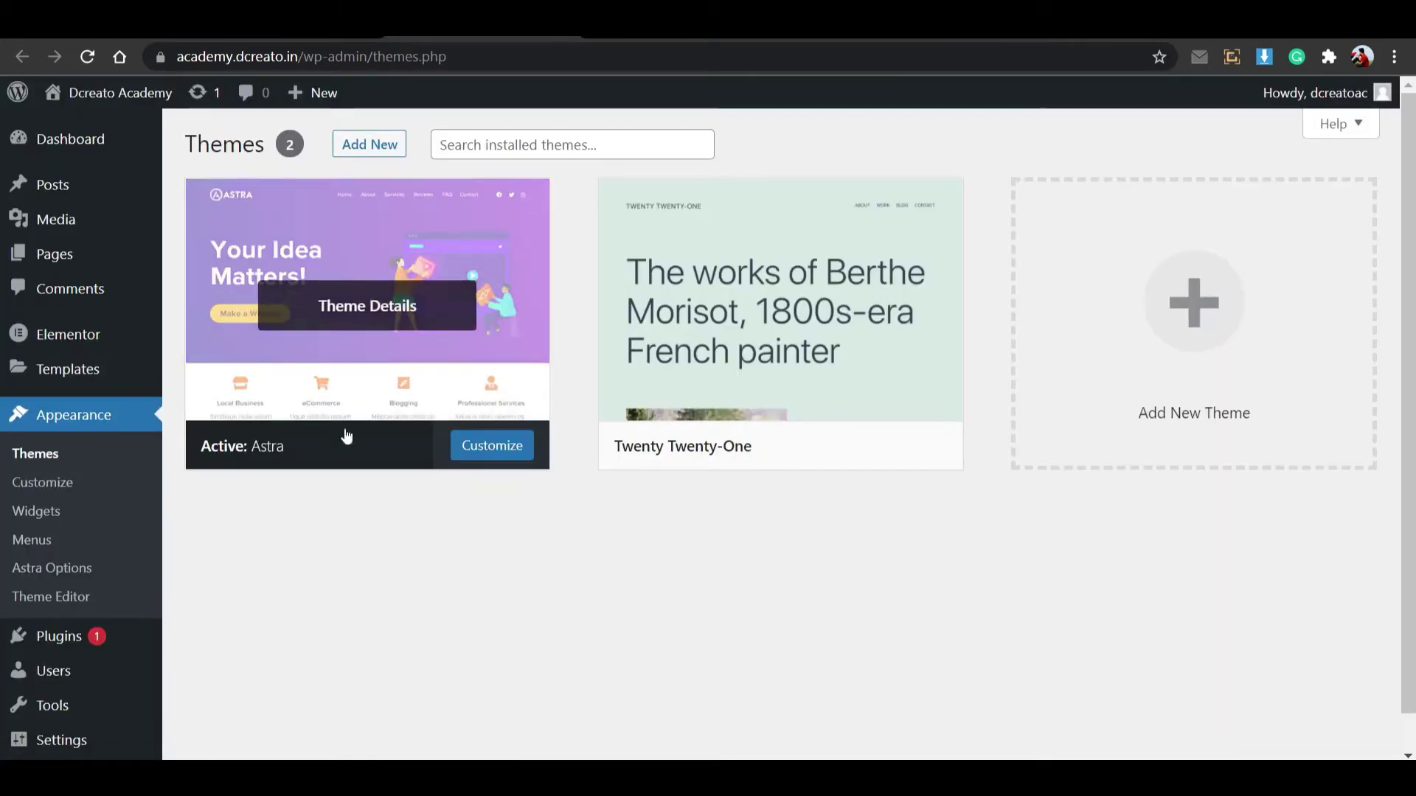
pyautogui.moveTo(411, 414)
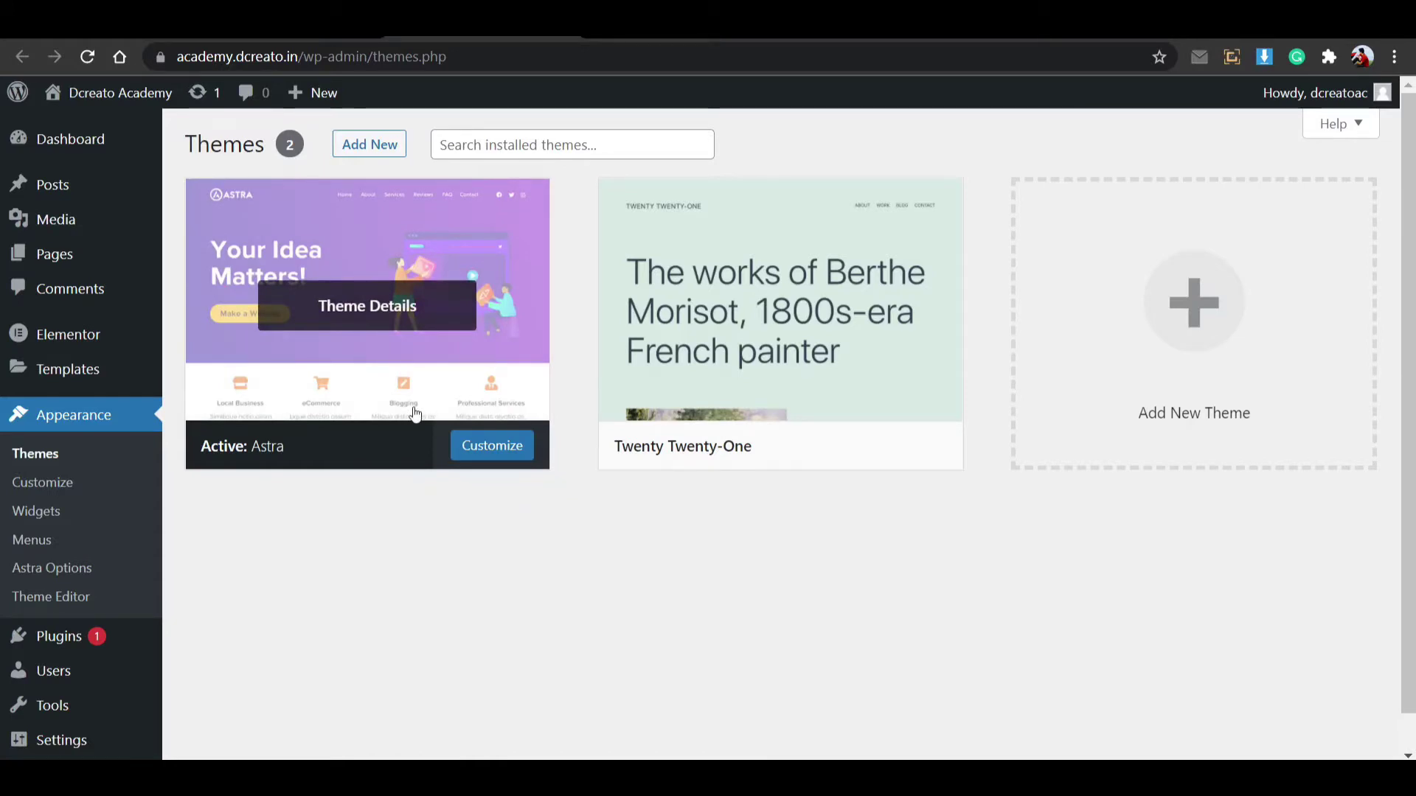
pyautogui.click(561, 28)
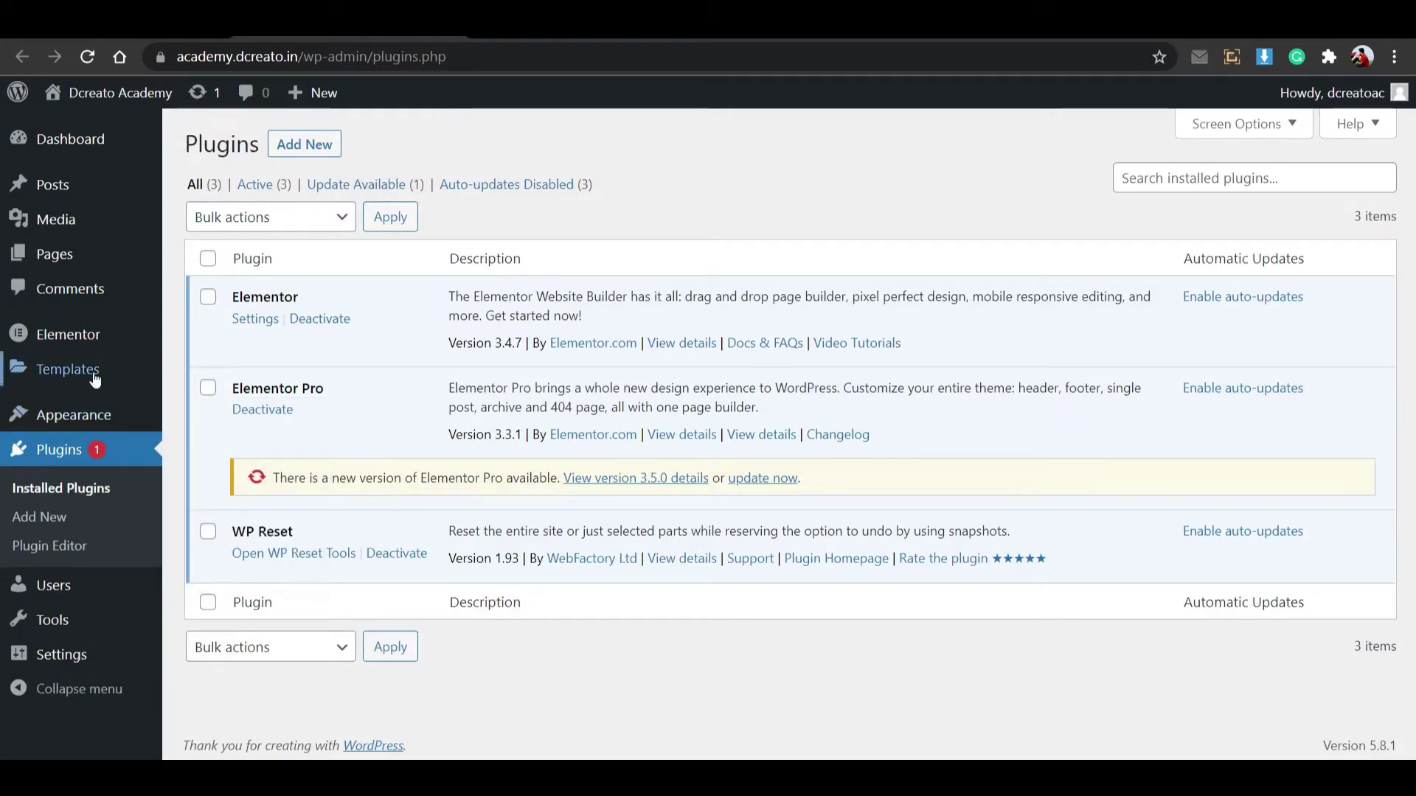
# Create a new page titled "services icon" and set its template to Elementor Canvas.
pyautogui.moveTo(65, 256)
pyautogui.click(189, 289)
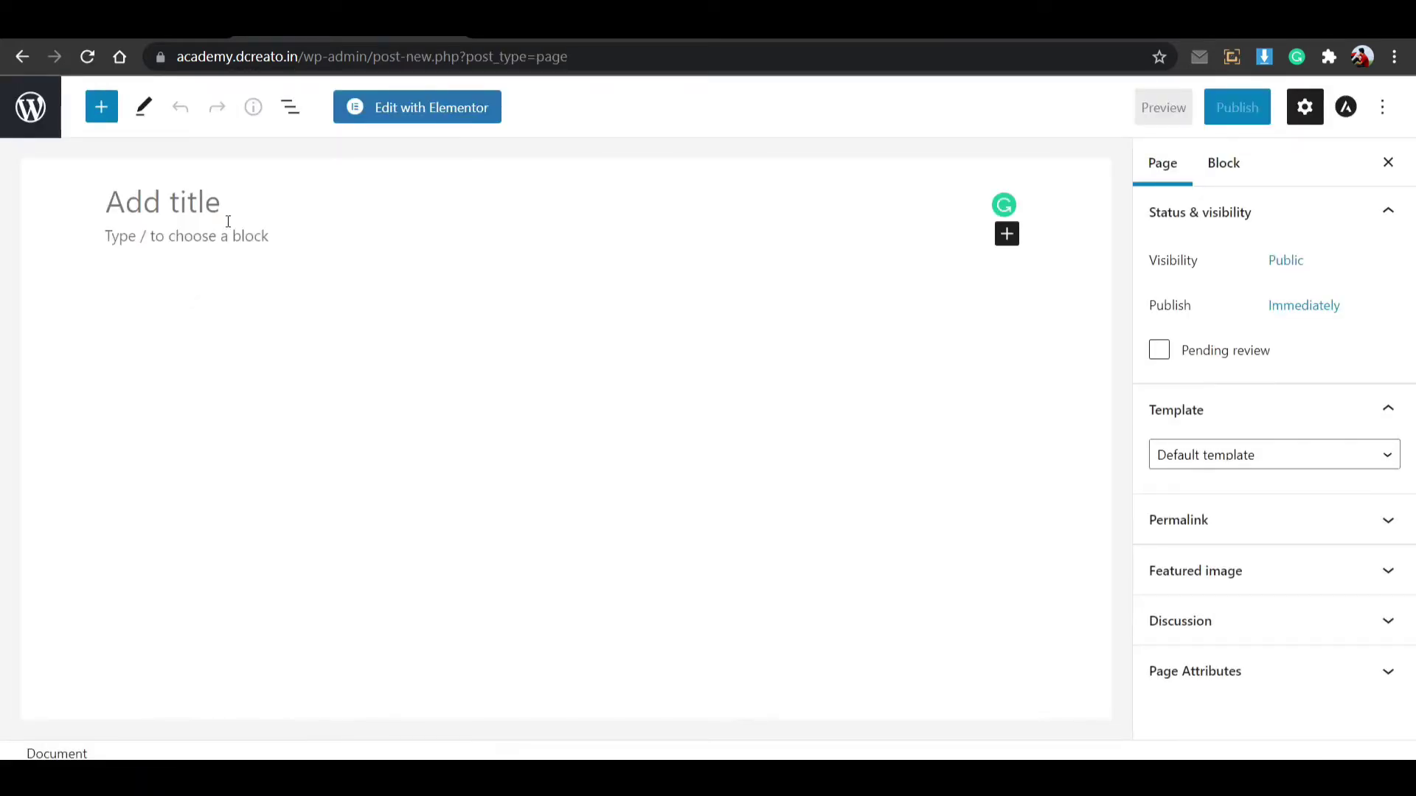
pyautogui.write('servi')
pyautogui.press('BackSpace')
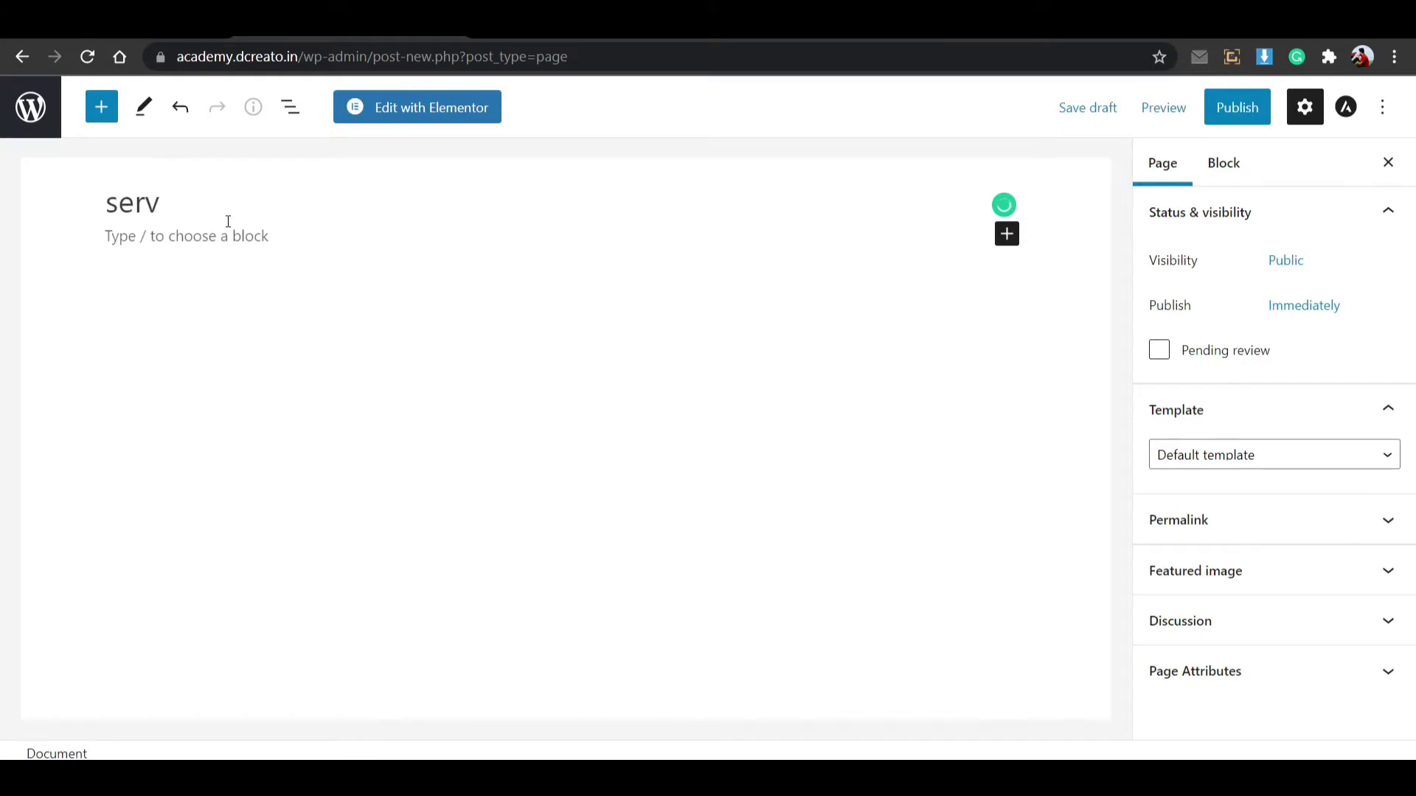
pyautogui.write('ices ocpo')
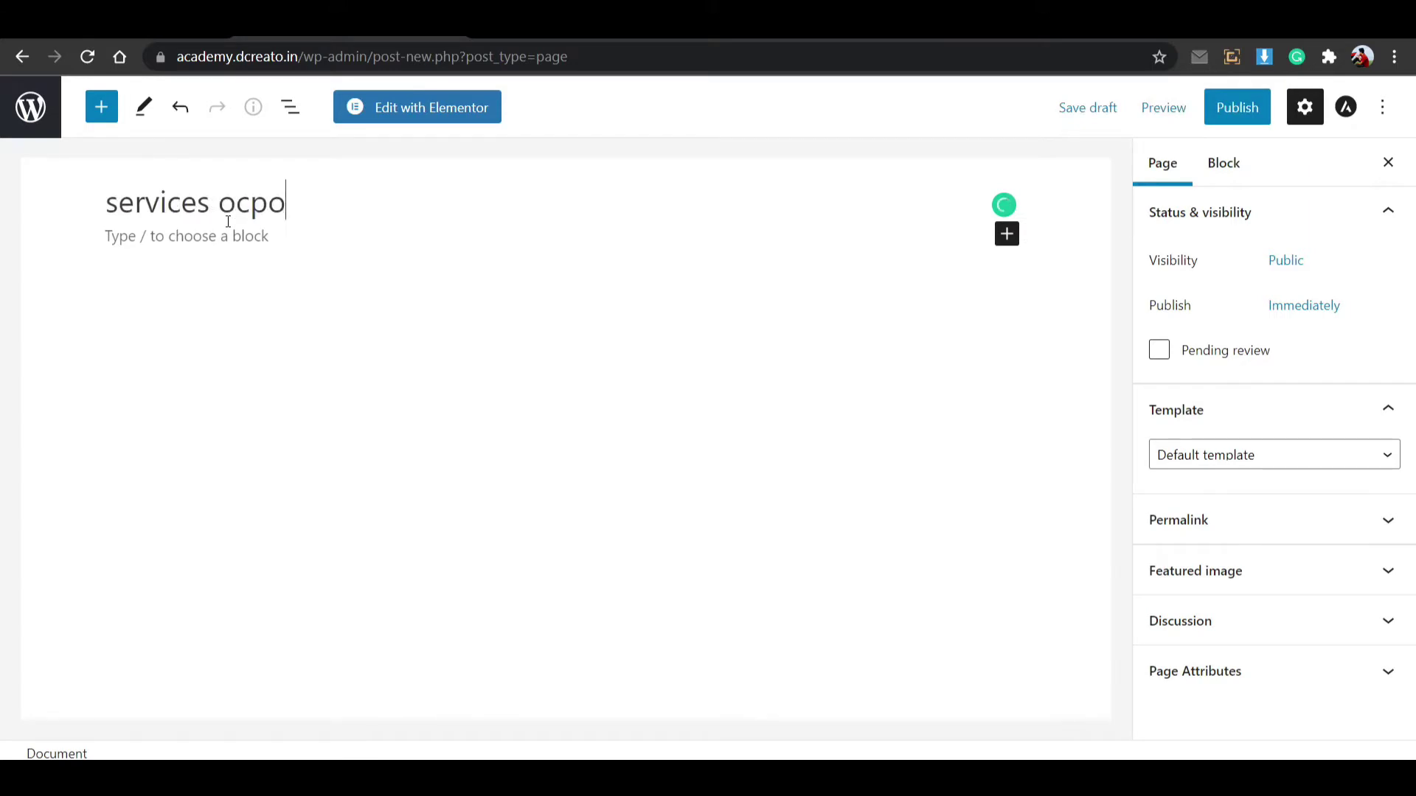
pyautogui.press('BackSpace')
pyautogui.press('BackSpace')
pyautogui.press('BackSpace')
pyautogui.press('BackSpace')
pyautogui.write('icon')
pyautogui.click(1225, 465)
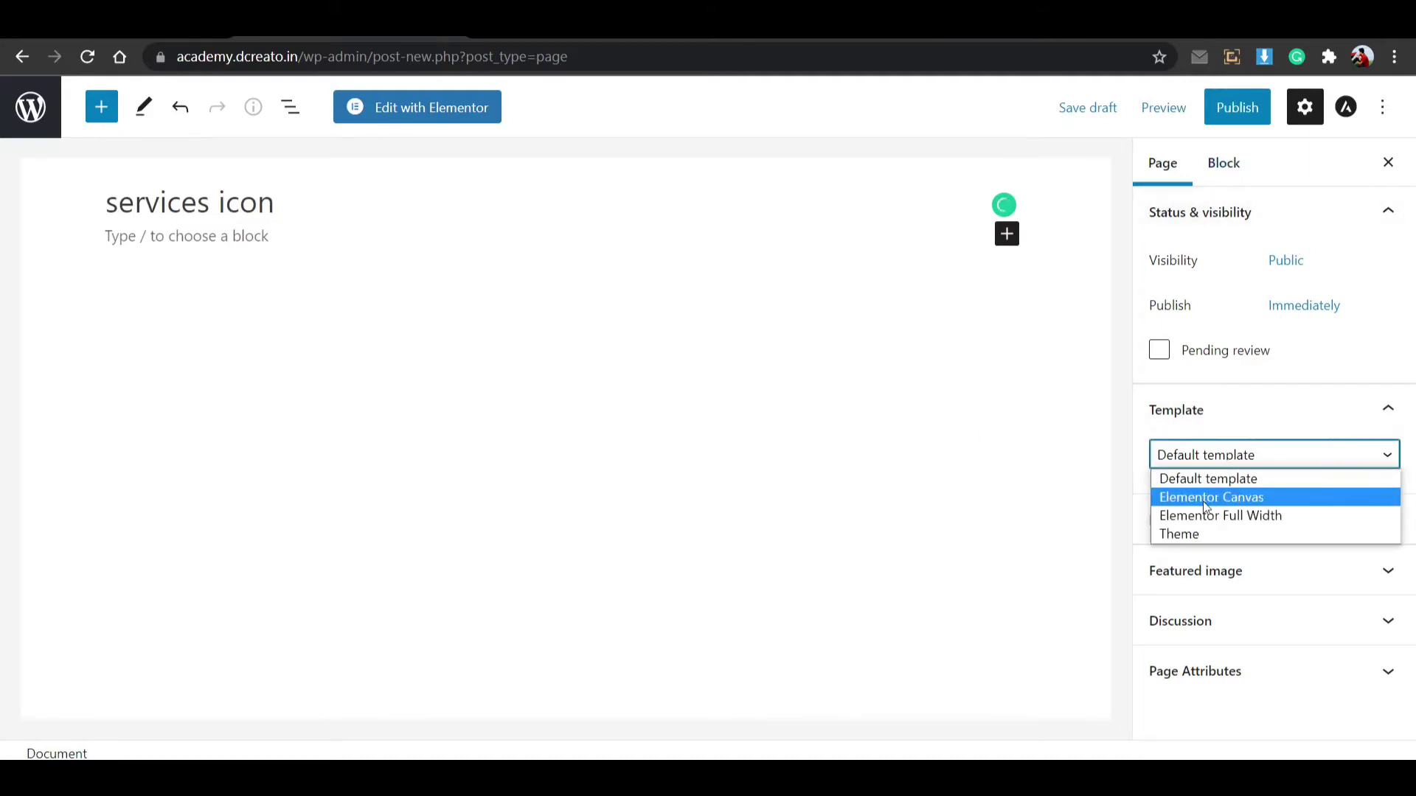
pyautogui.click(1209, 496)
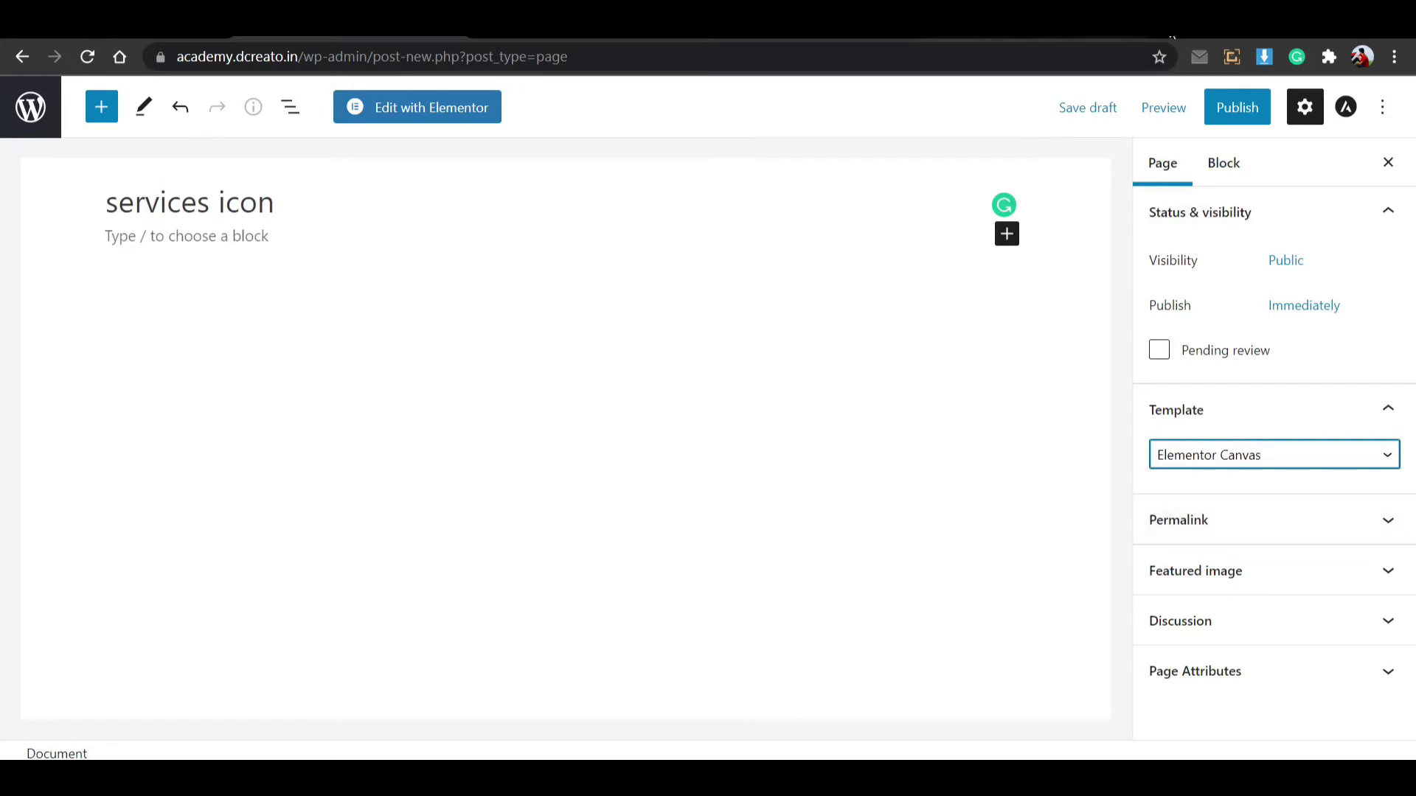
# Publish the "services icon" page, open it for editing with Elementor, and preview it.
pyautogui.click(1236, 109)
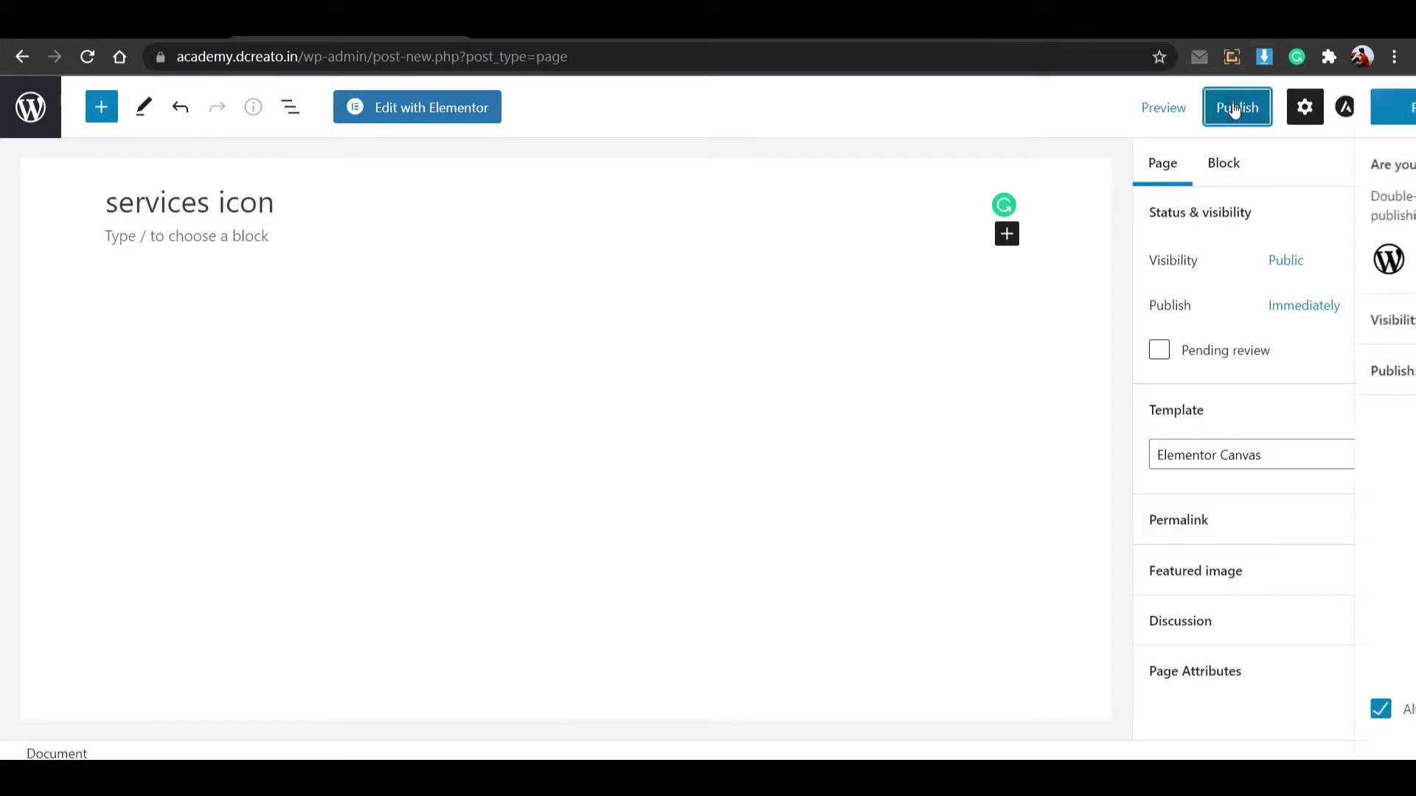
pyautogui.click(1228, 109)
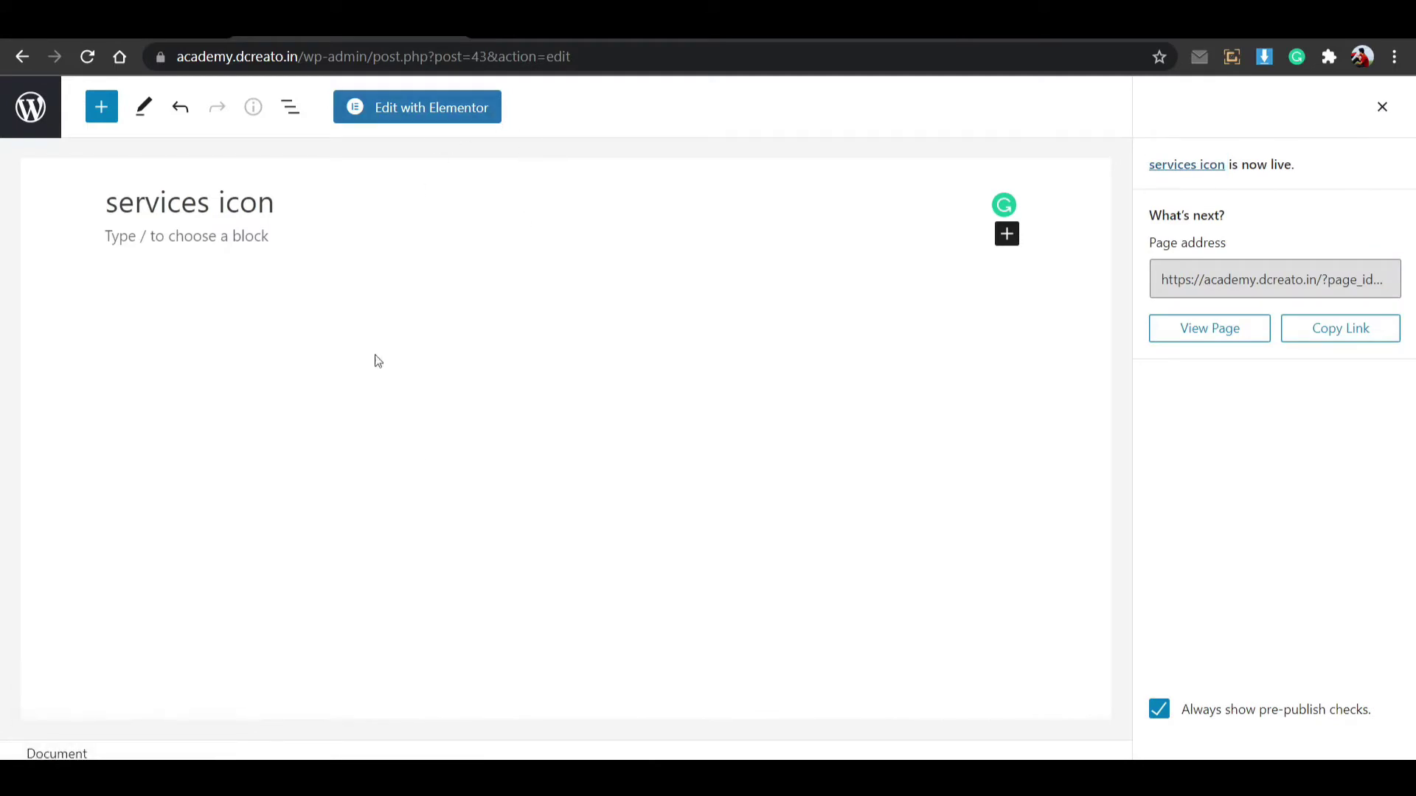
pyautogui.click(411, 108)
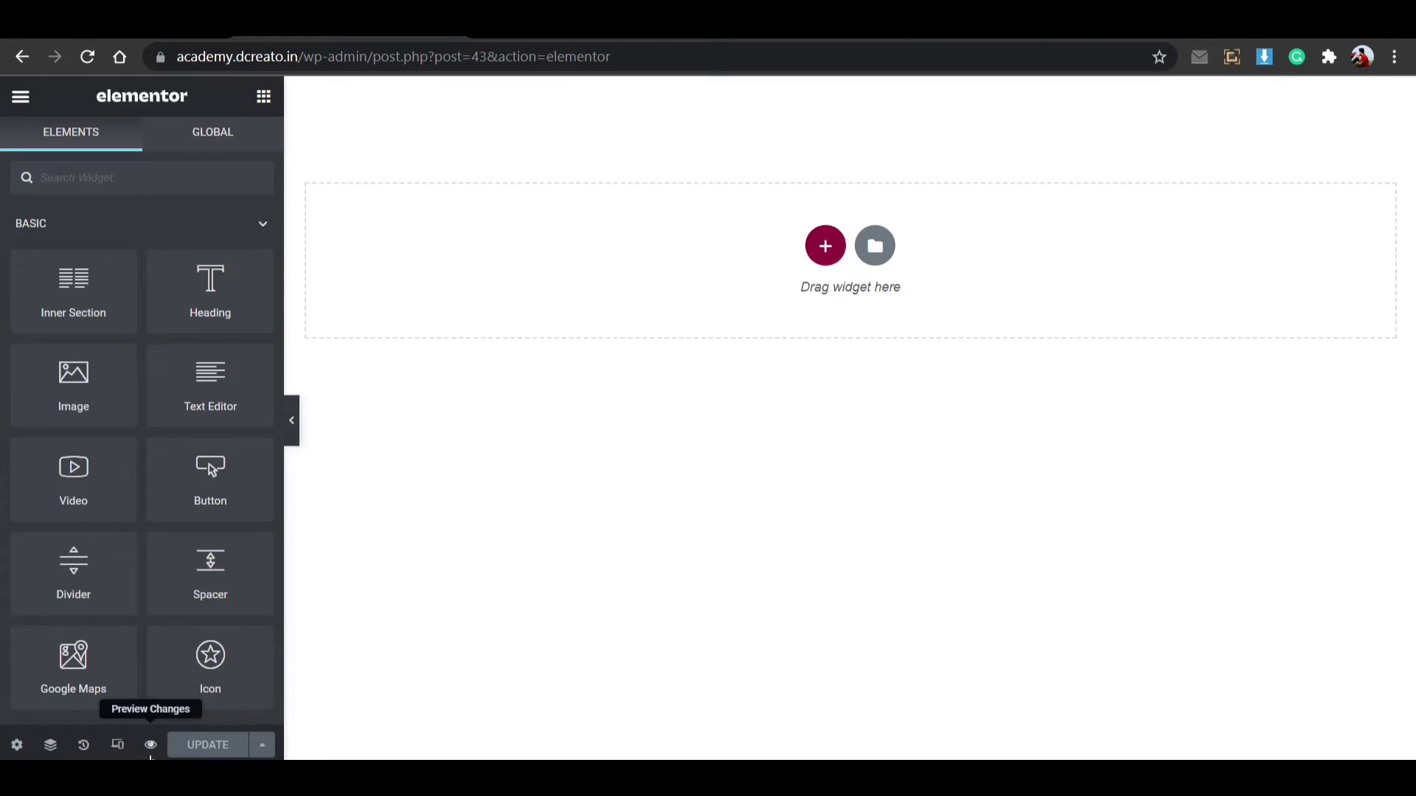
pyautogui.click(150, 745)
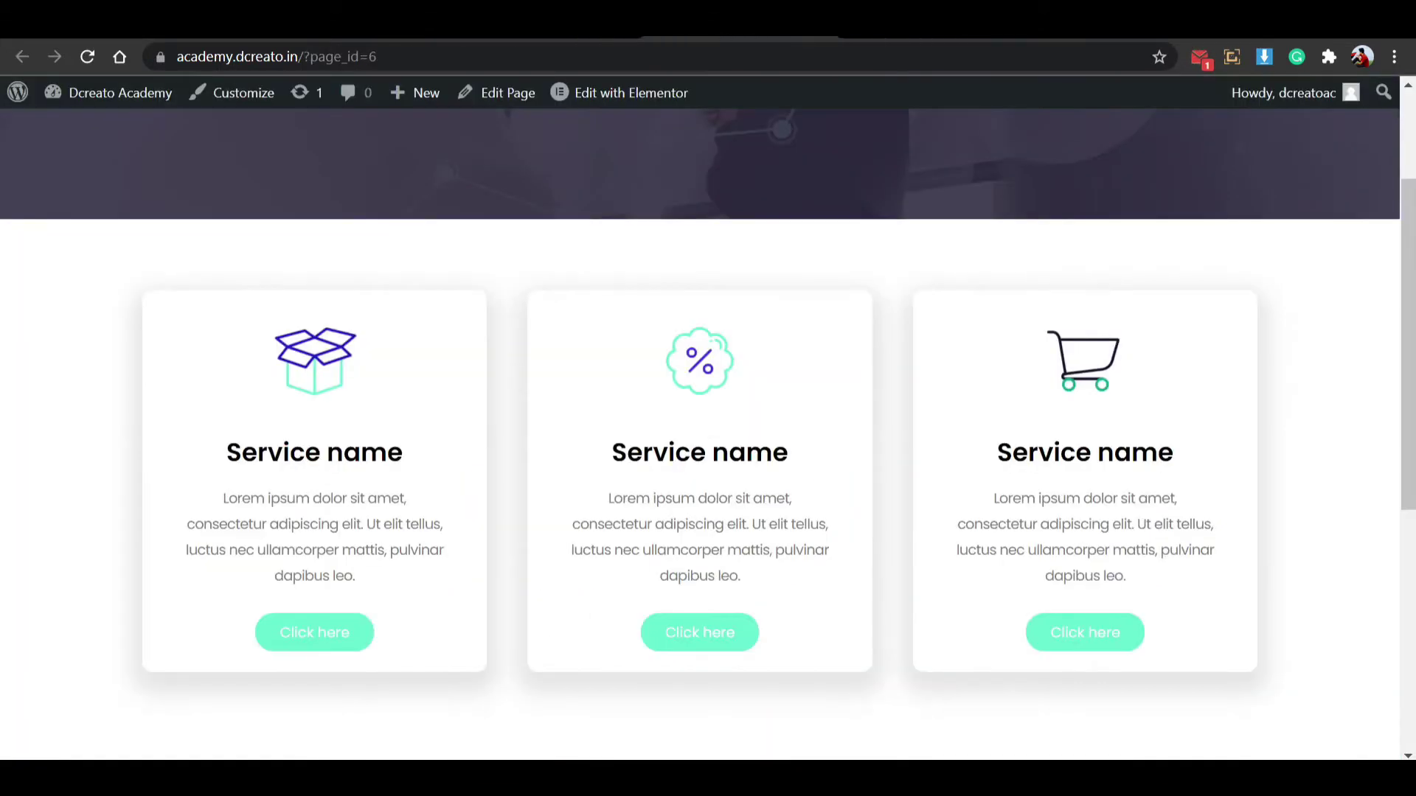
# Examine the hero heading and service card text on the finished Services page, and return to the empty page's editor.
pyautogui.scroll(3, 800, 467)
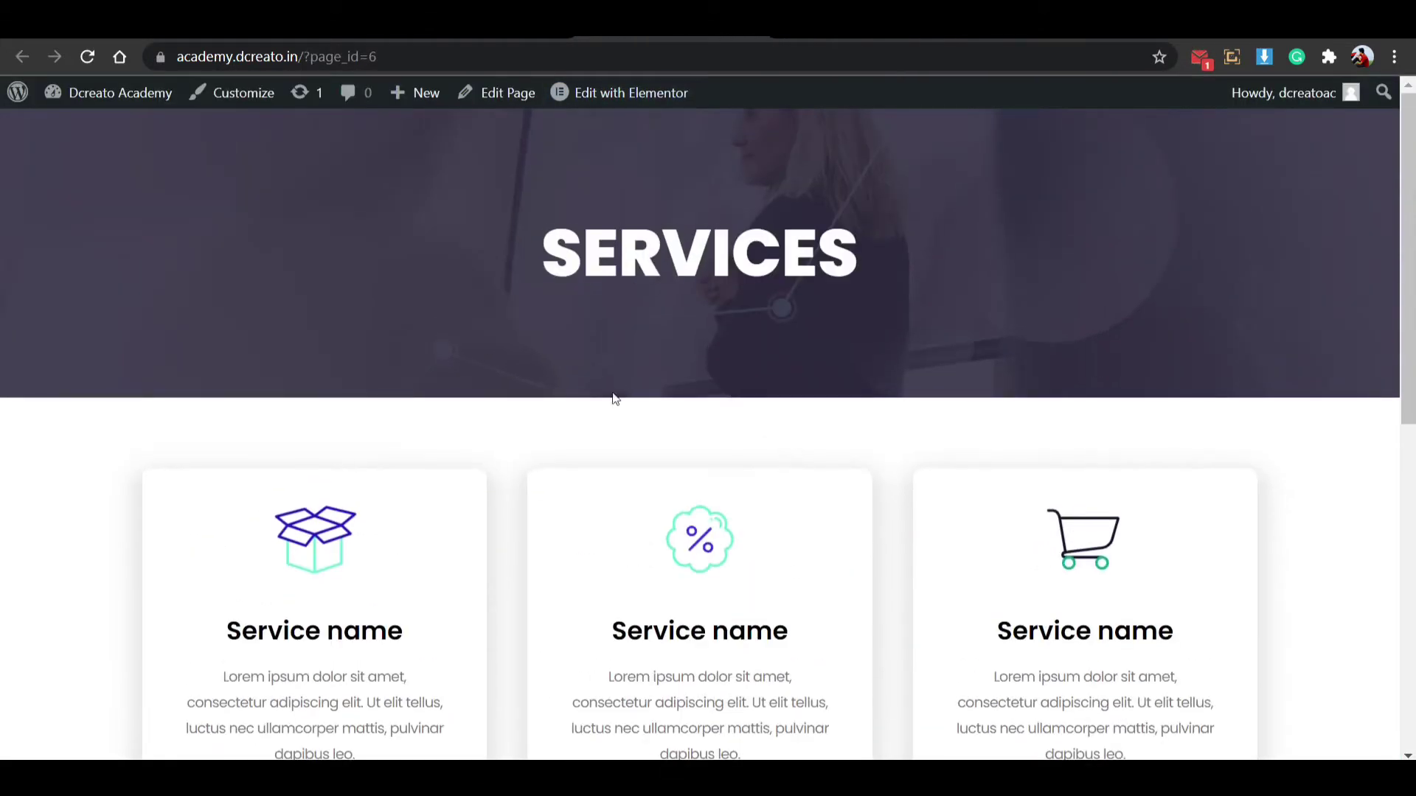
pyautogui.moveTo(910, 263); pyautogui.dragTo(586, 230)
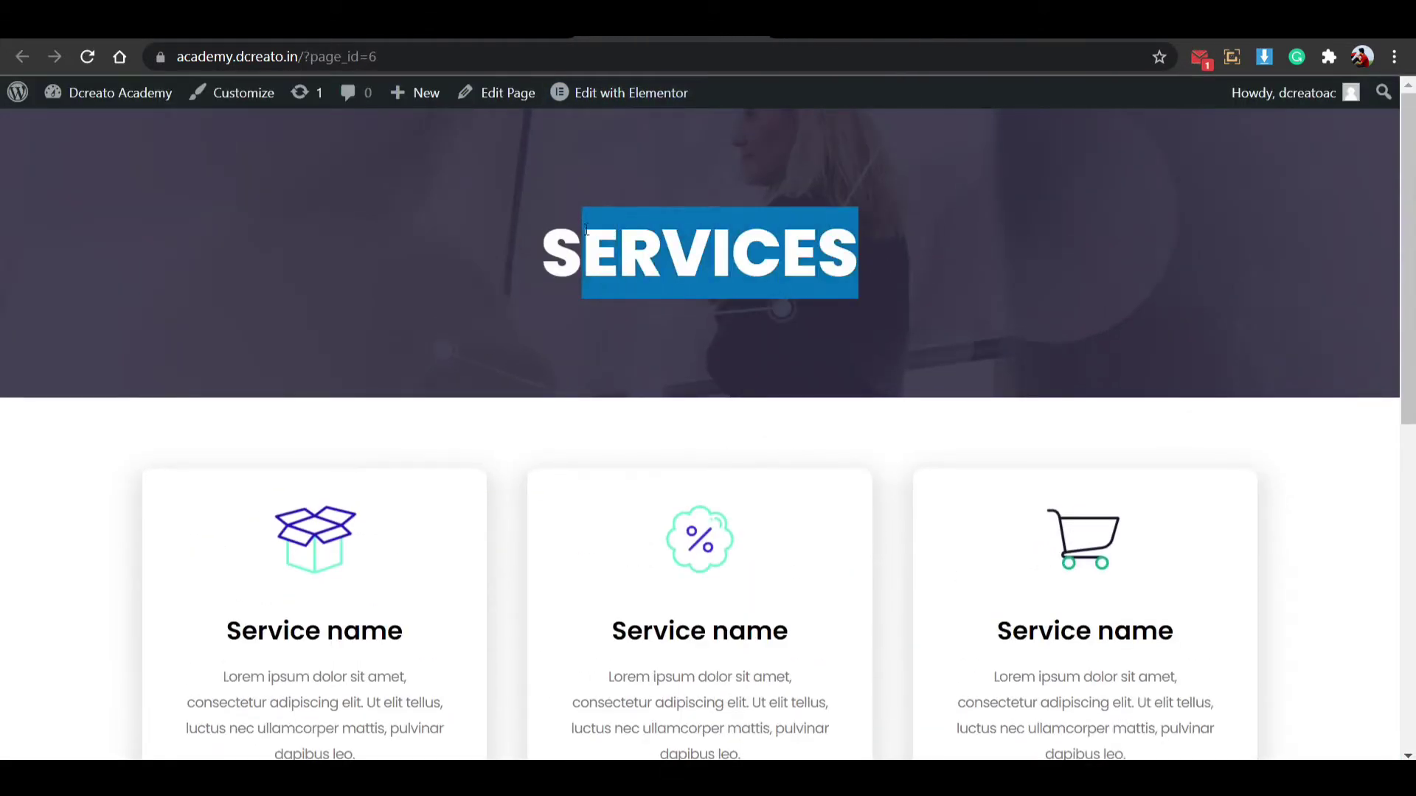
pyautogui.click(674, 269)
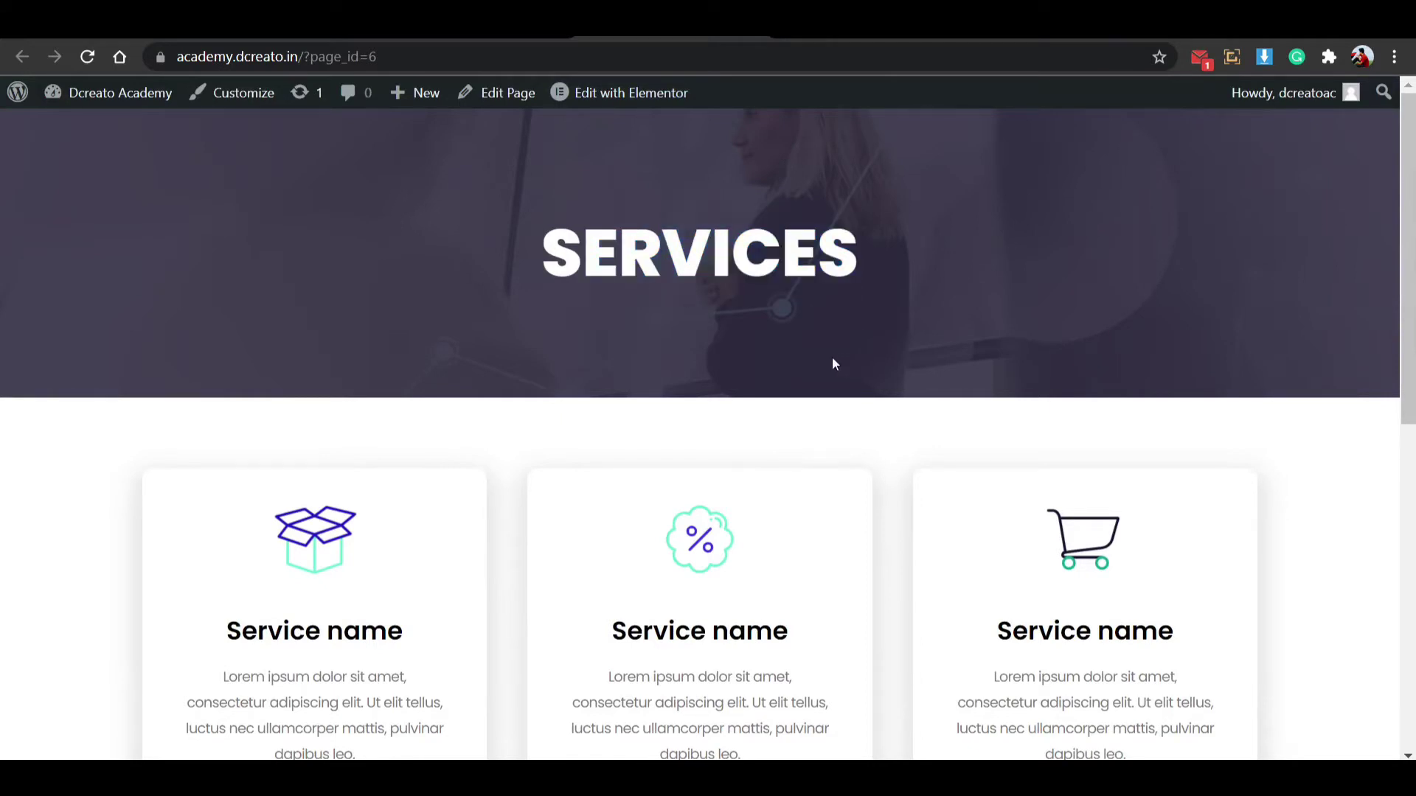
pyautogui.scroll(-3, 833, 364)
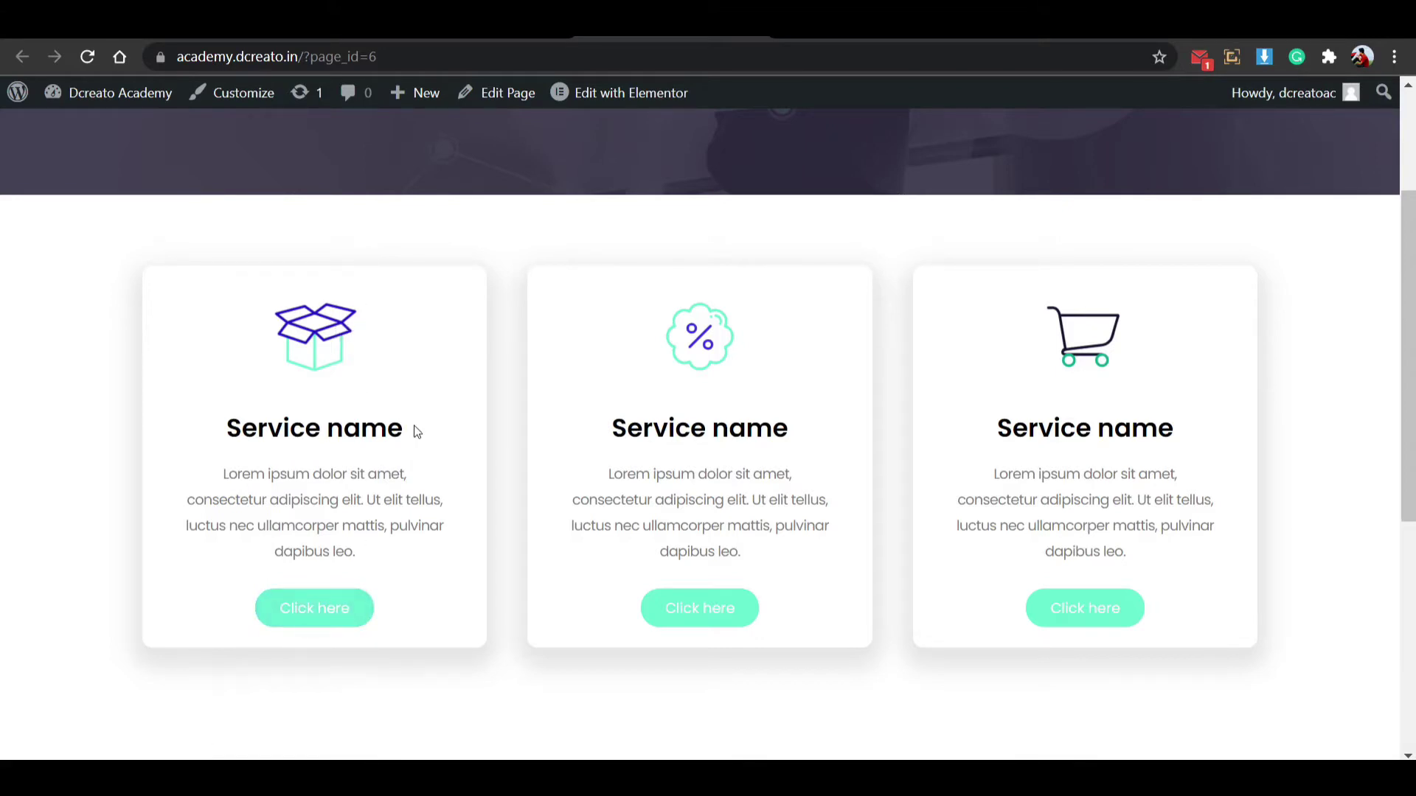
pyautogui.moveTo(401, 424); pyautogui.dragTo(244, 430)
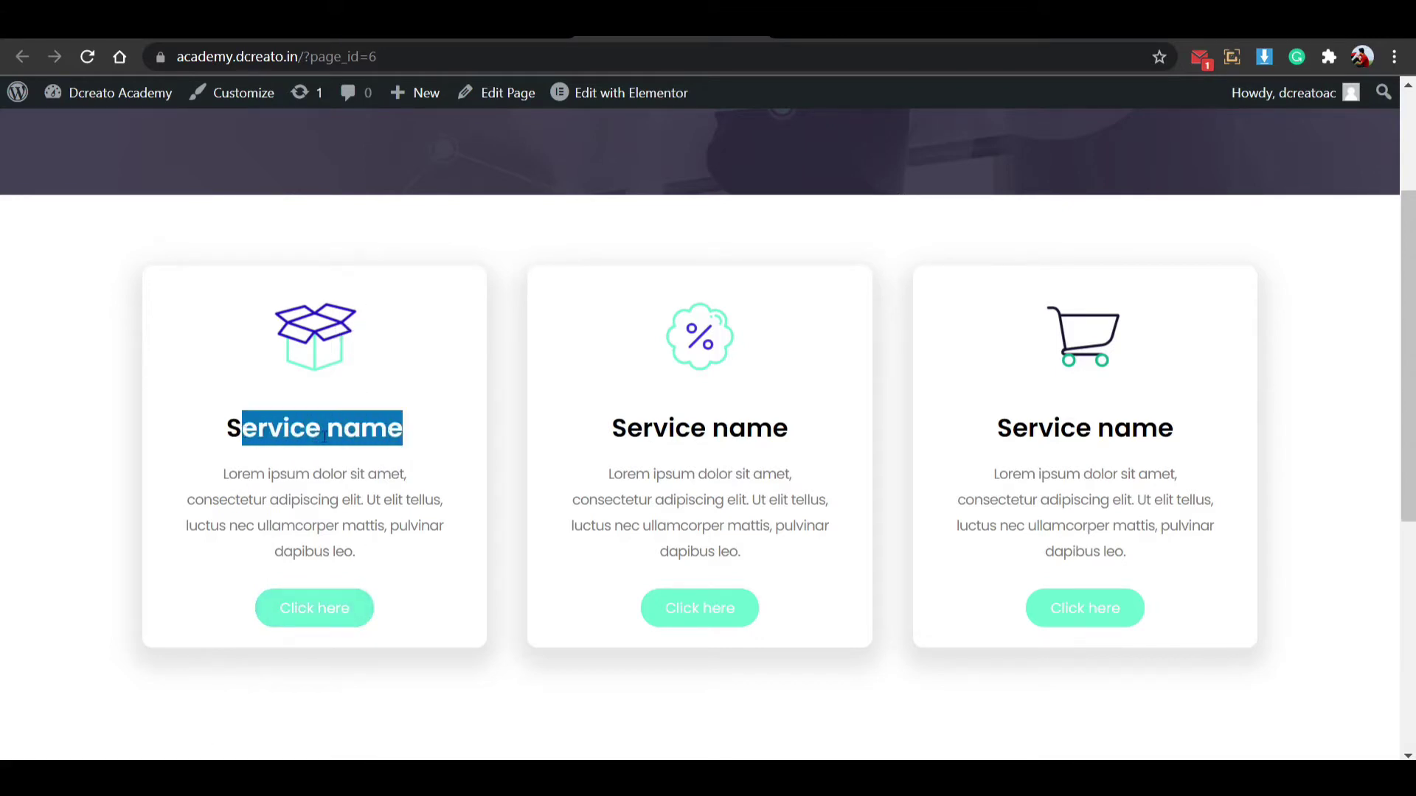
pyautogui.click(247, 473)
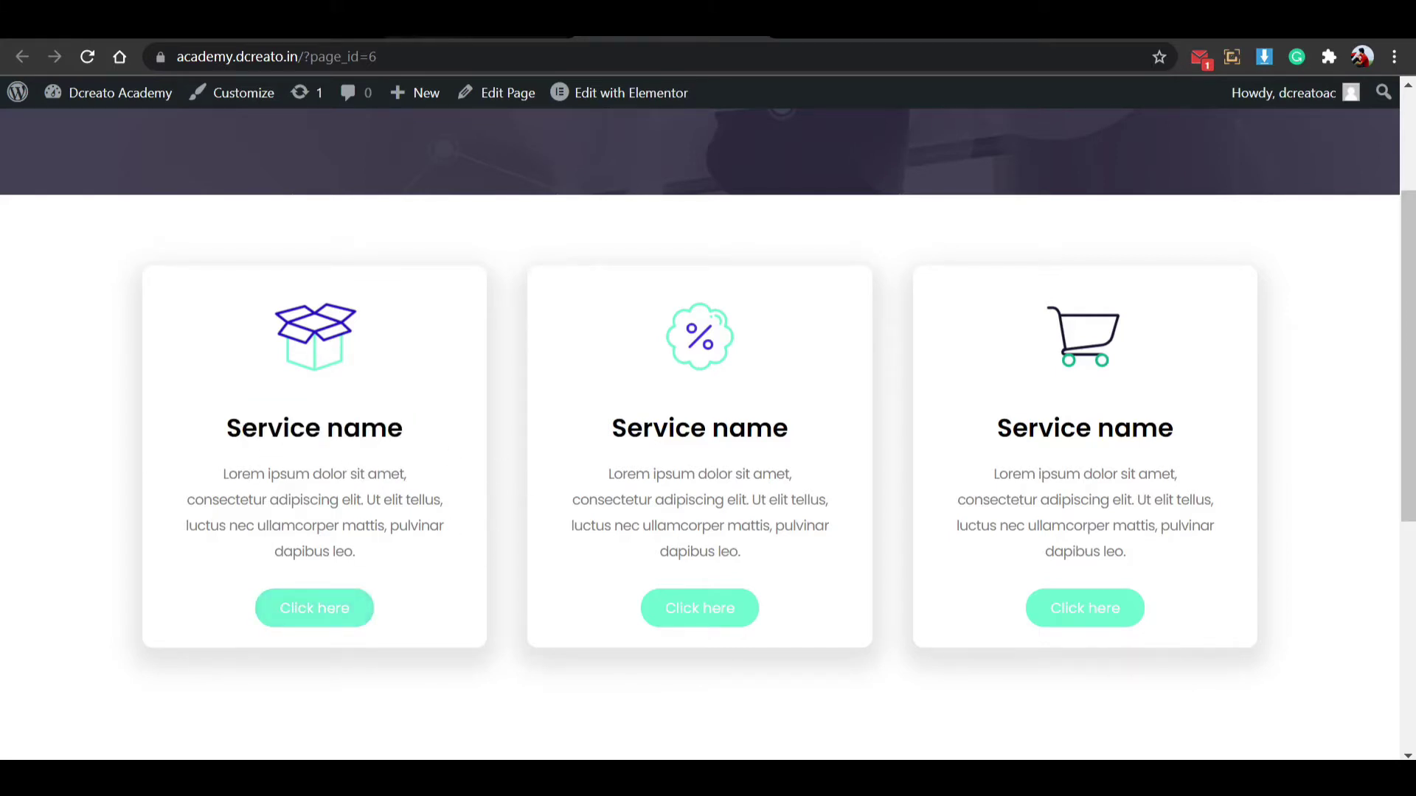
pyautogui.click(476, 37)
pyautogui.click(293, 37)
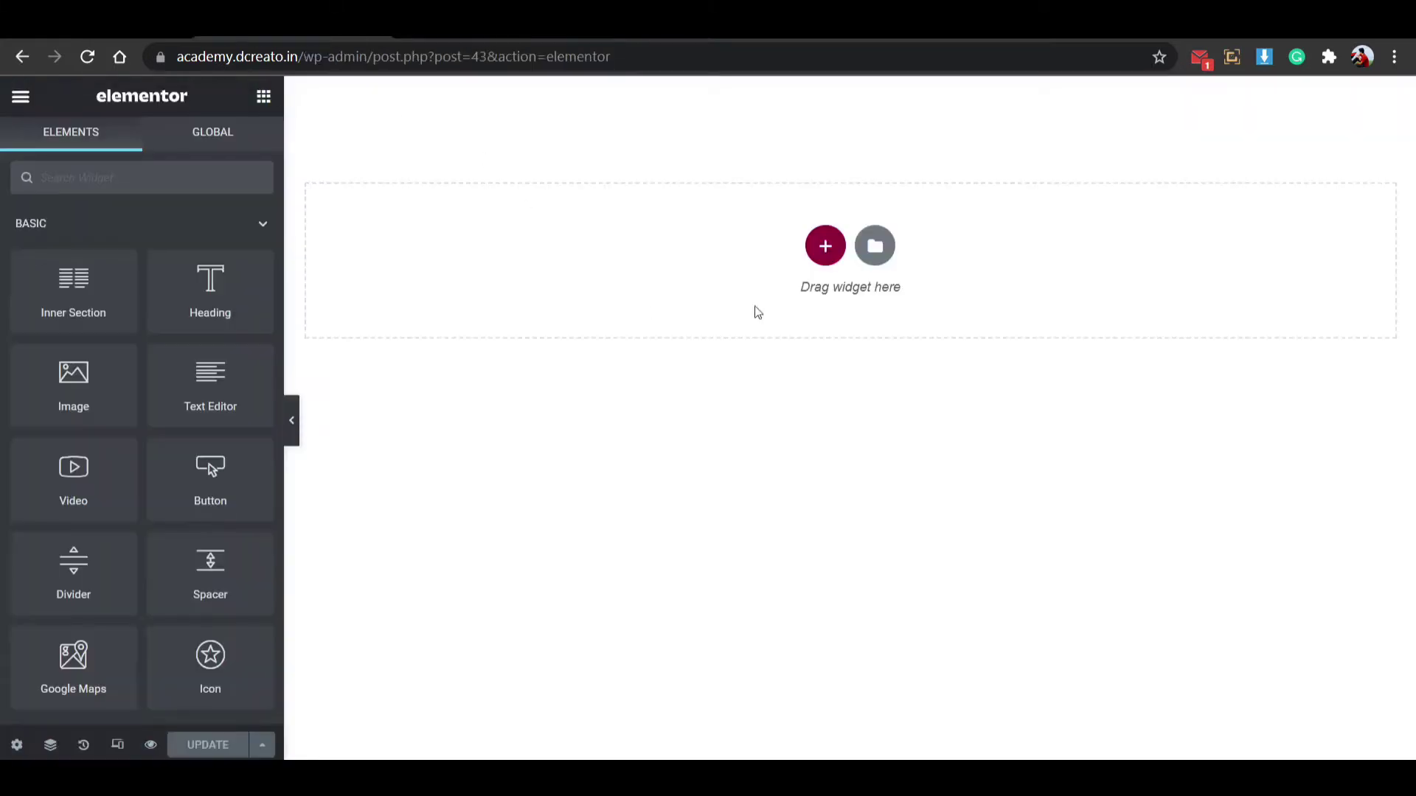
# Add a single-column section to the empty page and set its top and bottom padding to 100 px.
pyautogui.click(823, 247)
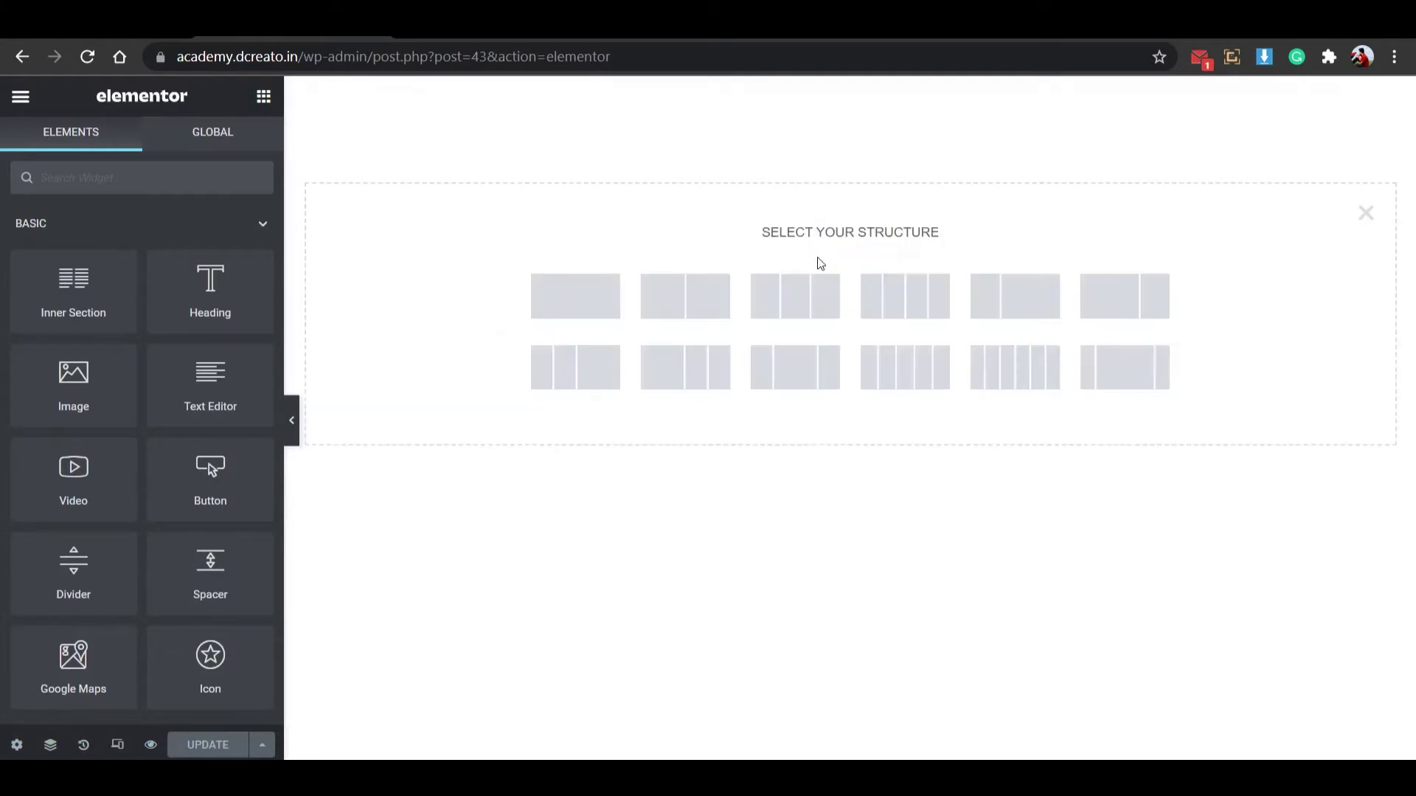
pyautogui.click(601, 322)
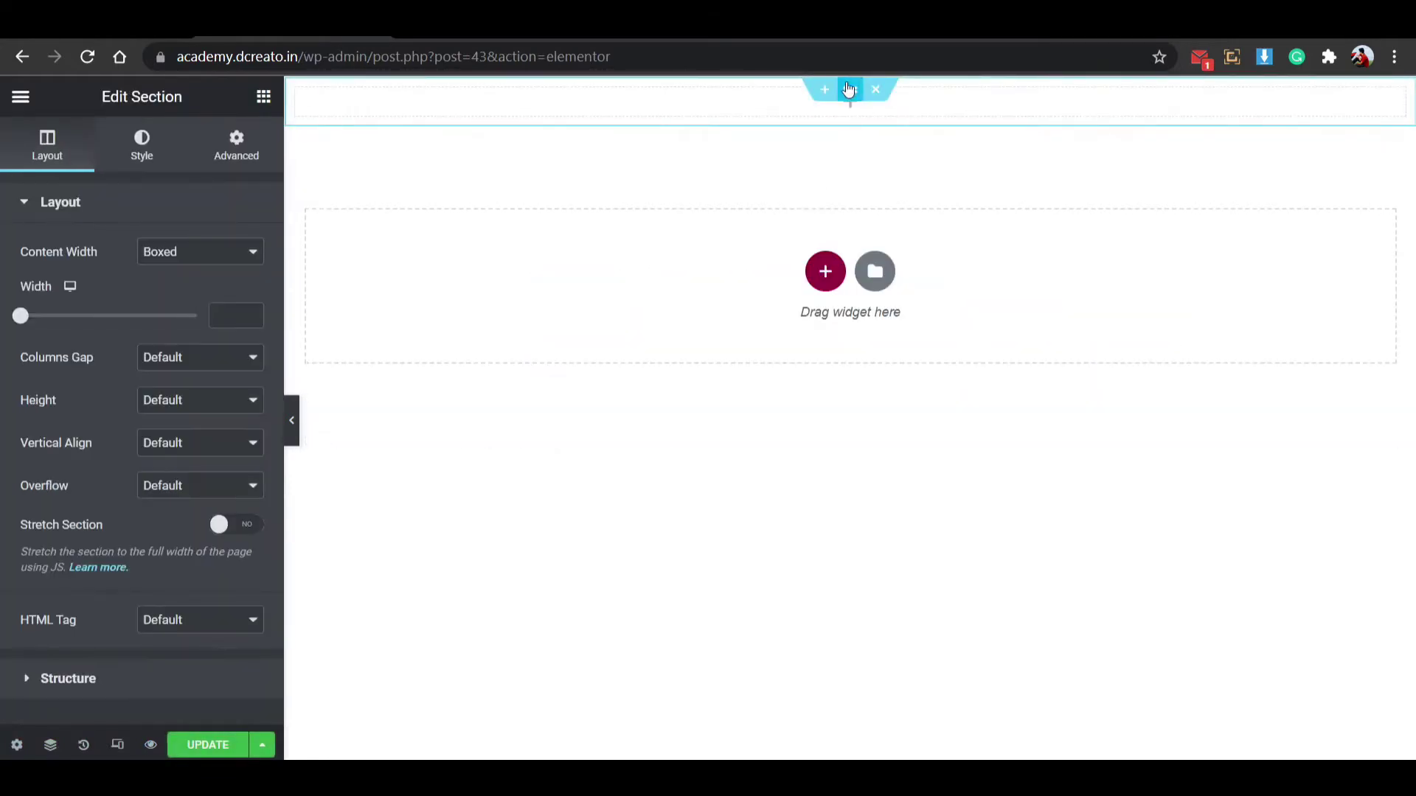
pyautogui.click(240, 153)
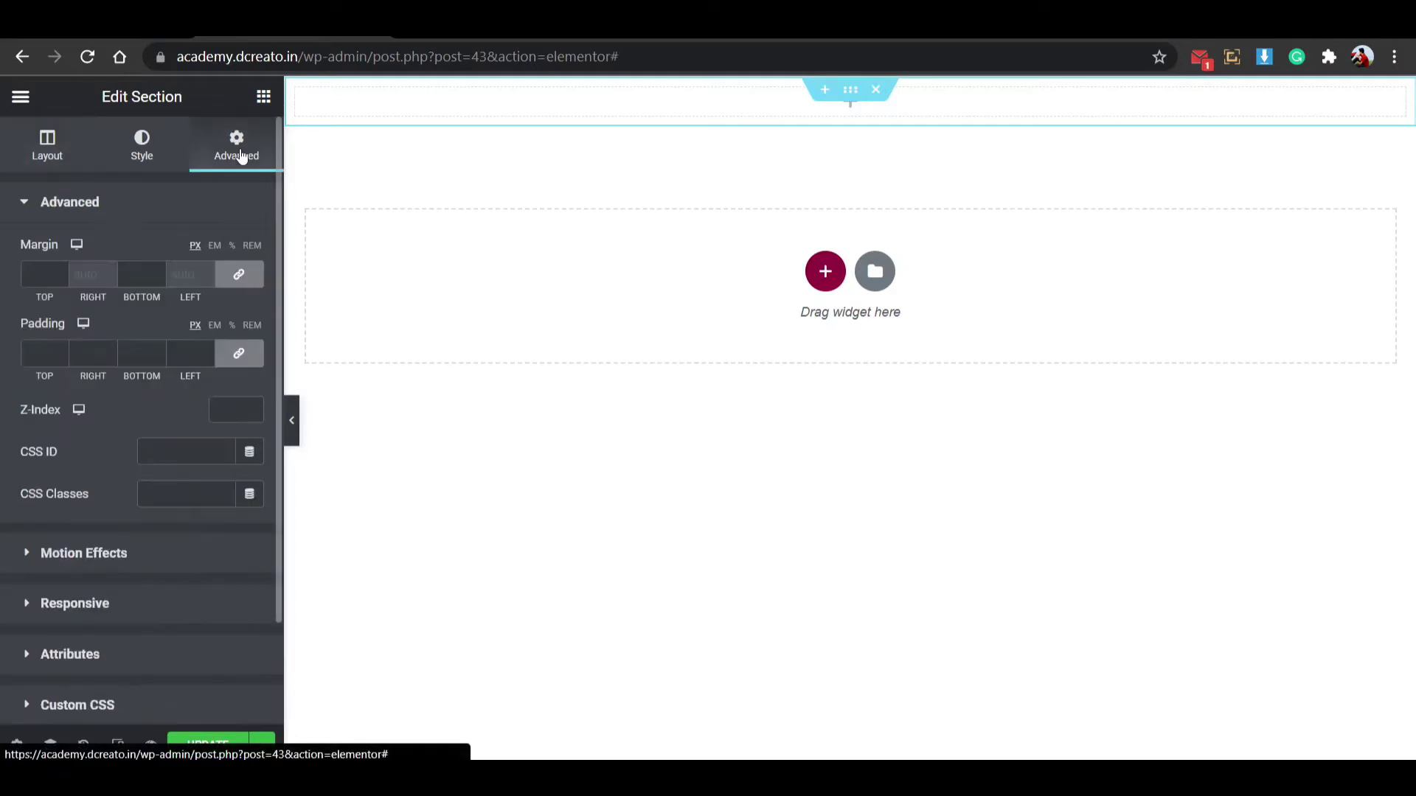
pyautogui.click(238, 353)
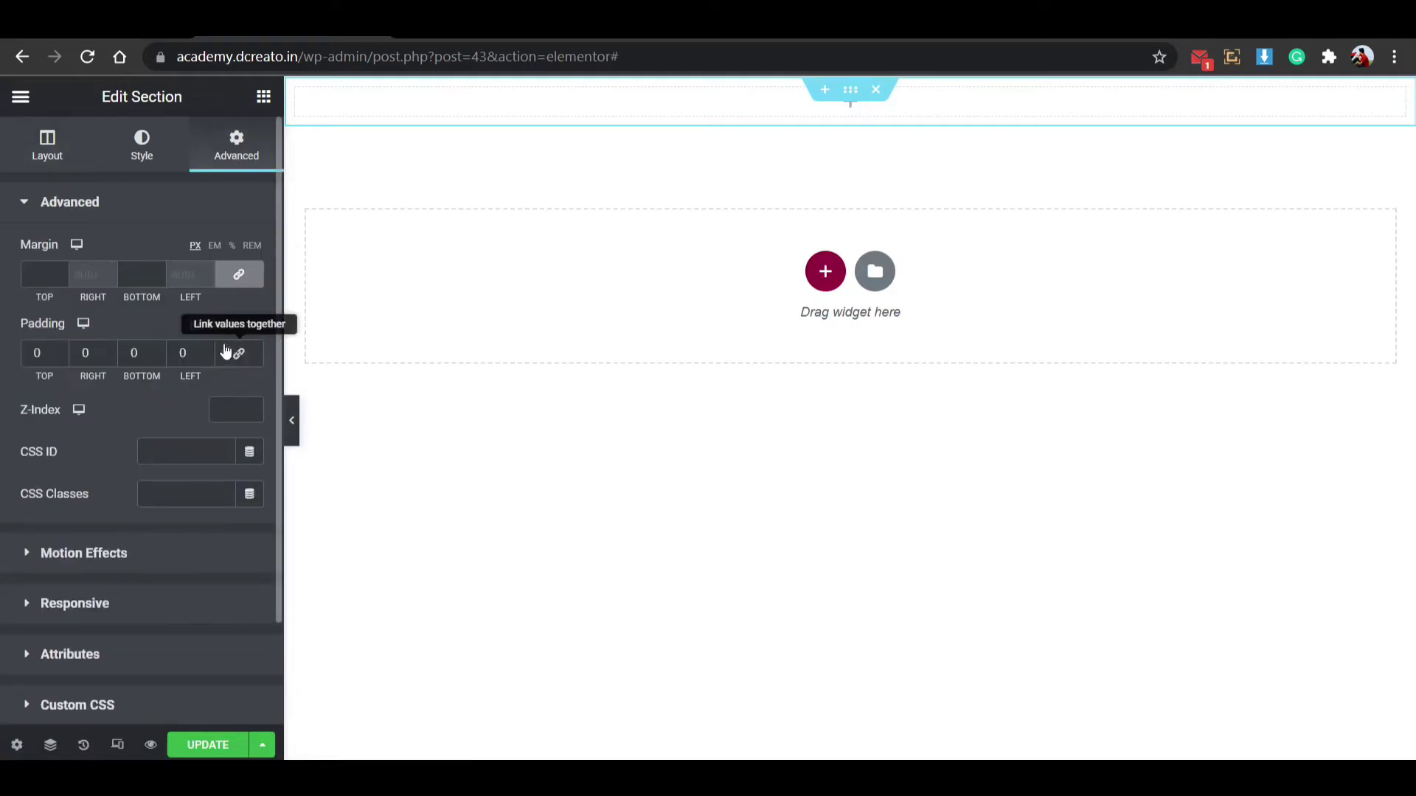
pyautogui.click(36, 353)
pyautogui.write('100')
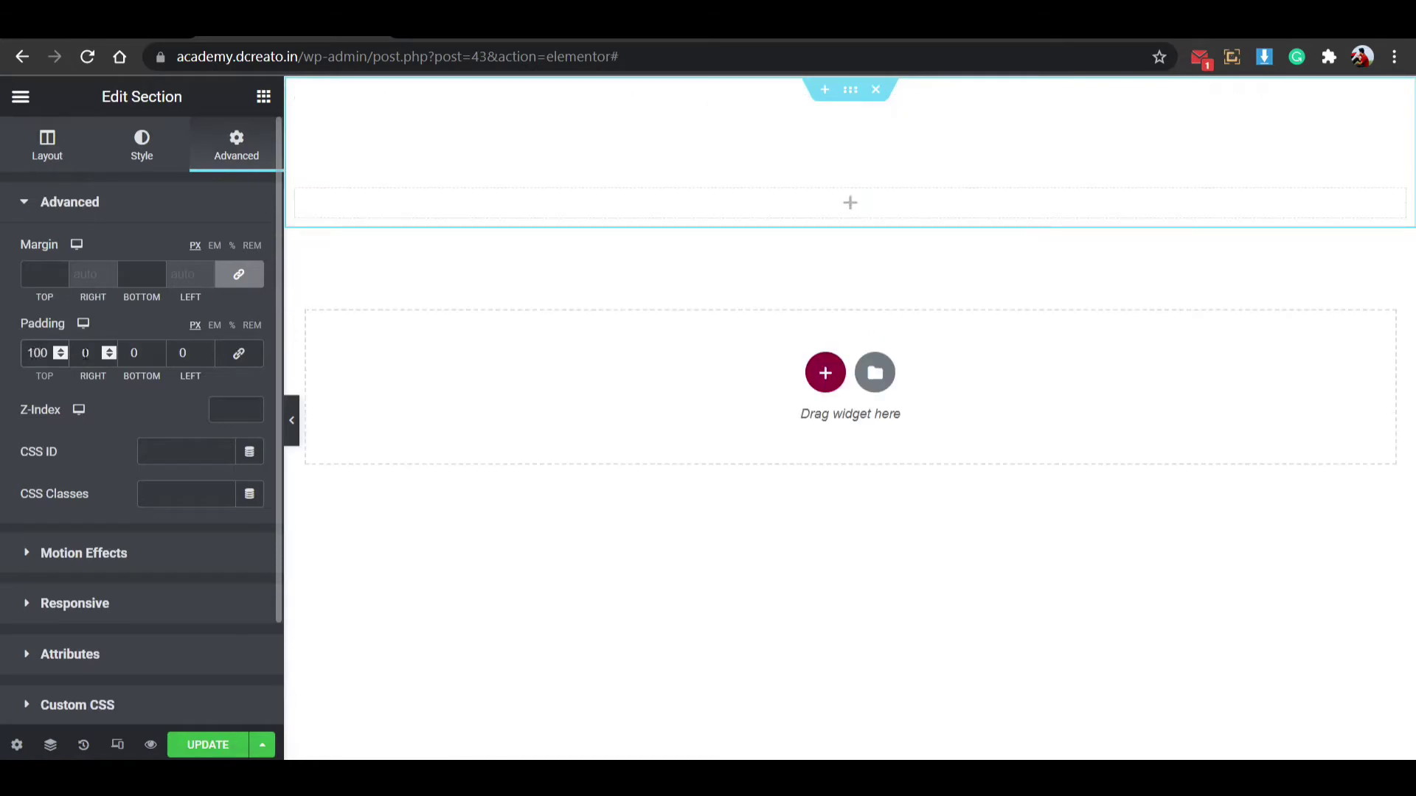
pyautogui.click(127, 354)
pyautogui.write('100')
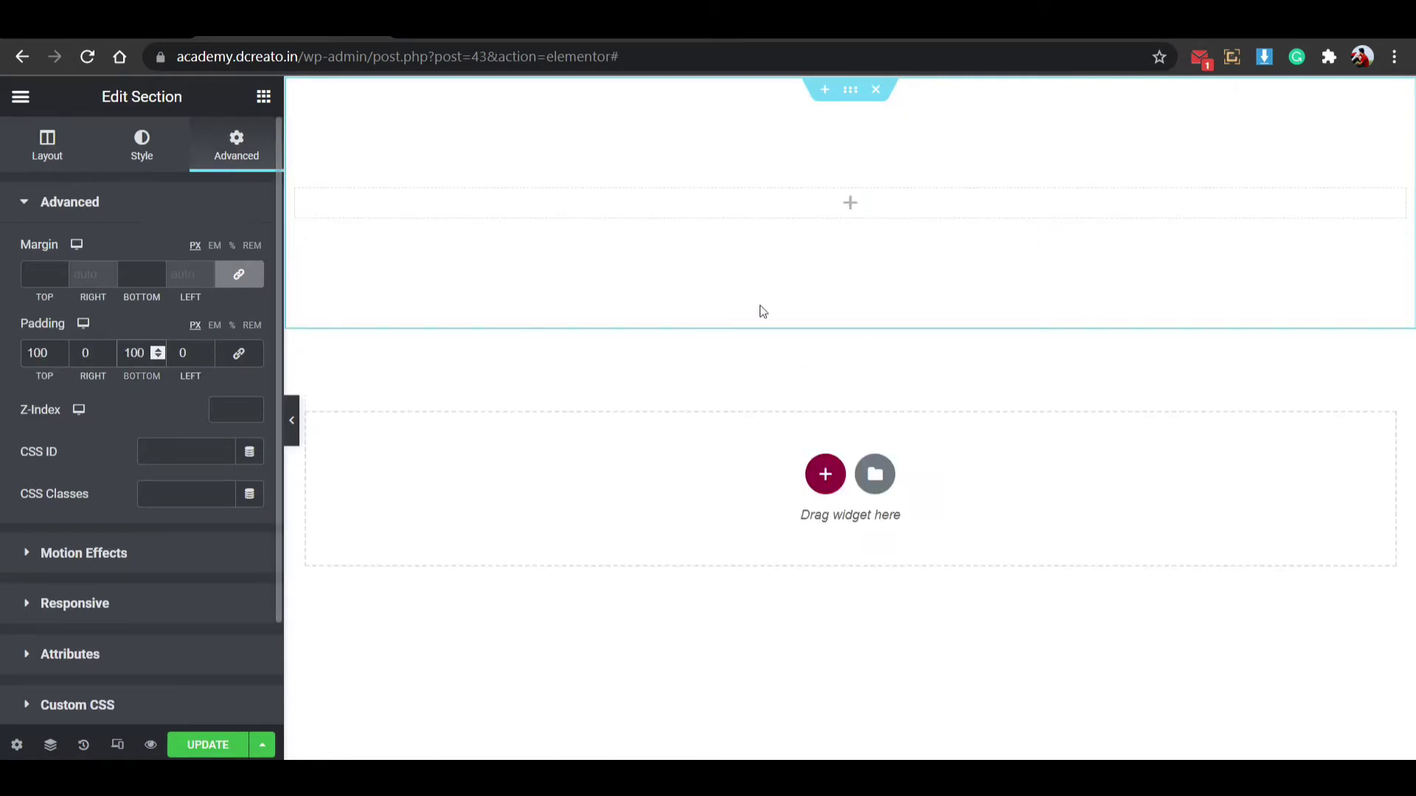
# Give the section a Classic background using the services-page.jpg image from the media library.
pyautogui.click(142, 146)
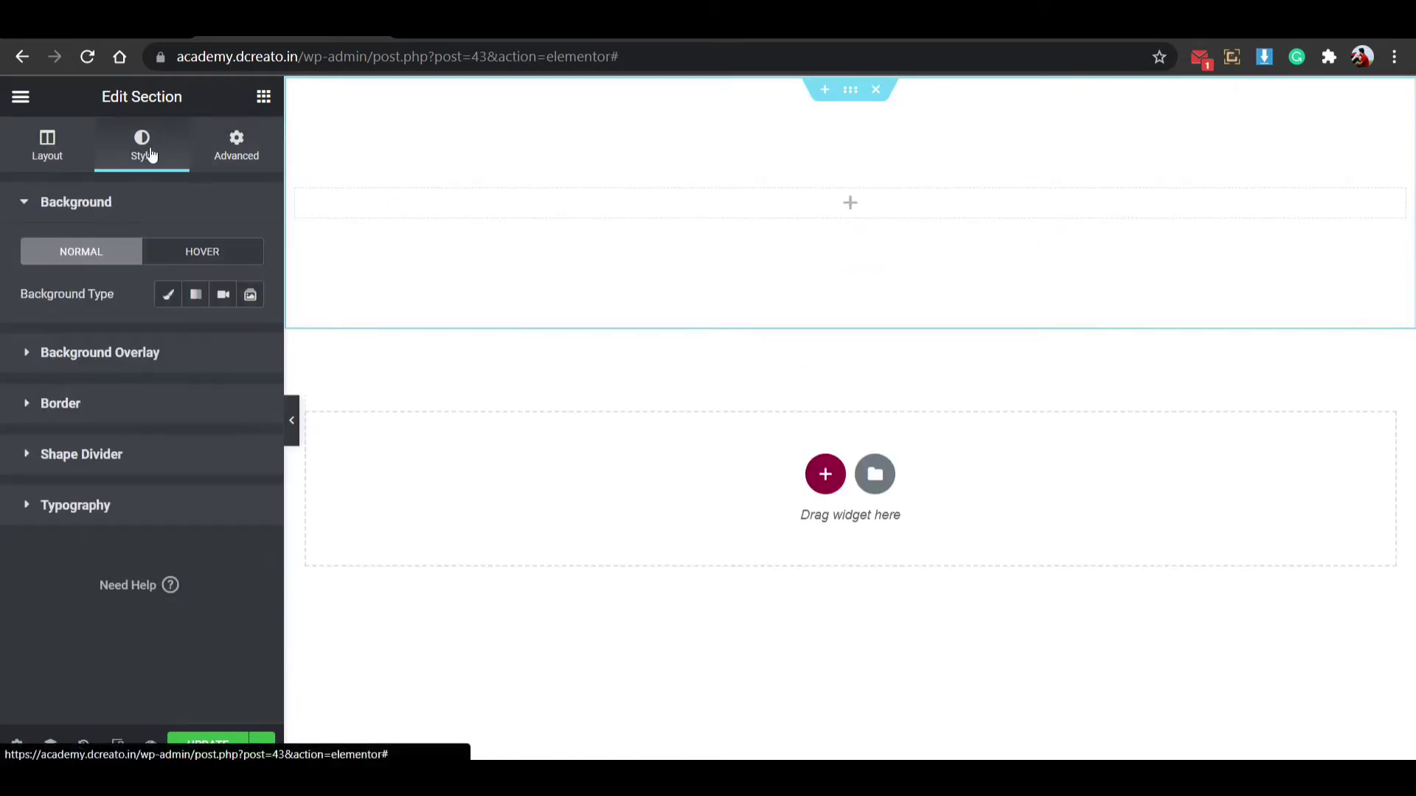
pyautogui.click(165, 298)
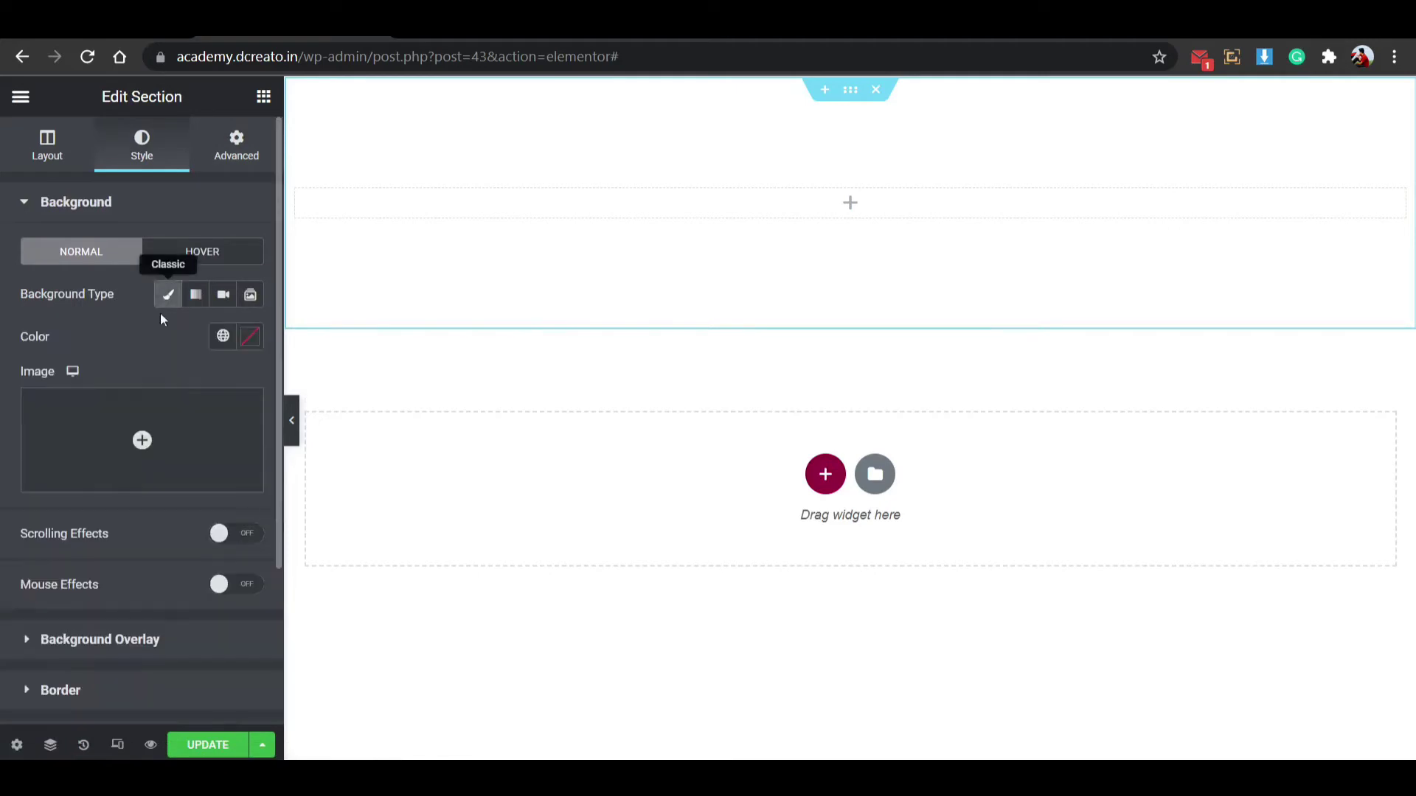
pyautogui.click(189, 458)
pyautogui.click(350, 362)
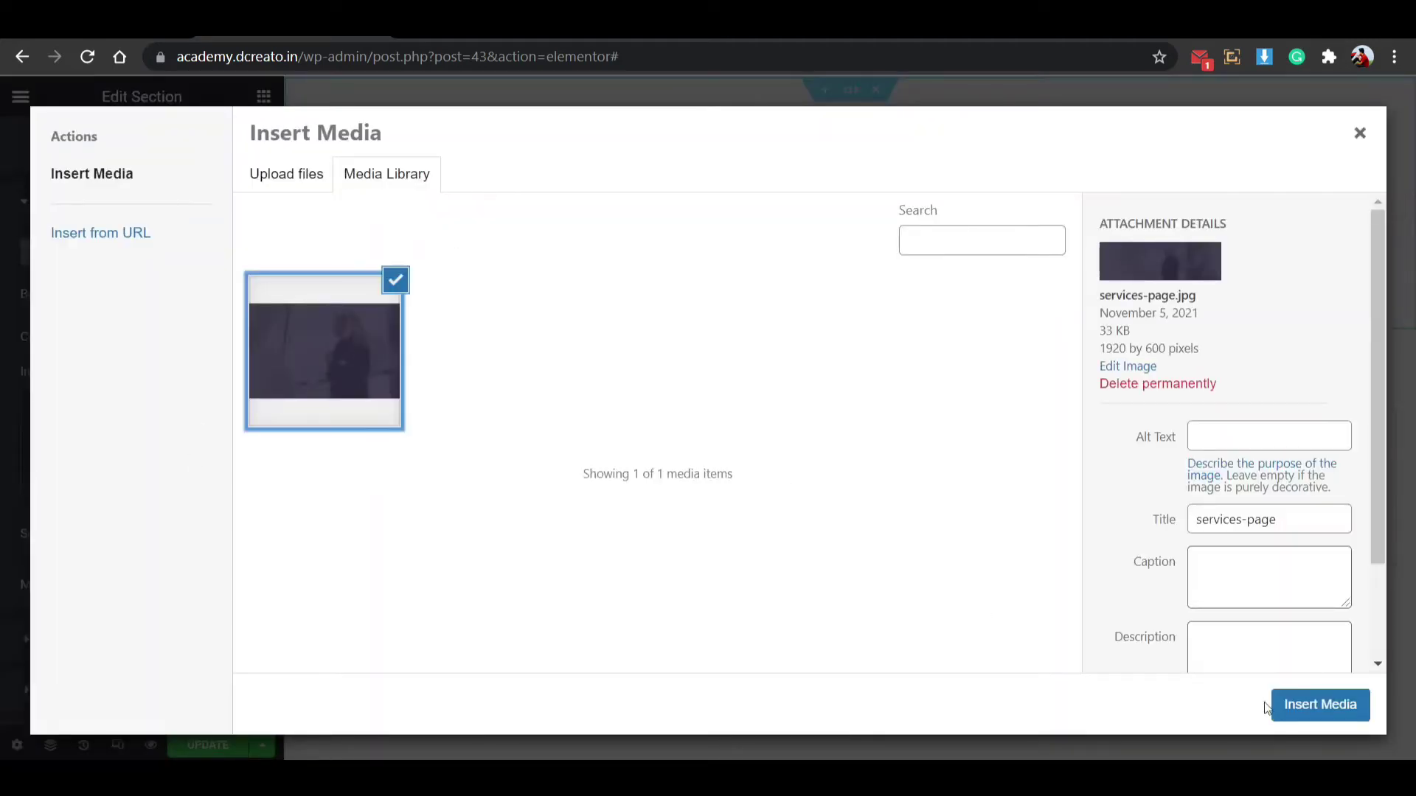
pyautogui.click(1298, 705)
# Set the background image to Center Center position, Scroll attachment, No-repeat and Cover size, and update the page.
pyautogui.click(151, 523)
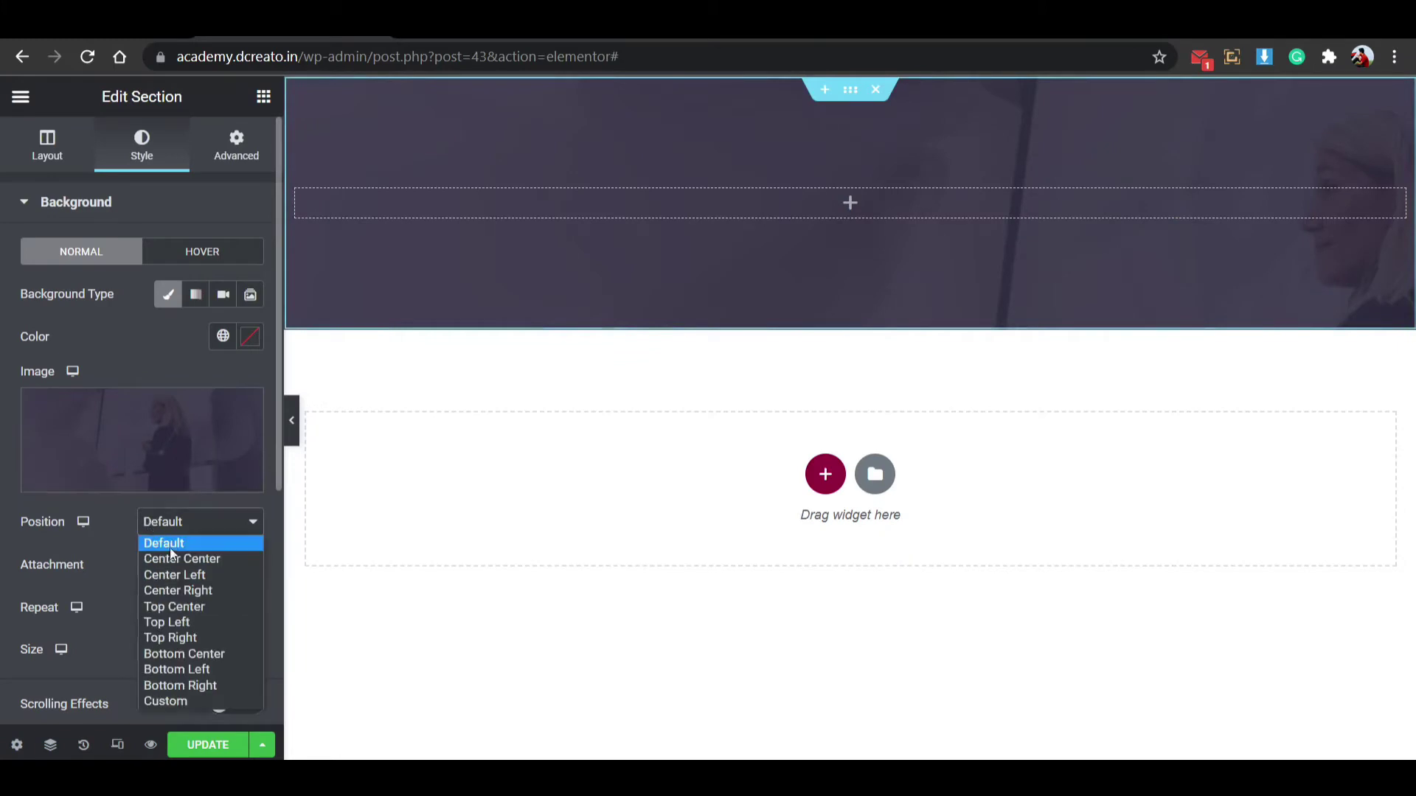
pyautogui.click(165, 558)
pyautogui.click(168, 566)
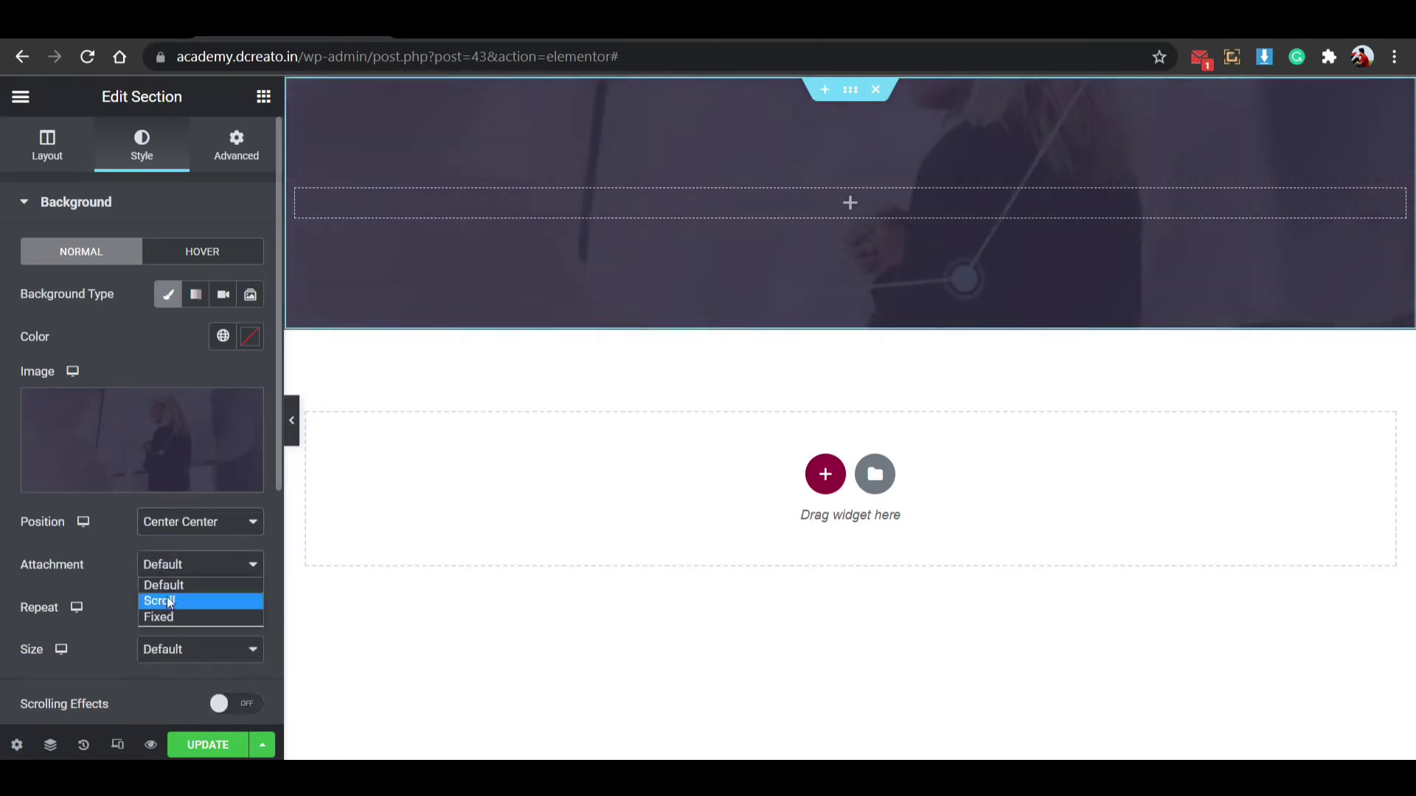
pyautogui.click(165, 601)
pyautogui.click(165, 606)
pyautogui.click(166, 648)
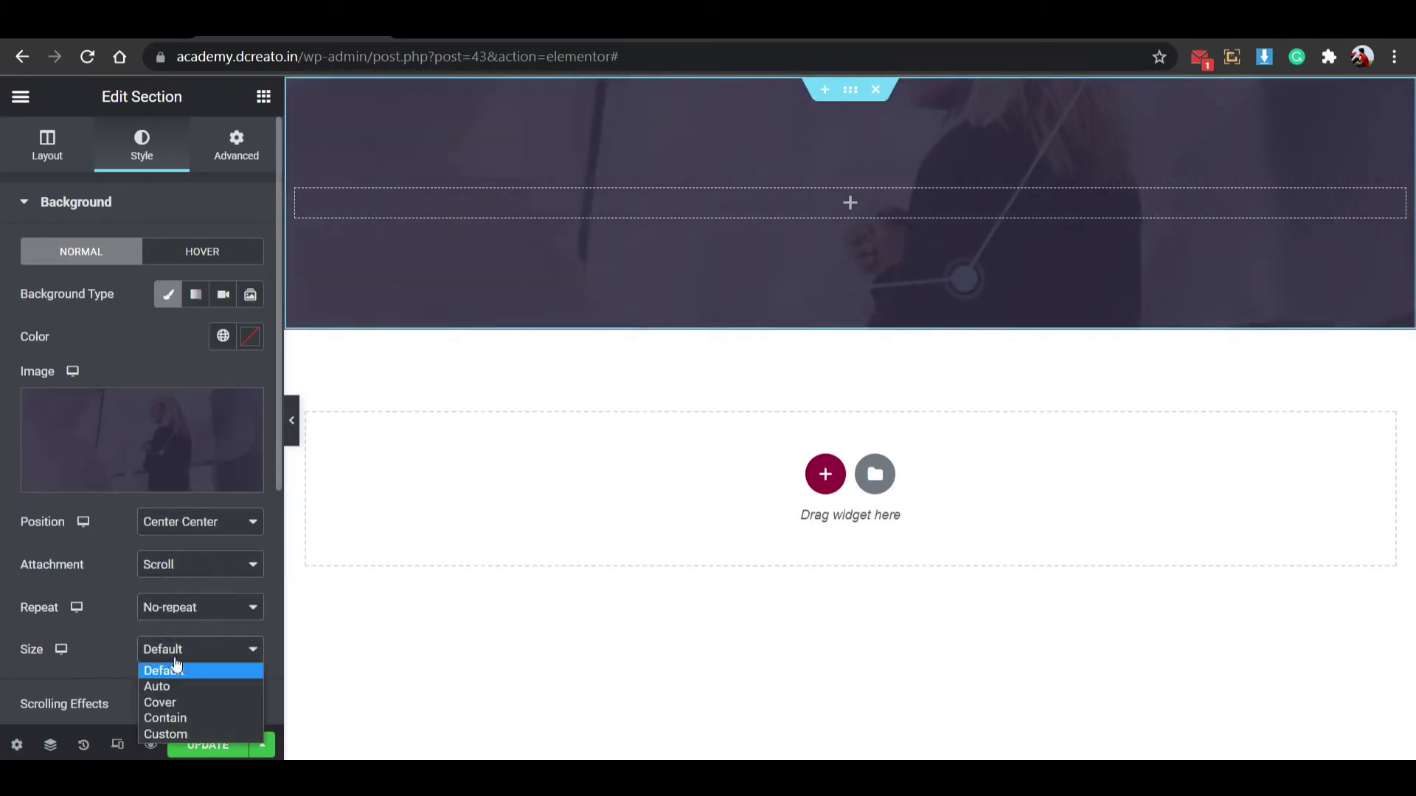
pyautogui.click(171, 705)
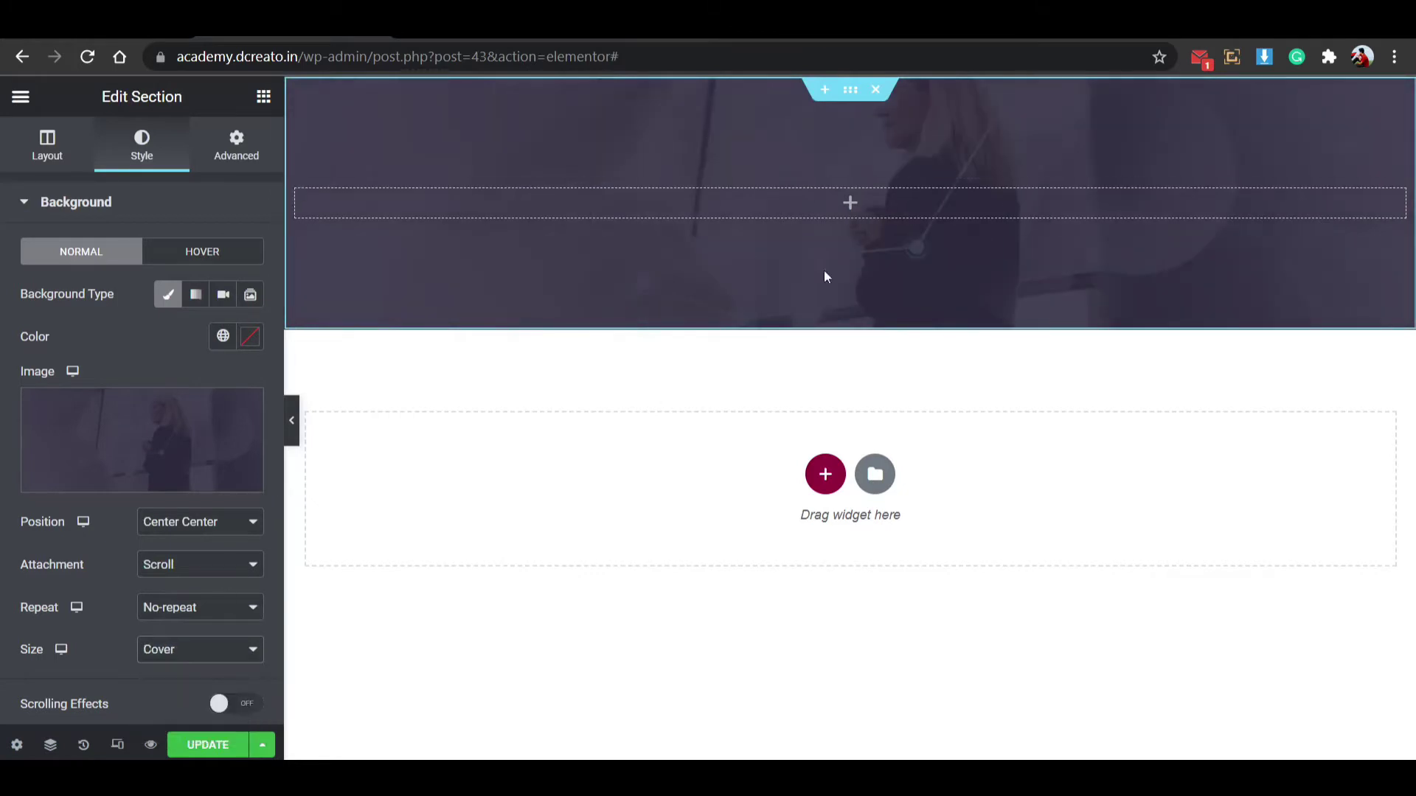
pyautogui.click(218, 743)
# Add a Heading widget to the hero section with the title "services" and centre its alignment.
pyautogui.click(849, 204)
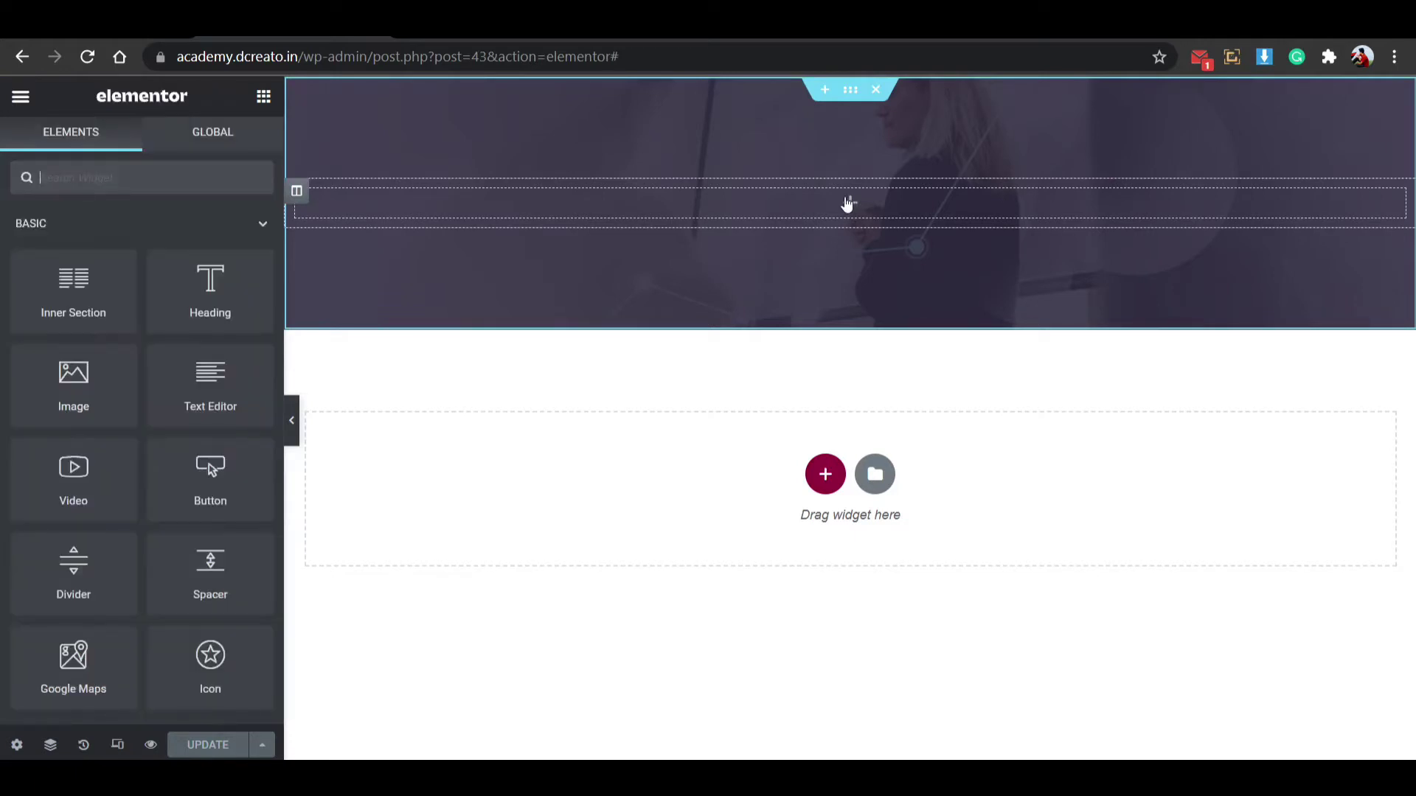
pyautogui.moveTo(269, 304); pyautogui.dragTo(879, 202)
pyautogui.moveTo(185, 274); pyautogui.dragTo(2, 292)
pyautogui.write('s')
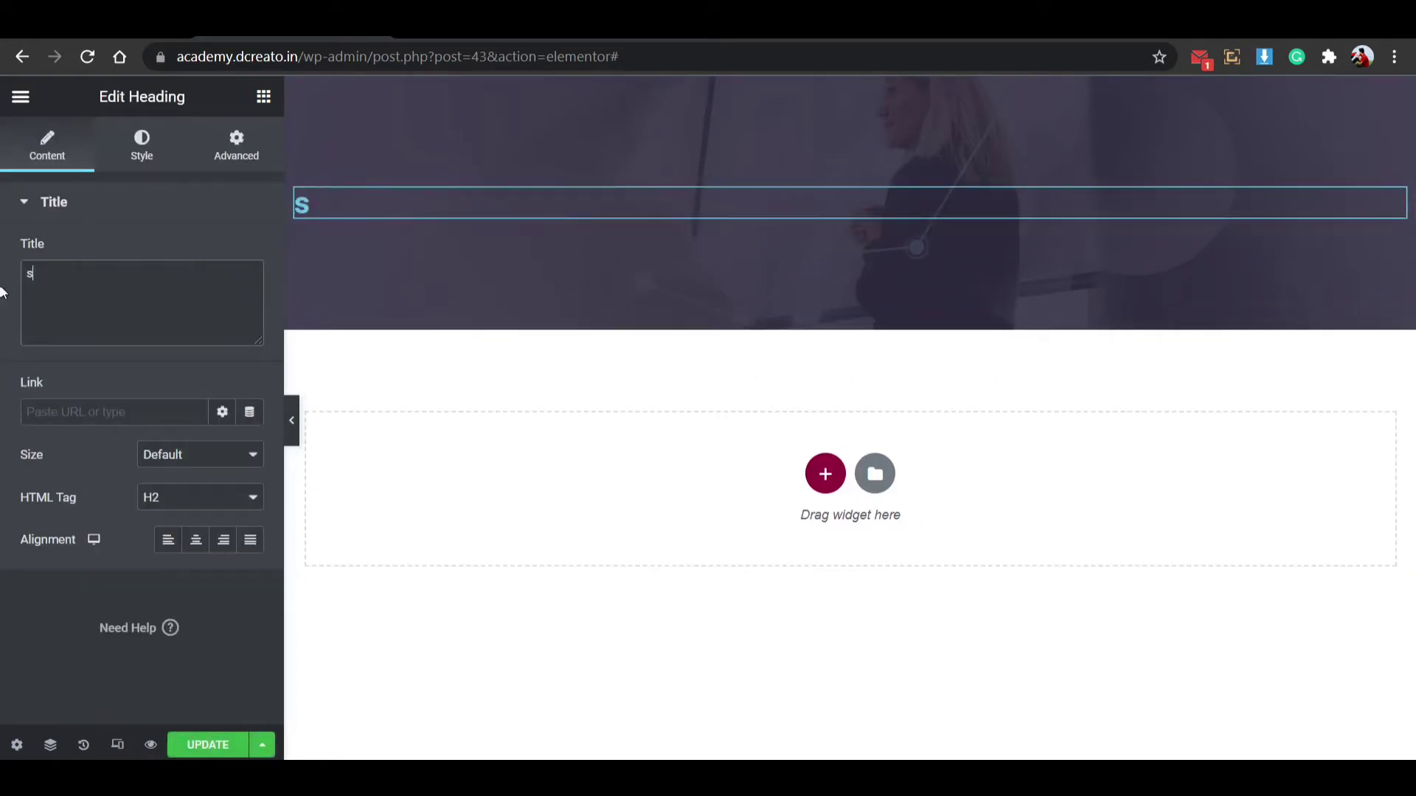
pyautogui.write('ervices')
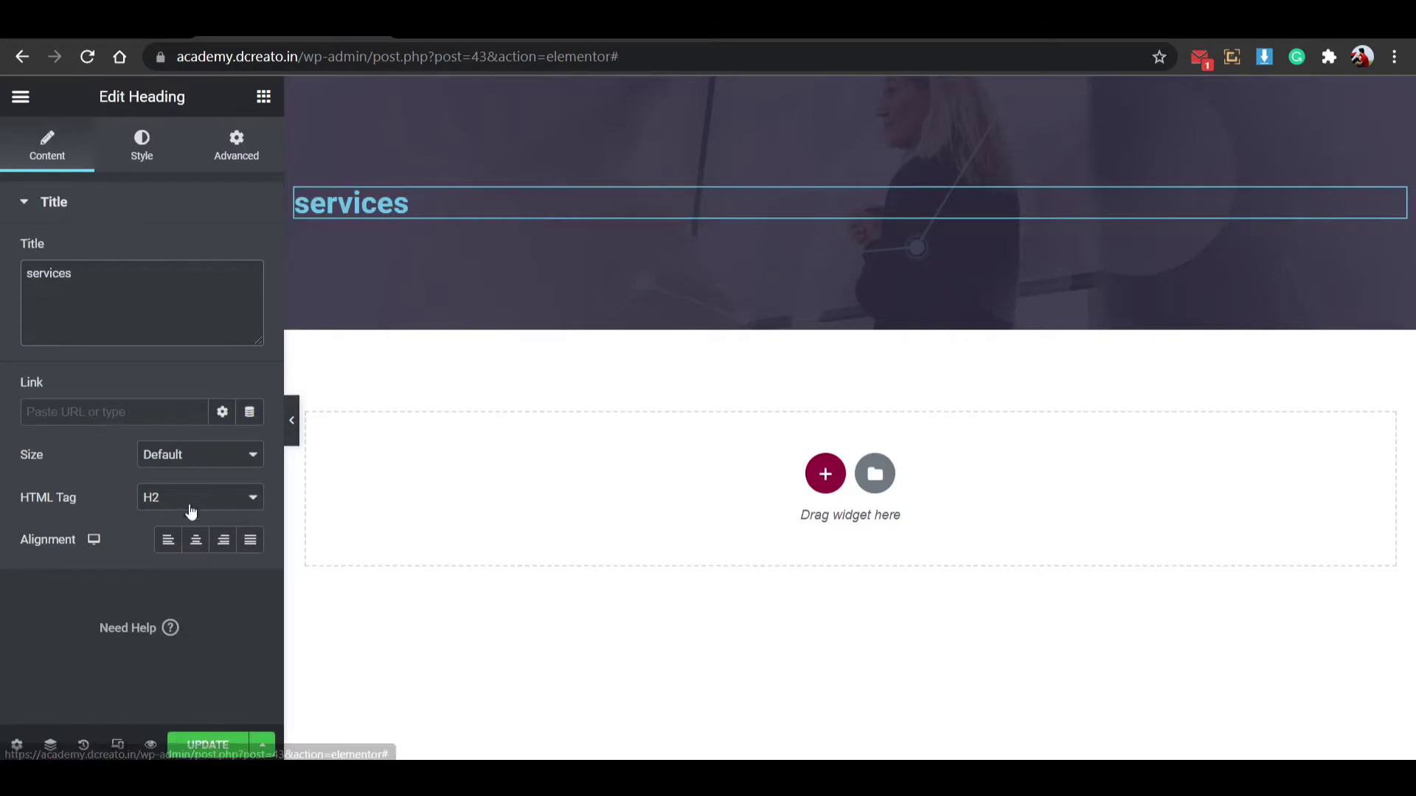
pyautogui.click(194, 541)
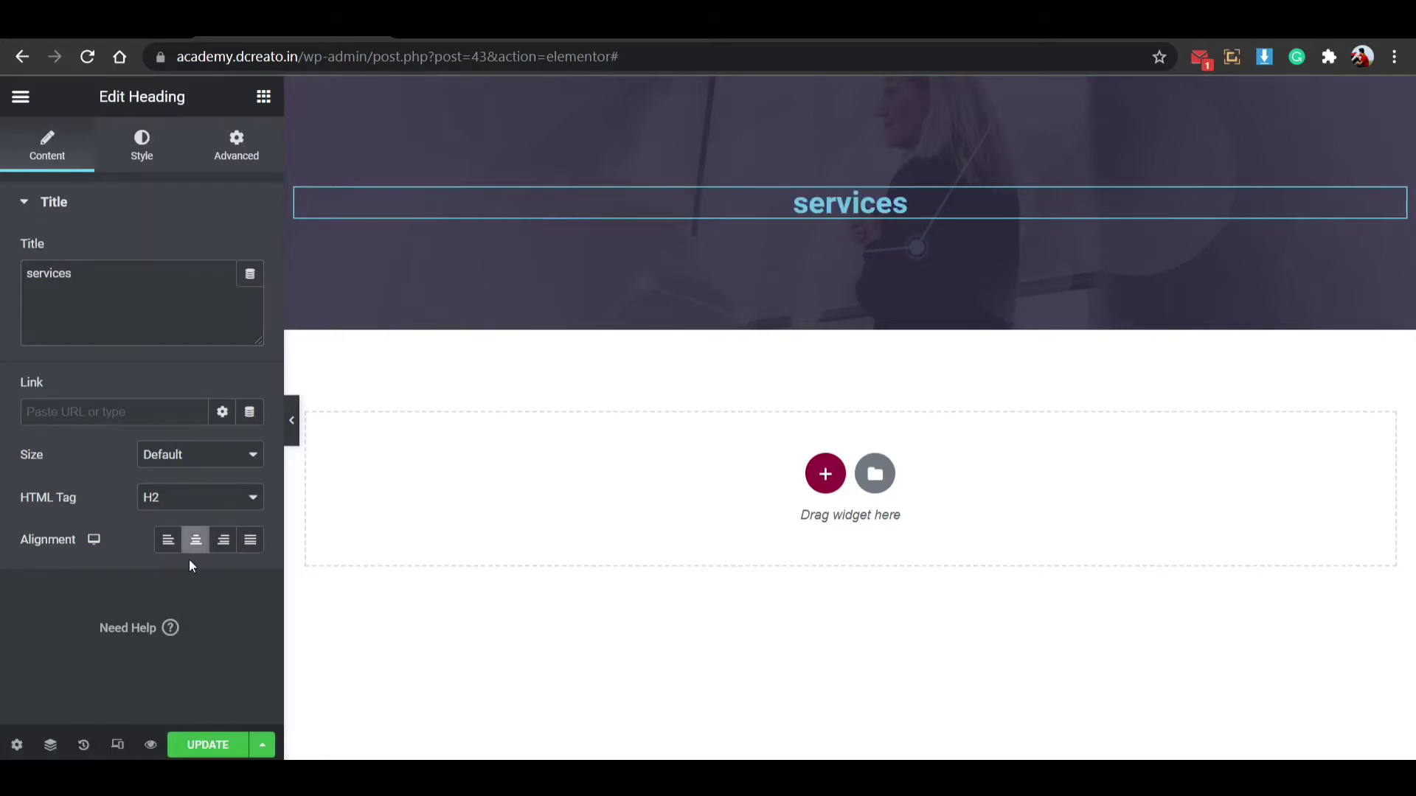
# Set the heading's text color to white and its font family to Poppins.
pyautogui.click(151, 166)
pyautogui.click(250, 251)
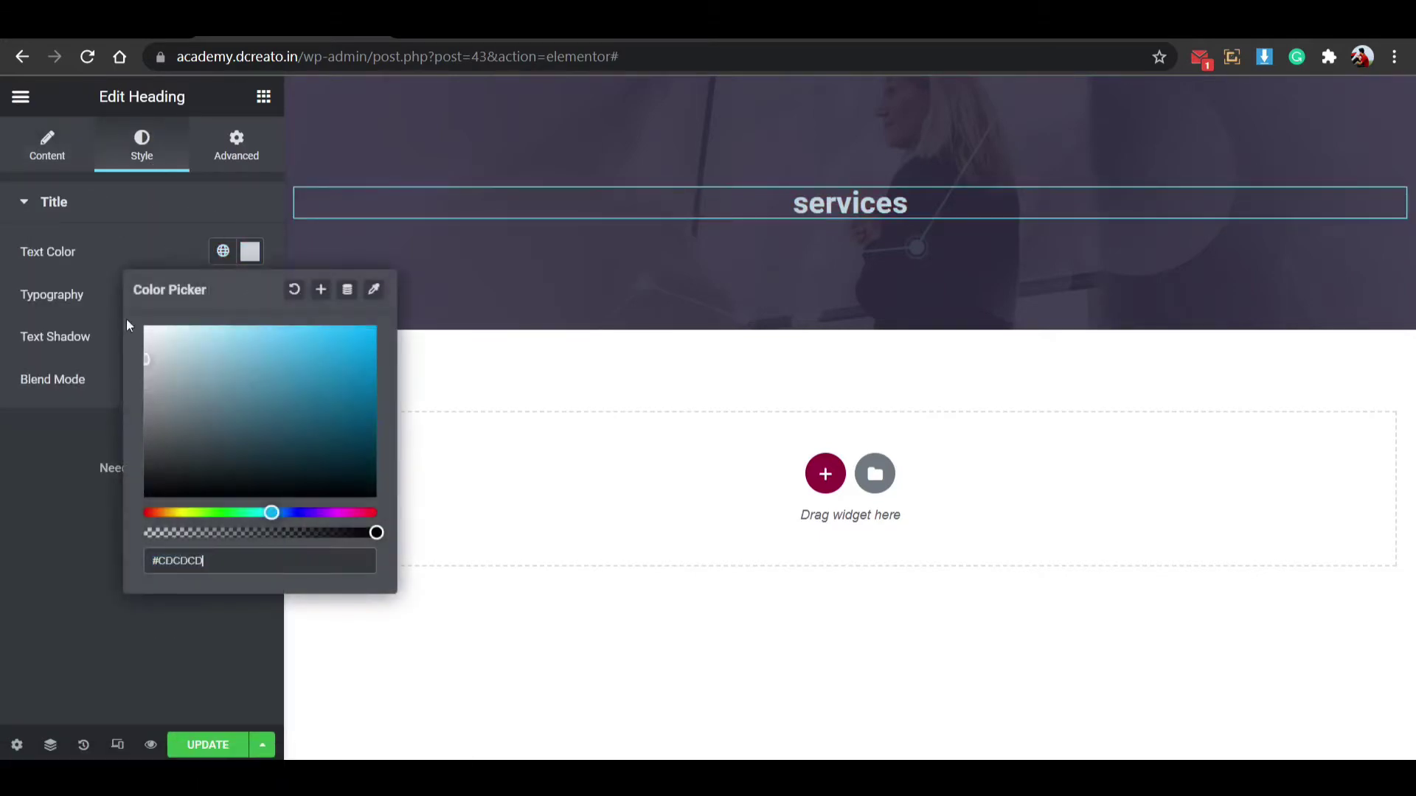
pyautogui.click(145, 327)
pyautogui.click(250, 251)
pyautogui.click(249, 294)
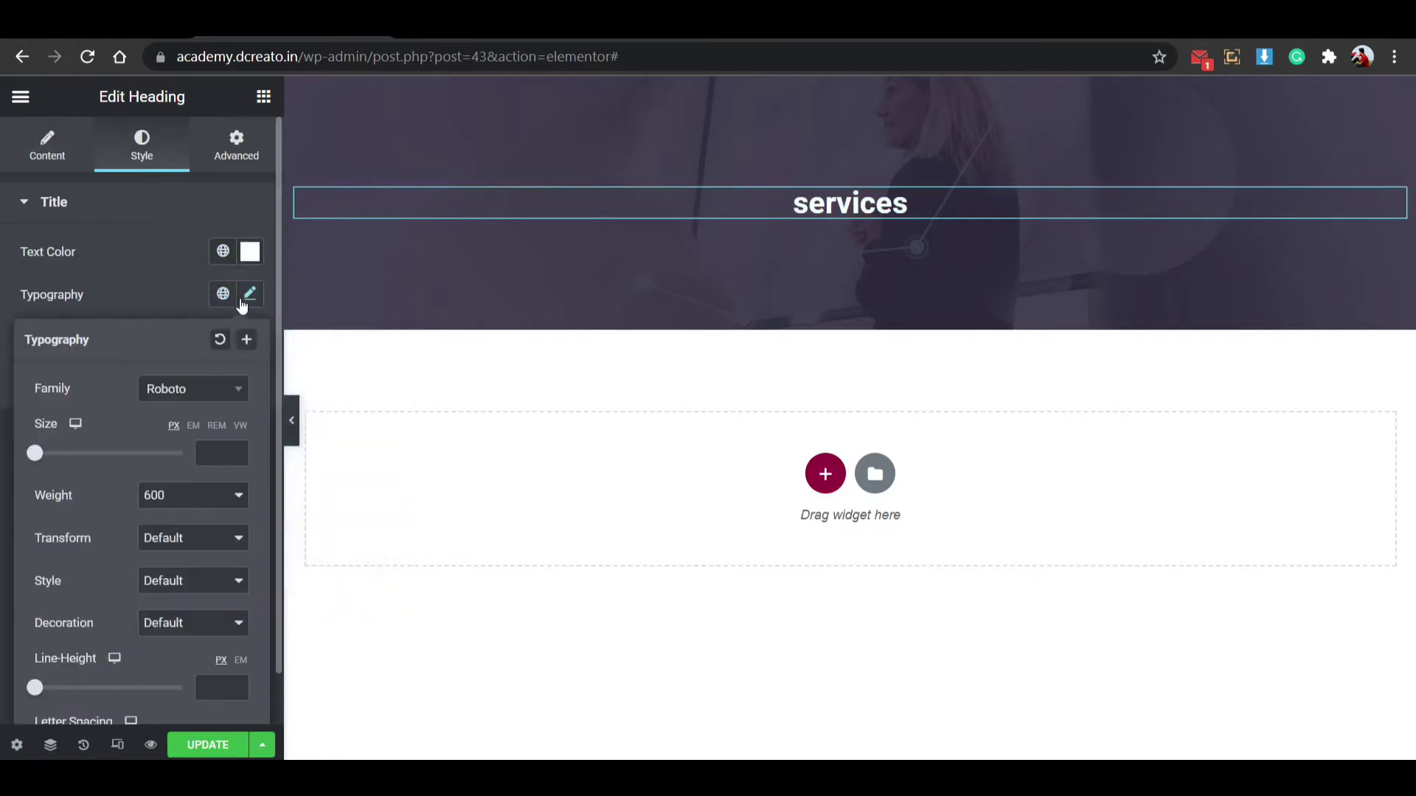
pyautogui.click(199, 393)
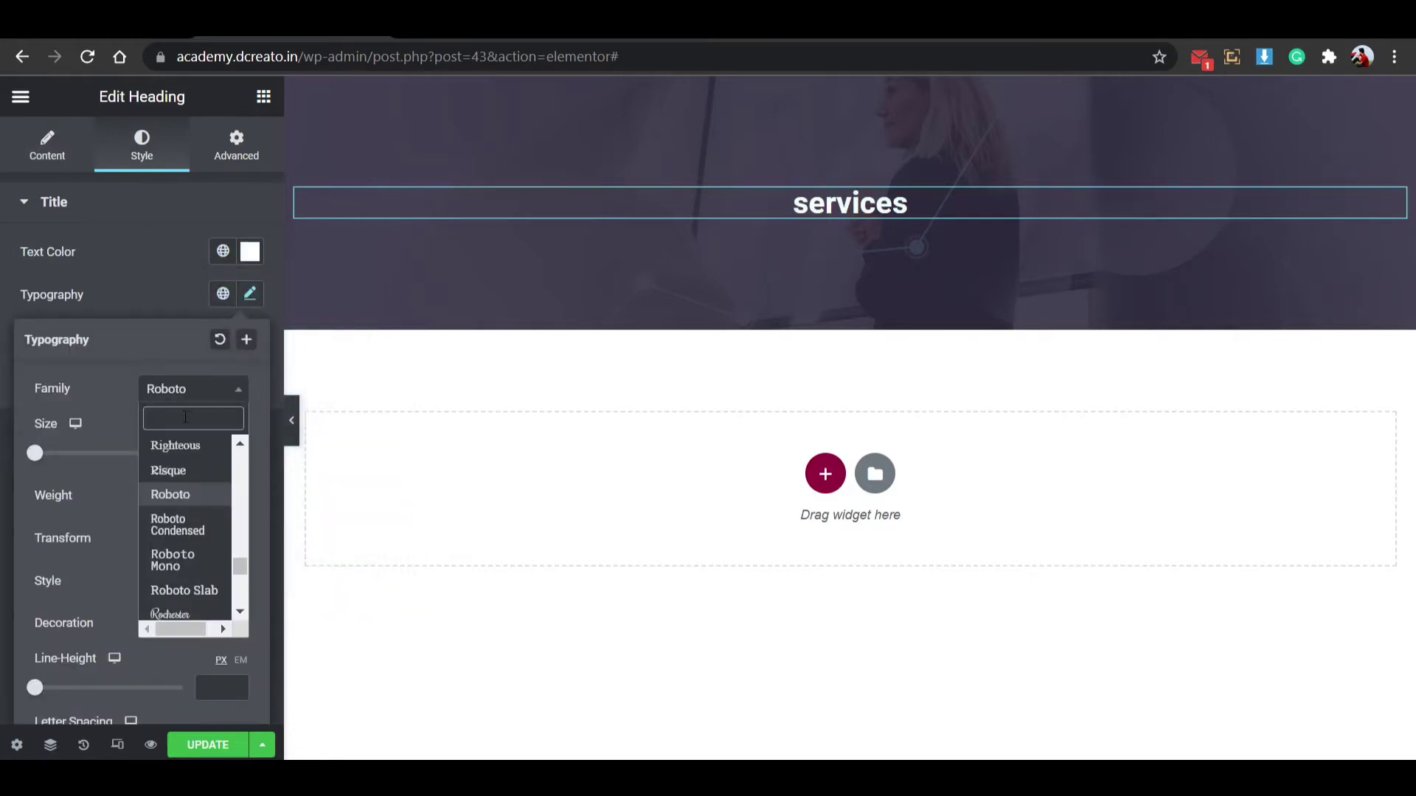
pyautogui.write('pop')
pyautogui.click(188, 508)
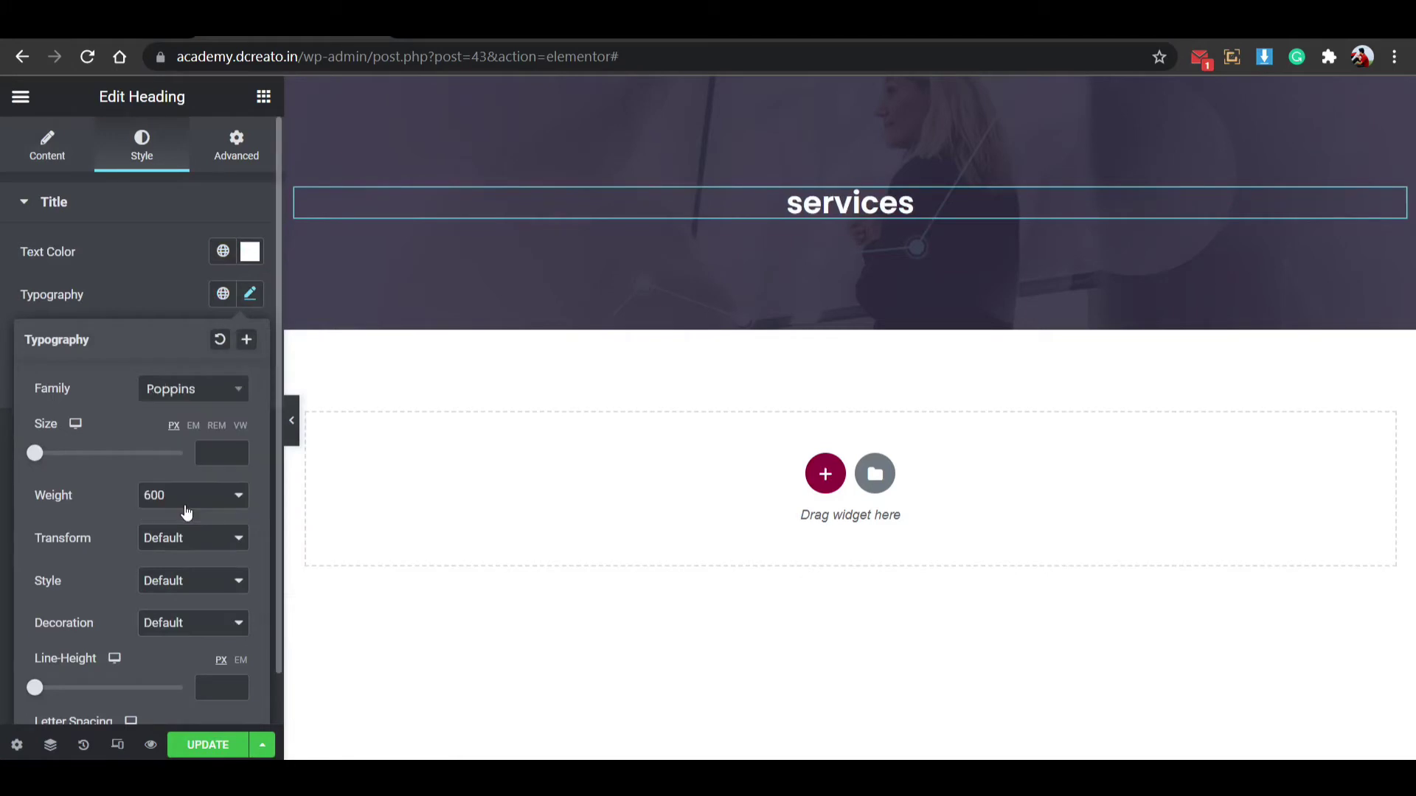
# Set the heading's typography to weight 700, Uppercase transform and a size of 65 px.
pyautogui.click(203, 505)
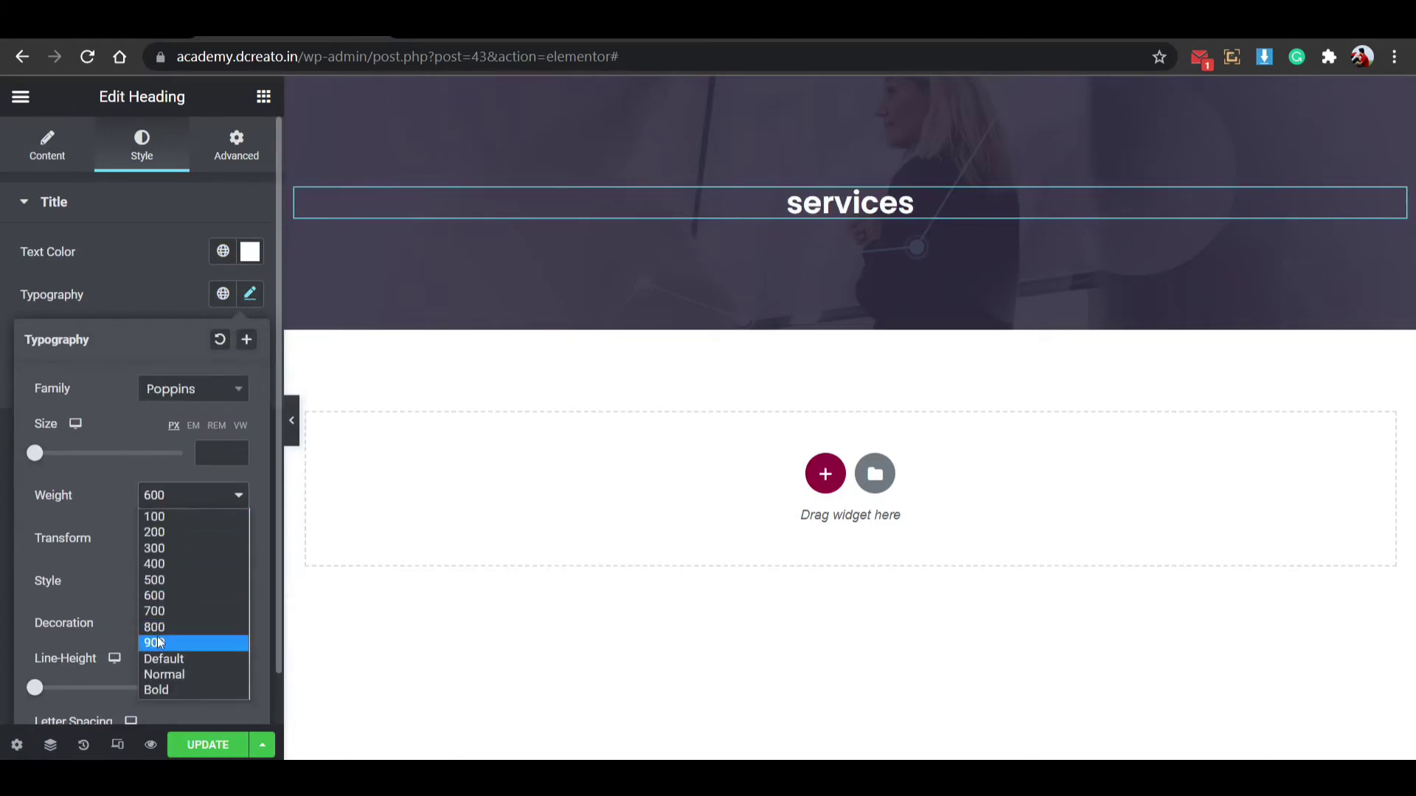
pyautogui.click(161, 628)
pyautogui.click(199, 538)
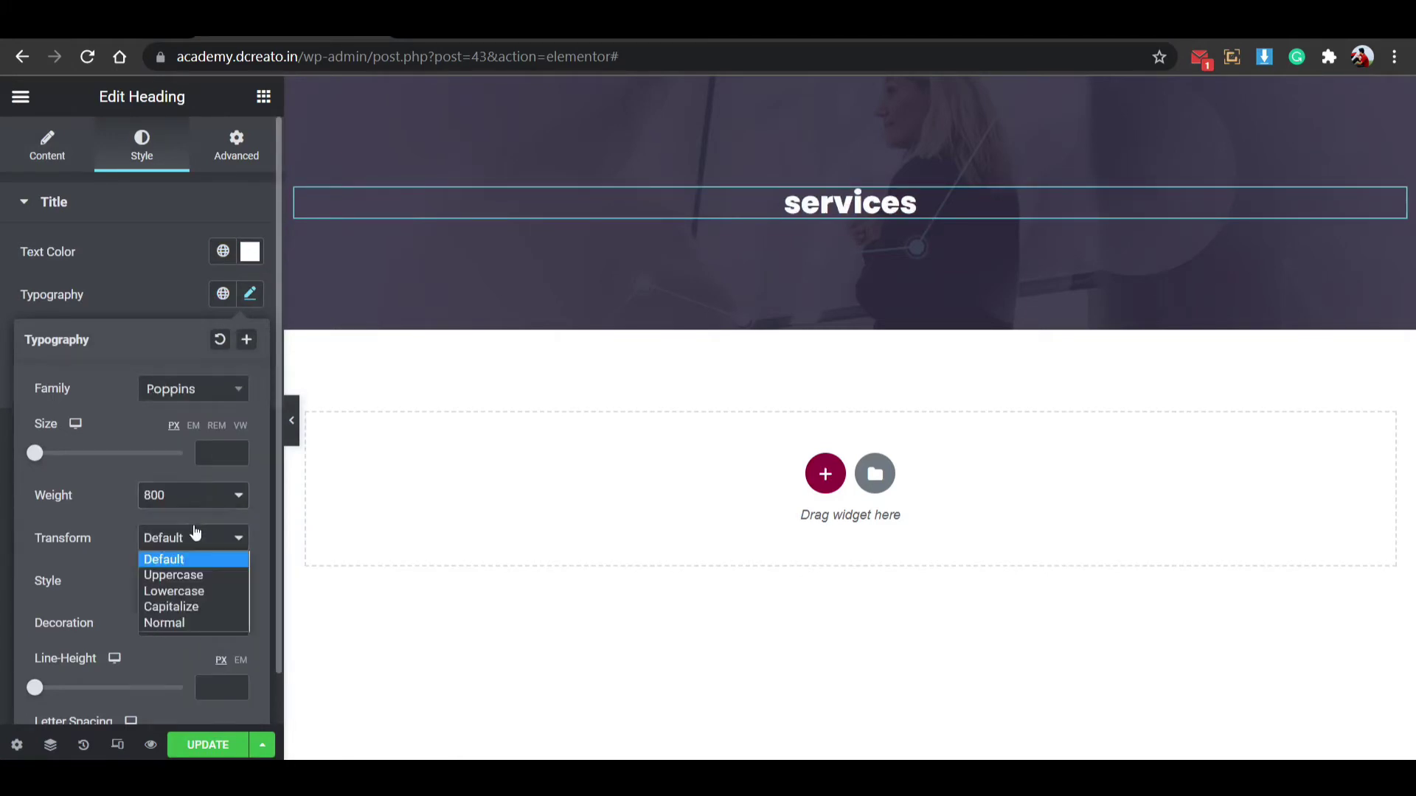
pyautogui.click(174, 577)
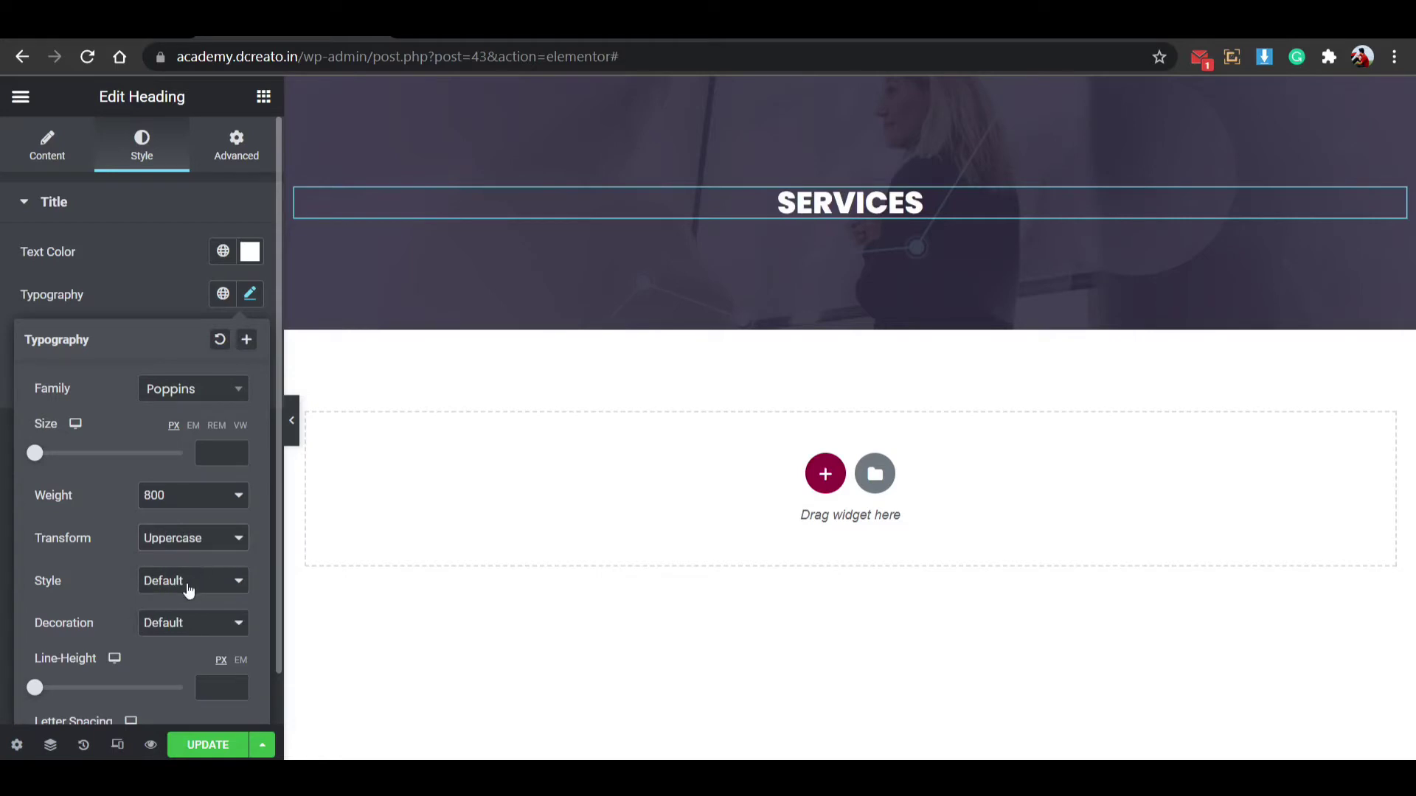
pyautogui.click(204, 500)
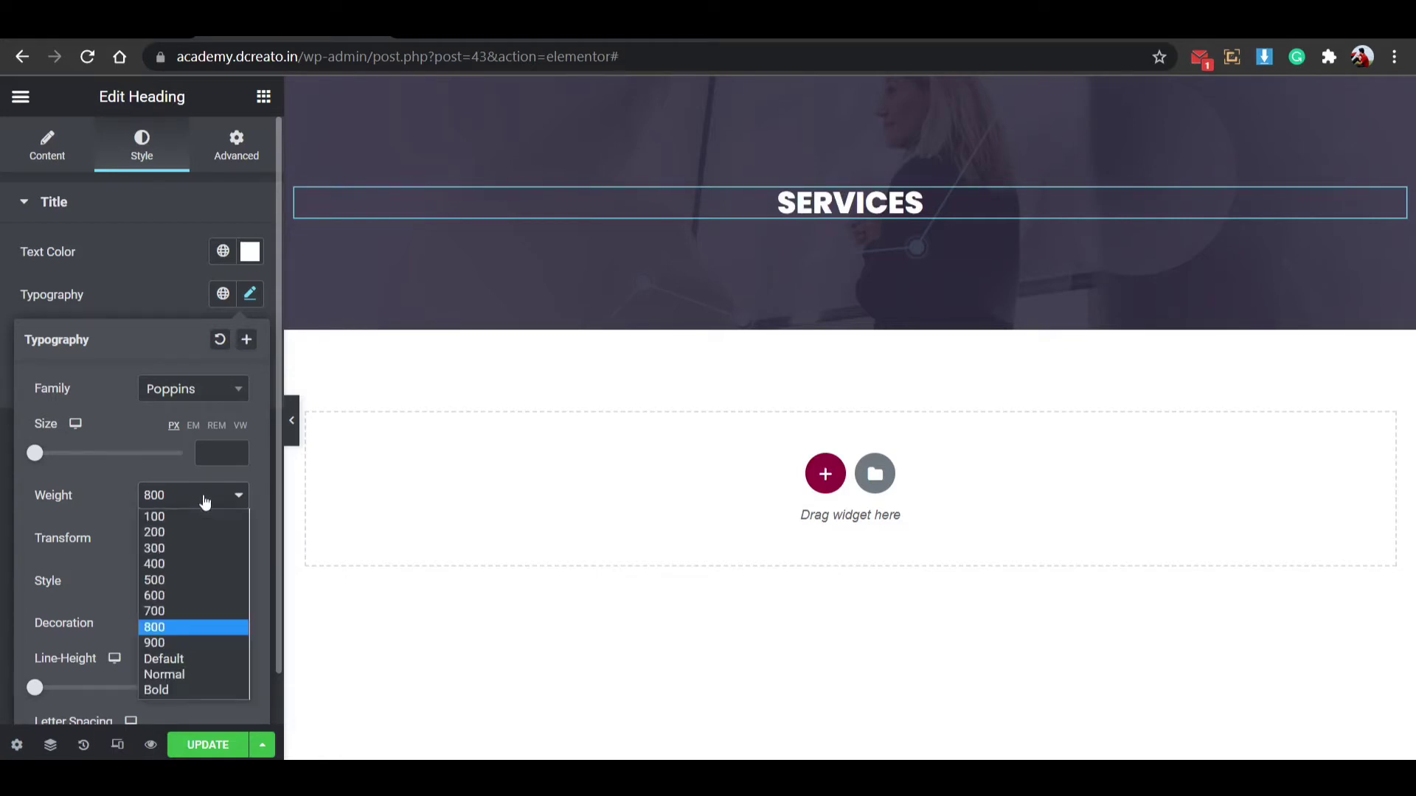
pyautogui.click(152, 611)
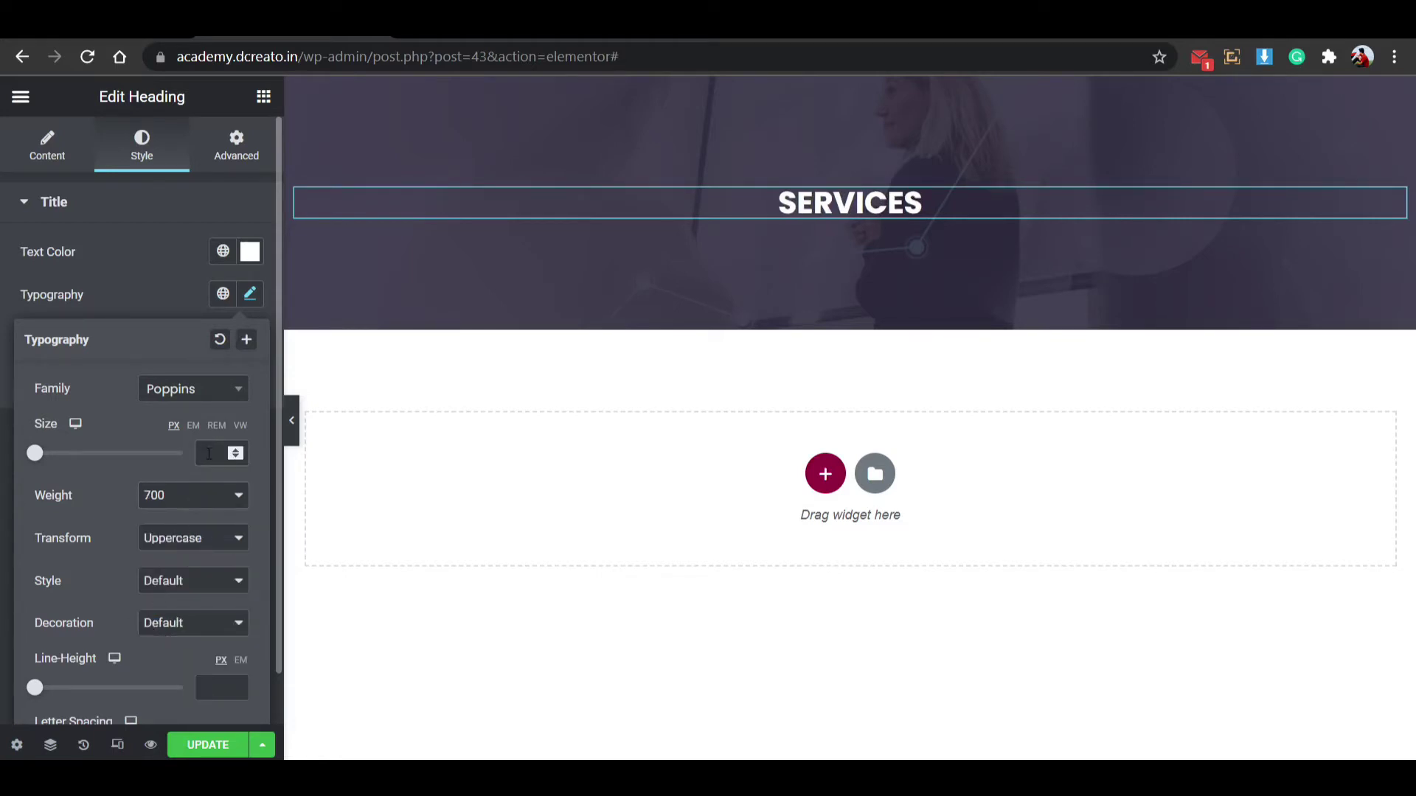
pyautogui.click(208, 454)
pyautogui.write('65')
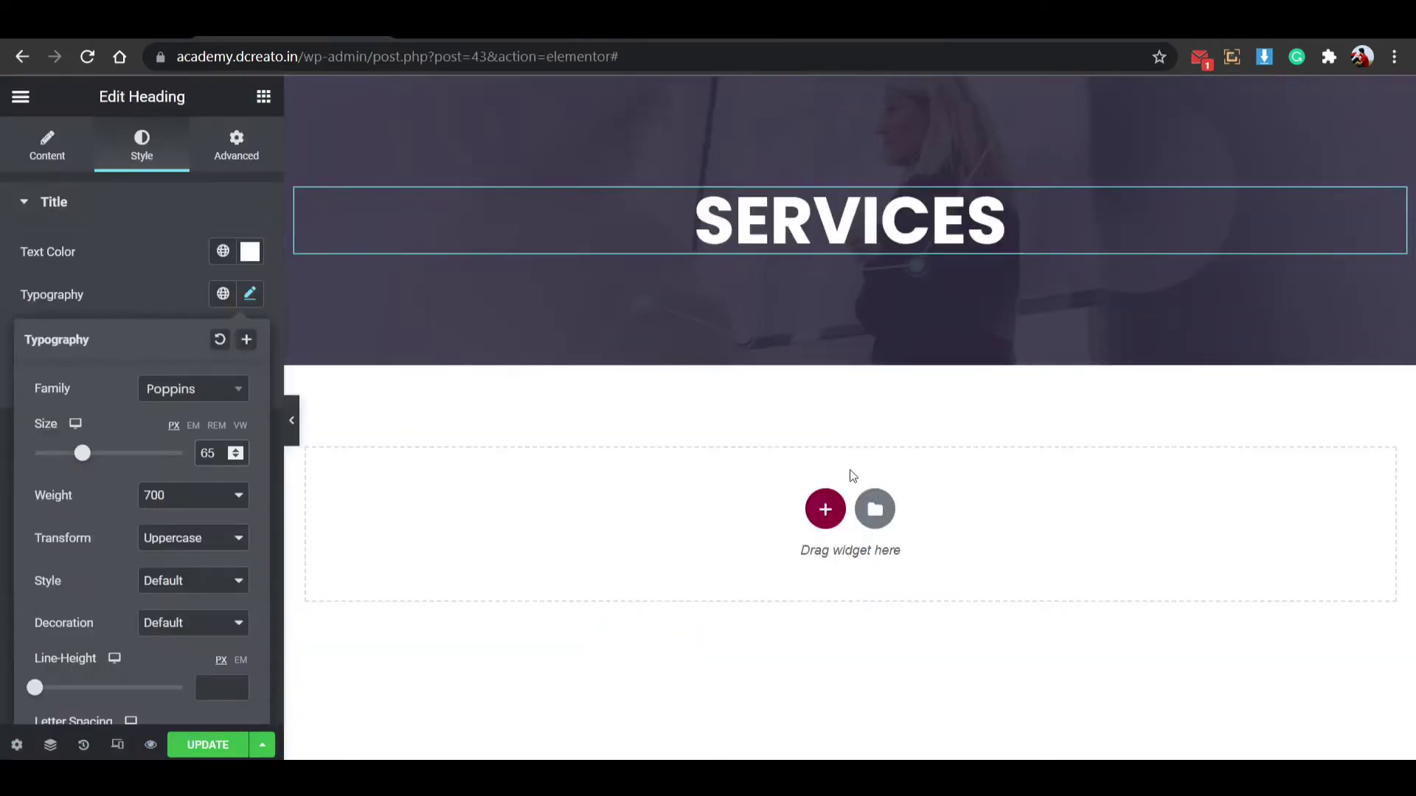
# Add a section with three equal columns below the hero and set its top and bottom padding to 50 px.
pyautogui.click(825, 505)
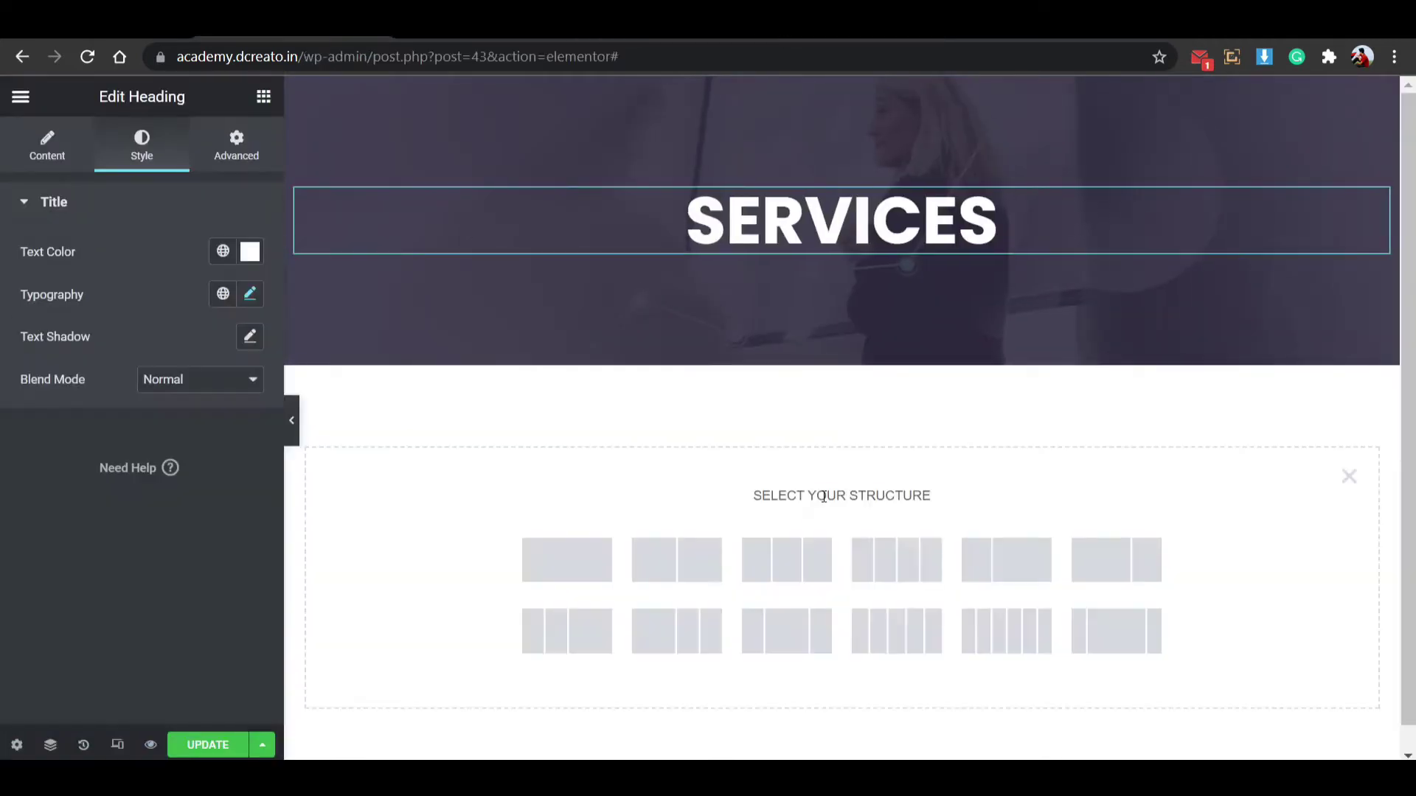
pyautogui.click(784, 563)
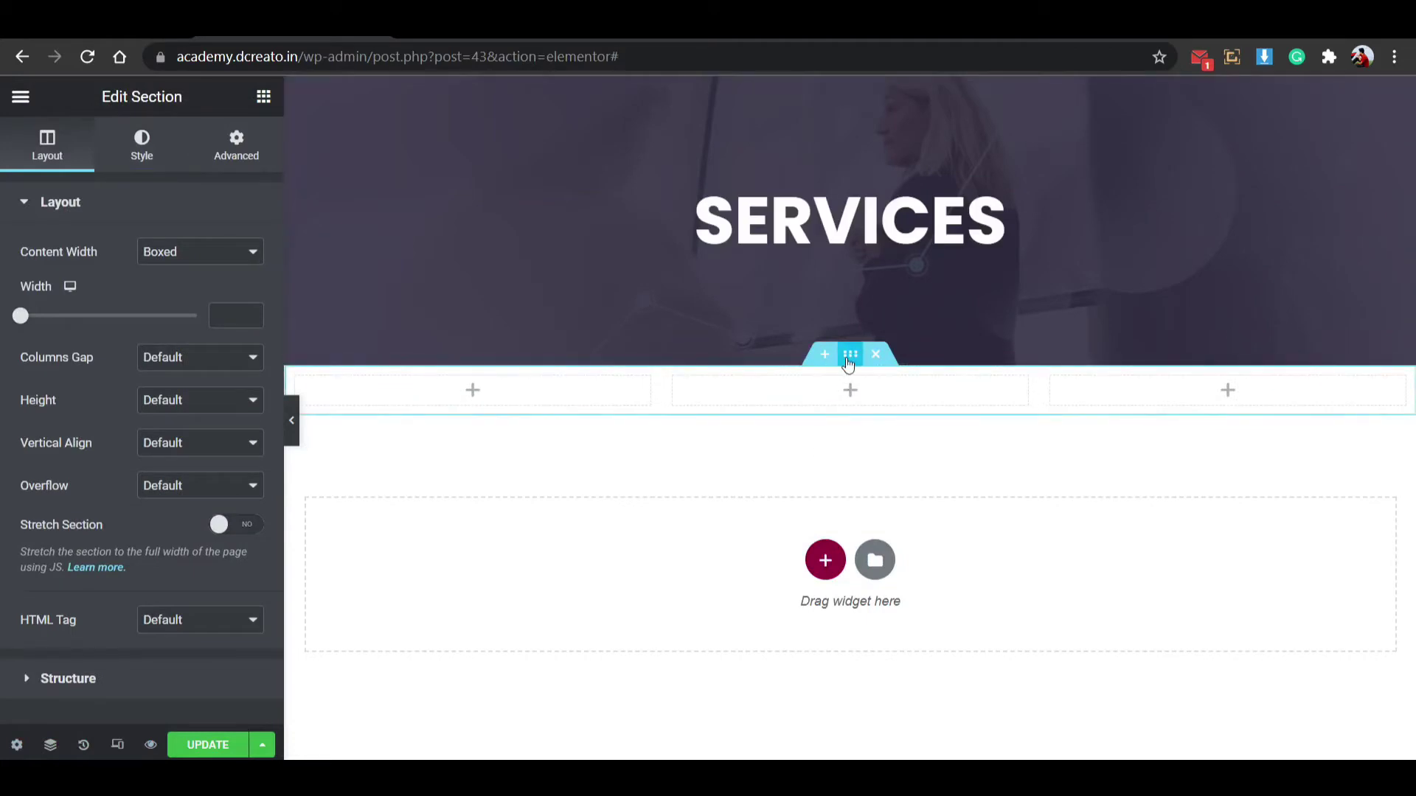
pyautogui.click(238, 149)
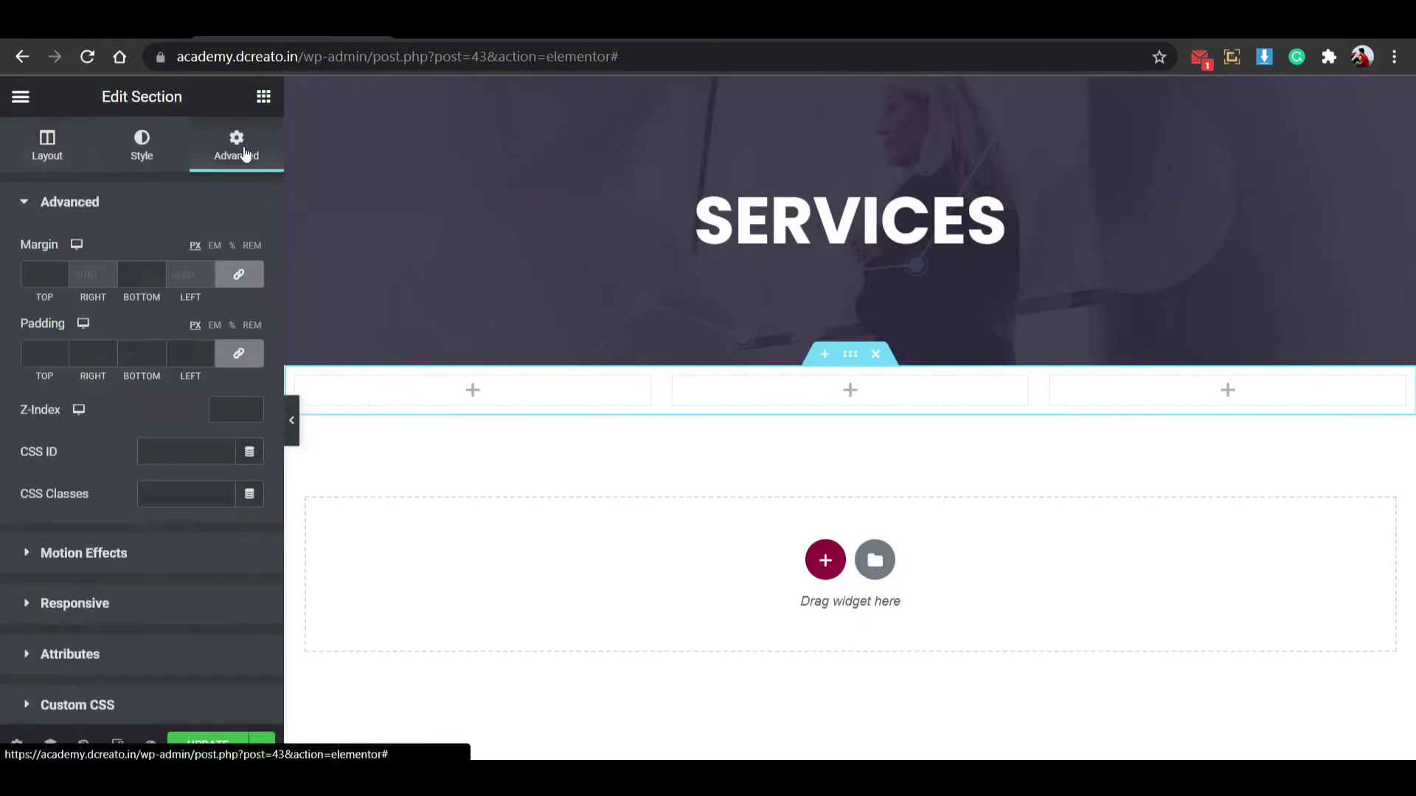
pyautogui.click(247, 360)
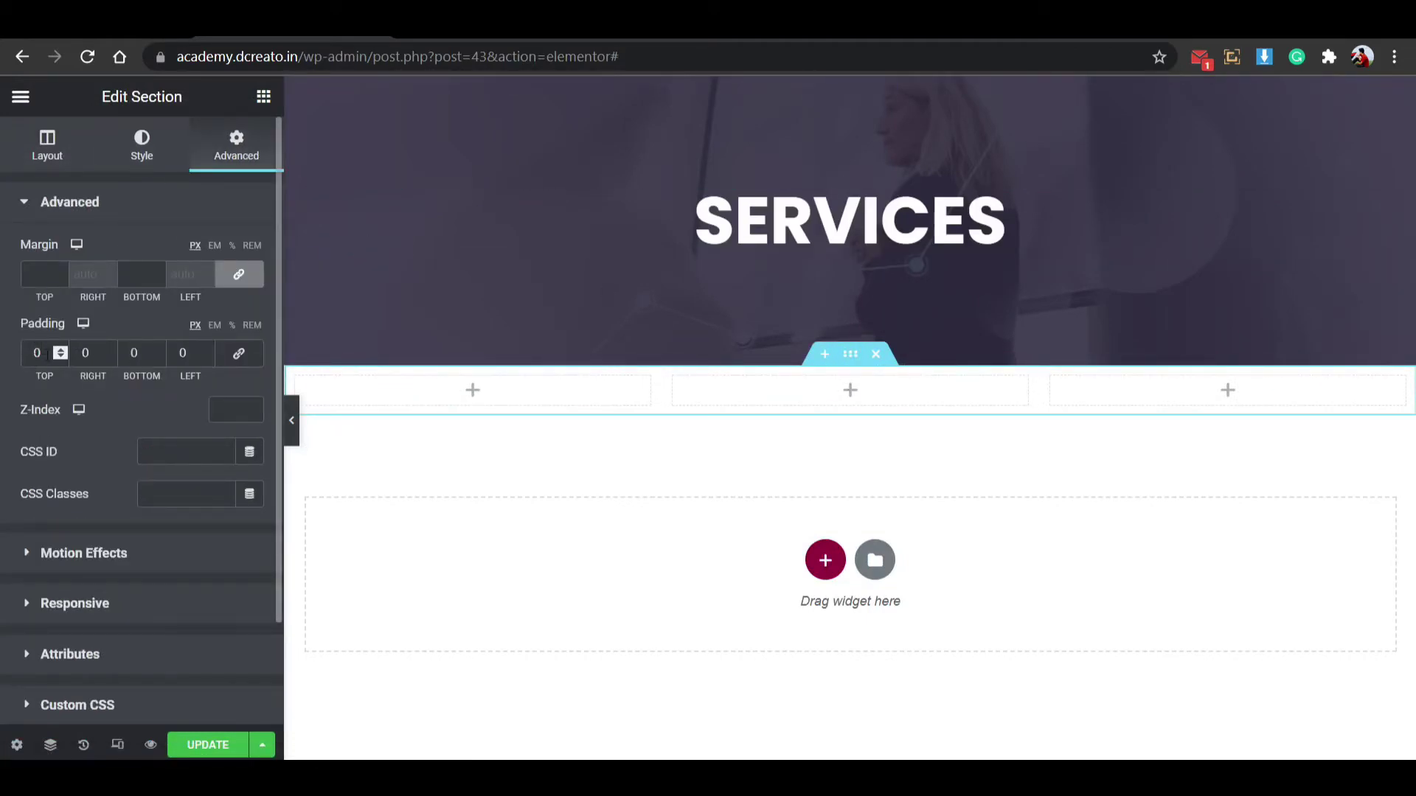
pyautogui.write('50')
pyautogui.click(142, 353)
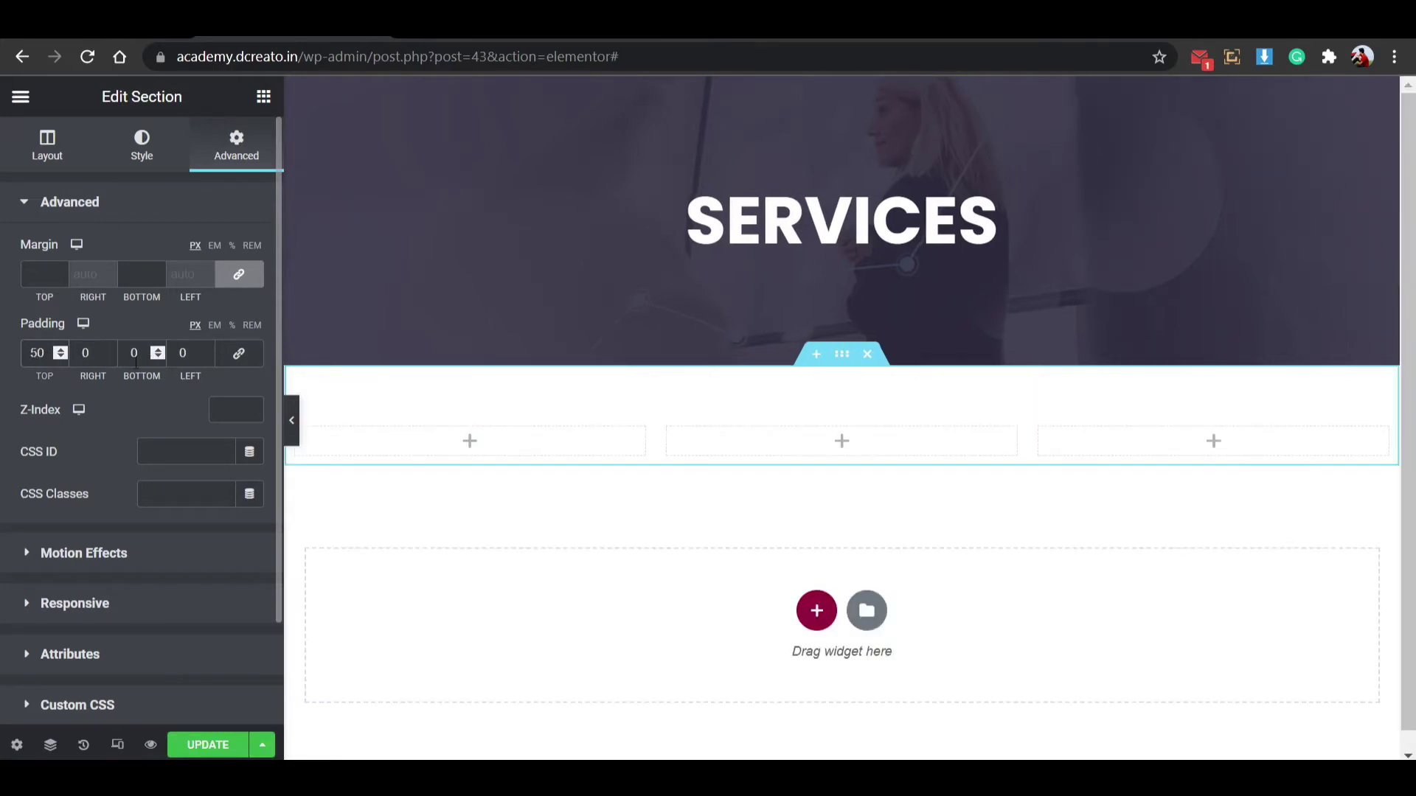
pyautogui.write('50')
pyautogui.click(74, 357)
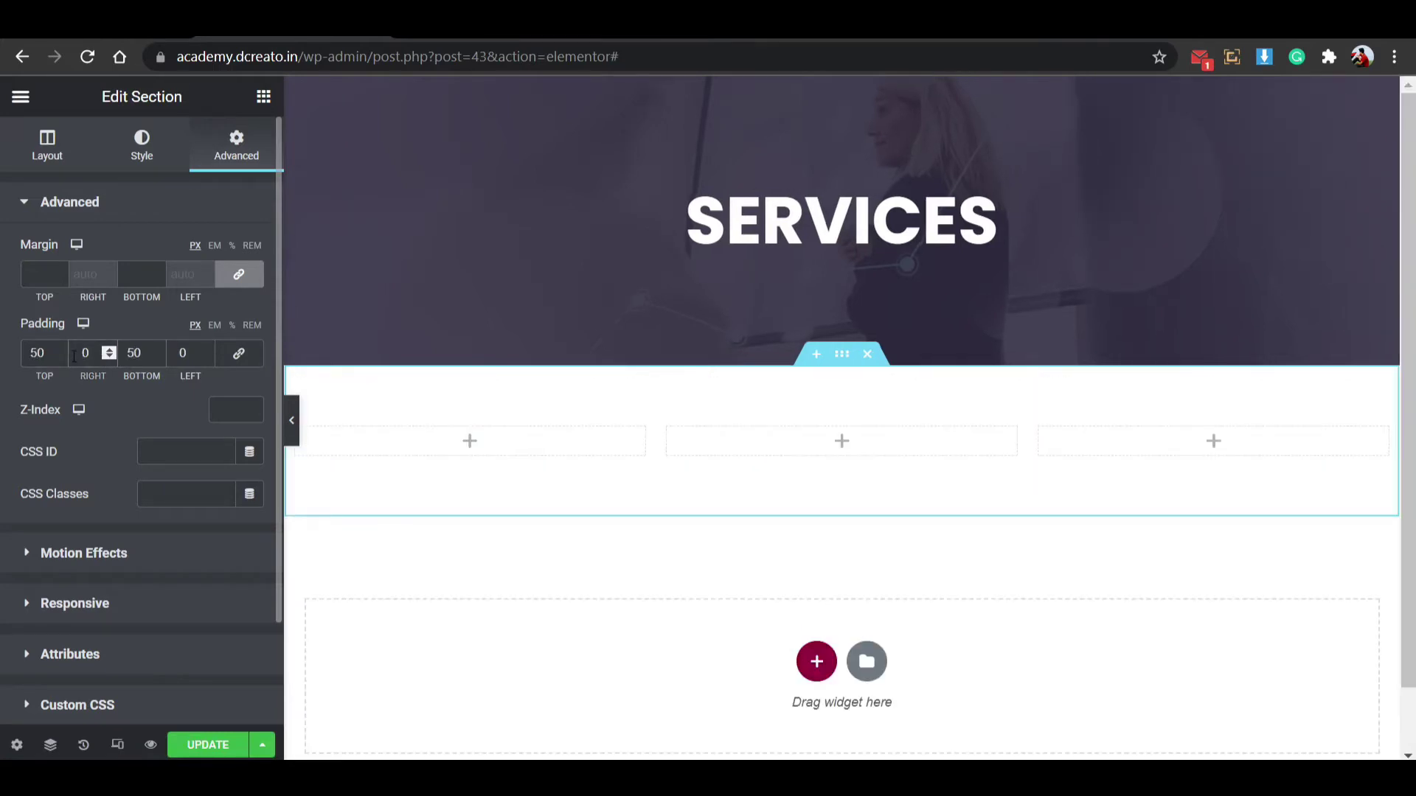
pyautogui.write('5')
pyautogui.click(184, 353)
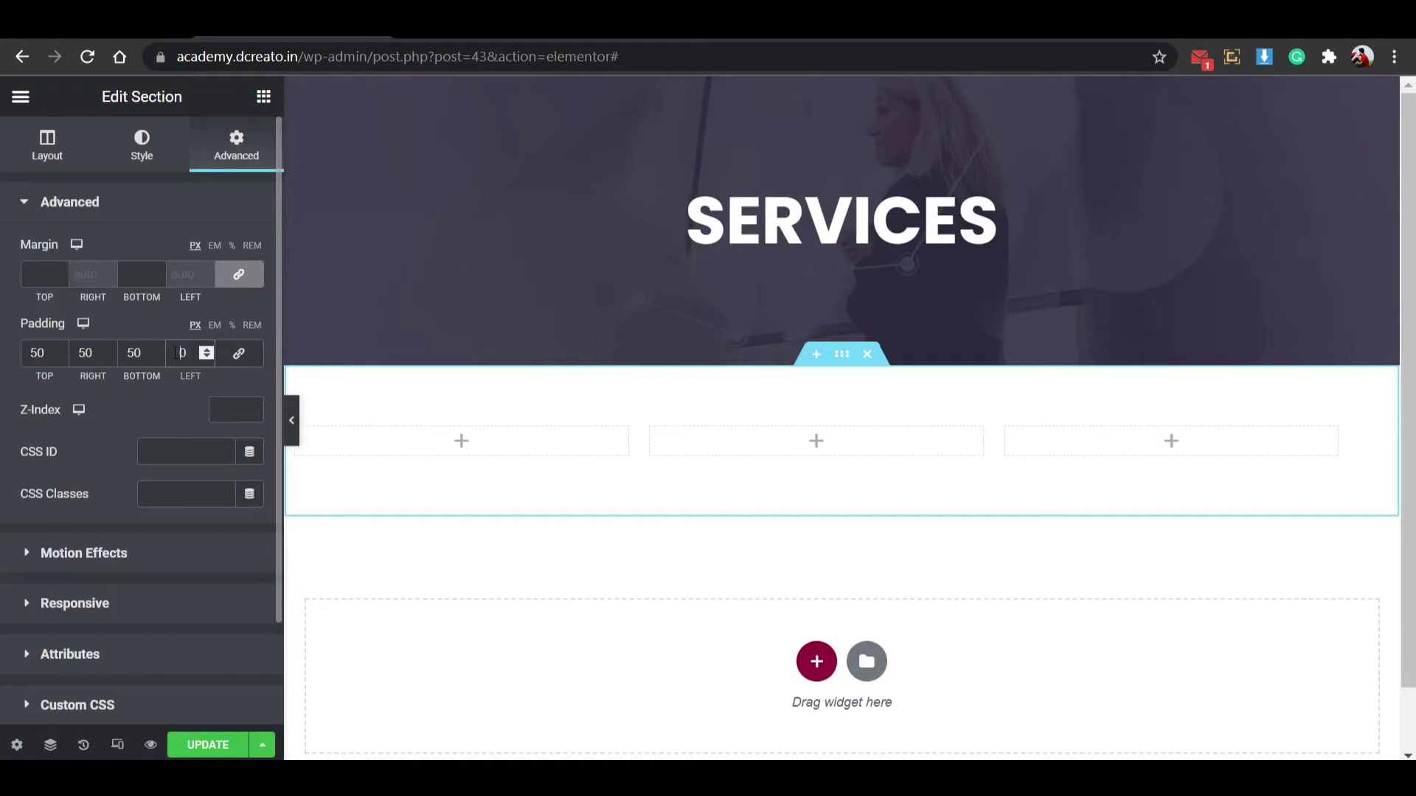
pyautogui.click(85, 353)
pyautogui.press('BackSpace')
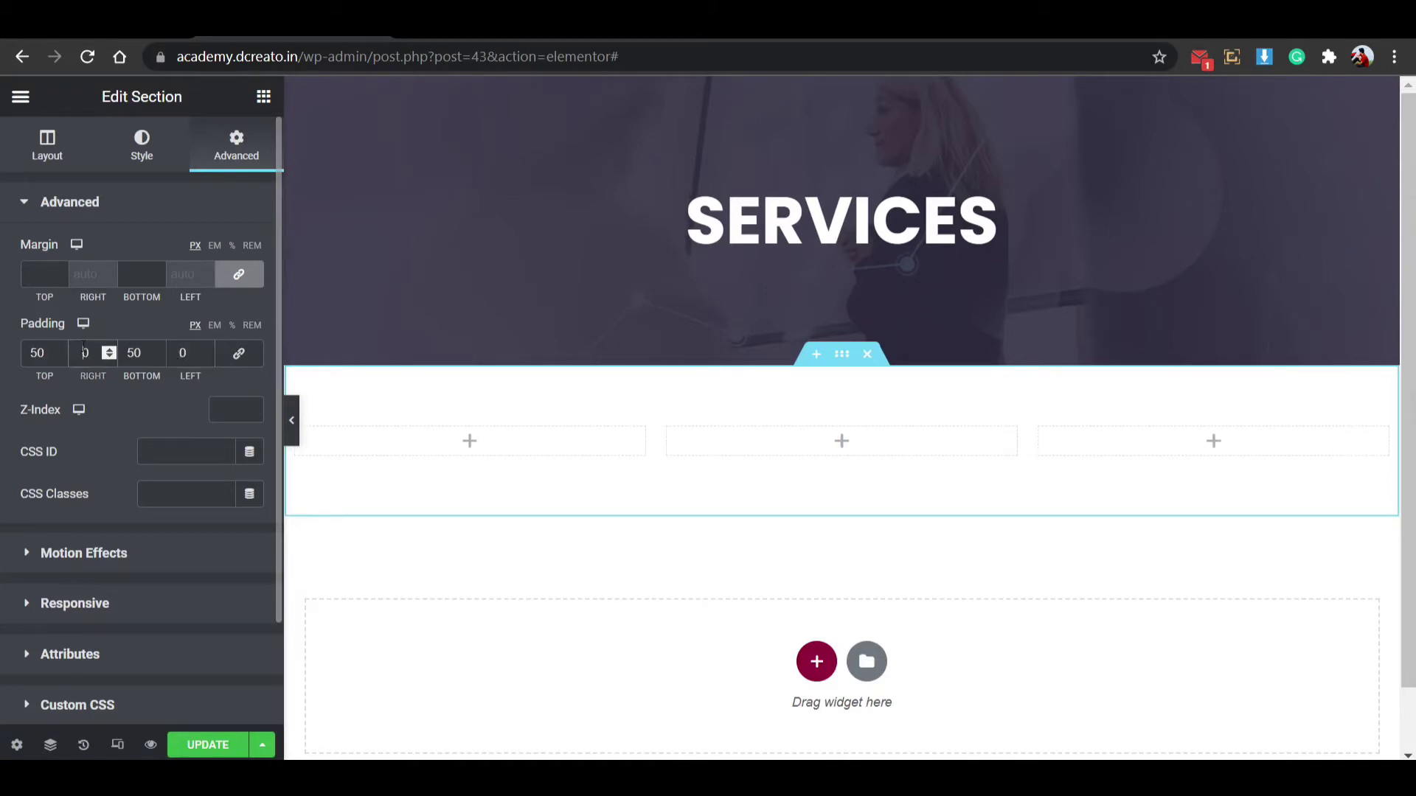
# Set the three-column section's right and left padding to 30 px.
pyautogui.write('3')
pyautogui.click(172, 355)
pyautogui.write('3')
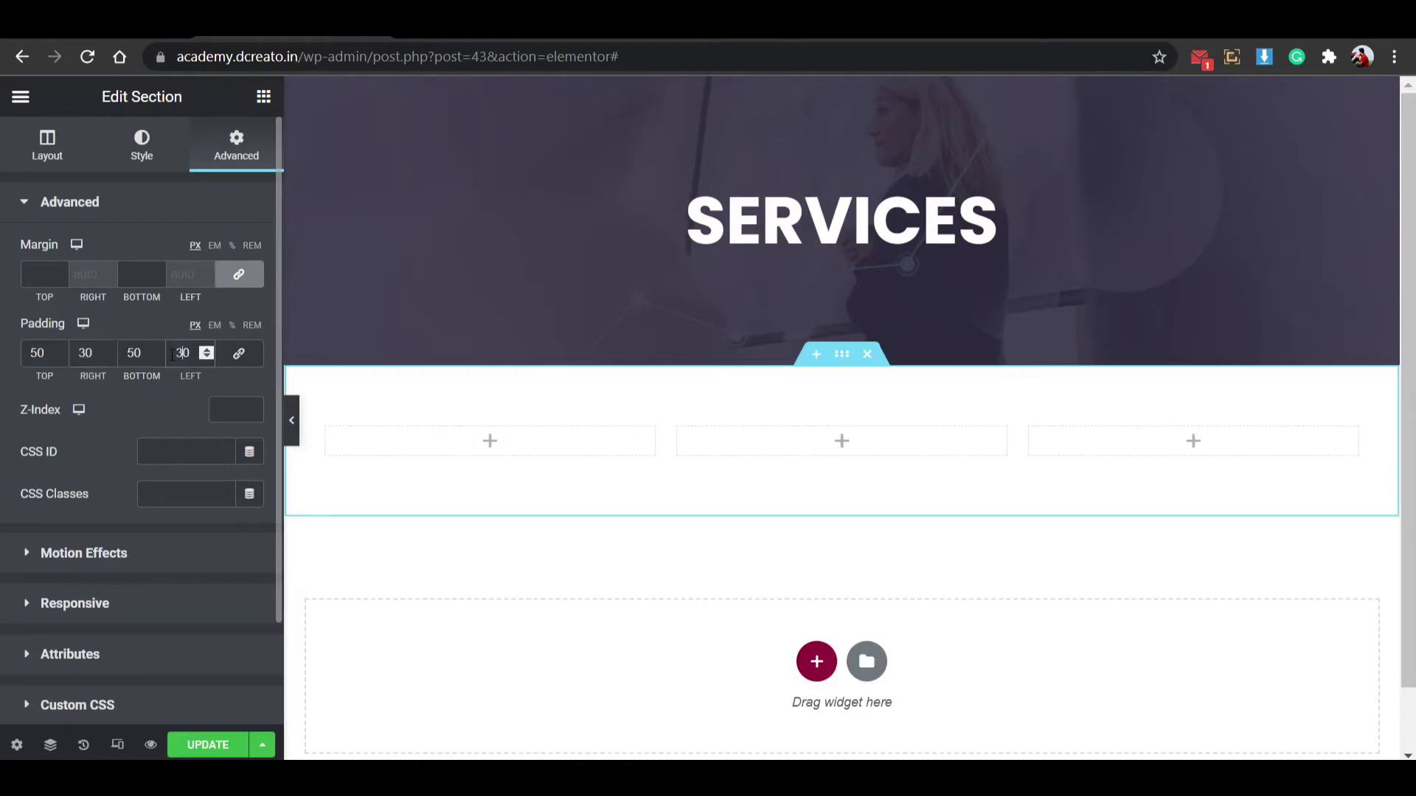
# Add a Heading widget to the first column with the title "services name" and centre its alignment.
pyautogui.click(490, 442)
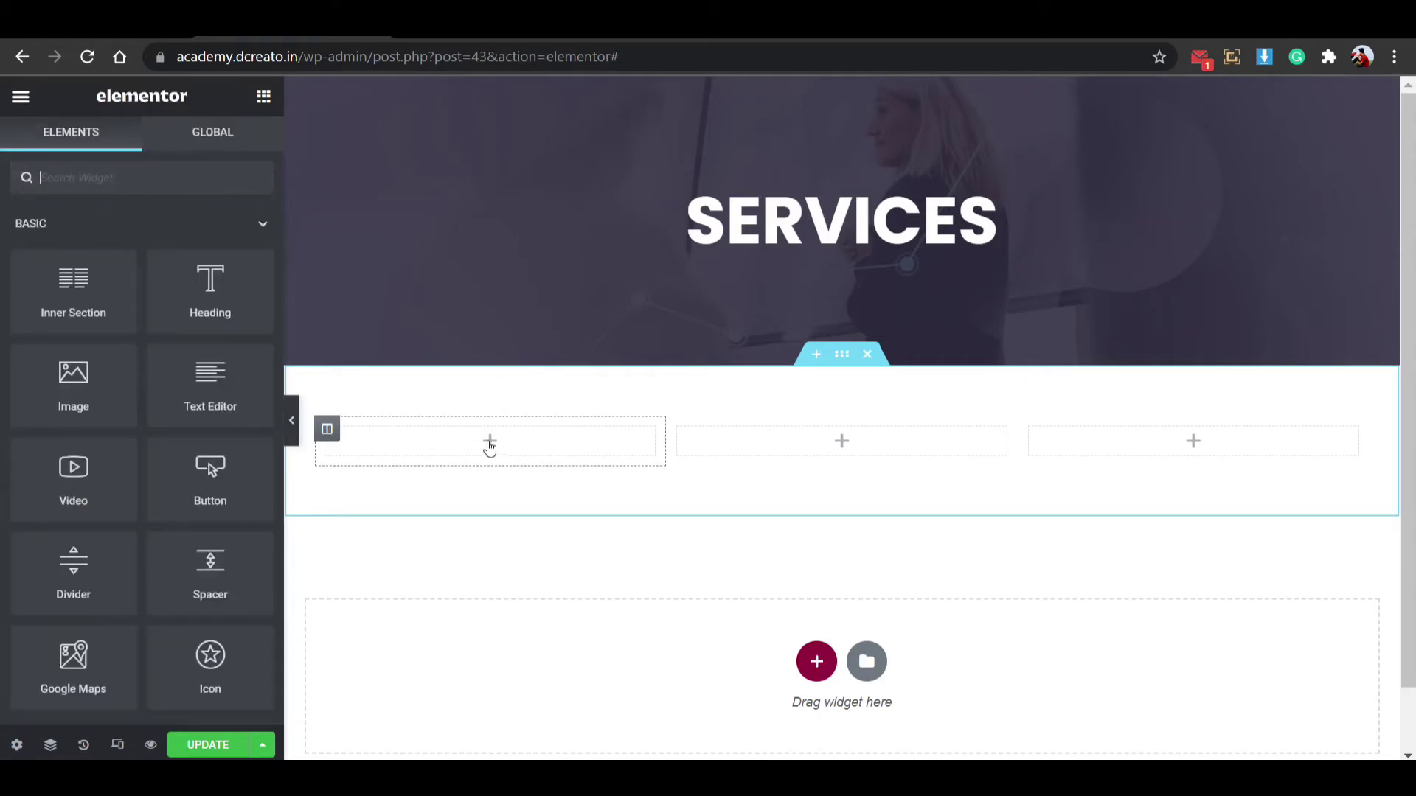
pyautogui.moveTo(210, 287); pyautogui.dragTo(521, 432)
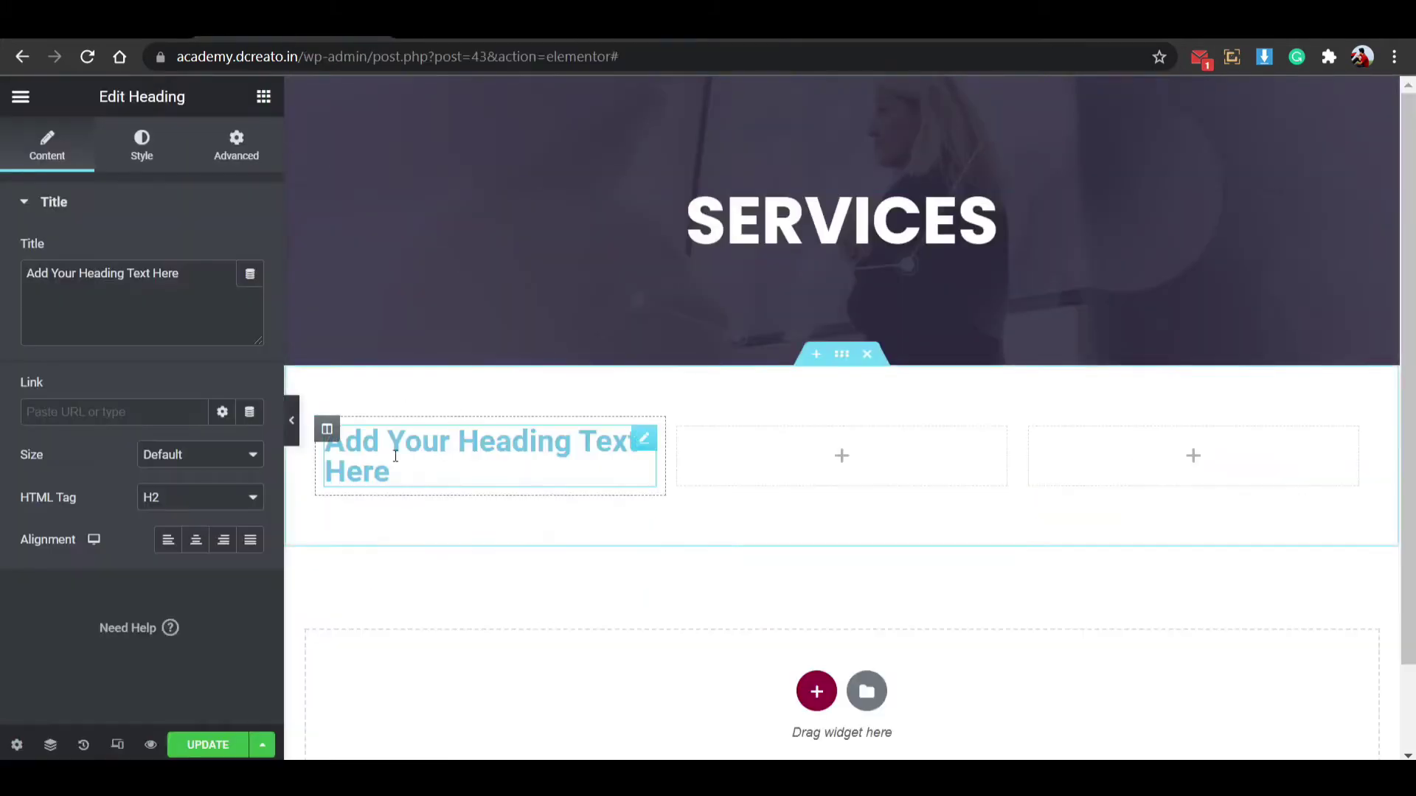
pyautogui.moveTo(179, 274); pyautogui.dragTo(27, 262)
pyautogui.write('se')
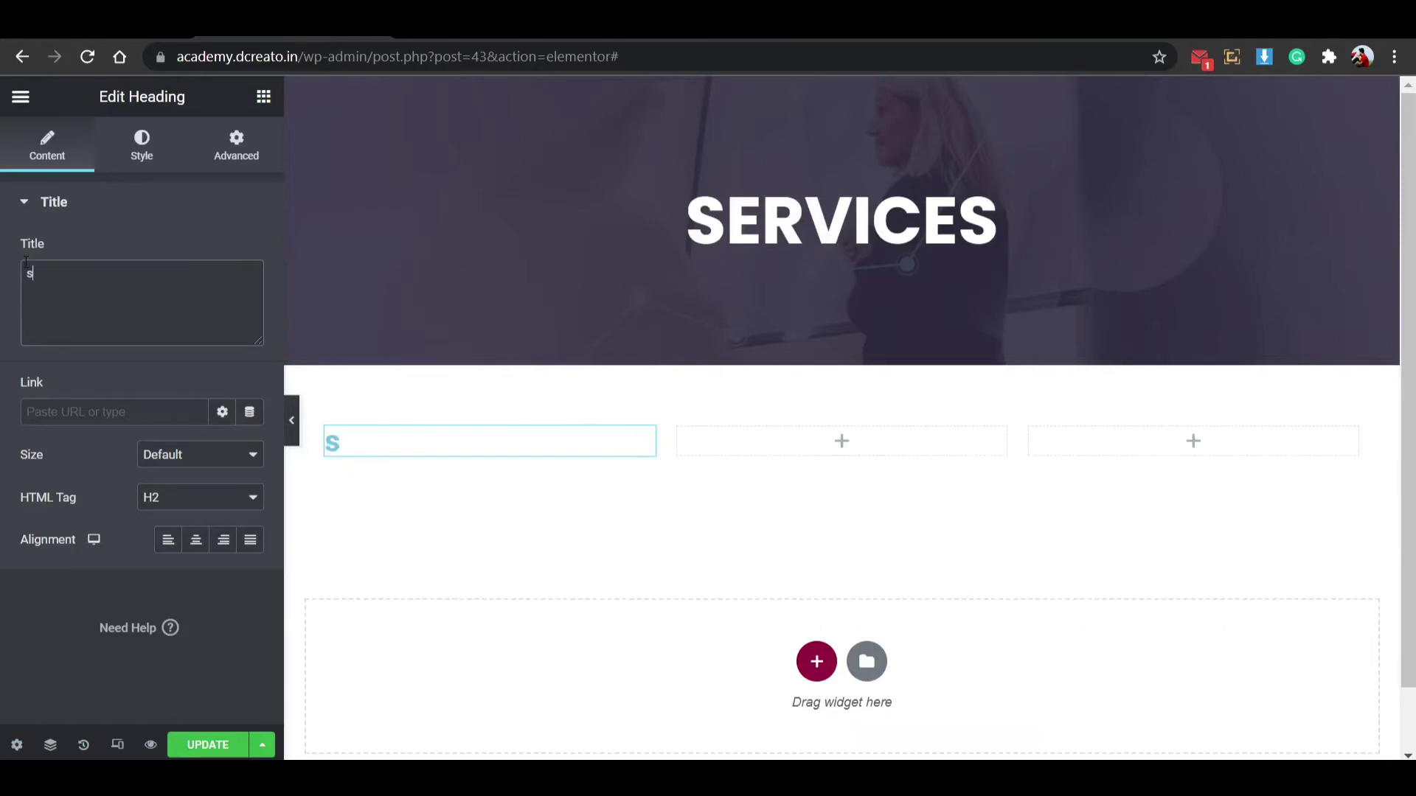
pyautogui.press('BackSpace')
pyautogui.press('BackSpace')
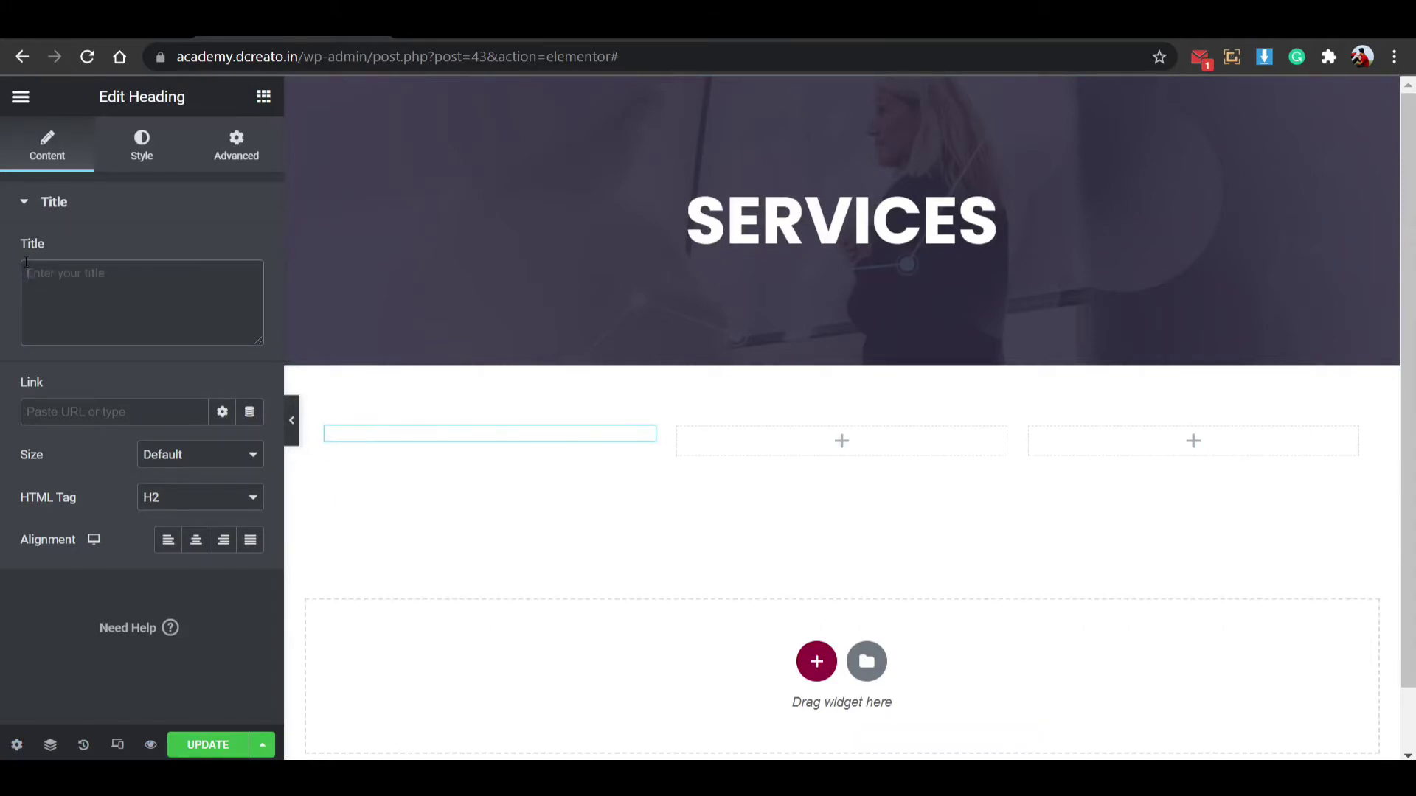
pyautogui.write('services')
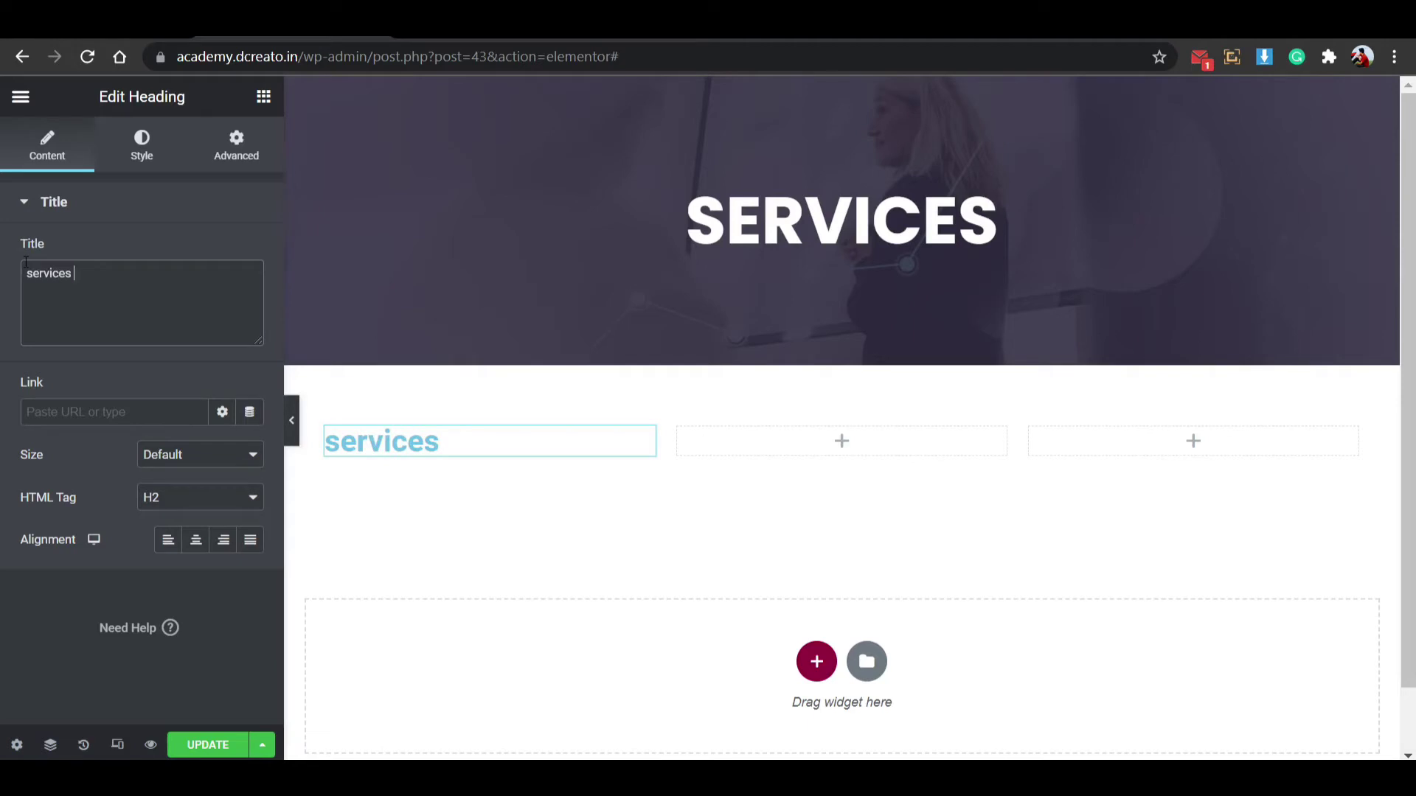
pyautogui.write(' name')
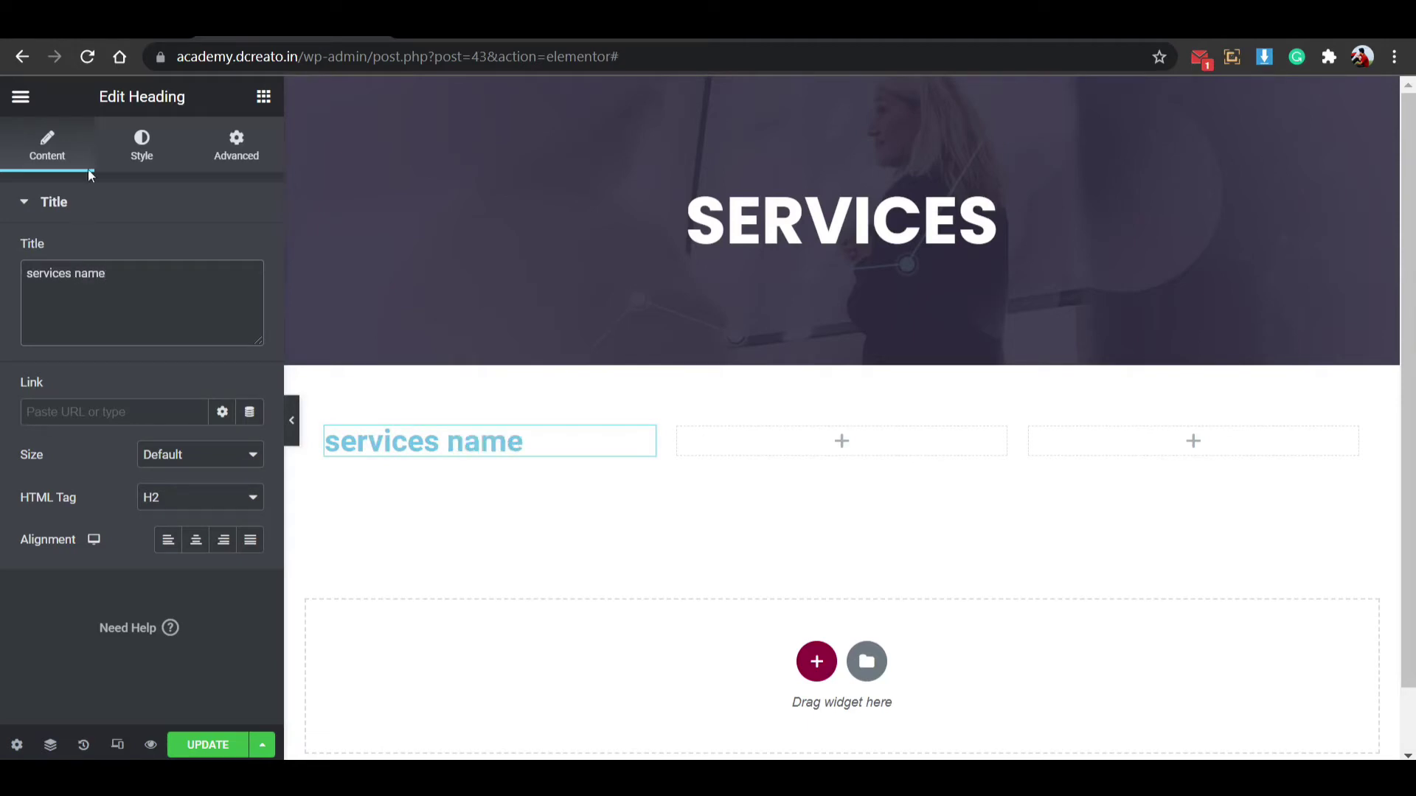
pyautogui.click(196, 540)
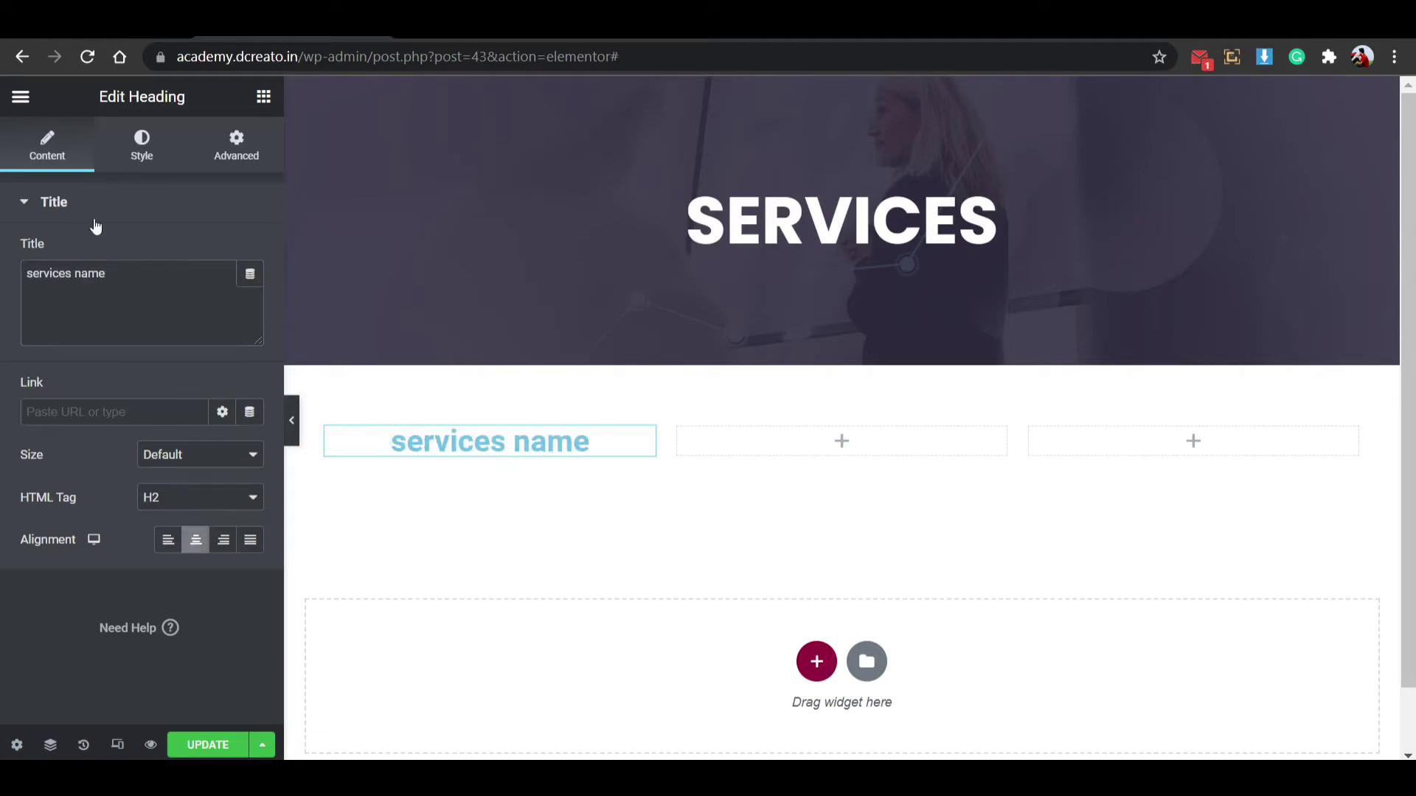
# Set the service heading's text color to black and its font family to Poppins.
pyautogui.click(135, 166)
pyautogui.click(250, 253)
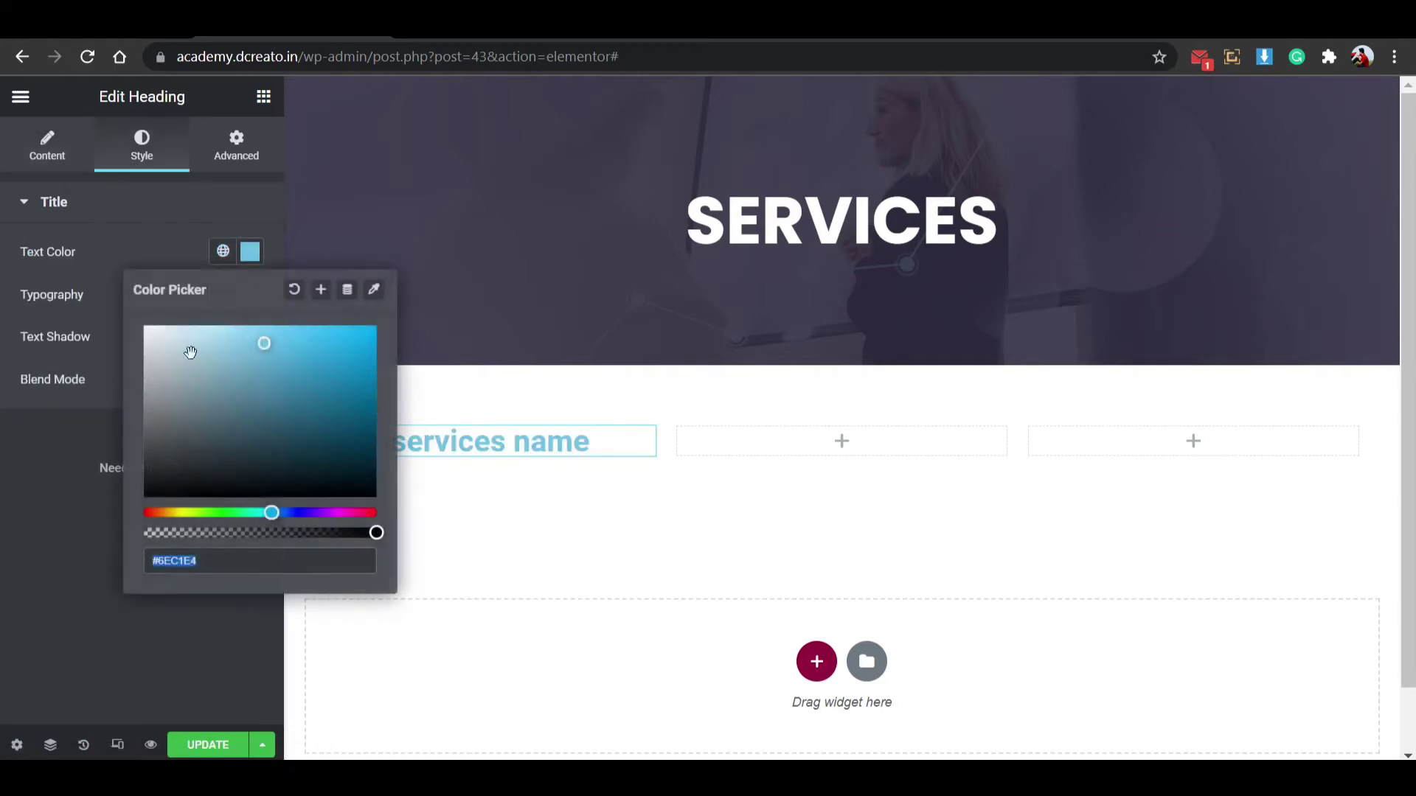
pyautogui.click(250, 257)
pyautogui.click(250, 294)
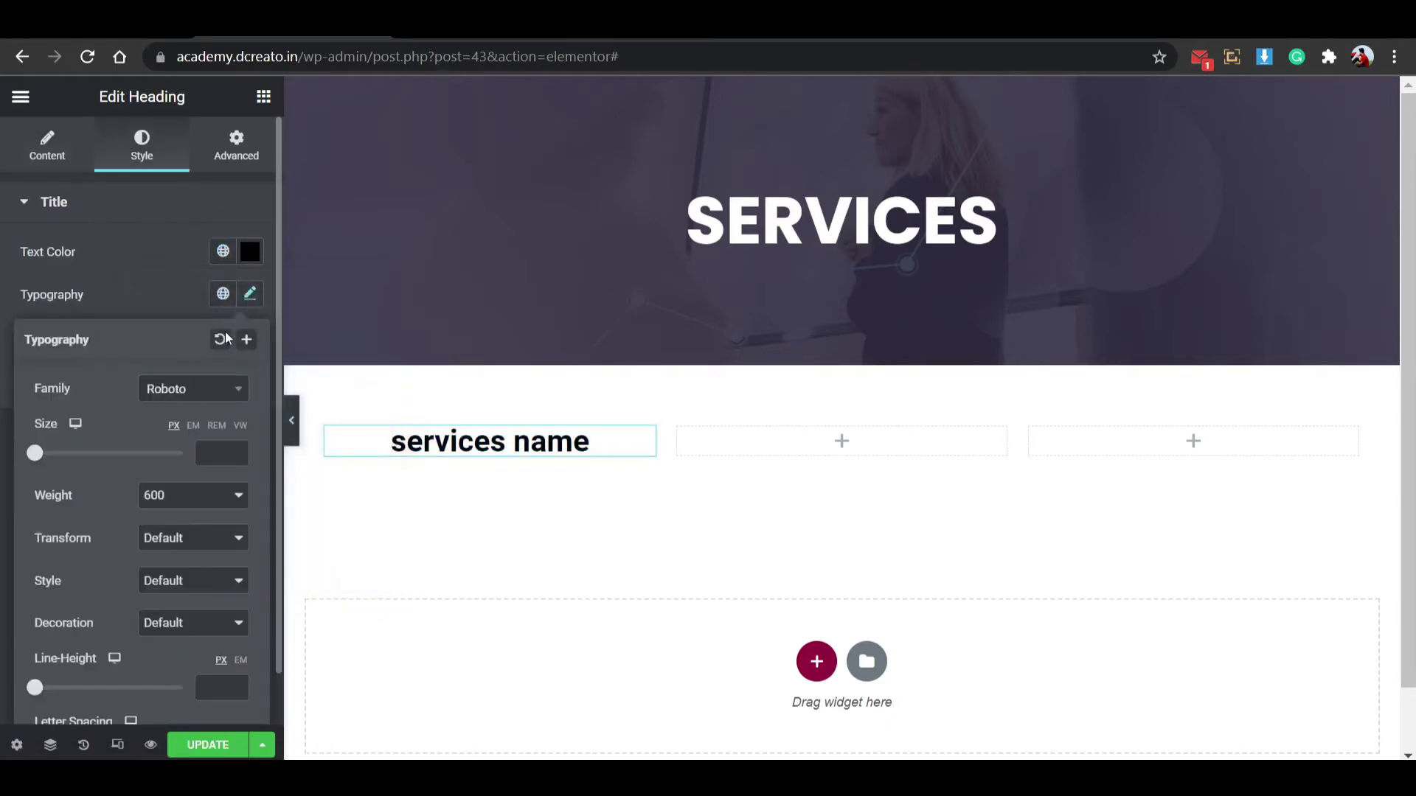
pyautogui.click(211, 389)
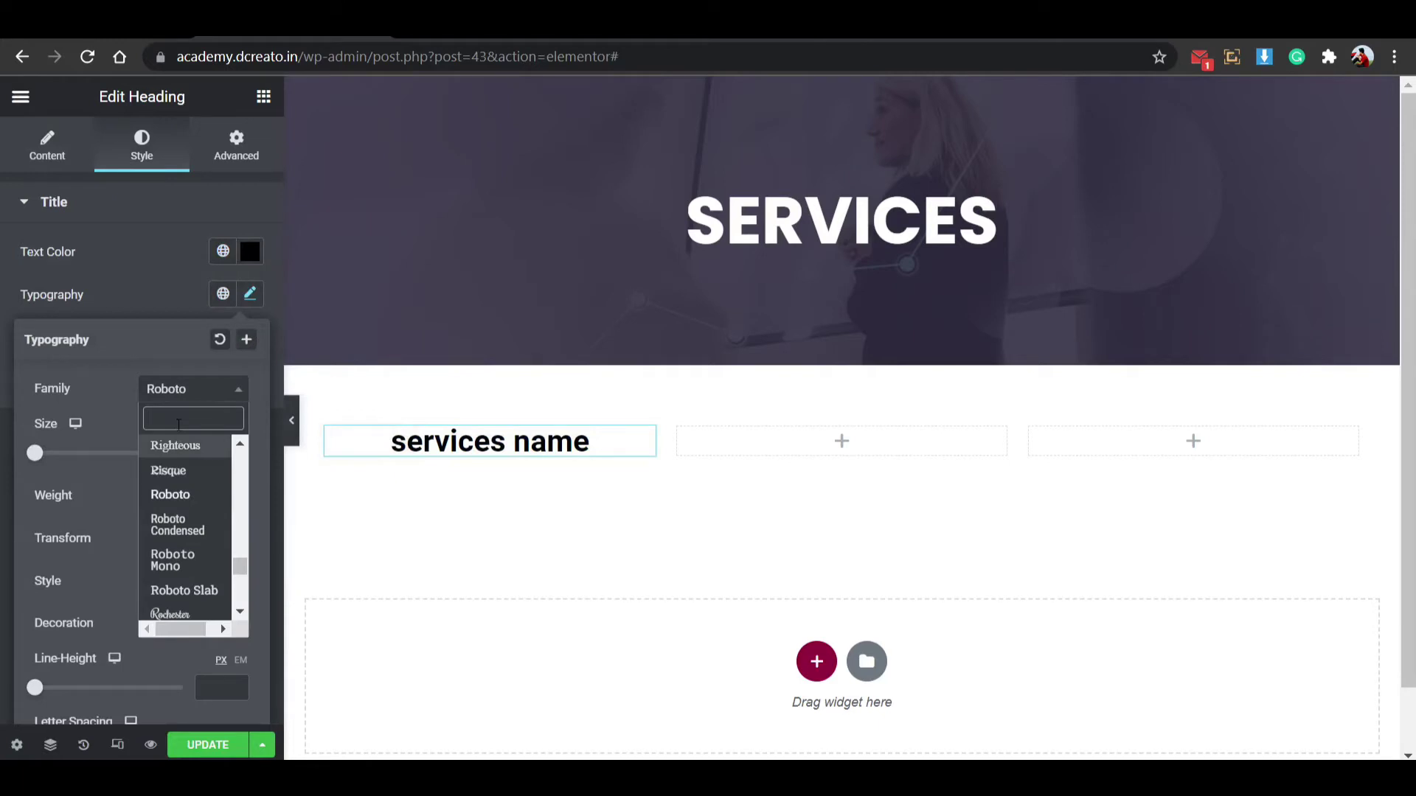
pyautogui.write('pop')
pyautogui.click(162, 504)
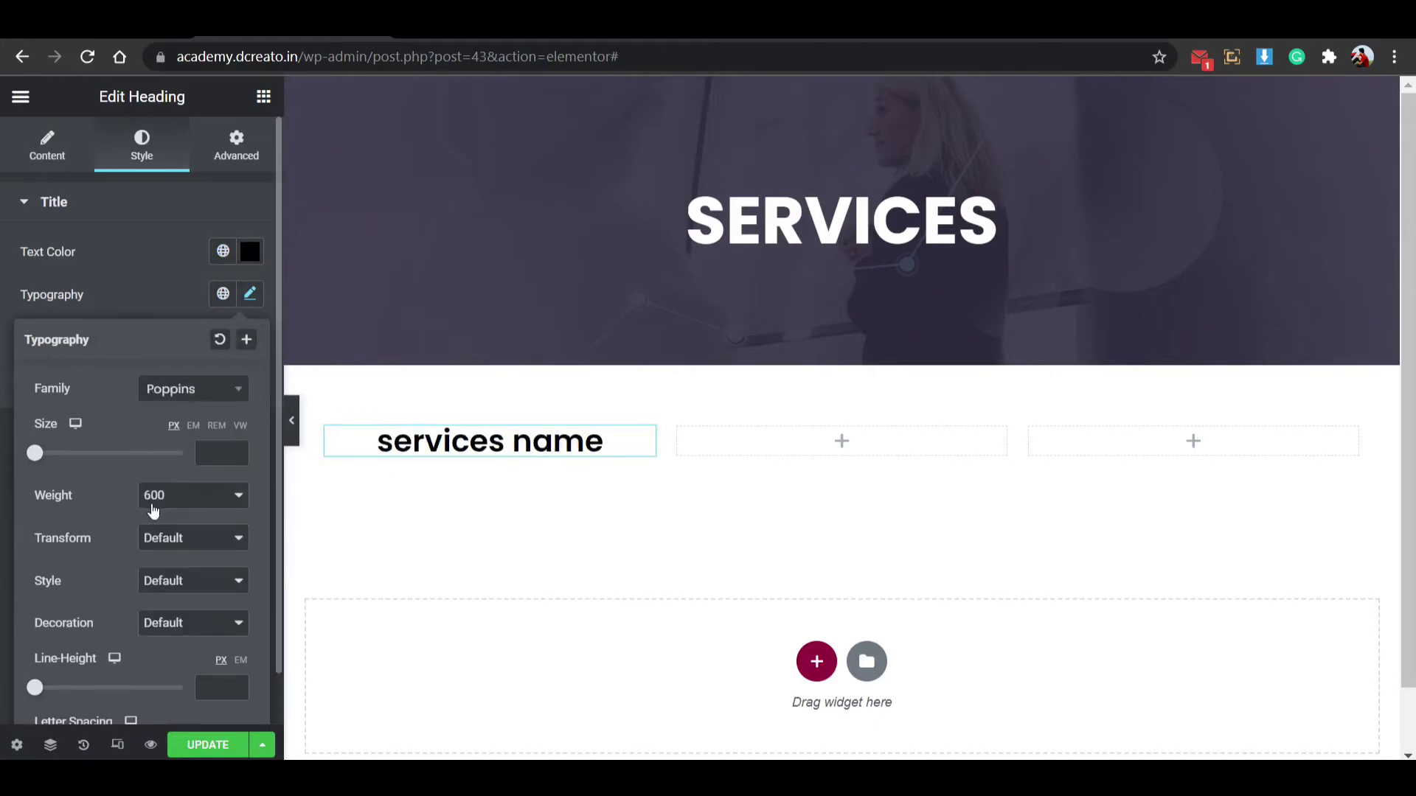
# Set the service heading's typography to weight 600, Capitalize transform and a size of 22 px.
pyautogui.click(174, 503)
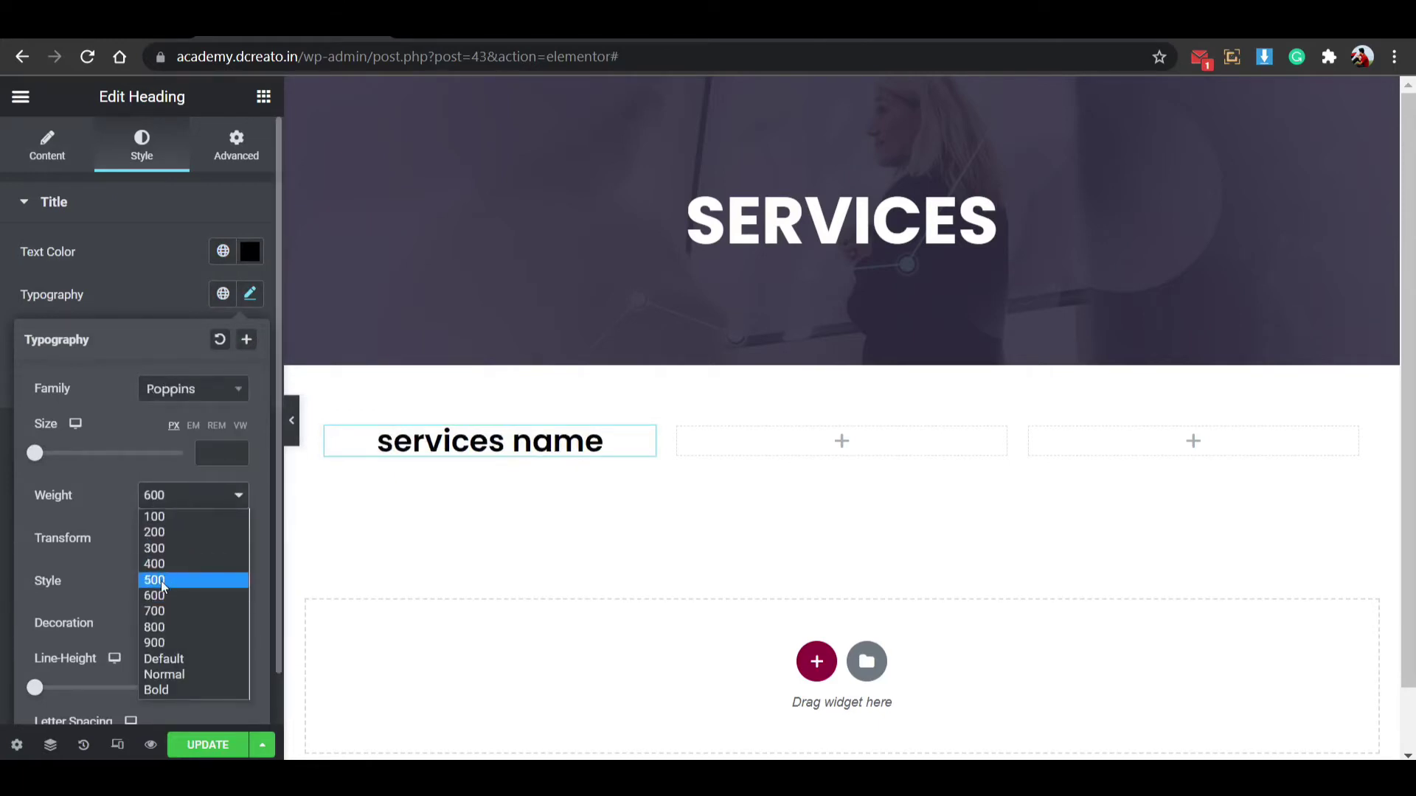
pyautogui.click(161, 581)
pyautogui.click(208, 495)
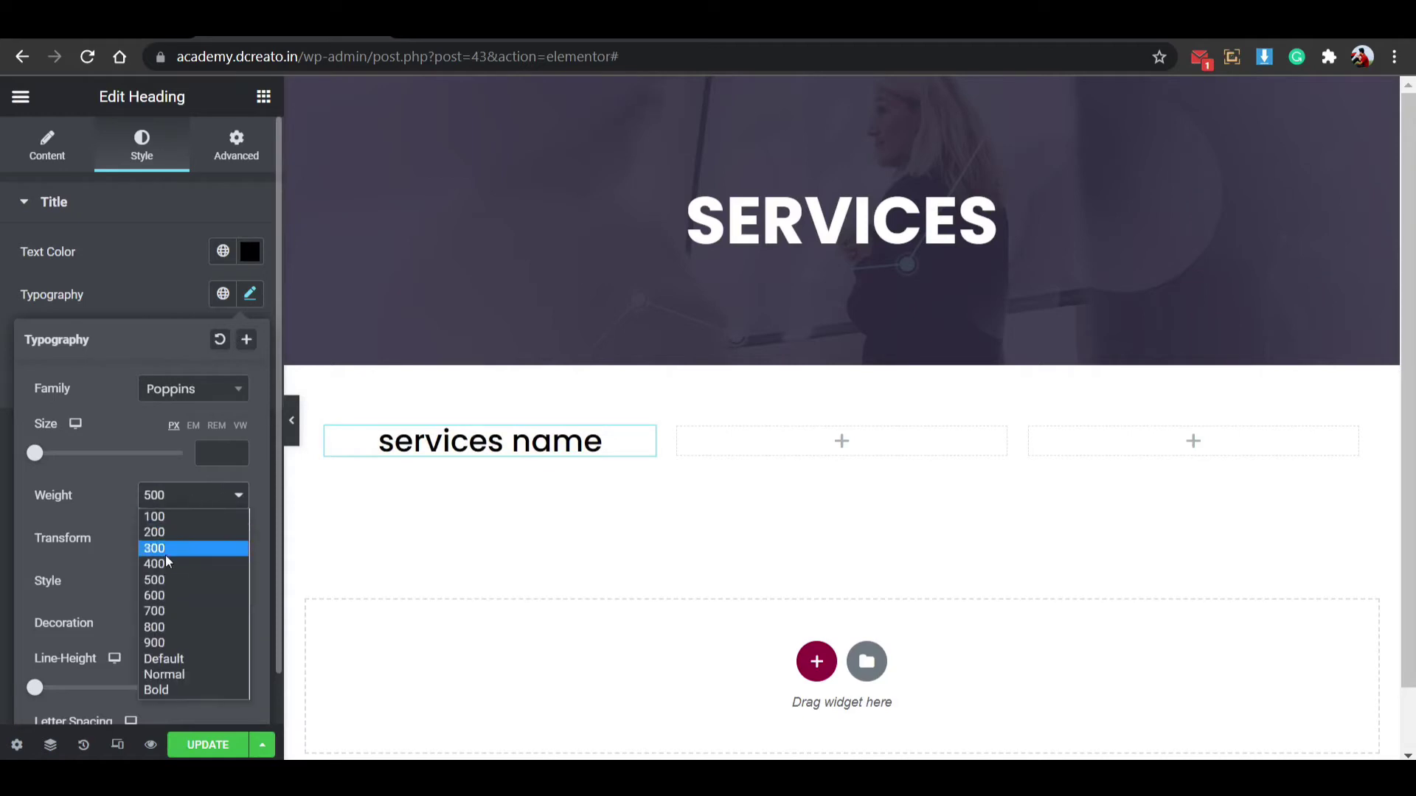
pyautogui.click(156, 596)
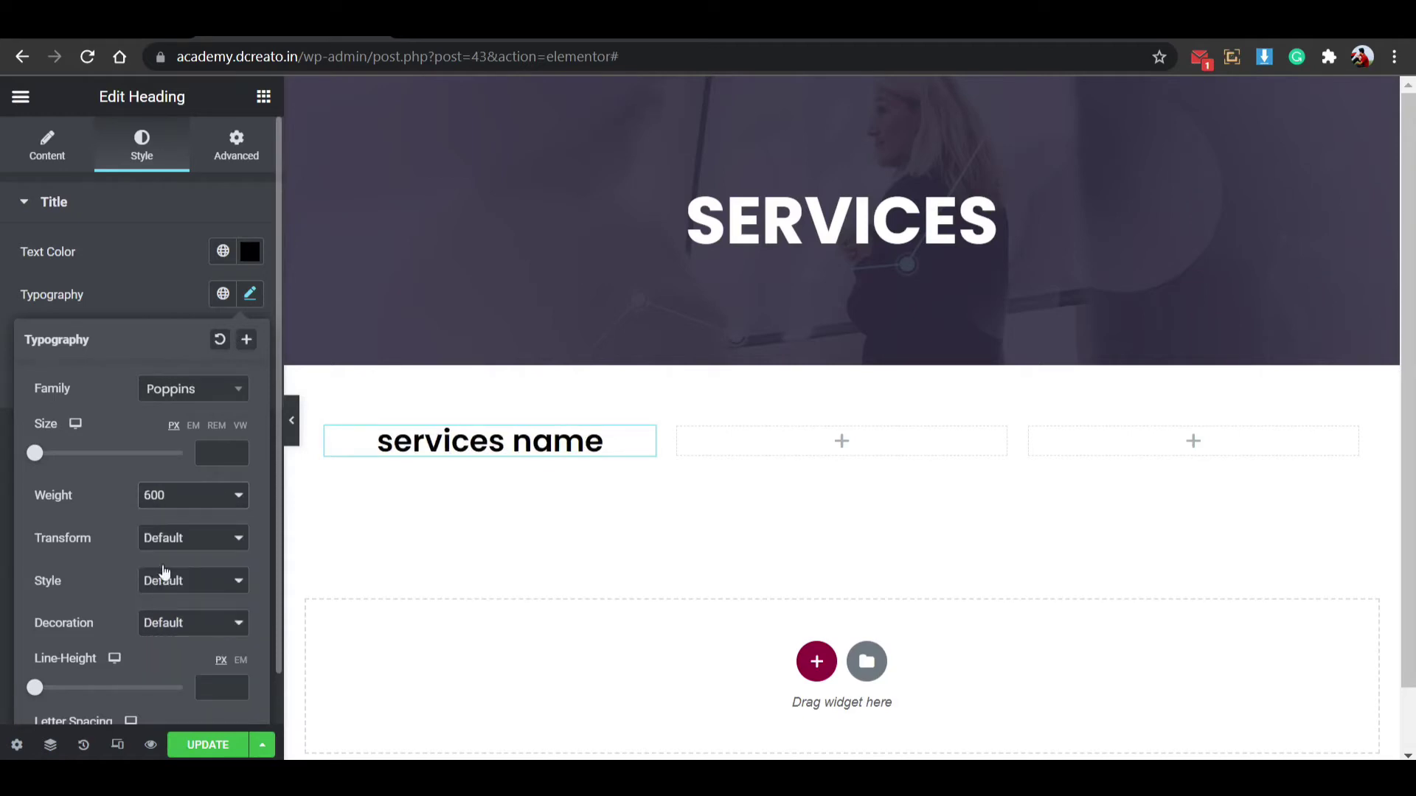
pyautogui.click(176, 544)
pyautogui.click(158, 606)
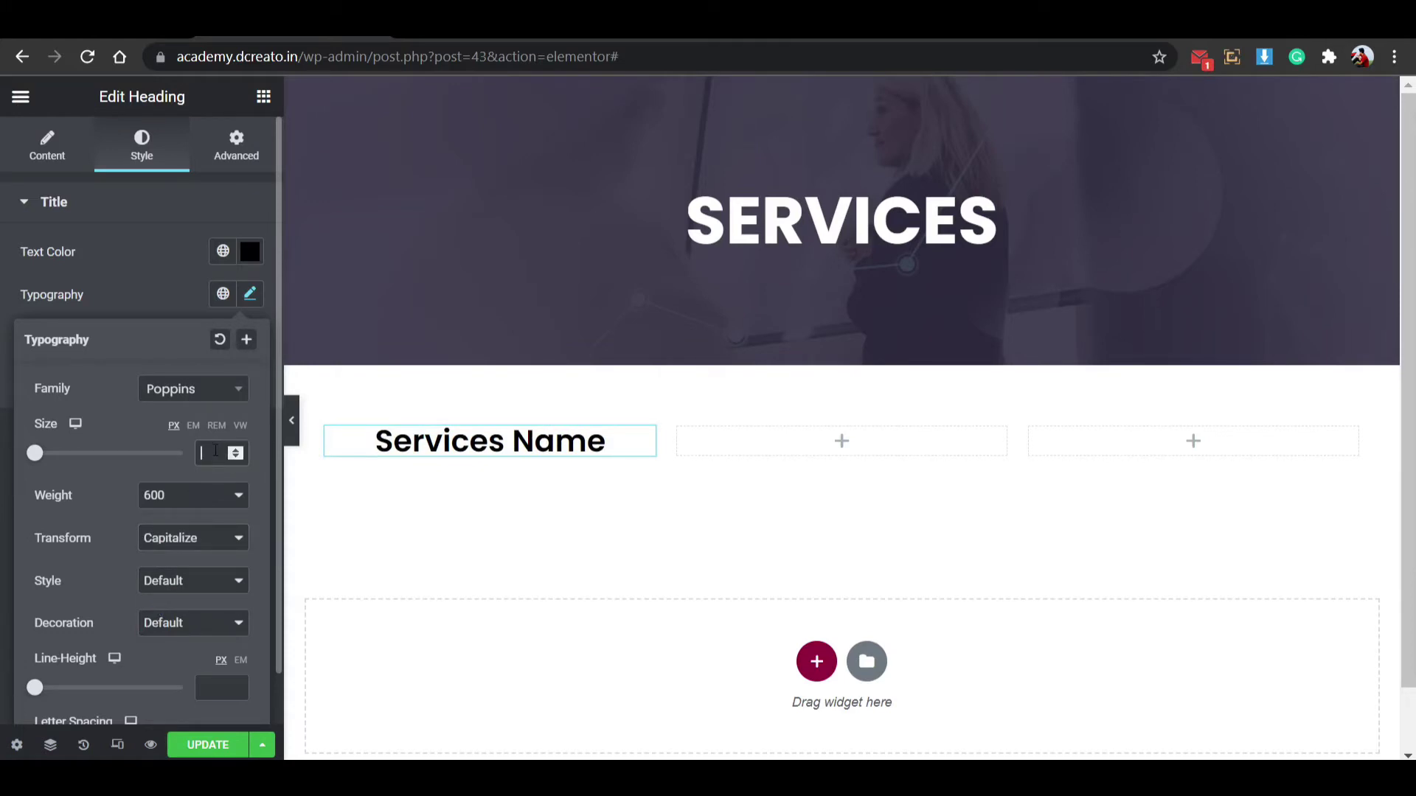
pyautogui.write('25')
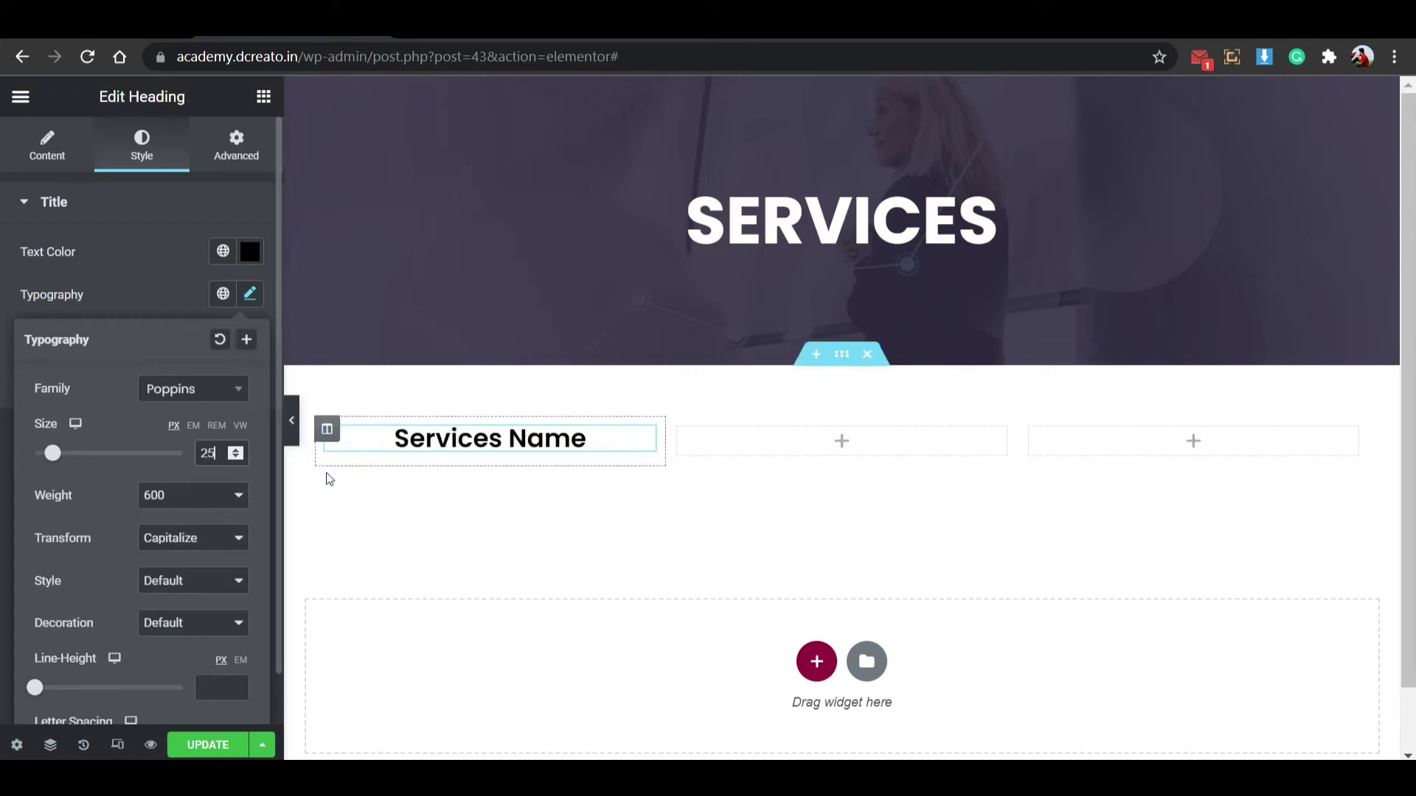
pyautogui.click(236, 459)
pyautogui.doubleClick(237, 459)
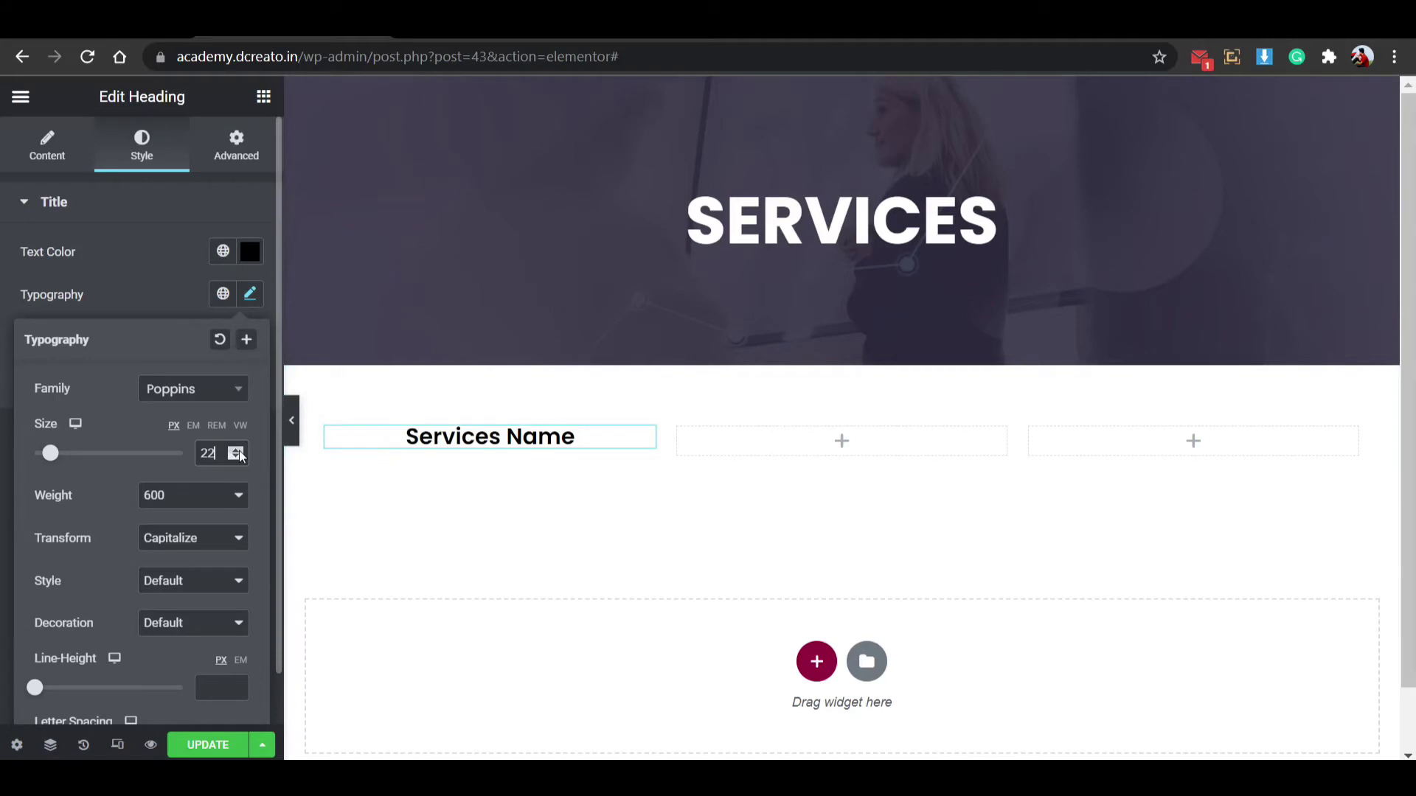
# Add a Text Editor widget below the service heading and set its right and left padding to 30 px.
pyautogui.click(263, 97)
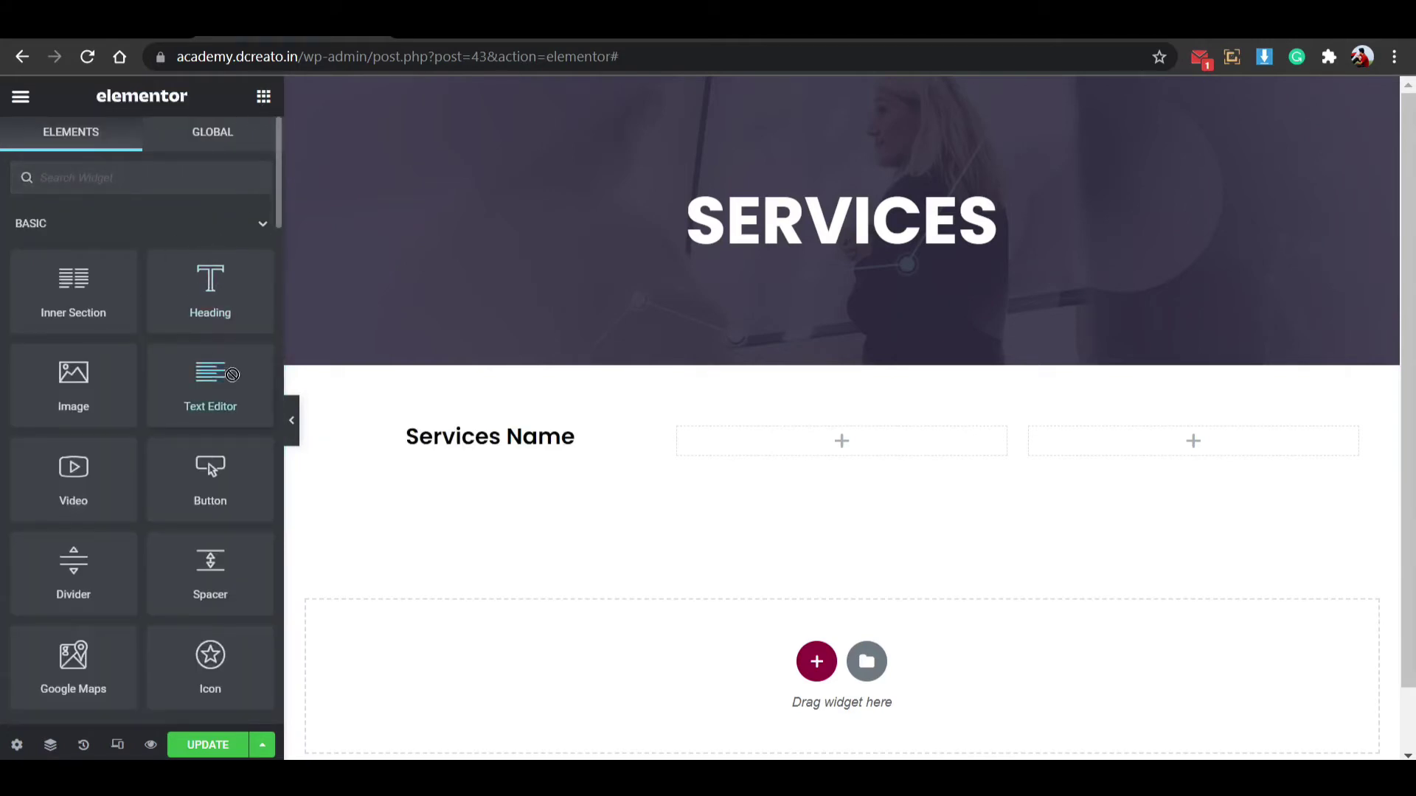
pyautogui.moveTo(232, 375); pyautogui.dragTo(464, 440)
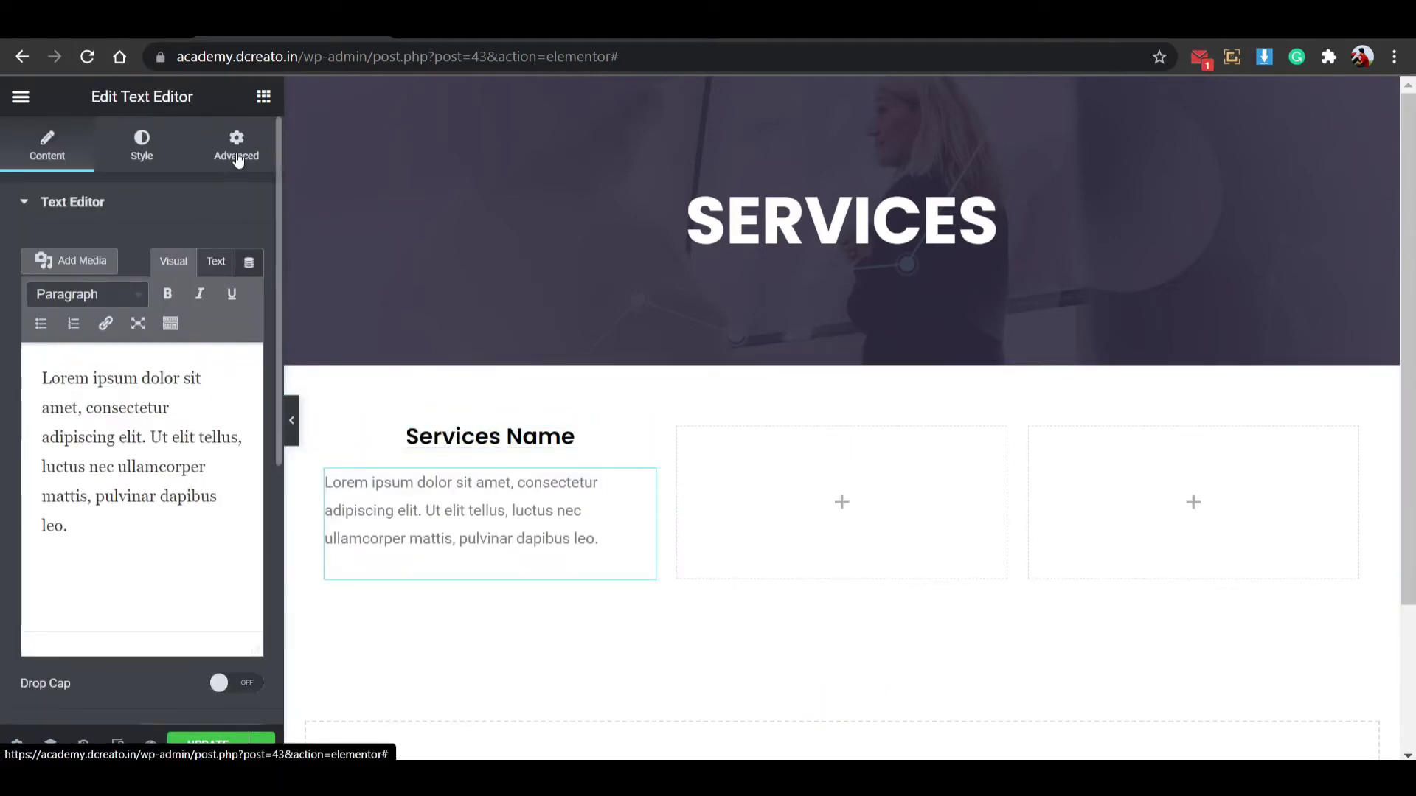
pyautogui.click(237, 151)
pyautogui.click(238, 353)
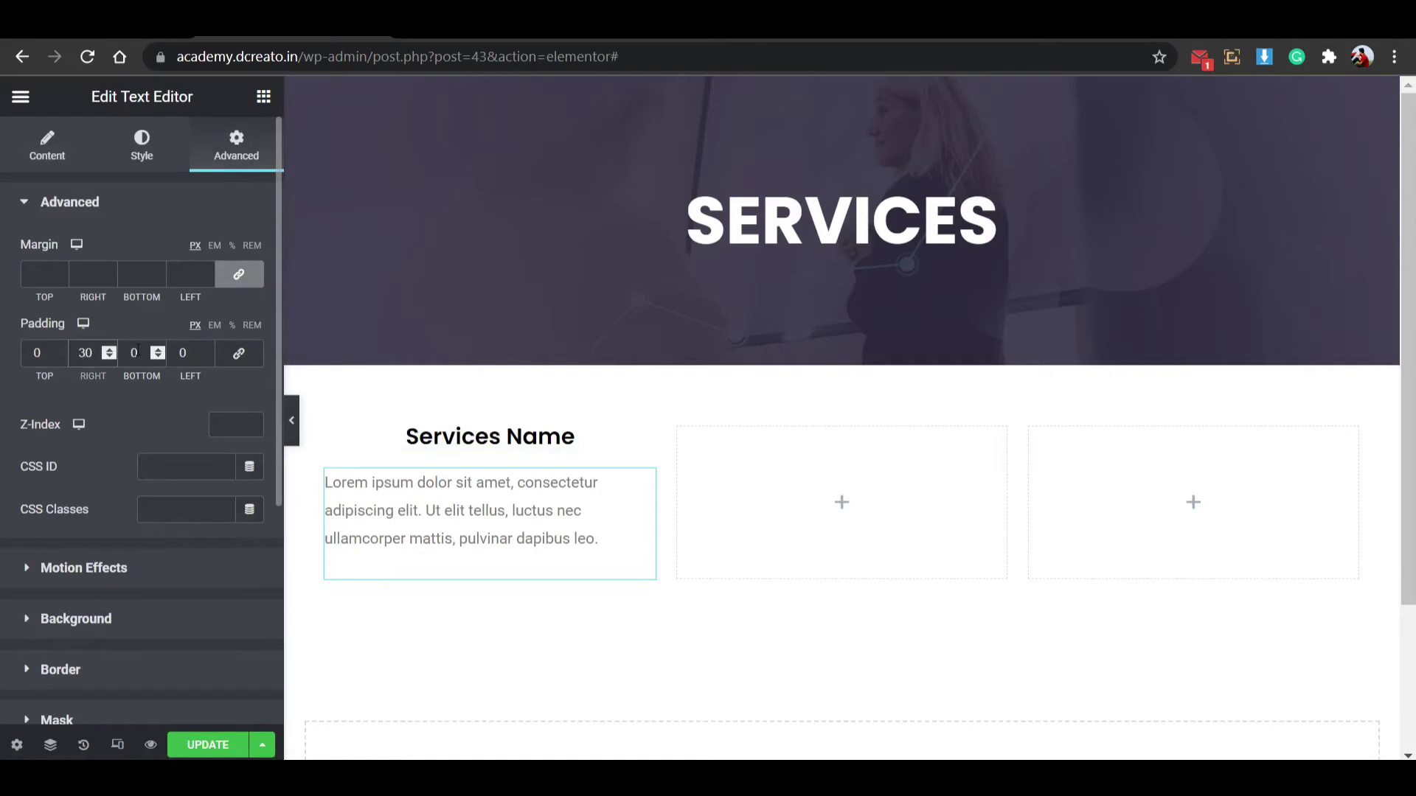
pyautogui.click(183, 353)
pyautogui.write('30')
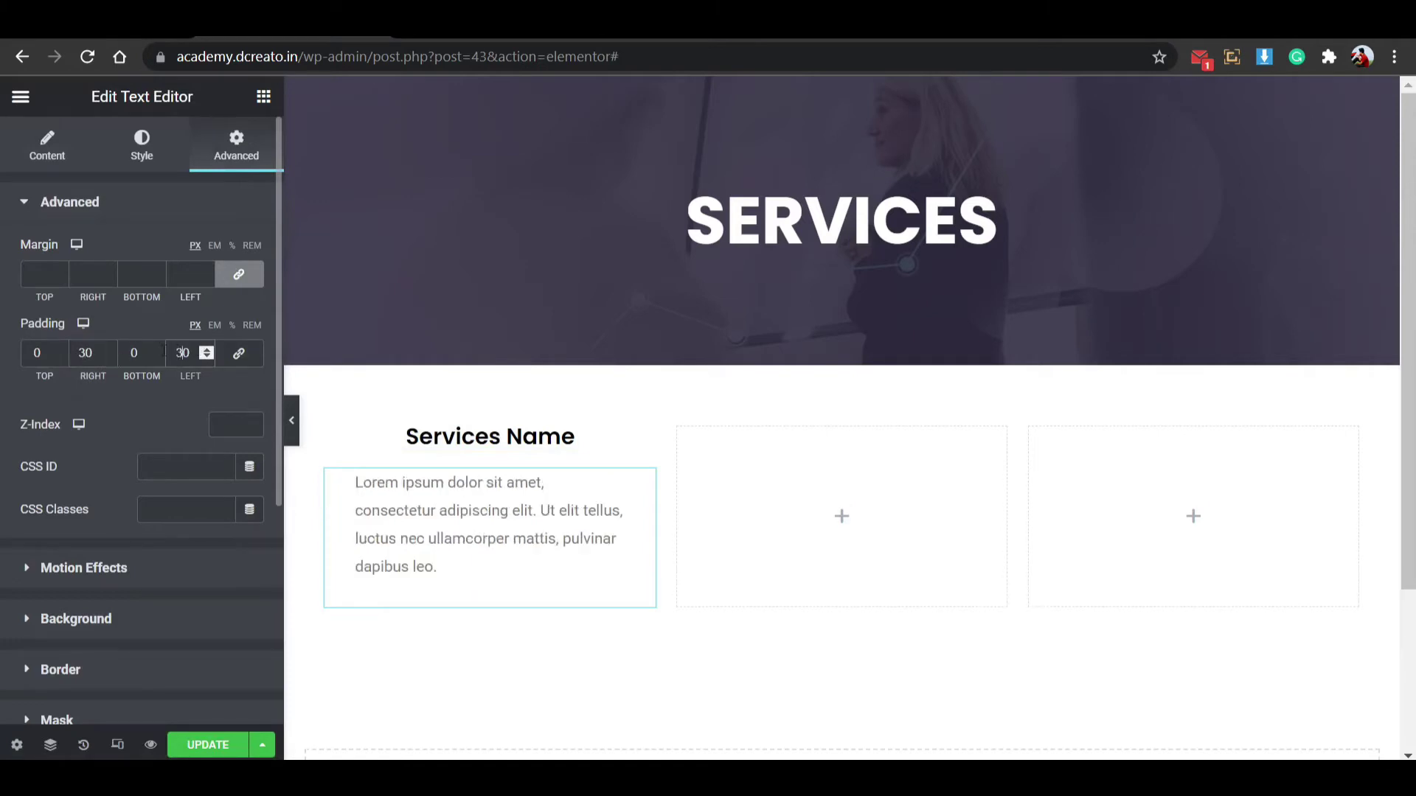
# Centre the service paragraph's alignment and change its right and left padding to 20 px.
pyautogui.click(63, 164)
pyautogui.click(122, 152)
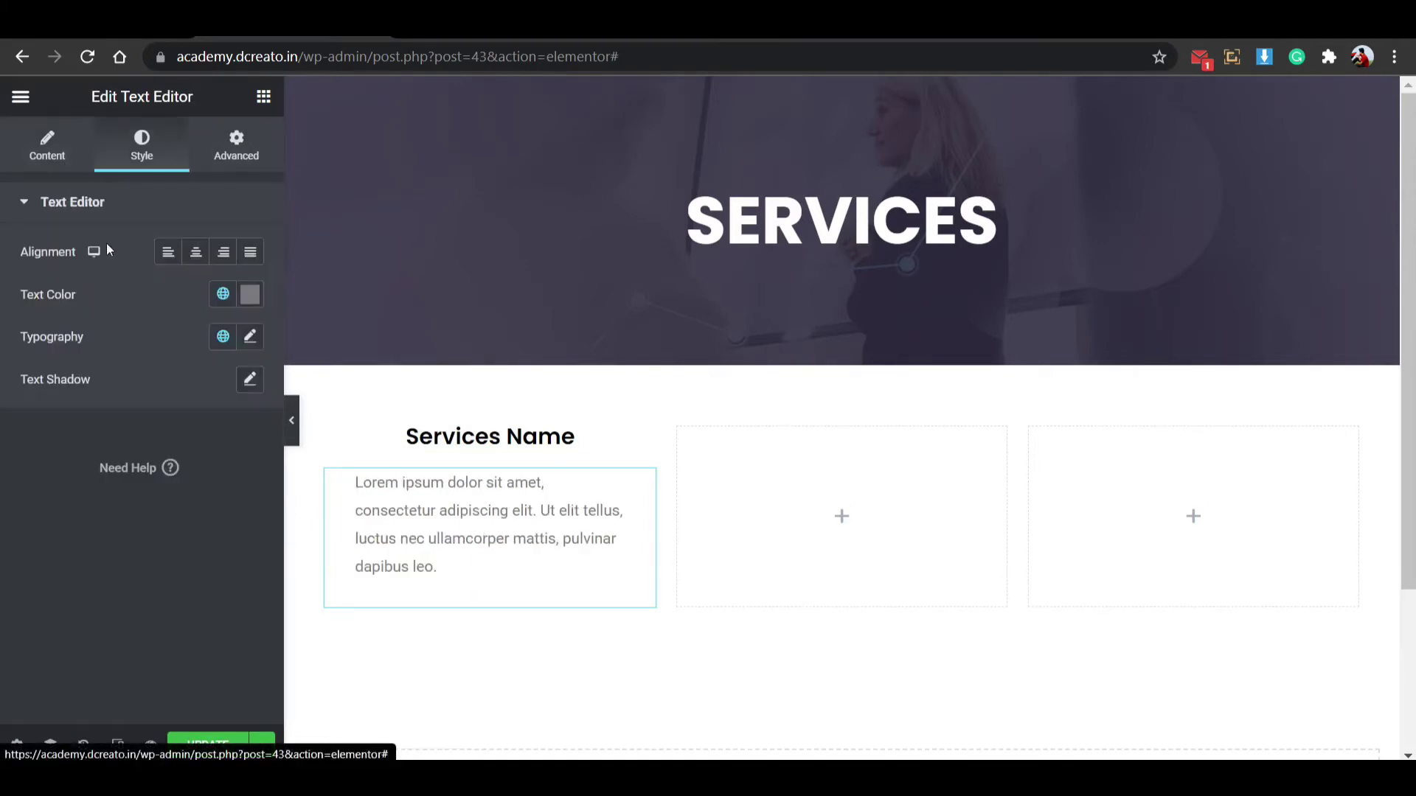
pyautogui.click(196, 253)
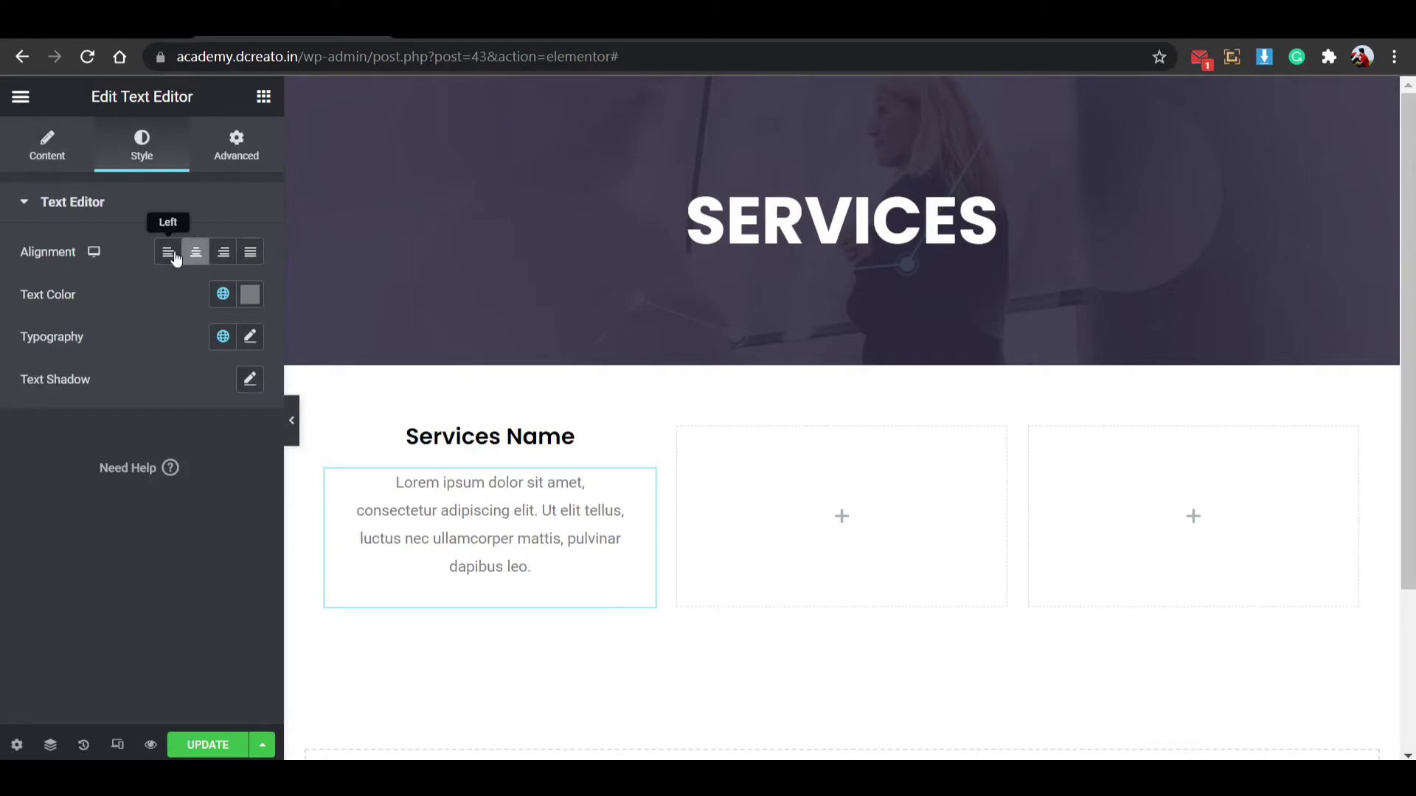
pyautogui.click(236, 148)
pyautogui.click(88, 353)
pyautogui.write('0')
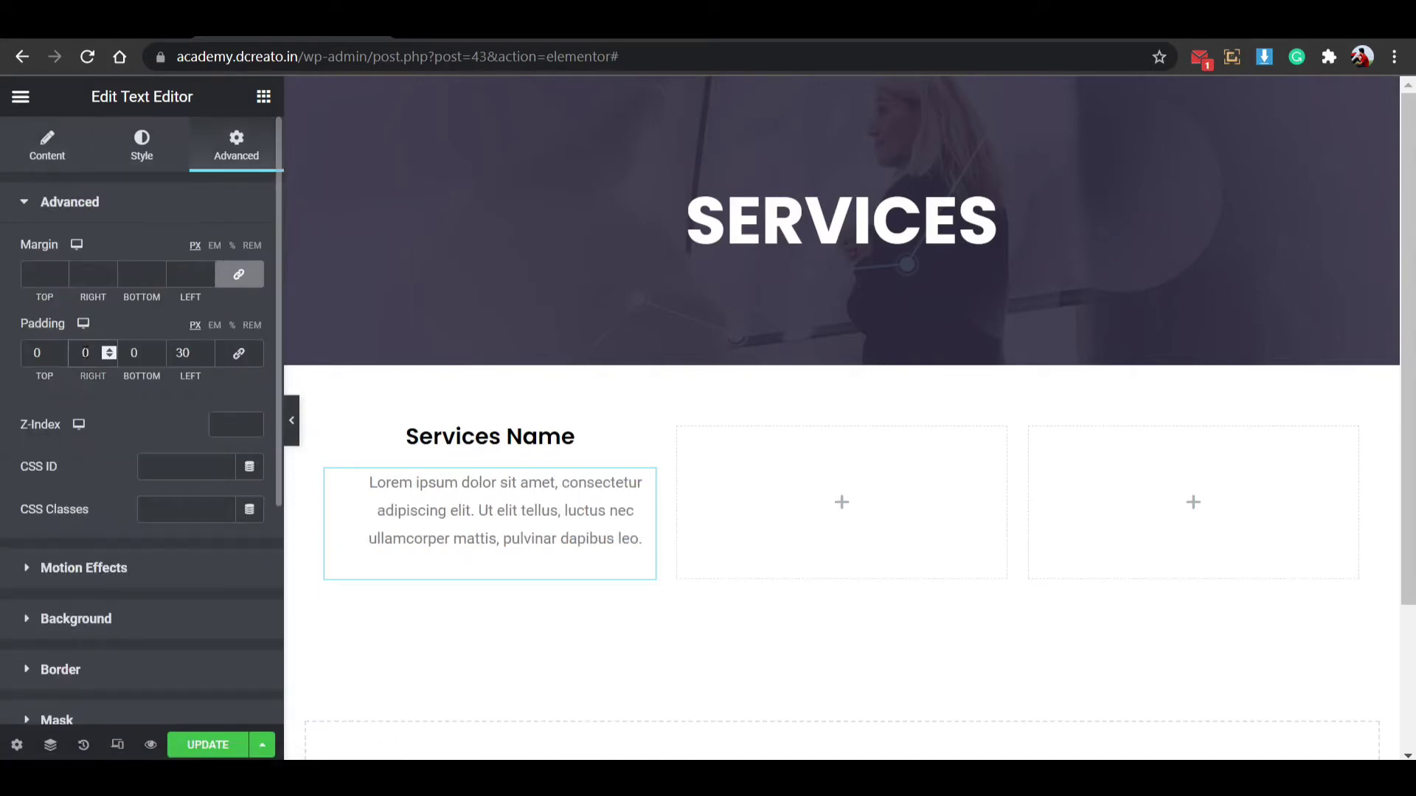
pyautogui.write('2')
pyautogui.click(190, 354)
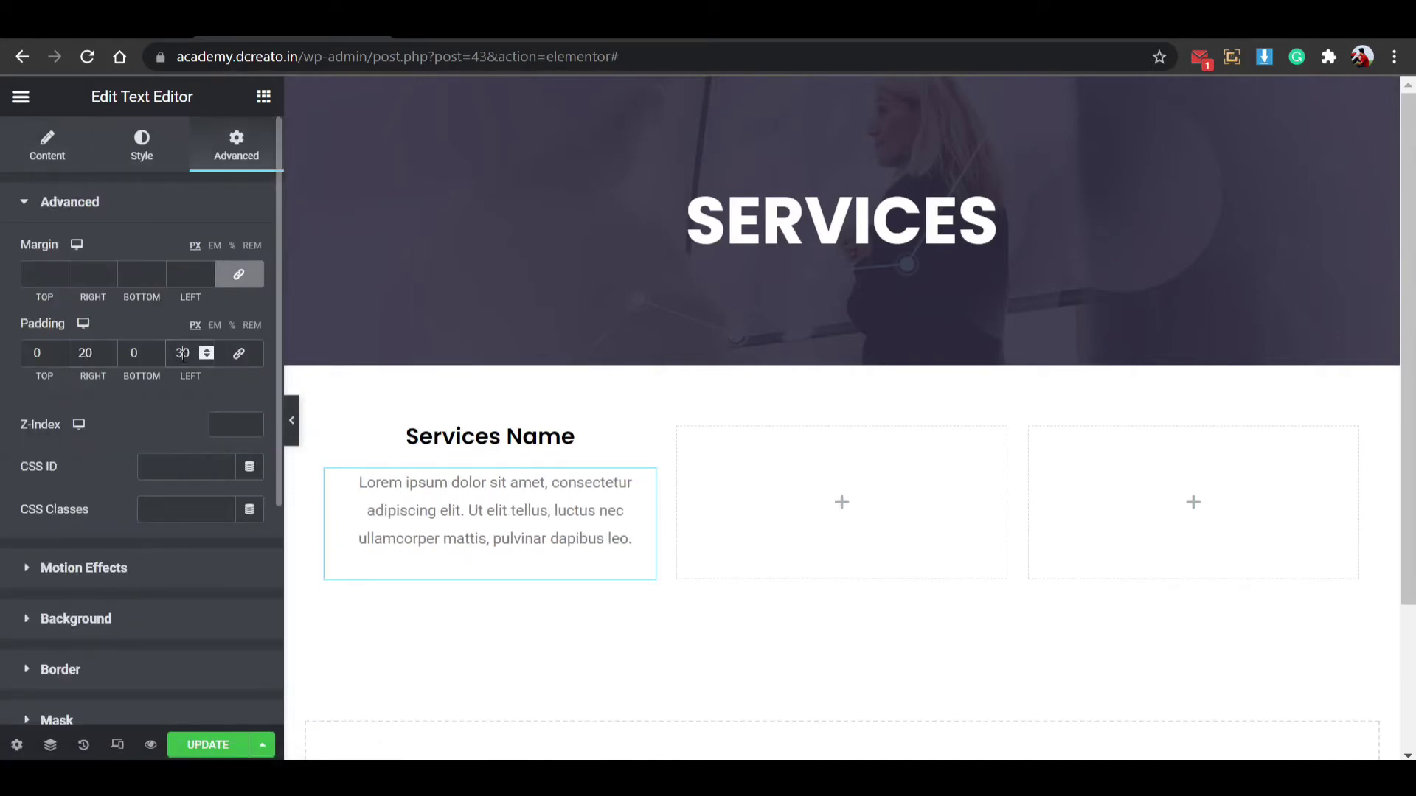
pyautogui.press('BackSpace')
pyautogui.write('2')
# Set the service paragraph's typography to Poppins with a letter spacing of -0.5 and a size of 14 px.
pyautogui.click(142, 159)
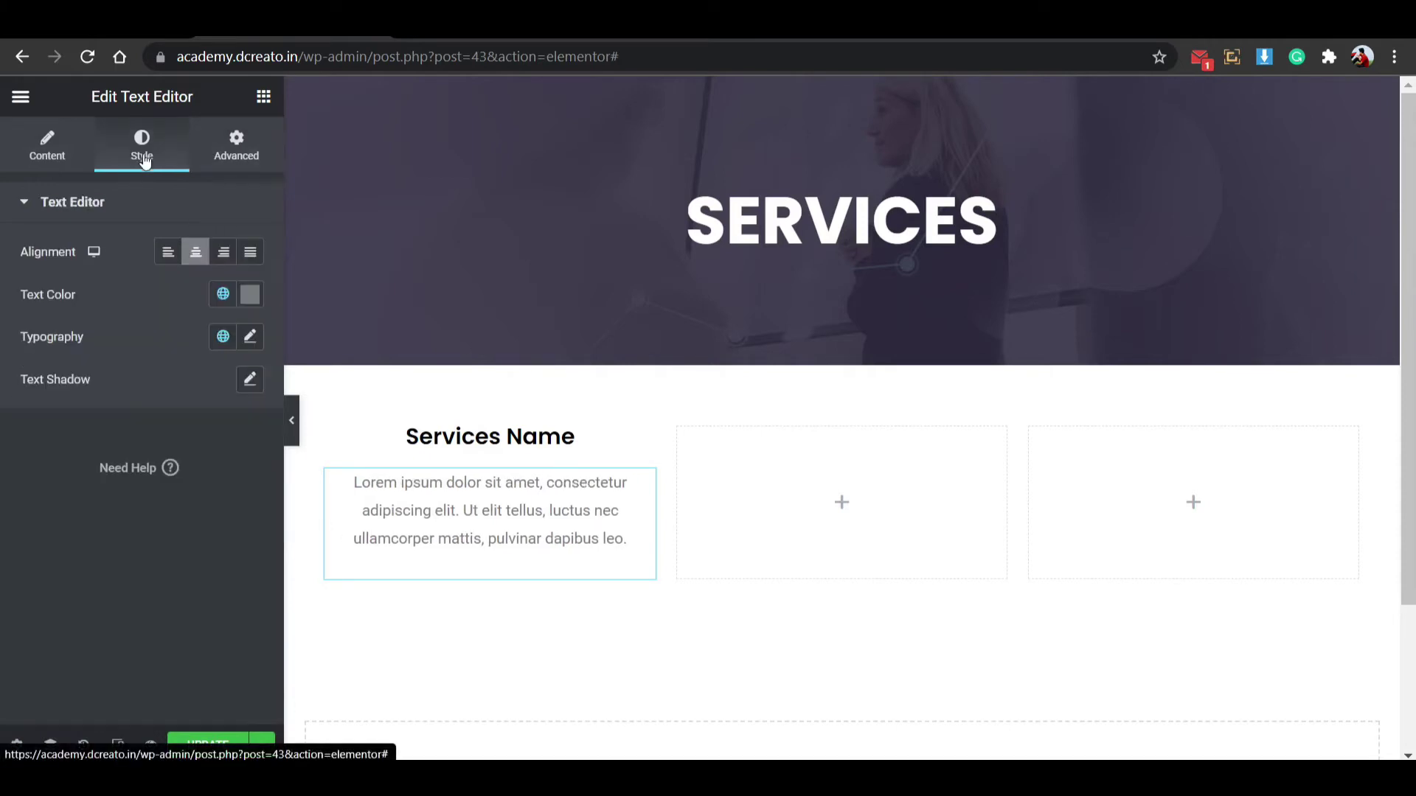
pyautogui.click(250, 337)
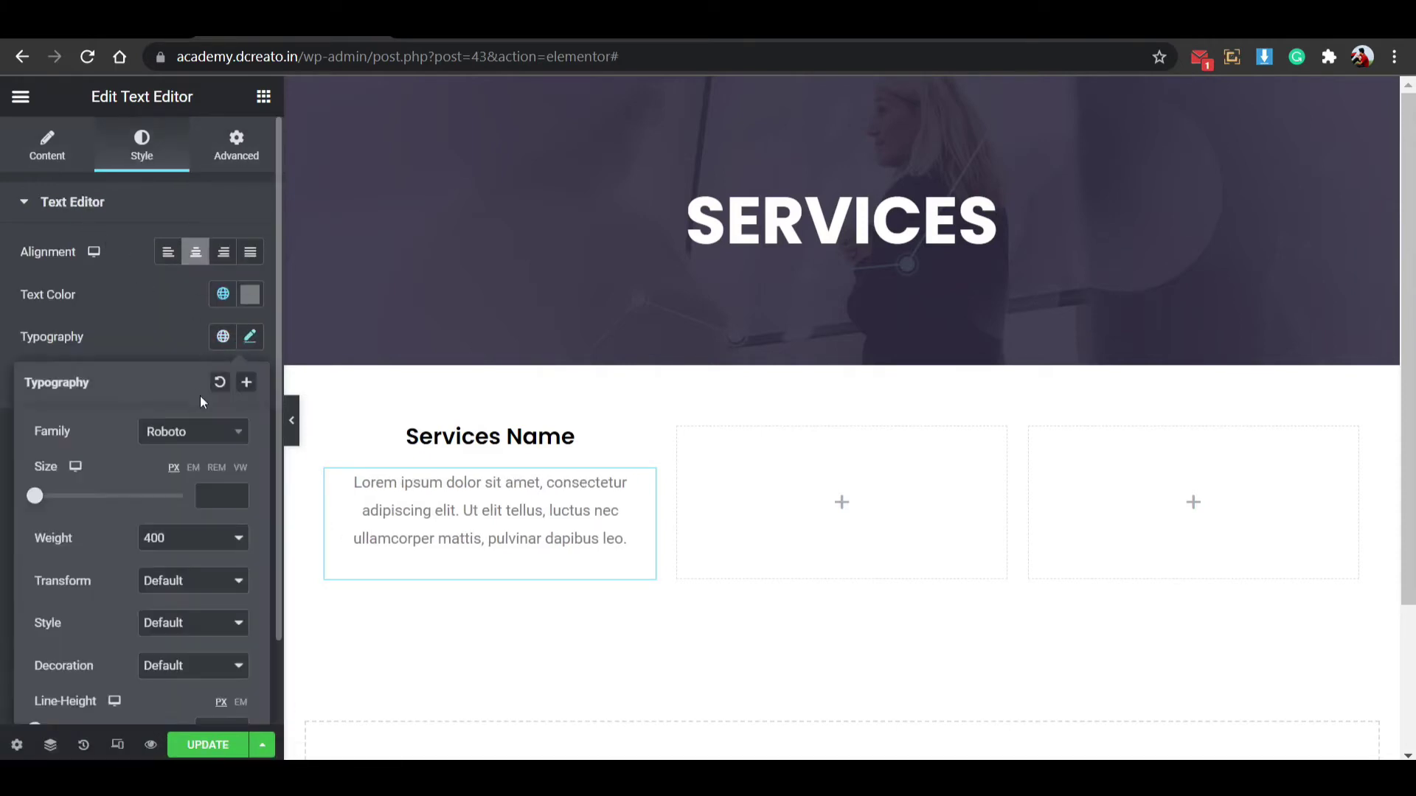
pyautogui.click(208, 438)
pyautogui.write('pop')
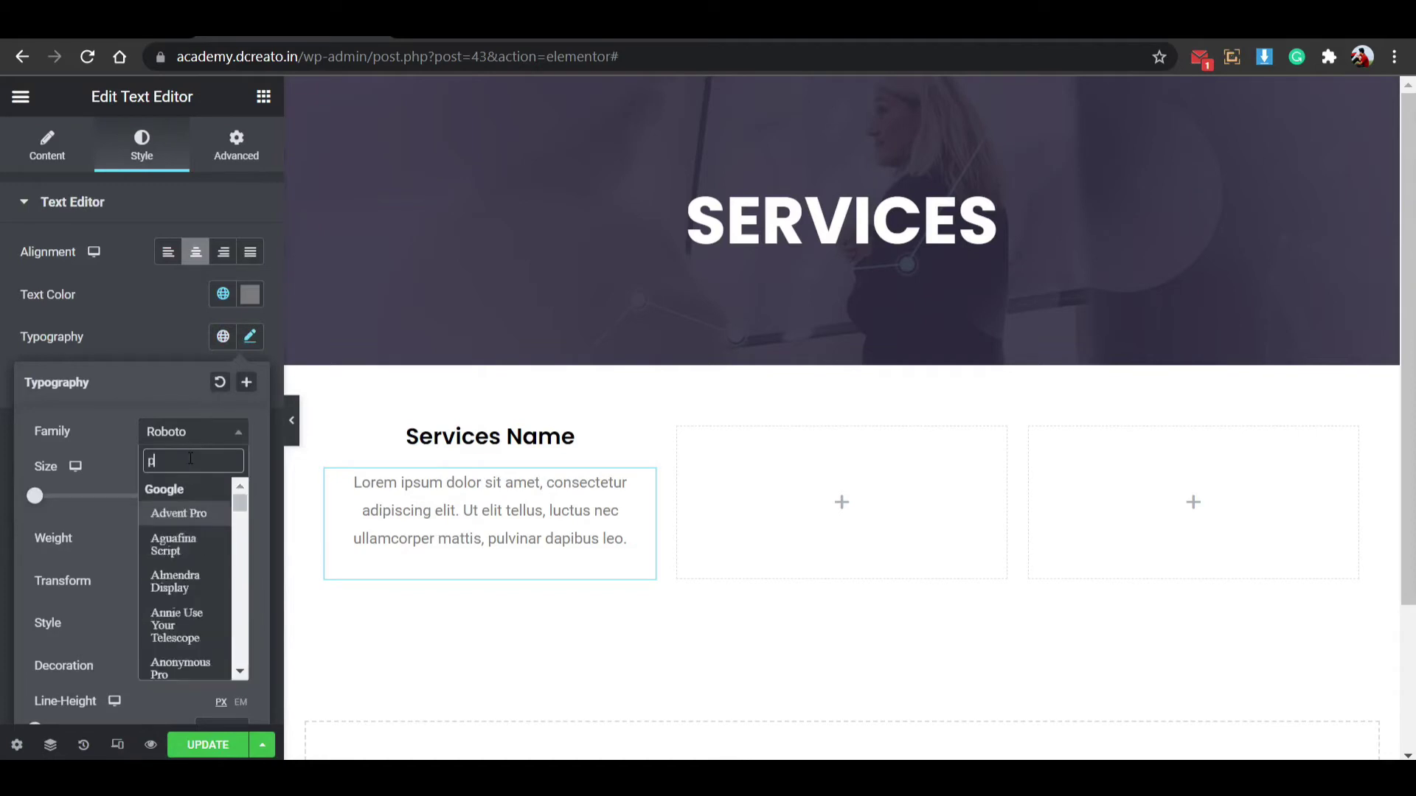
pyautogui.click(182, 554)
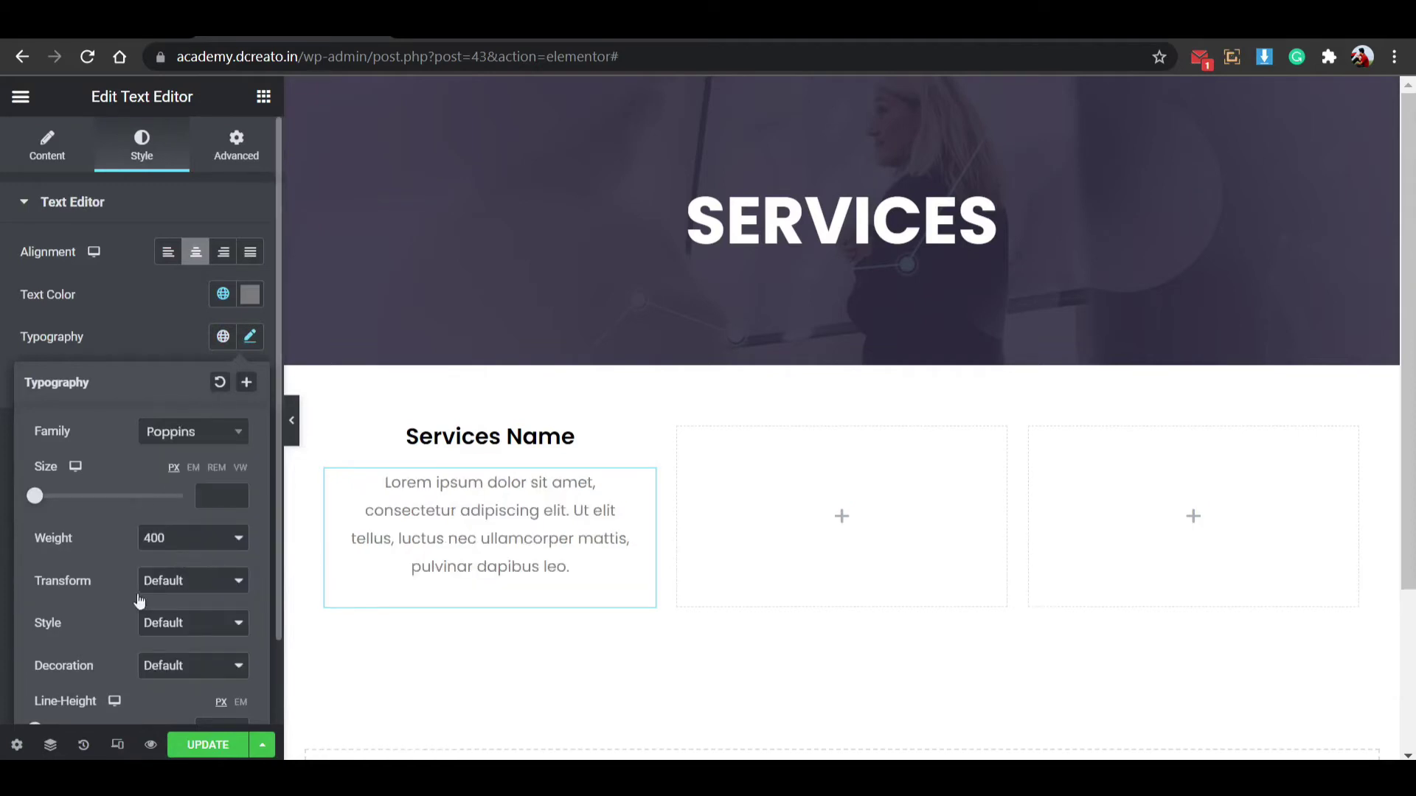
pyautogui.scroll(-2, 146, 656)
pyautogui.moveTo(87, 696); pyautogui.dragTo(77, 705)
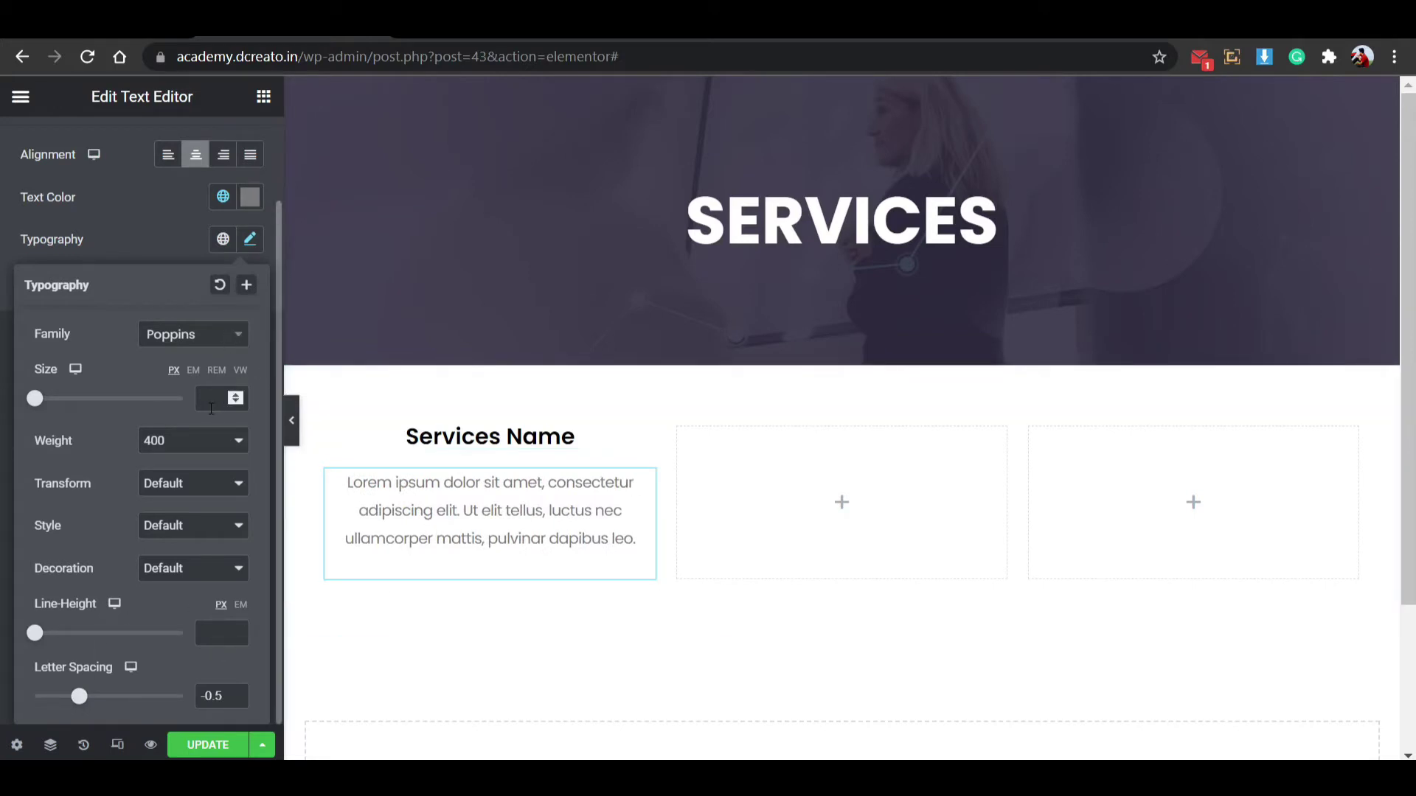
pyautogui.write('14')
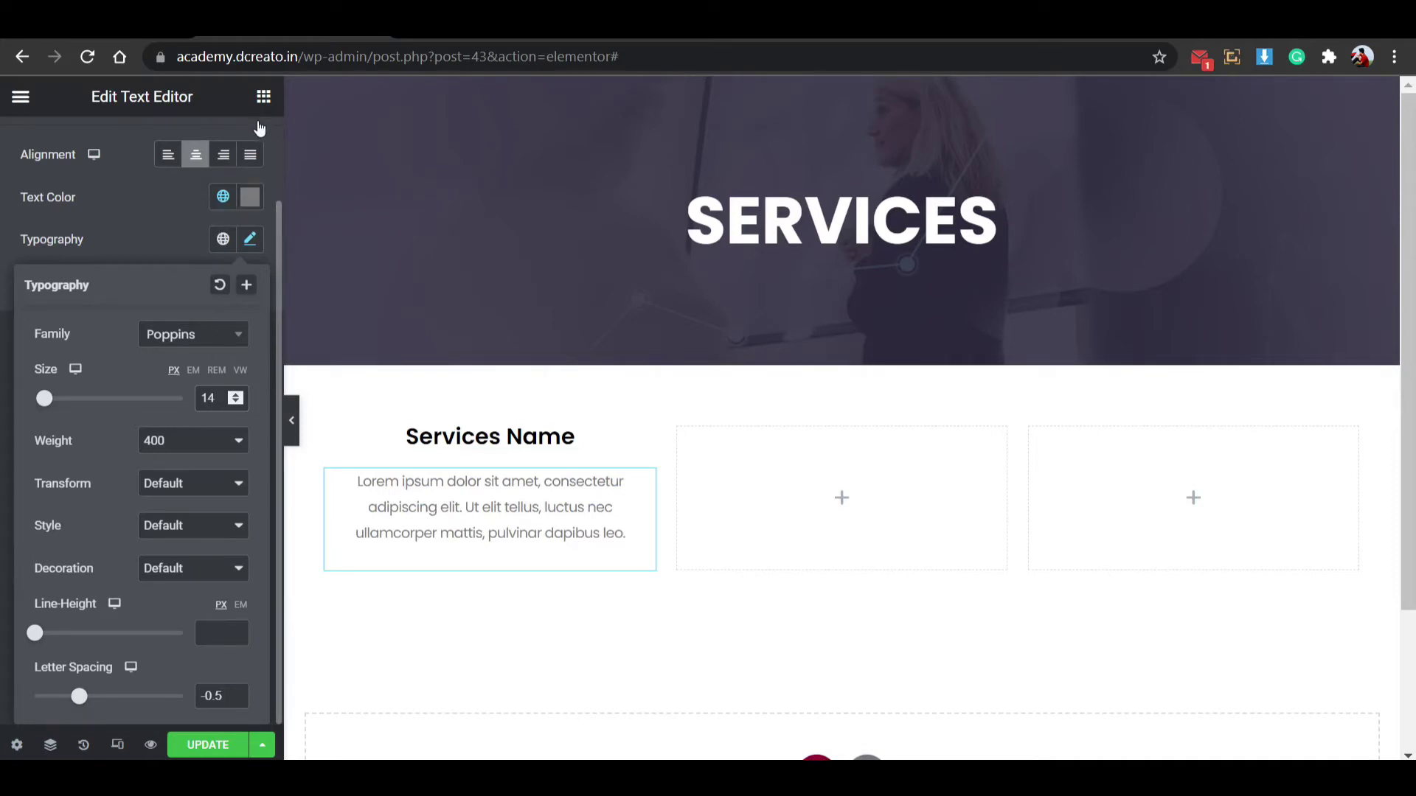
# Add a Button widget below the paragraph in the first column and centre its alignment.
pyautogui.scroll(2, 243, 162)
pyautogui.click(263, 96)
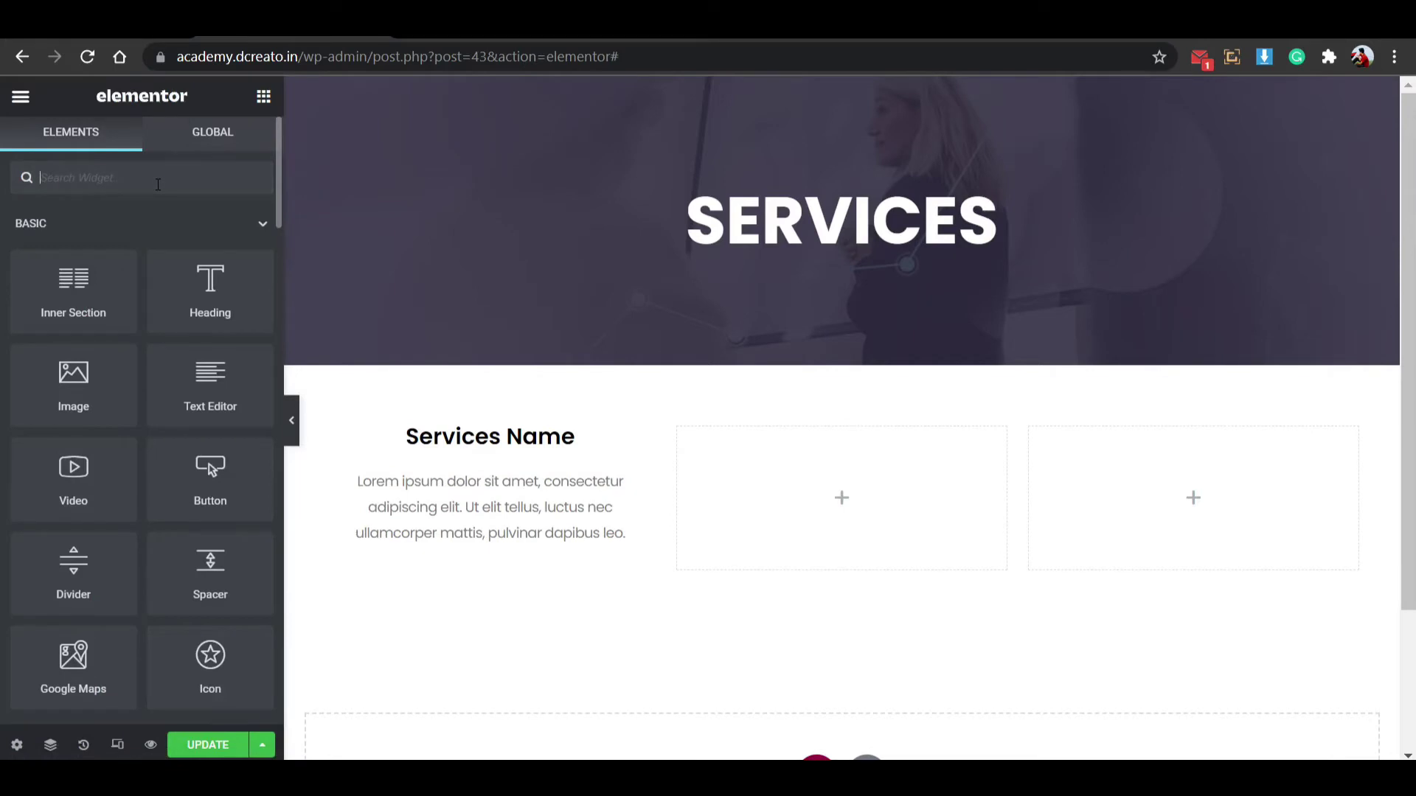
pyautogui.write('but')
pyautogui.moveTo(103, 247); pyautogui.dragTo(509, 542)
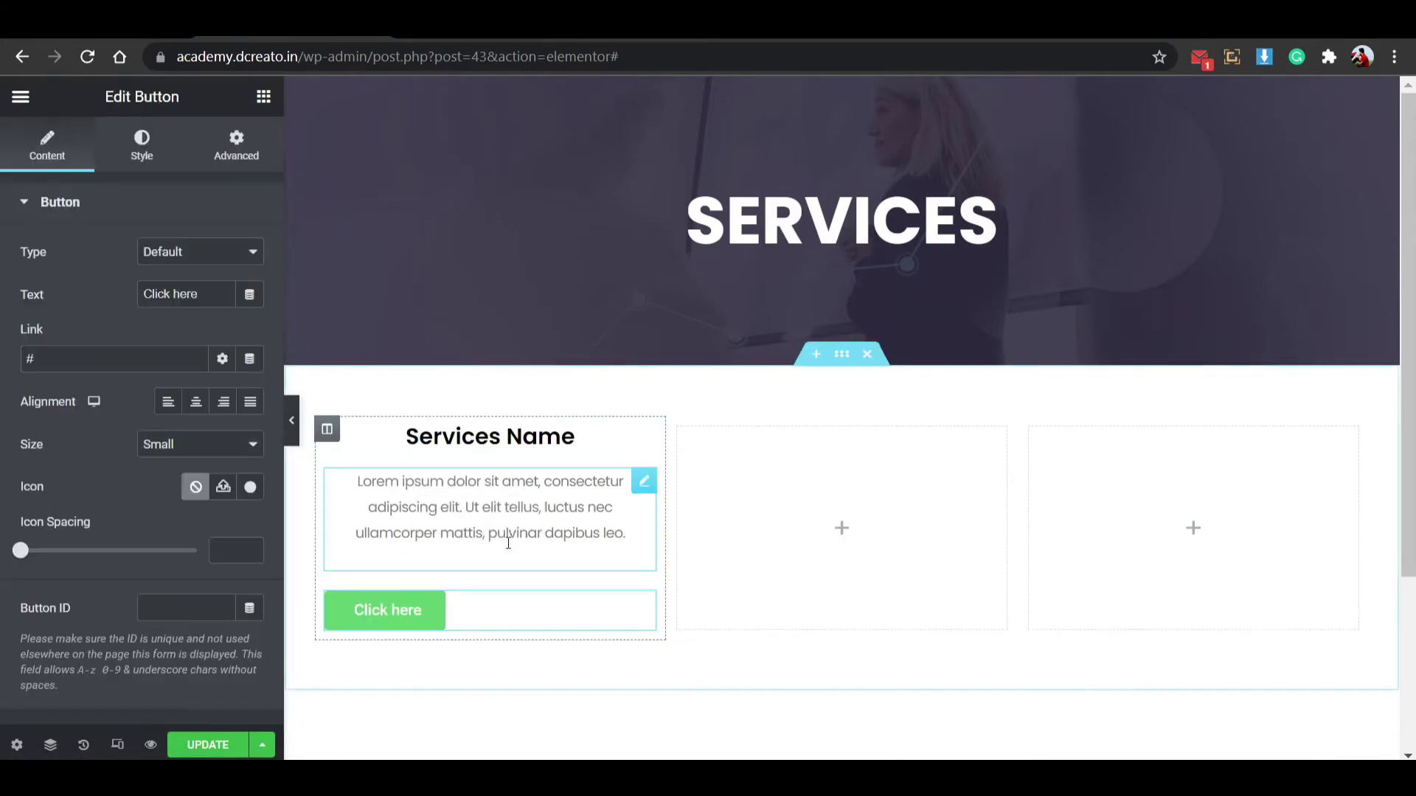
pyautogui.click(197, 404)
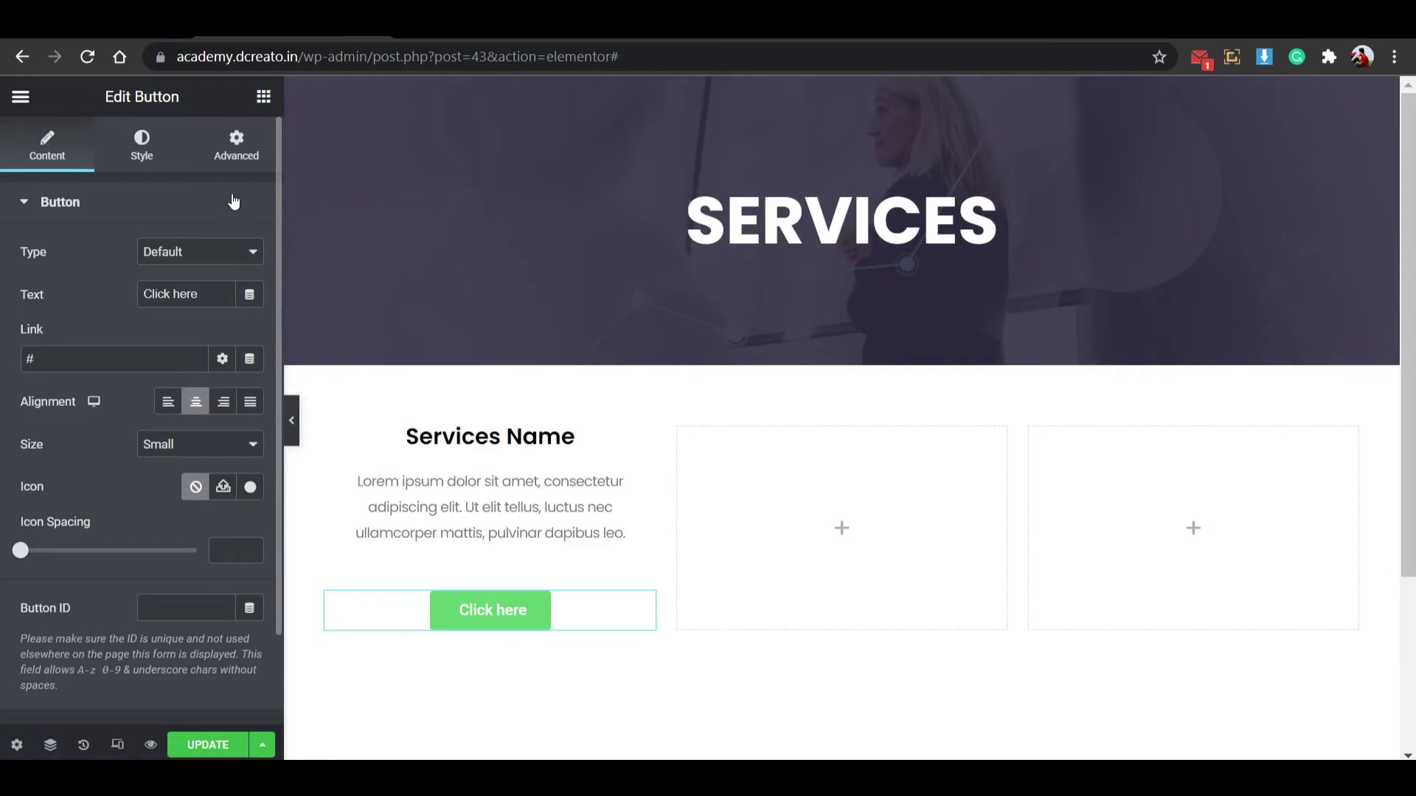
# Unlink the margin values of the button in the first column and set its top margin to -15 px.
pyautogui.click(236, 165)
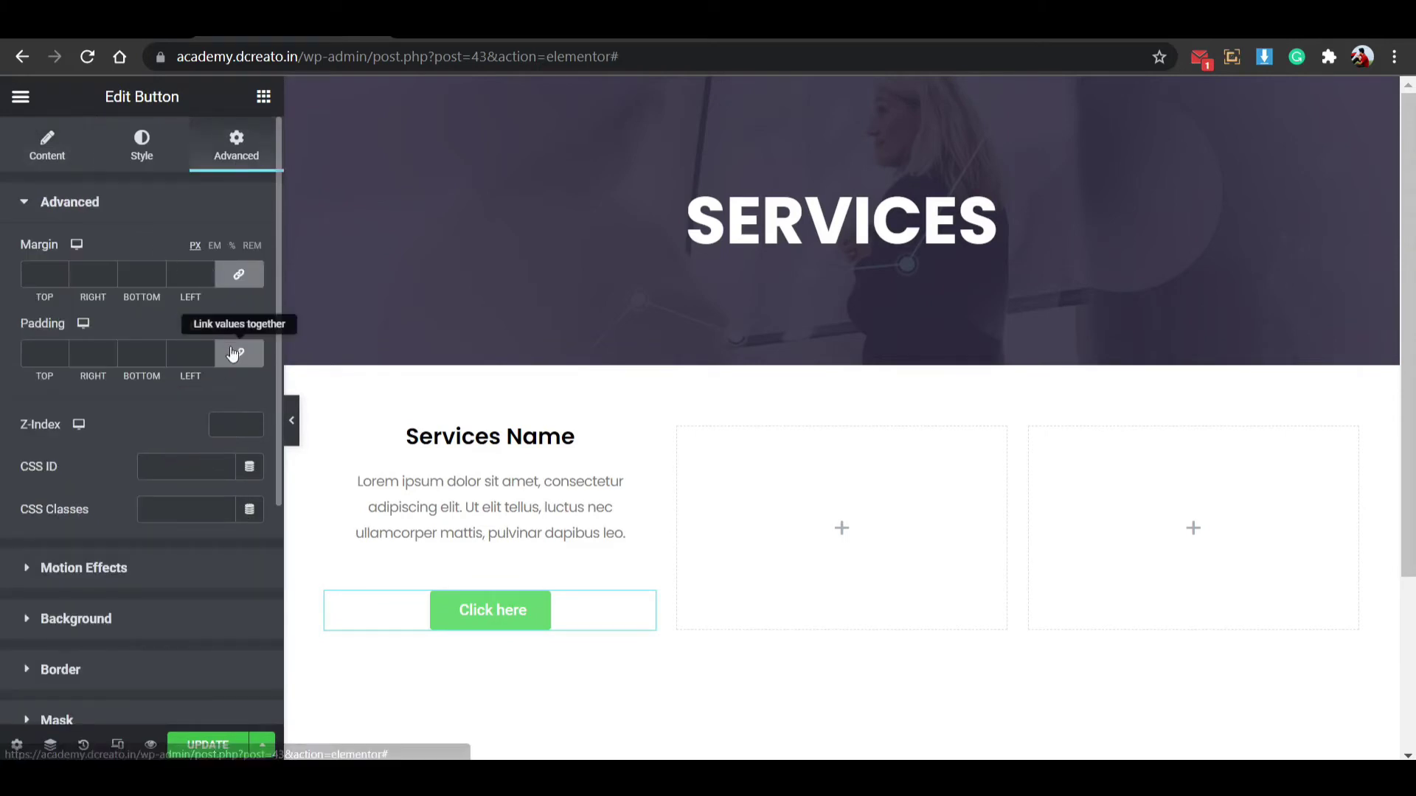
pyautogui.click(238, 276)
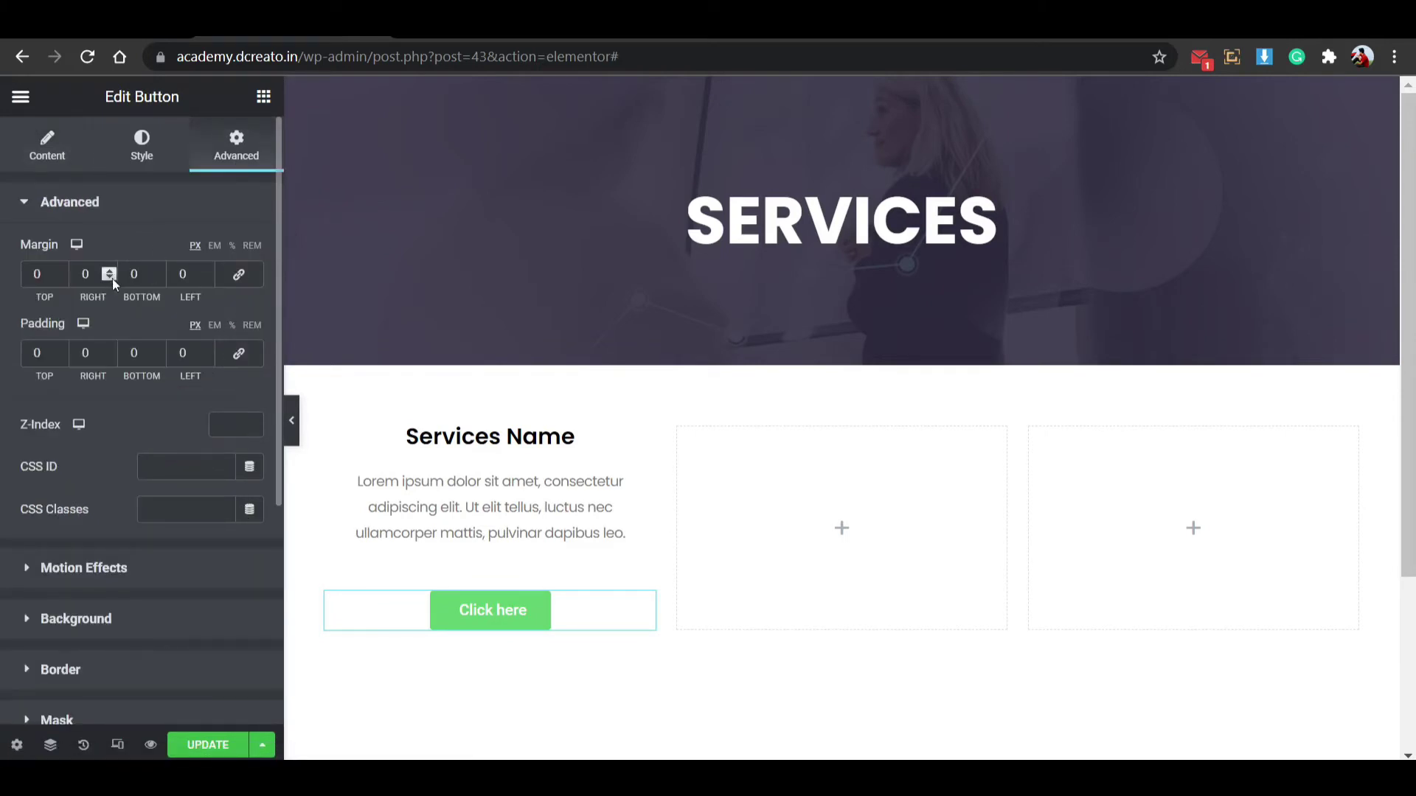
pyautogui.scroll(-14, 61, 280)
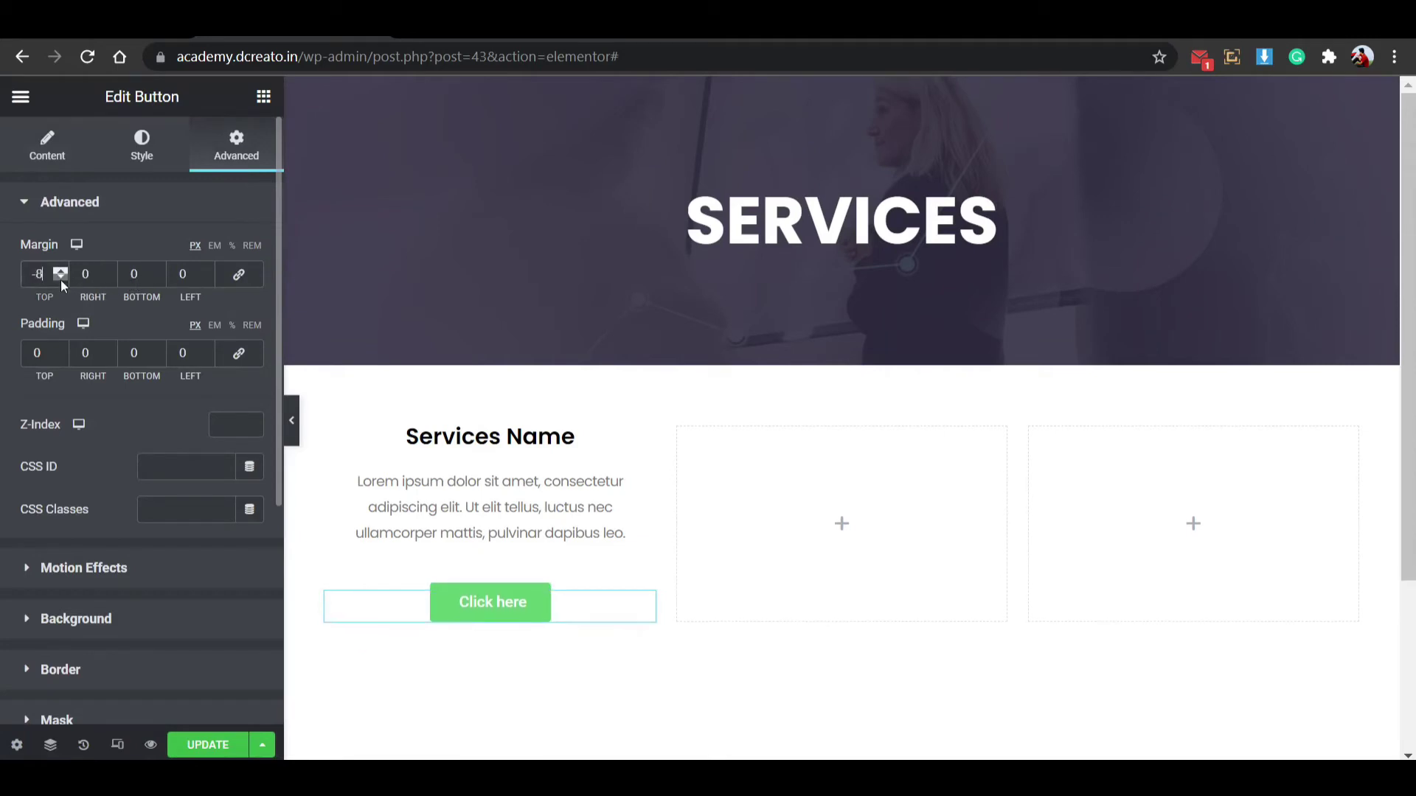
pyautogui.scroll(-1, 60, 281)
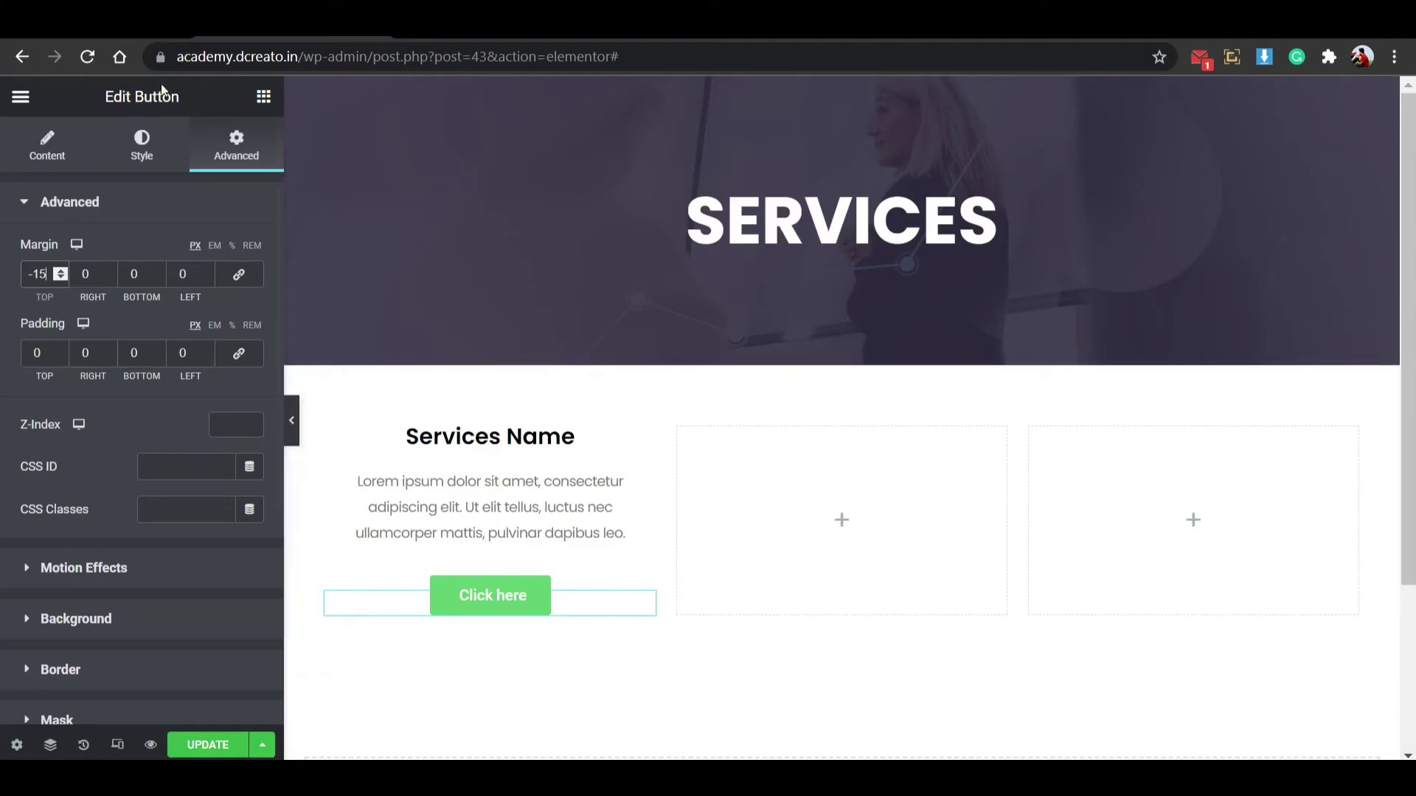
# Set the button's normal background colour to #66edce and its border radius to 35 px on all corners.
pyautogui.click(144, 168)
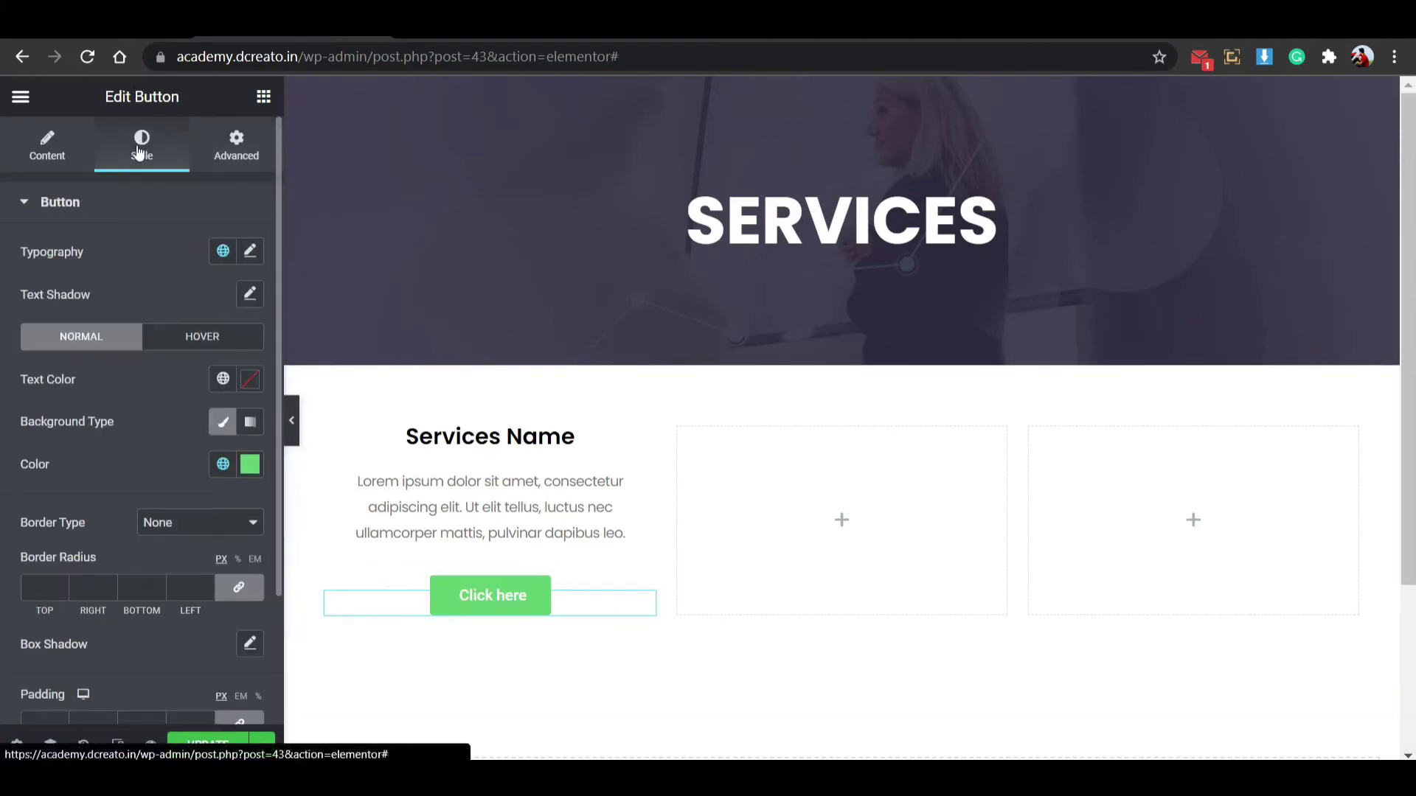
pyautogui.click(248, 465)
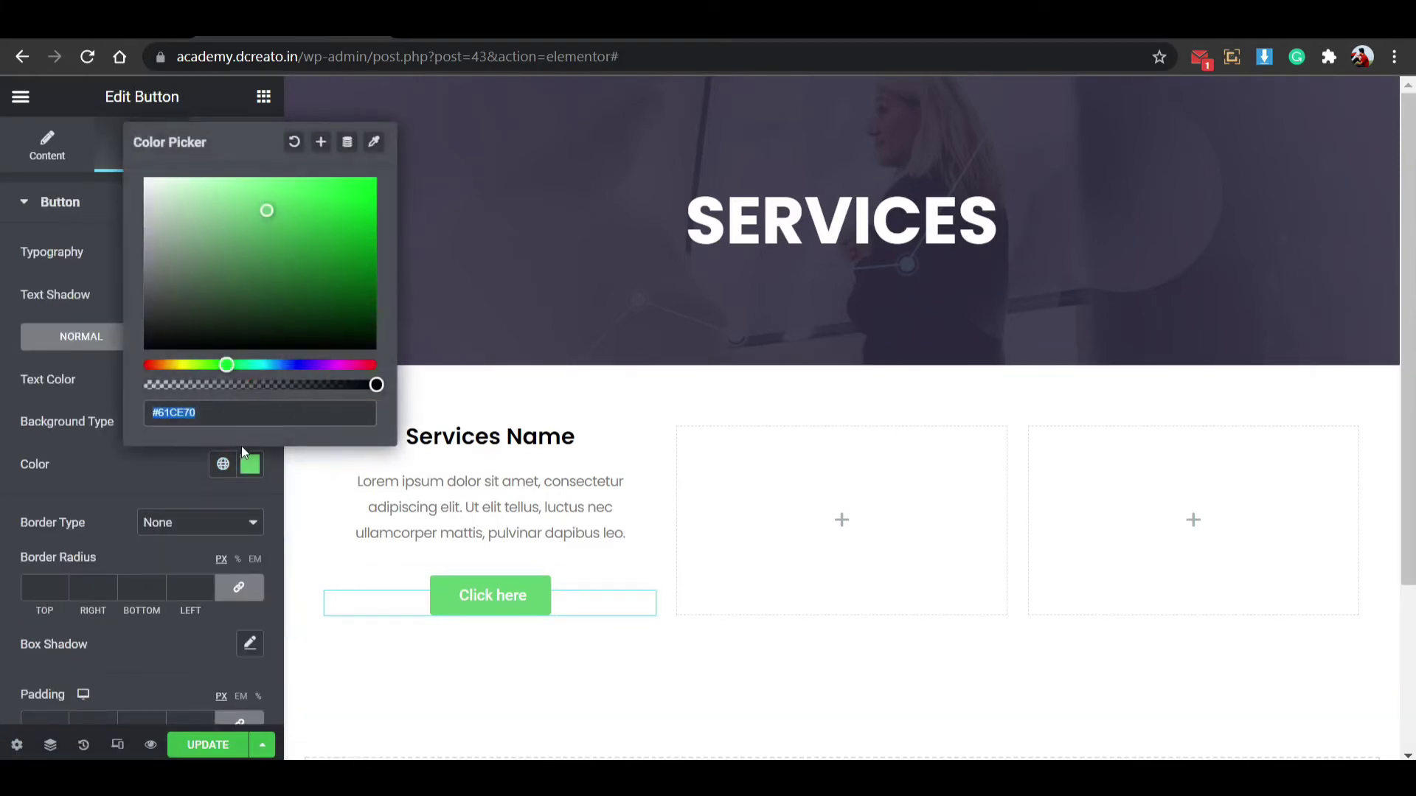
pyautogui.press('super+v')
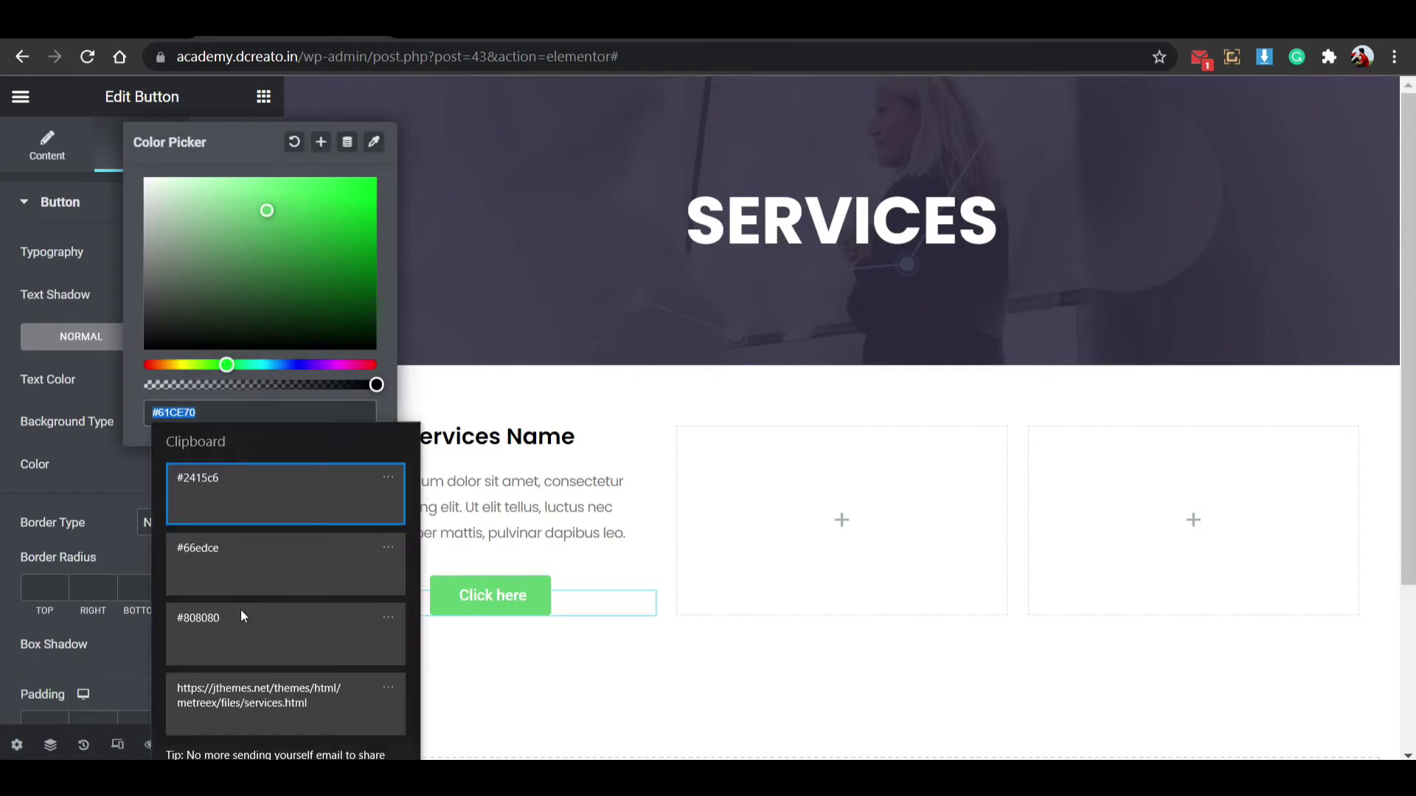
pyautogui.click(254, 563)
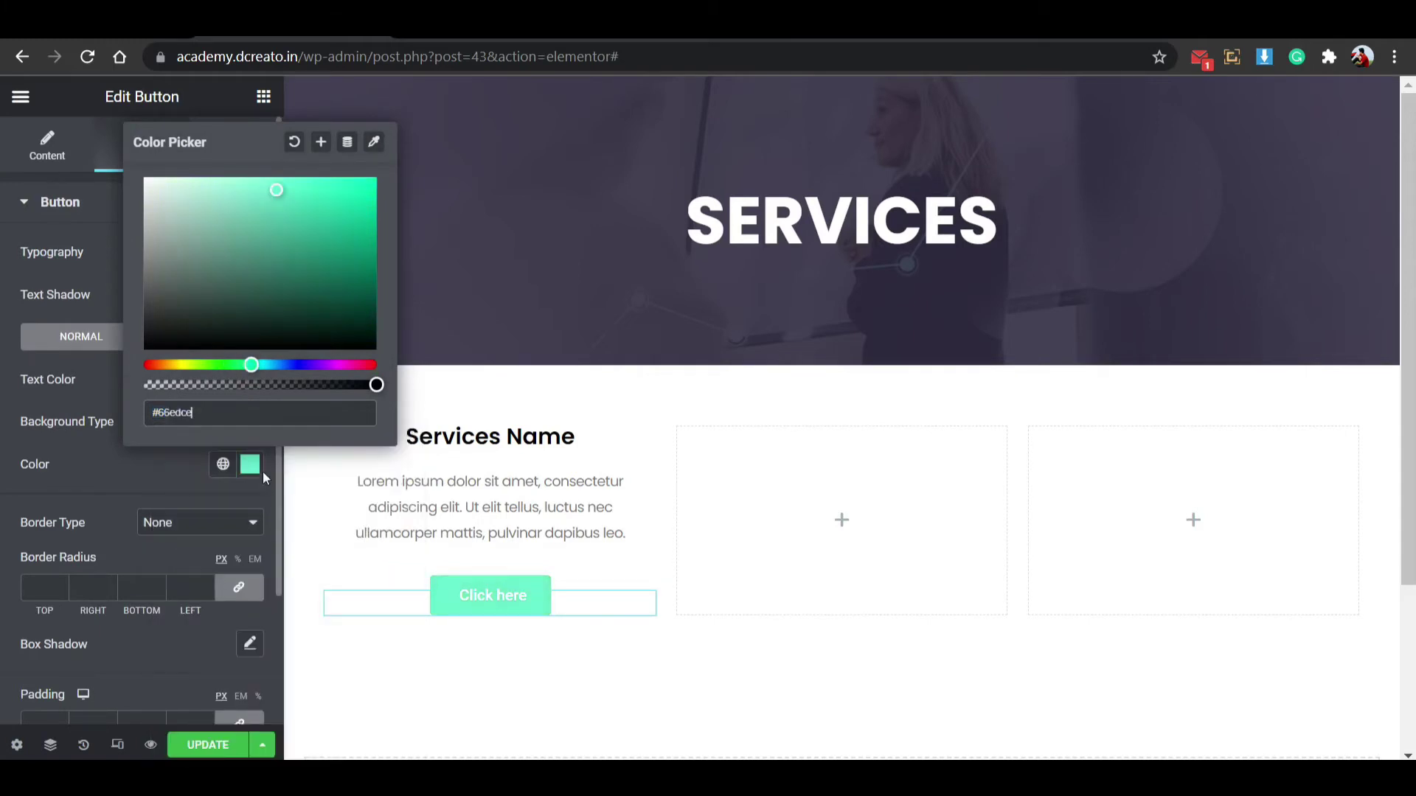
pyautogui.click(234, 478)
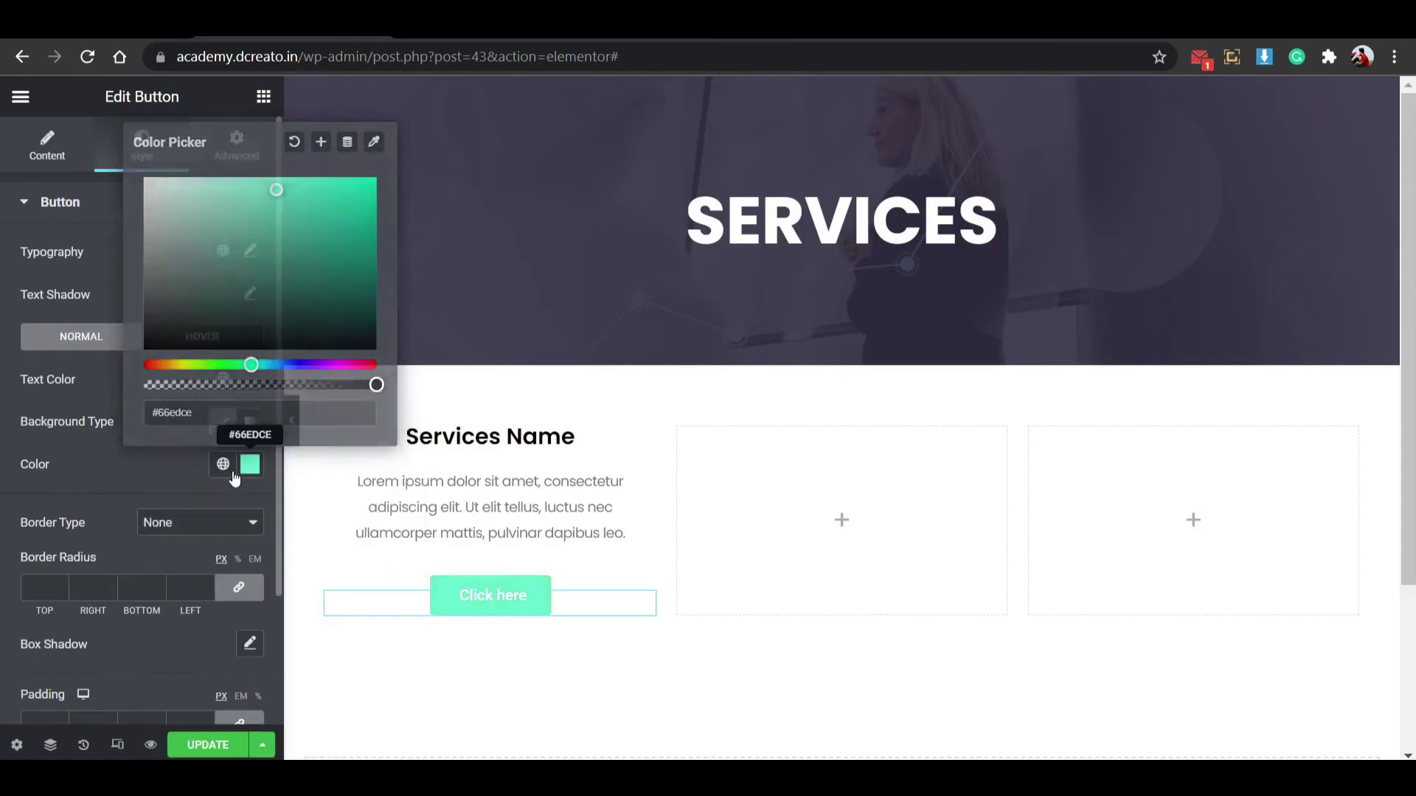
pyautogui.click(41, 589)
pyautogui.write('35')
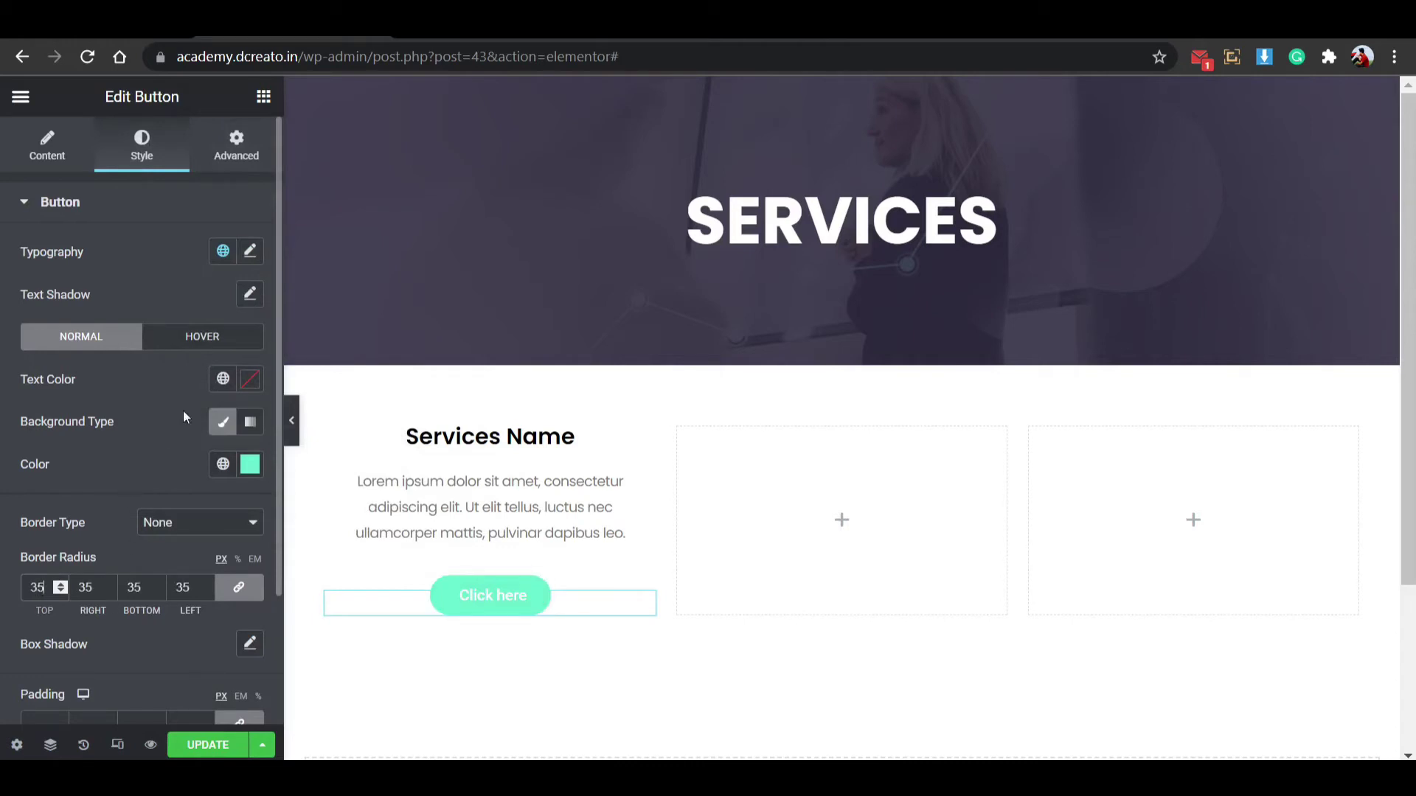
# Set the button's typography to the Poppins font family with a size of 14 px.
pyautogui.click(249, 253)
pyautogui.click(198, 347)
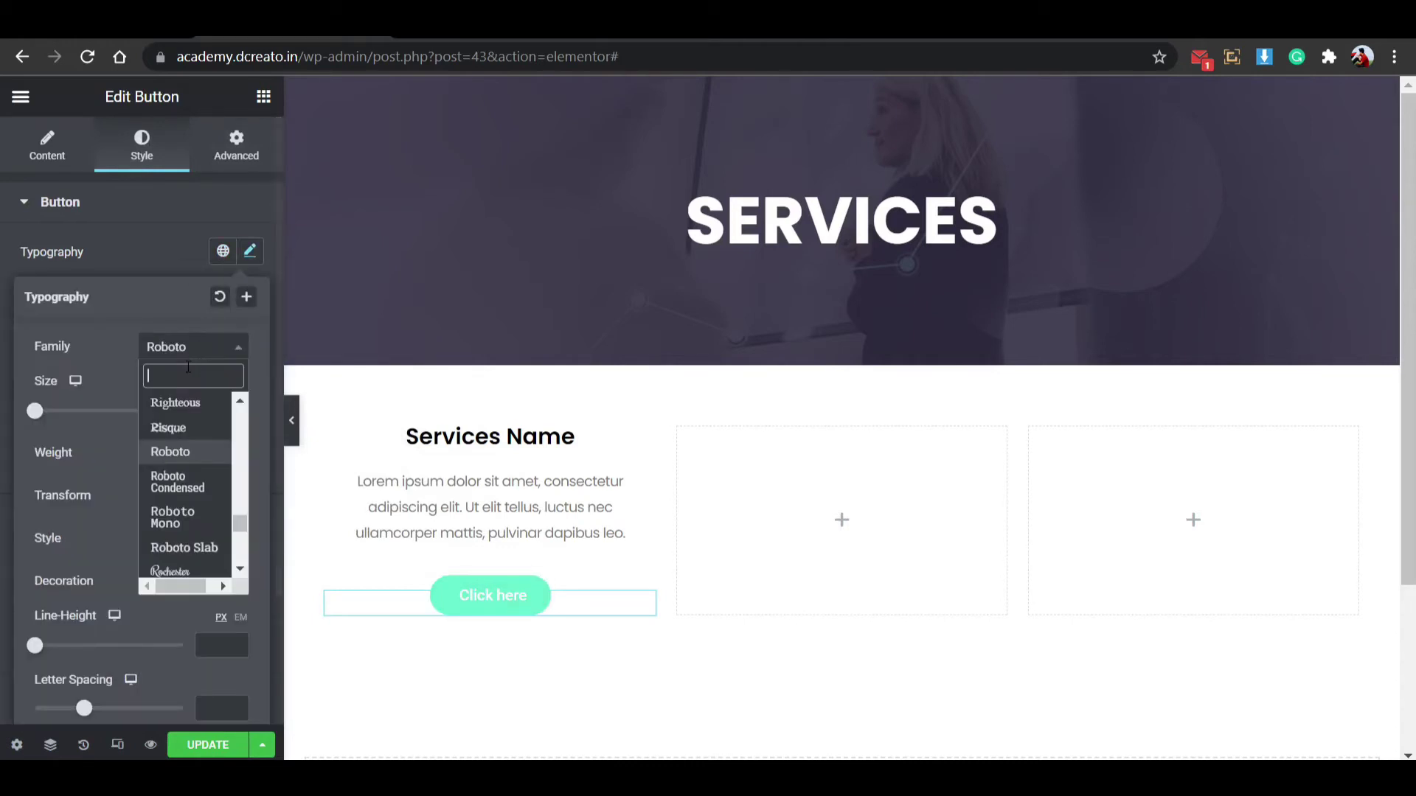
pyautogui.write('pop')
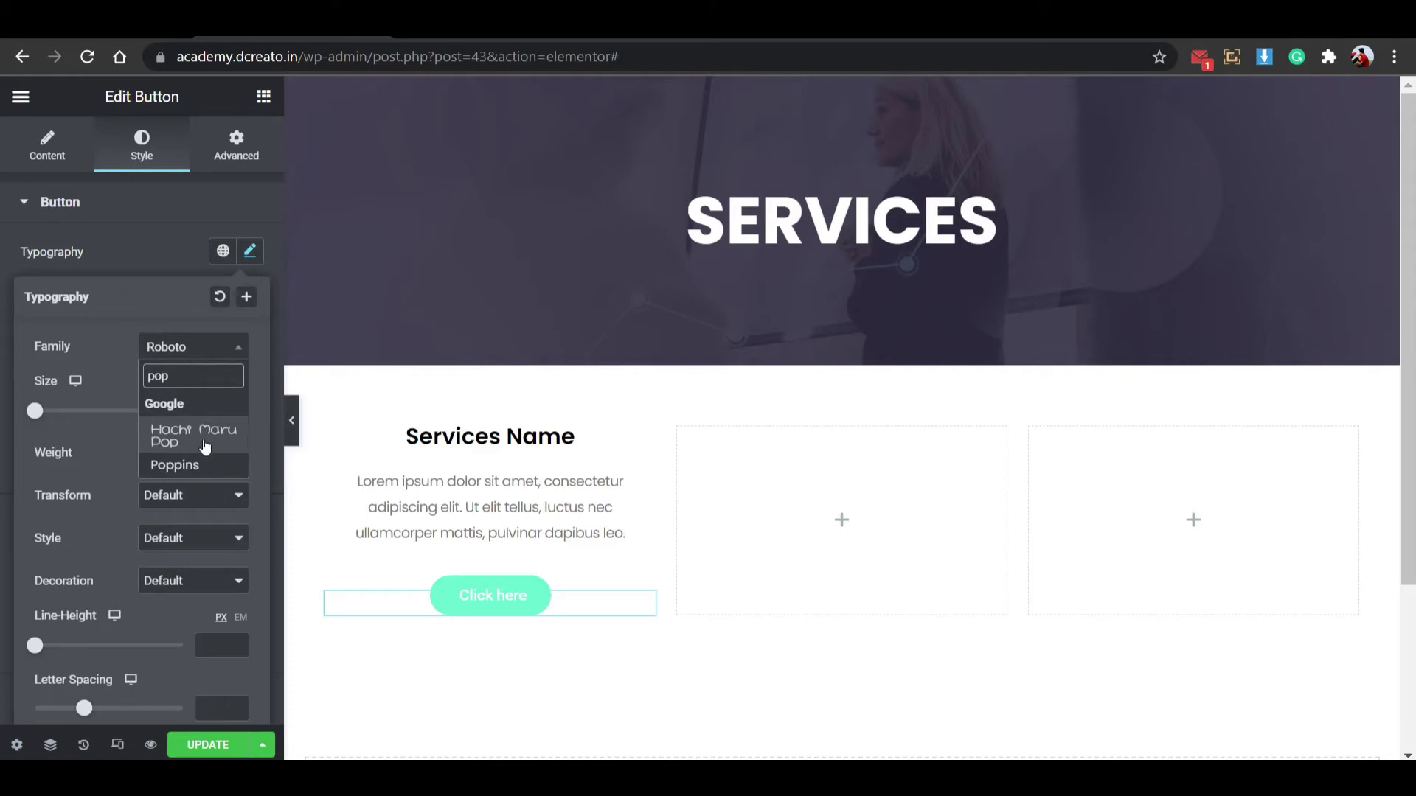
pyautogui.click(211, 466)
pyautogui.click(221, 412)
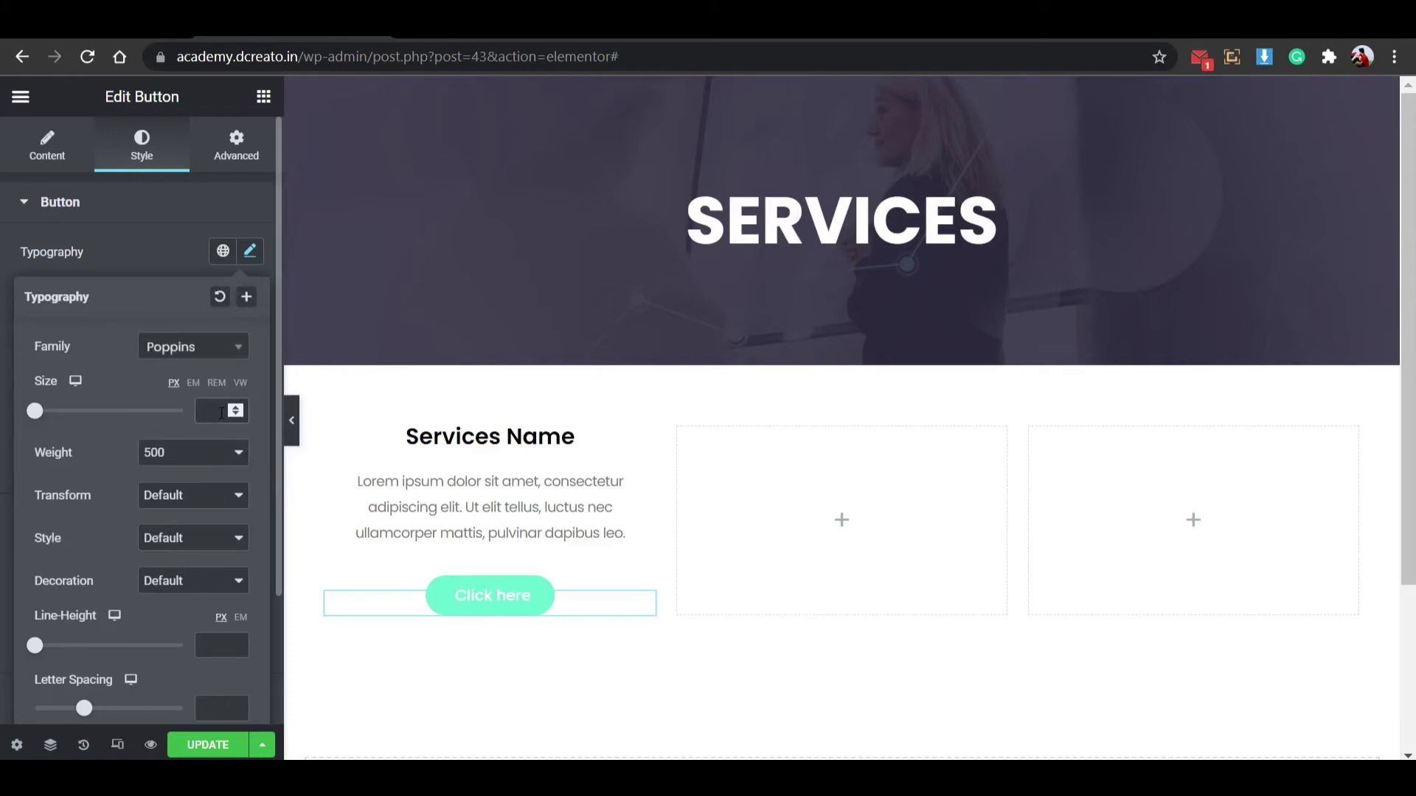
pyautogui.write('14')
pyautogui.click(250, 258)
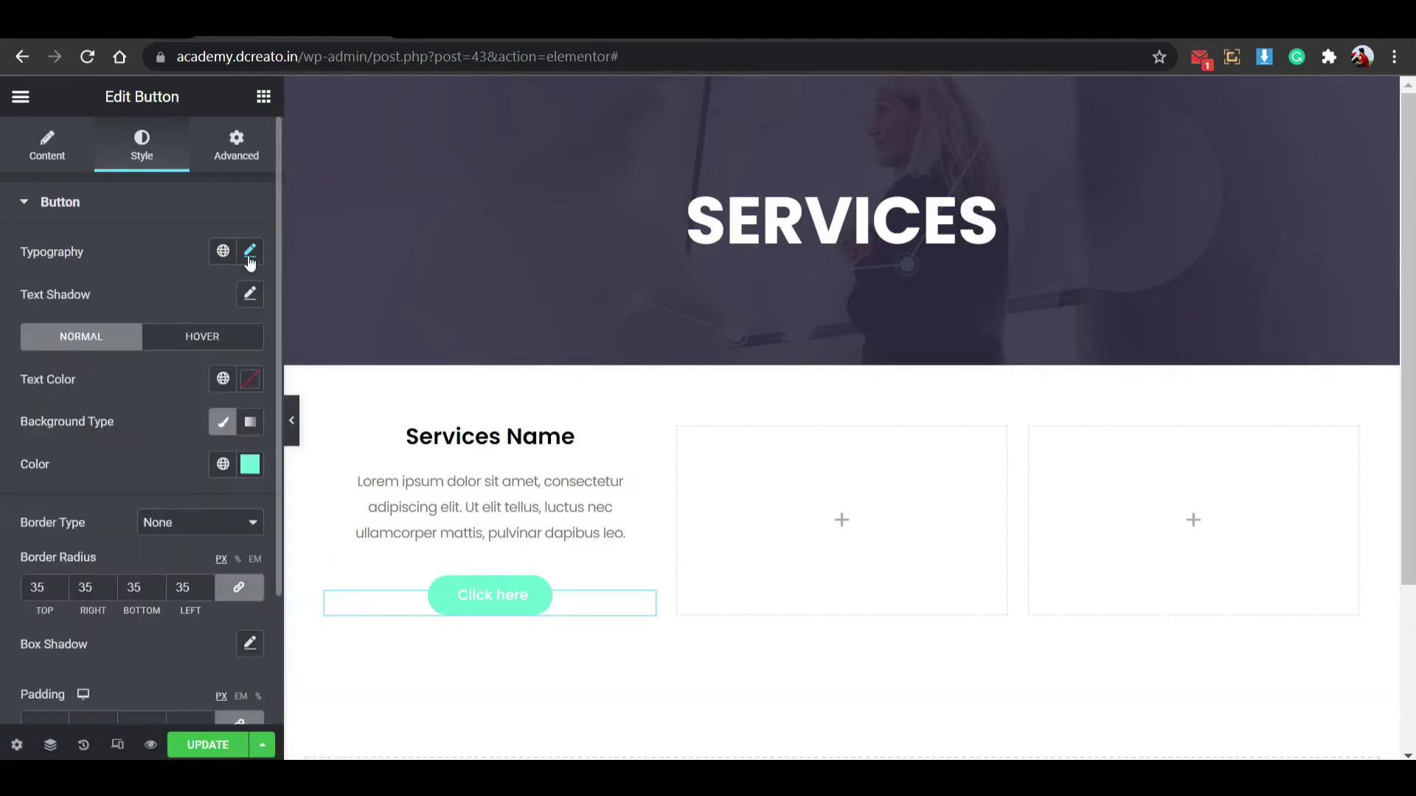
# Open the background colour of the button's hover state for editing.
pyautogui.click(195, 338)
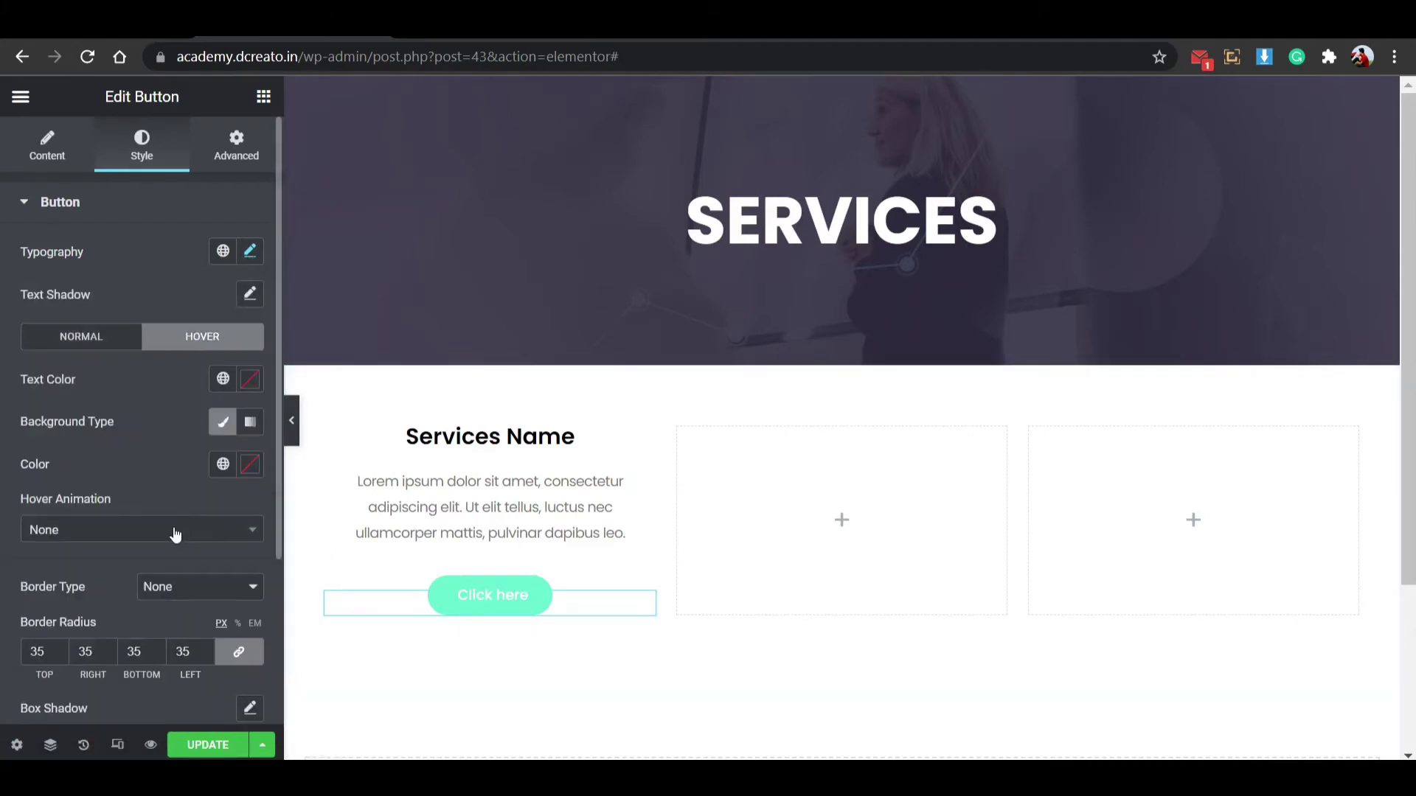
pyautogui.scroll(-3, 173, 533)
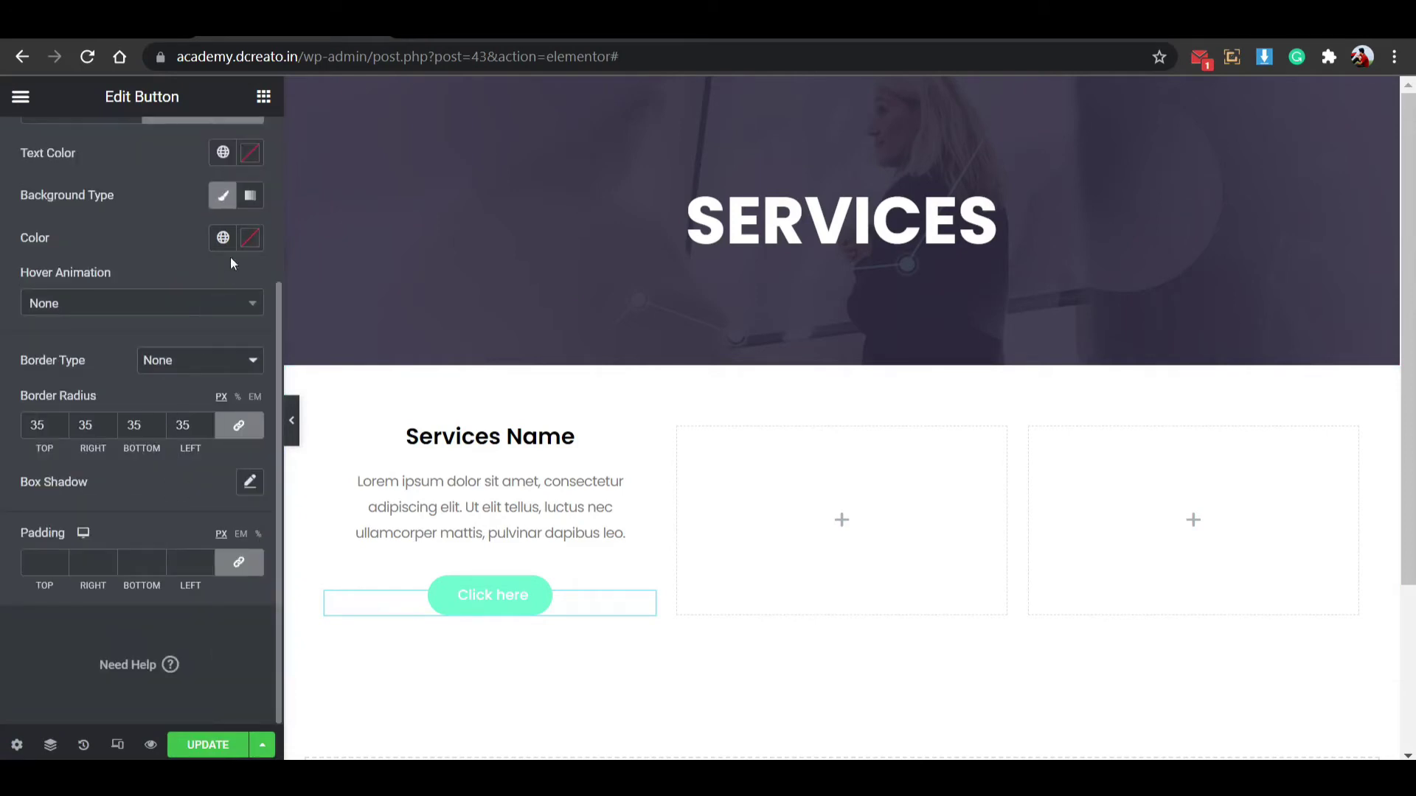
pyautogui.click(251, 237)
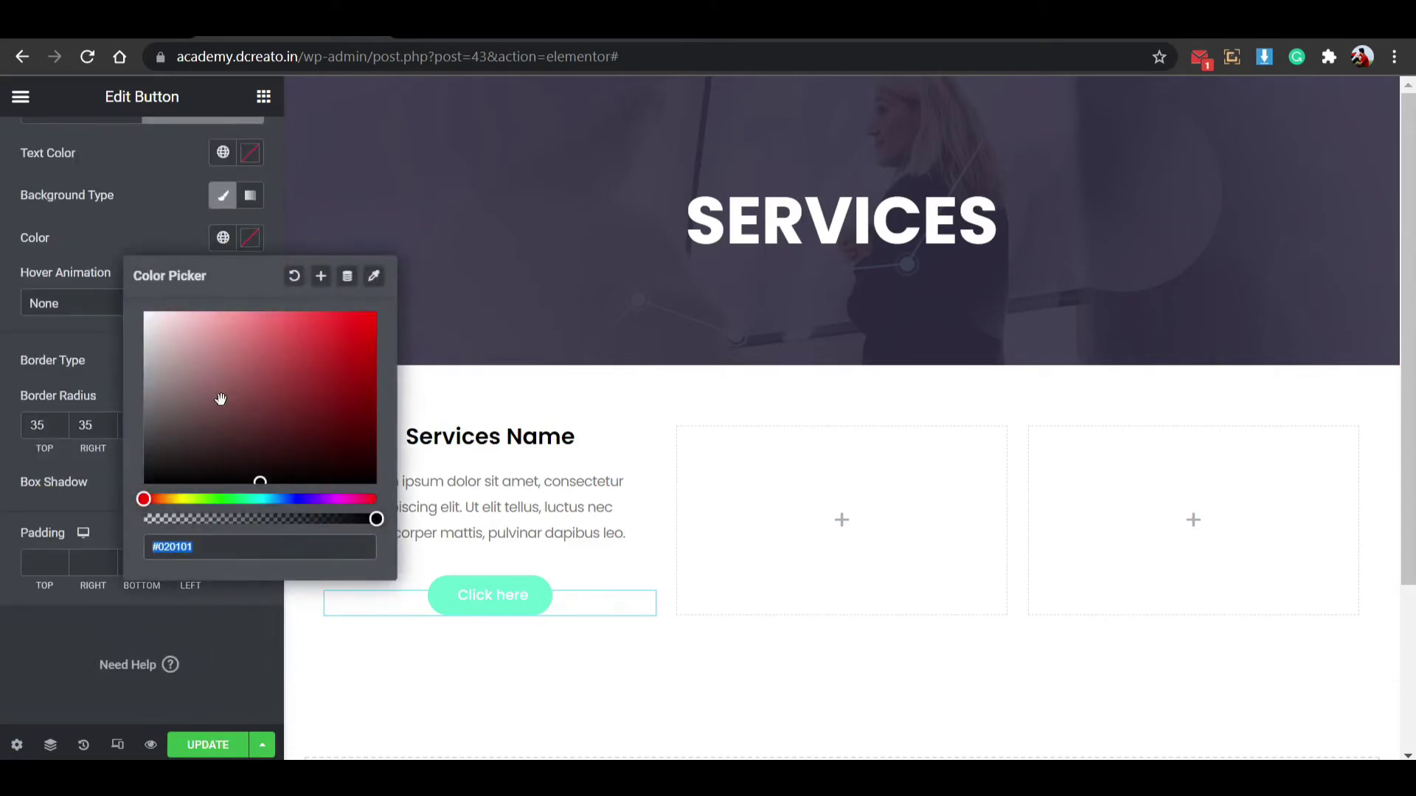
# Try filling the button's hover background with the copied colour codes #66edce, #2415c6 and #808080 from the clipboard history.
pyautogui.press('super+v')
pyautogui.click(242, 343)
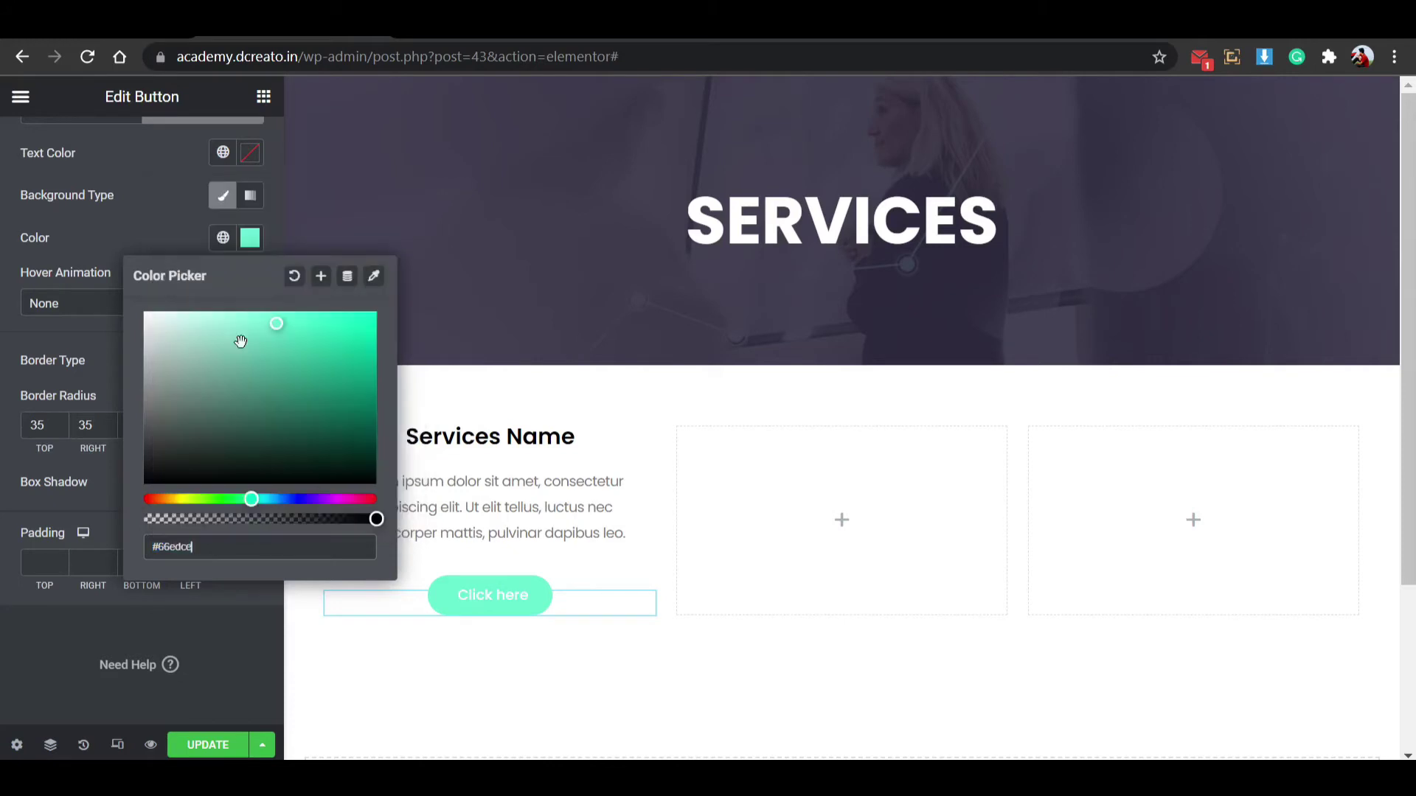
pyautogui.press('super+v')
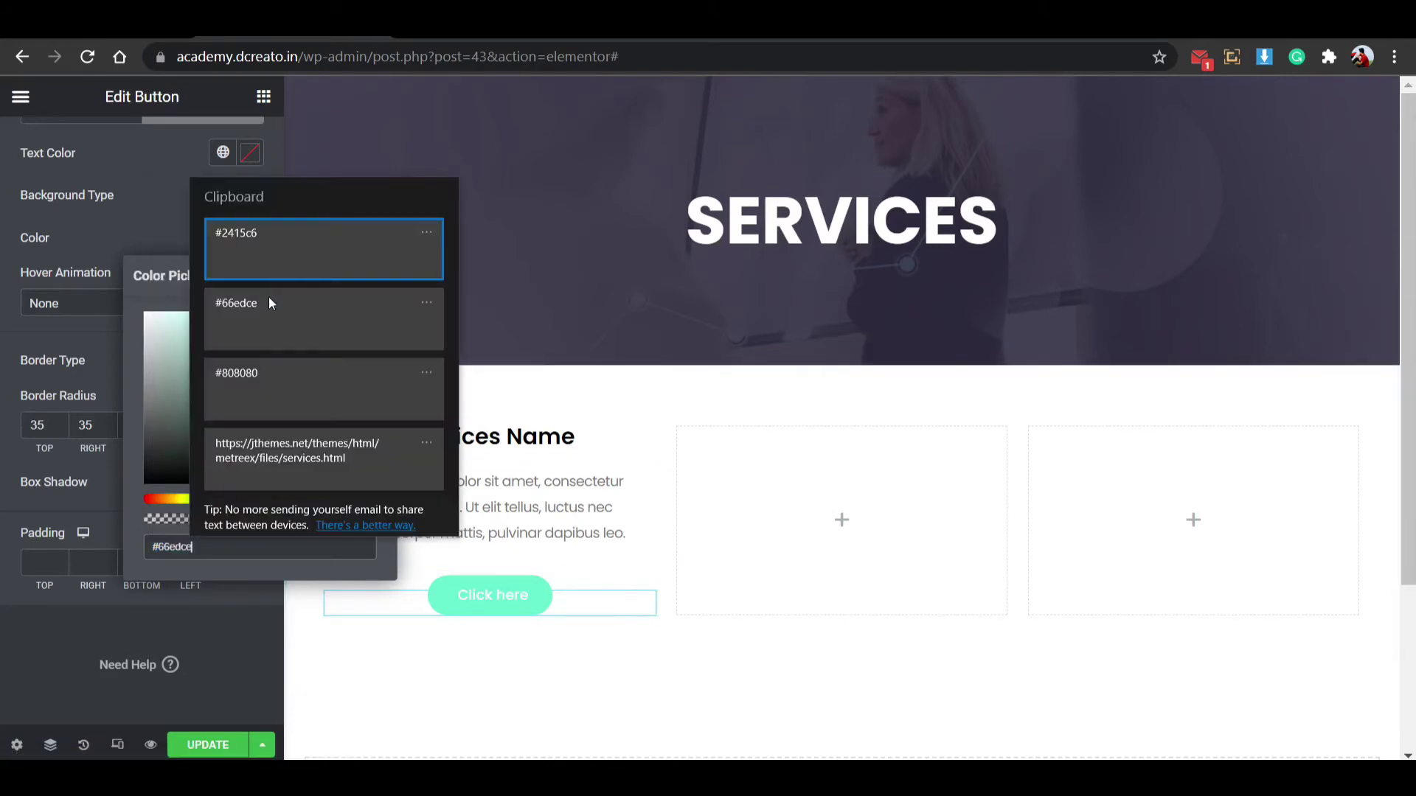
pyautogui.click(279, 254)
pyautogui.hotkey('ctrl', 'a')
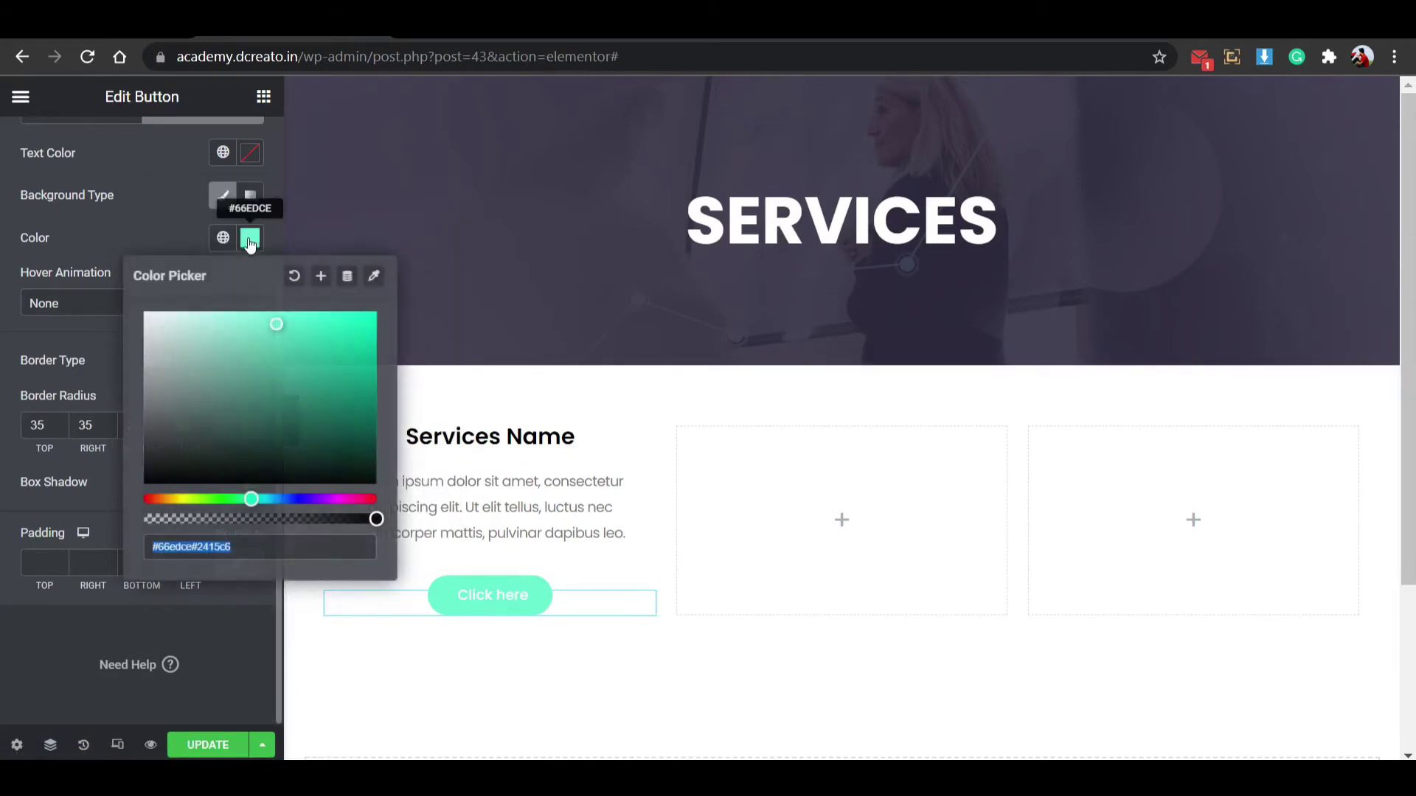
pyautogui.press('super+v')
pyautogui.click(258, 340)
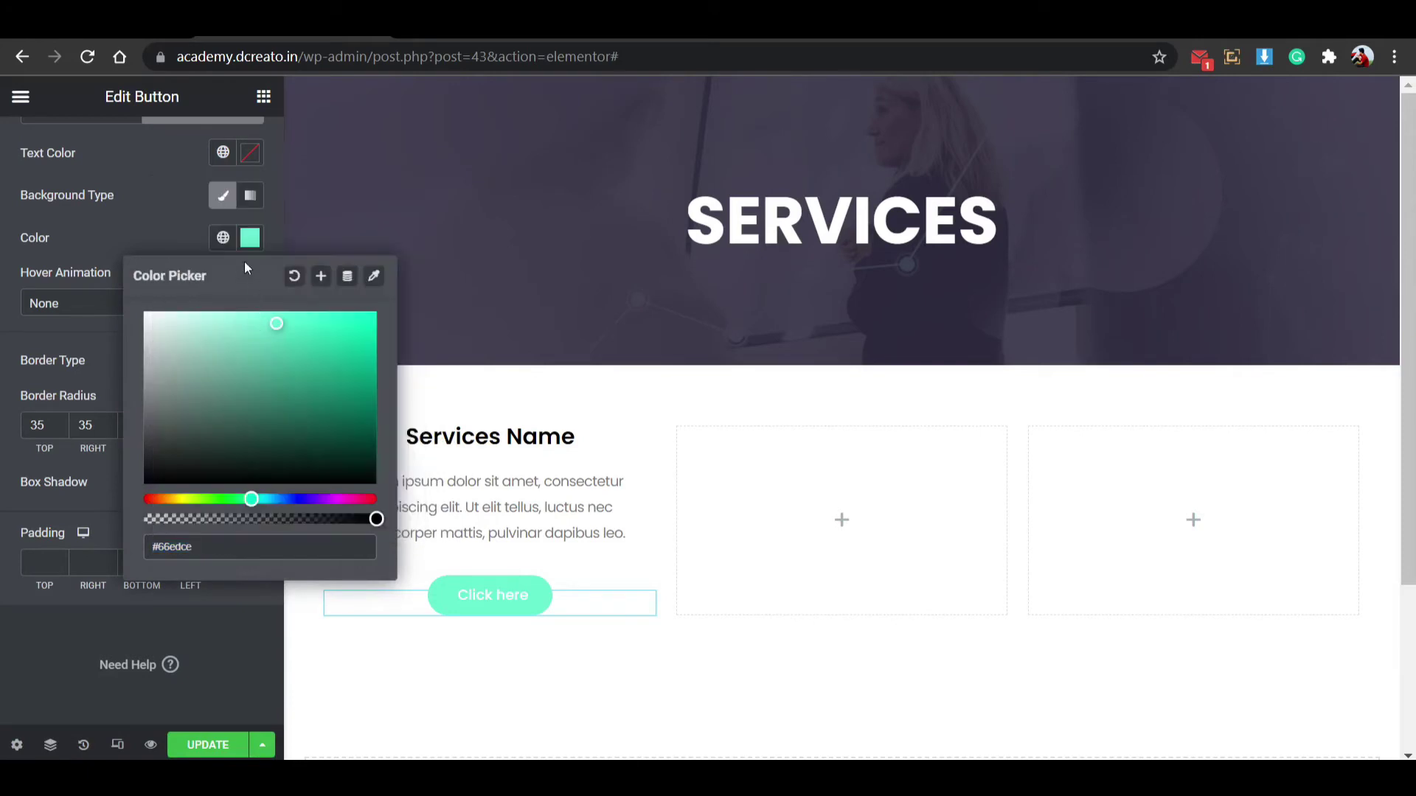
pyautogui.press('super+v')
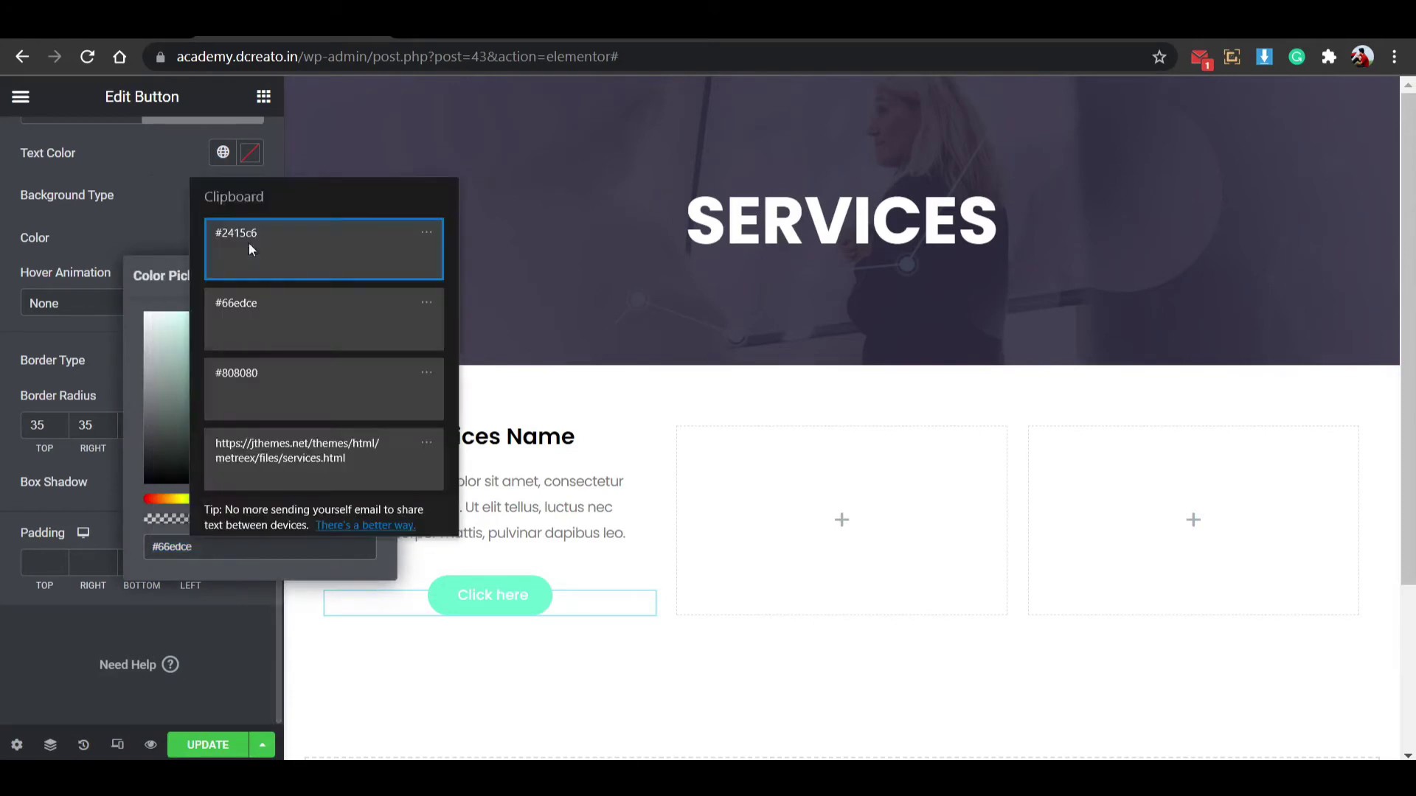
pyautogui.click(308, 407)
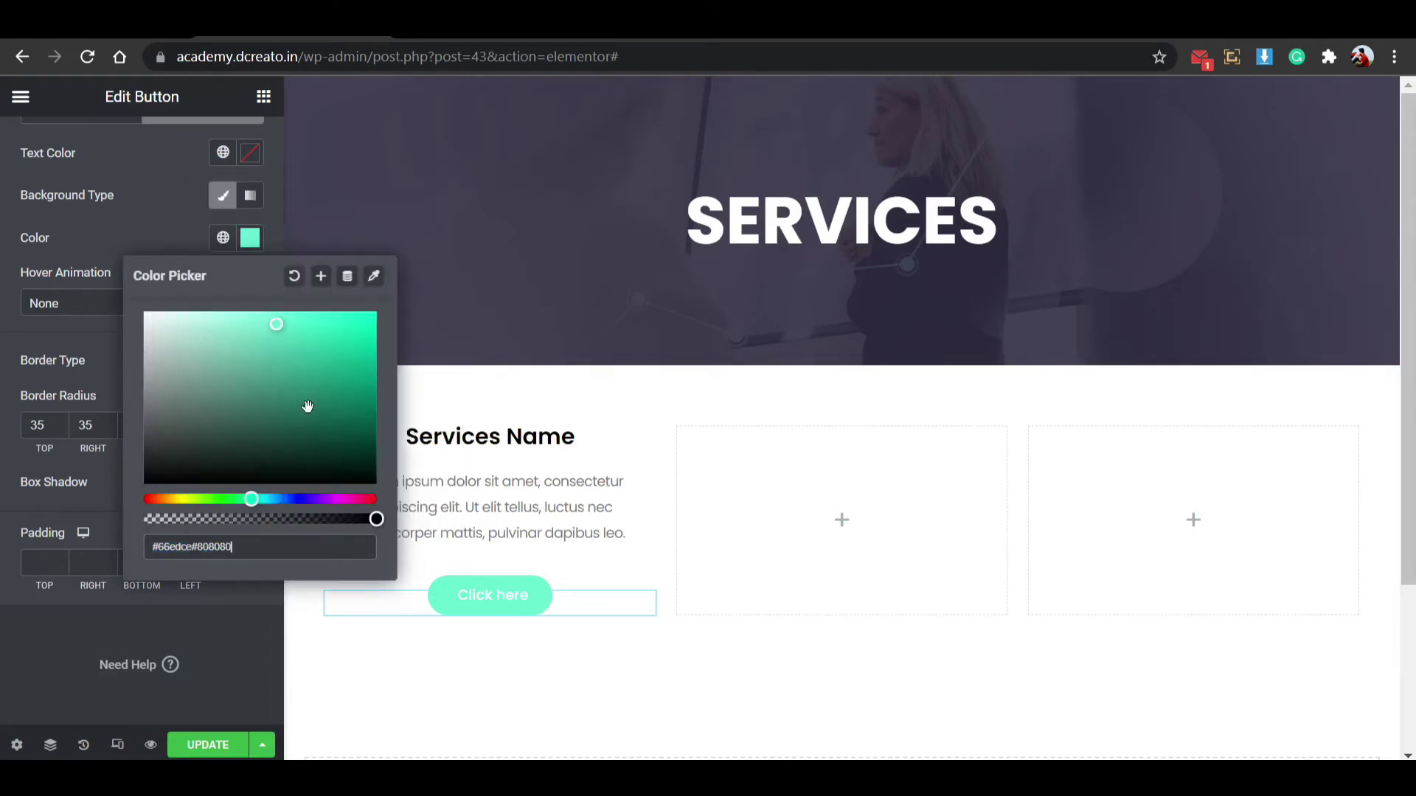
# Pick a saturated blue as the button's hover background colour and update the page.
pyautogui.click(296, 499)
pyautogui.click(373, 314)
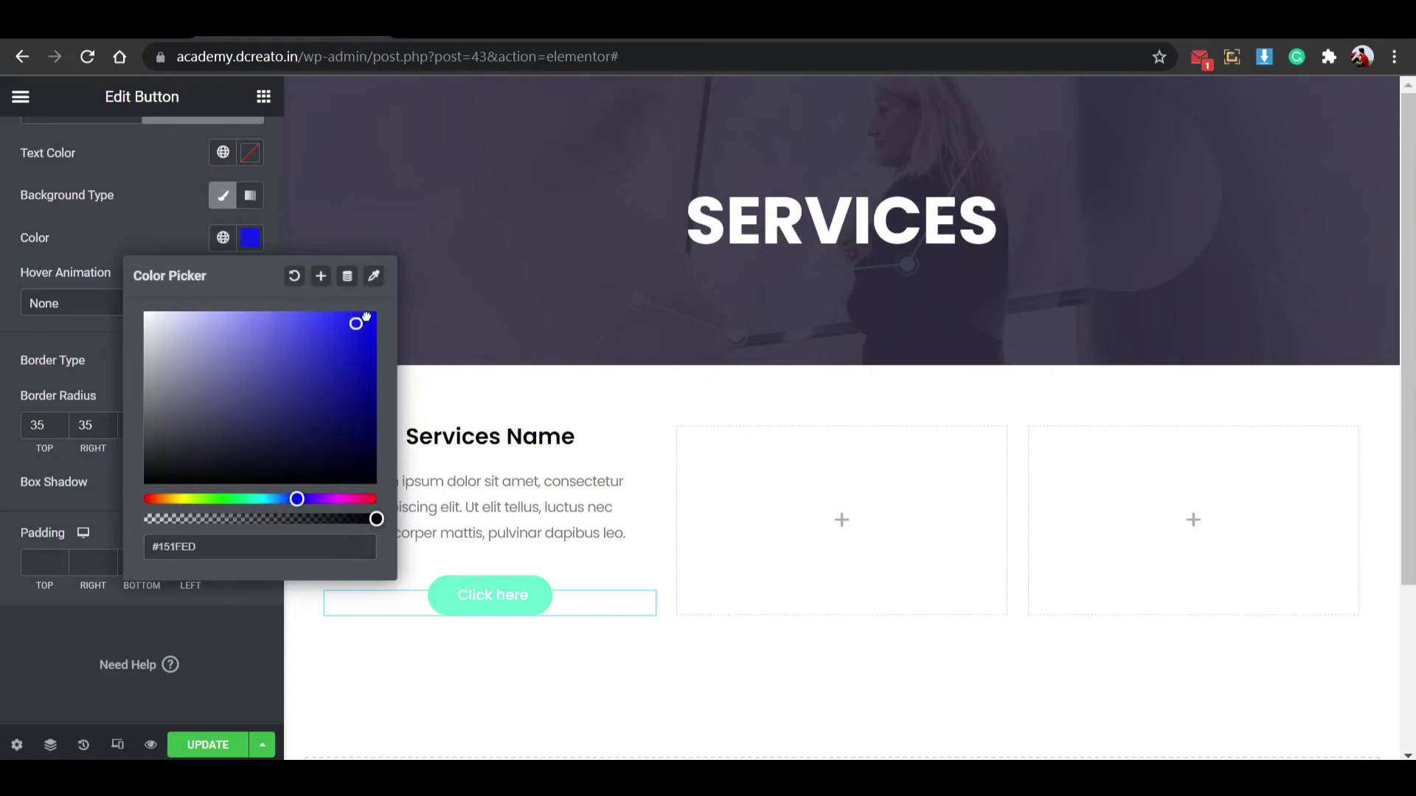
pyautogui.click(250, 236)
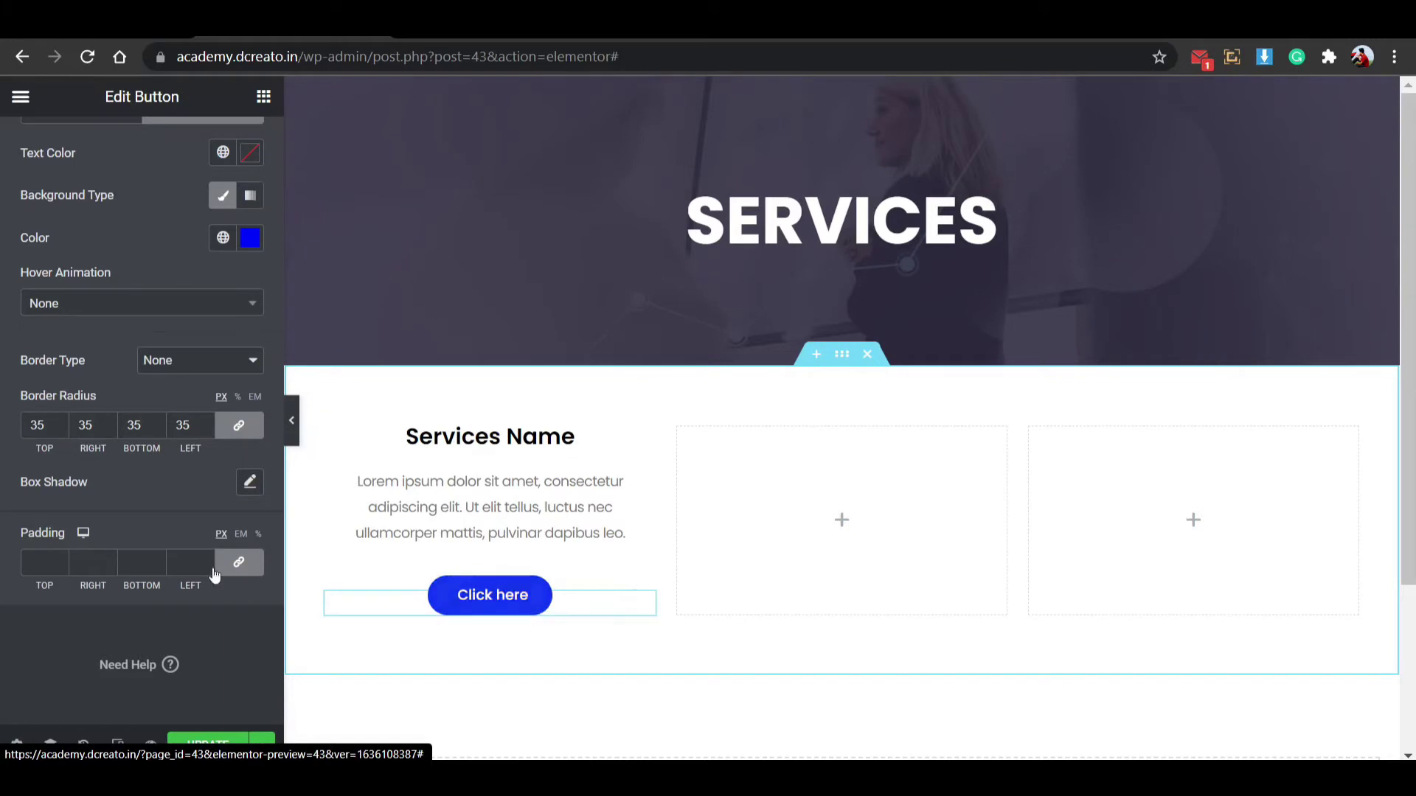
pyautogui.click(204, 747)
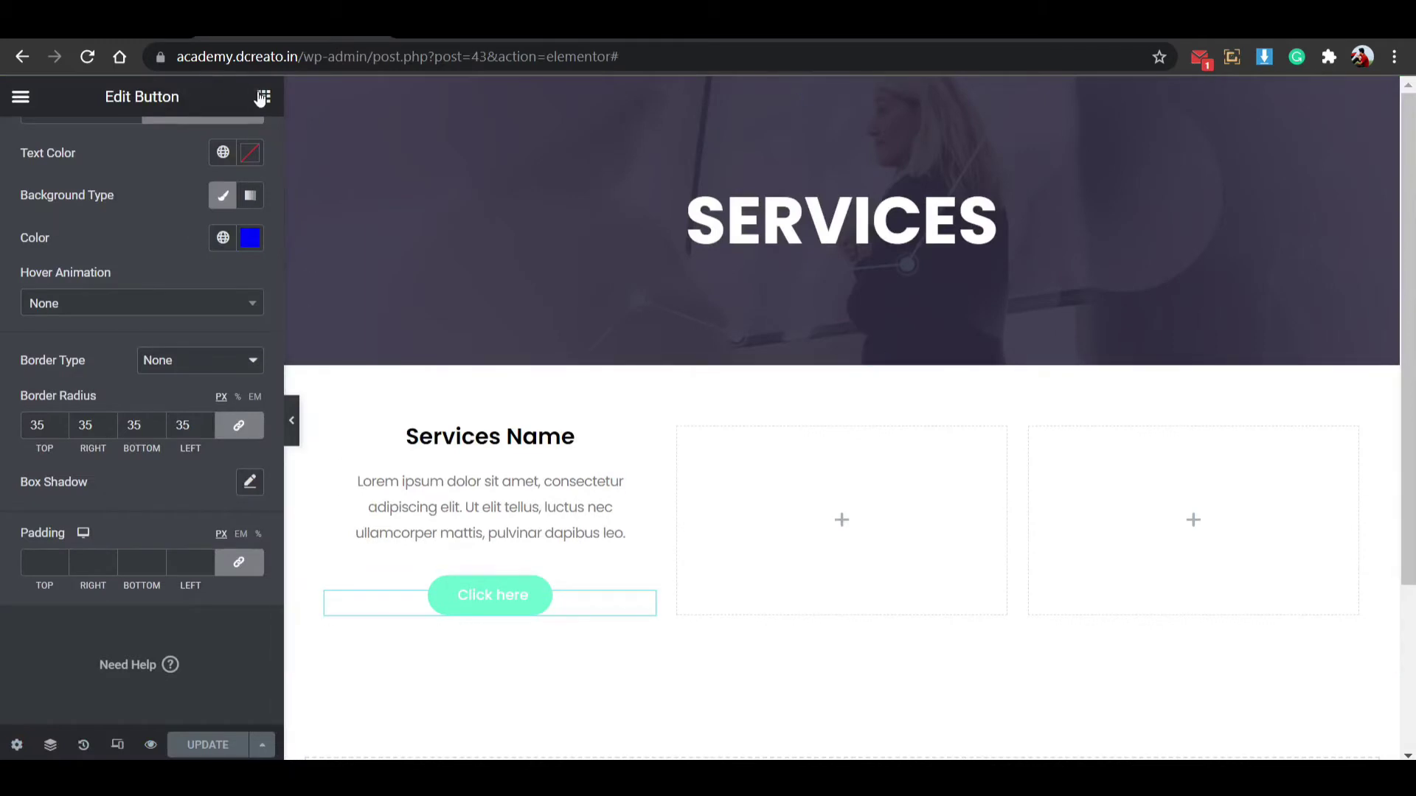
# Find the Icon widget and place it above the Services Name heading in the first column.
pyautogui.click(263, 96)
pyautogui.write('ico')
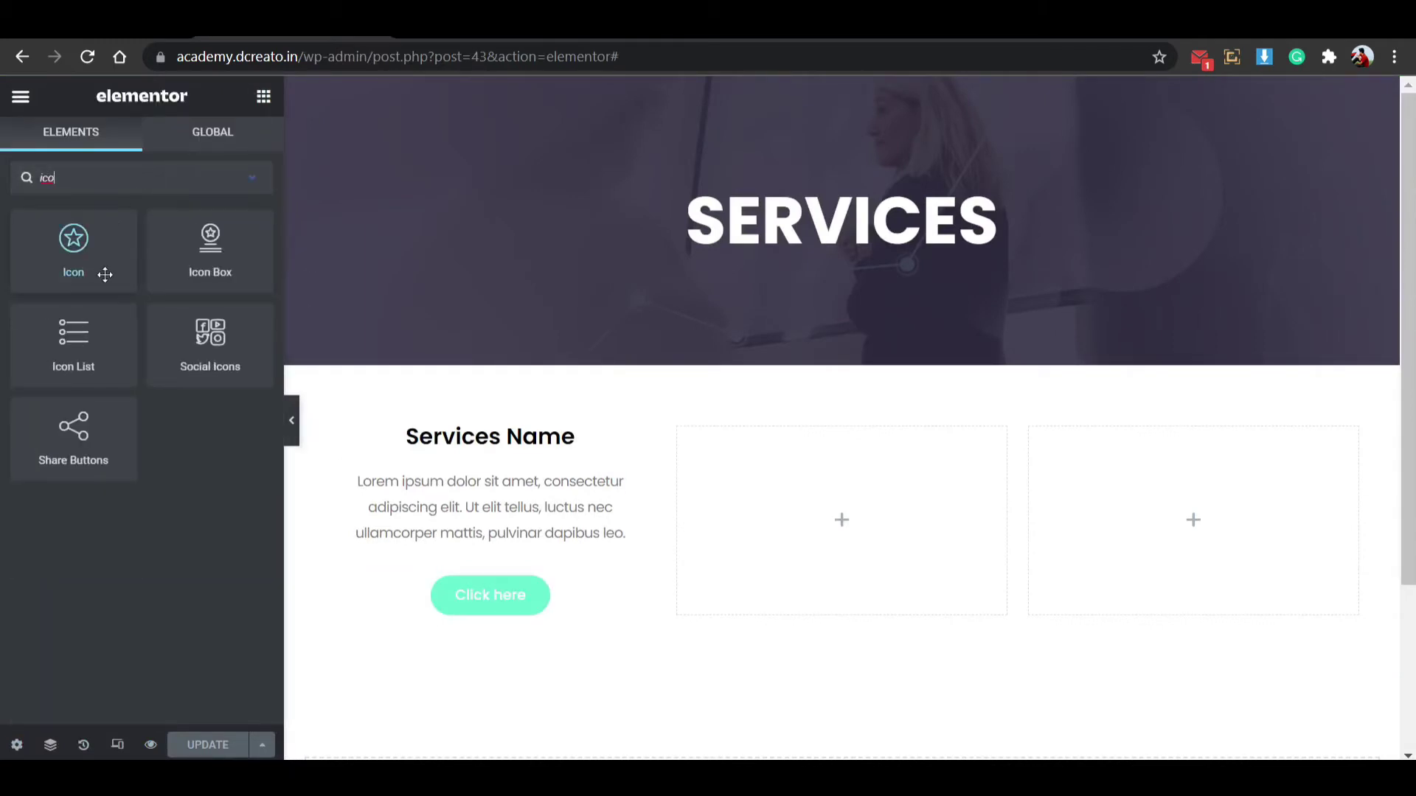
pyautogui.moveTo(103, 274); pyautogui.dragTo(492, 425)
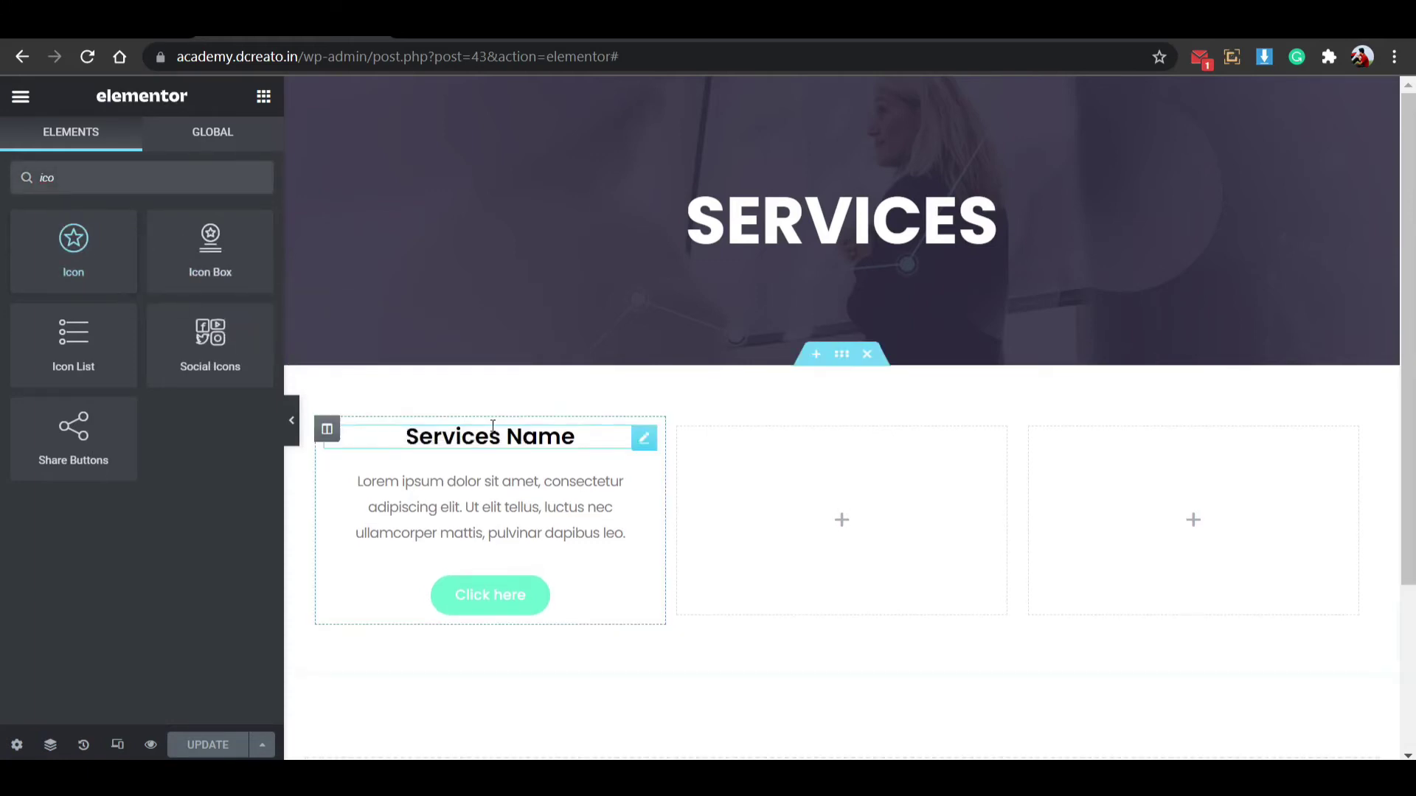
pyautogui.moveTo(65, 249); pyautogui.dragTo(469, 434)
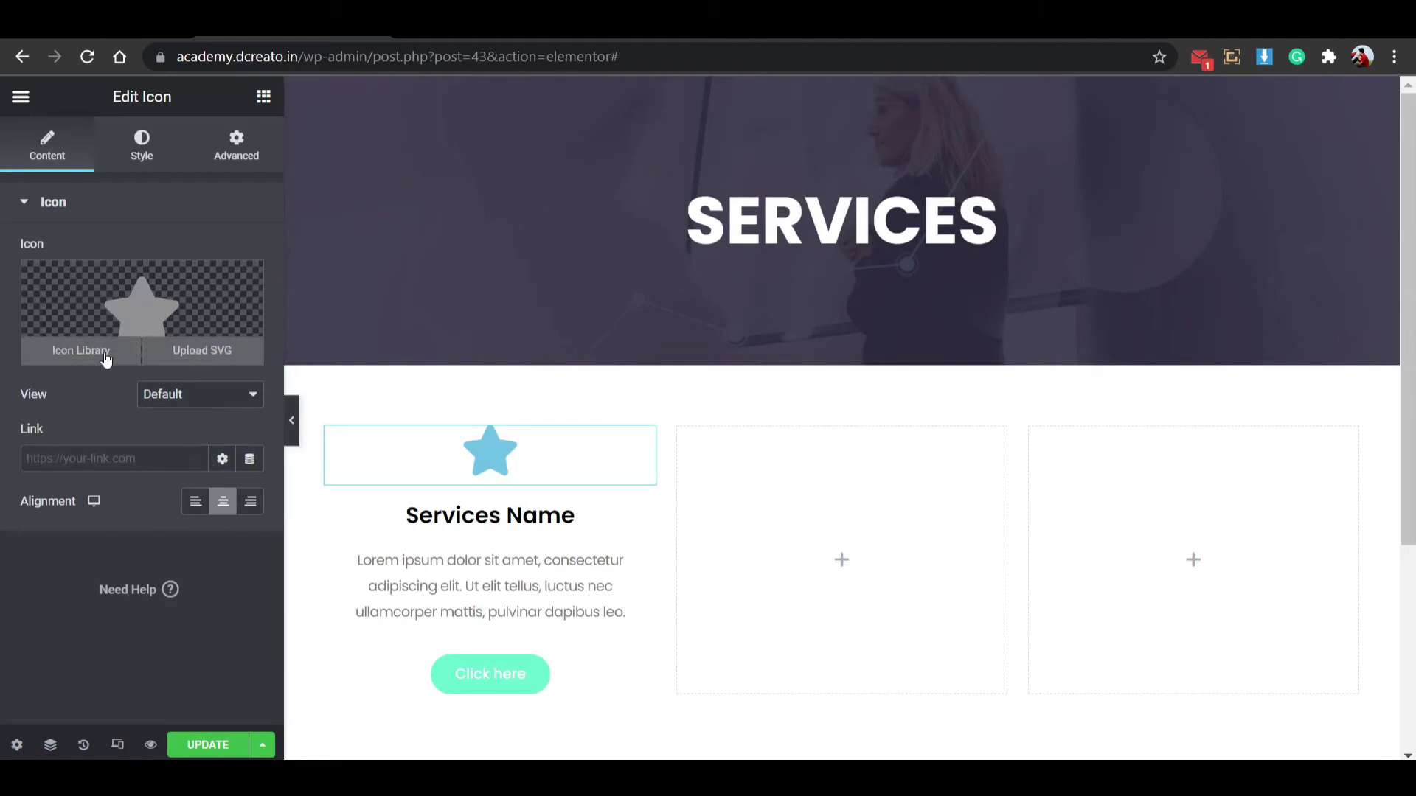
# Search the icon library for "shop" and replace the star icon with the shopping cart.
pyautogui.click(89, 353)
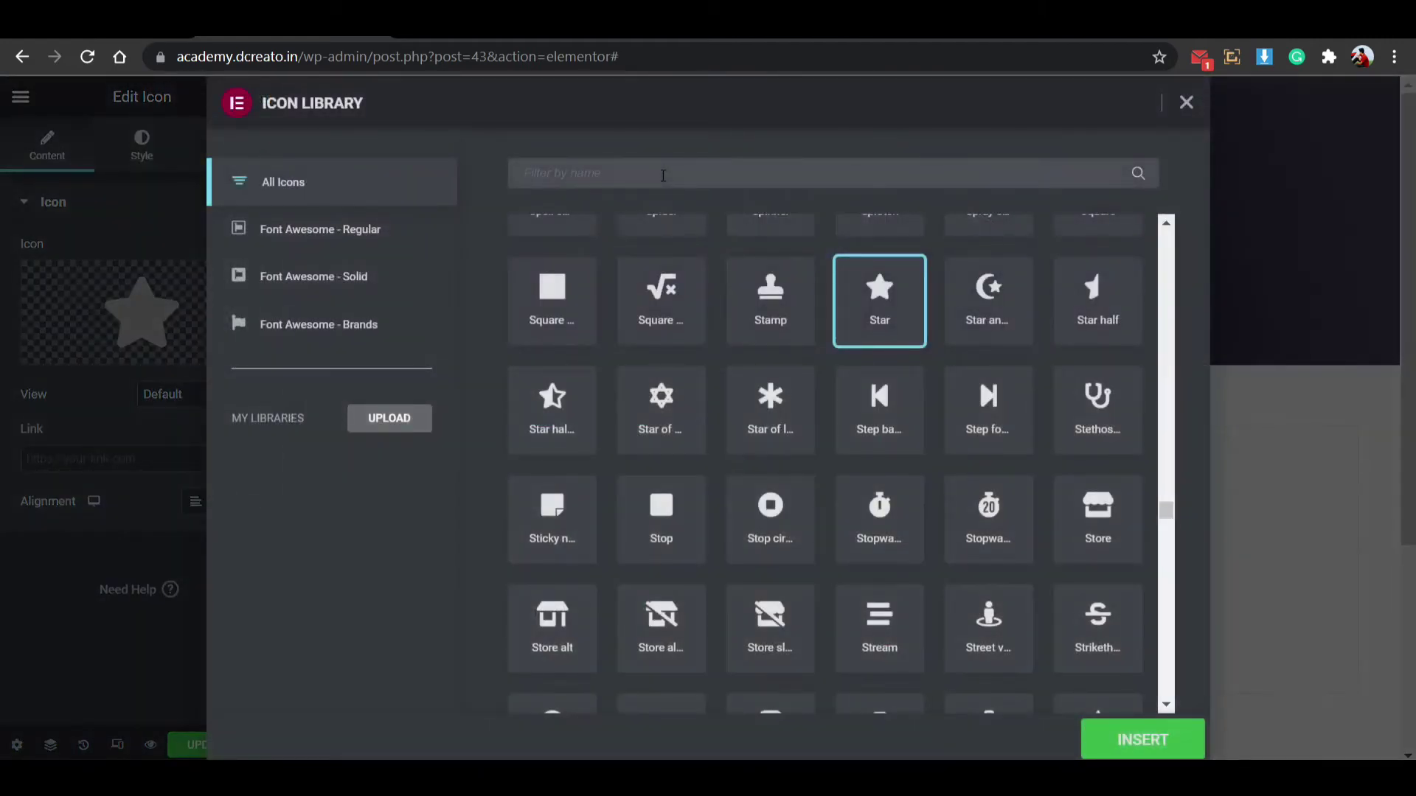
pyautogui.write('shop')
pyautogui.click(892, 306)
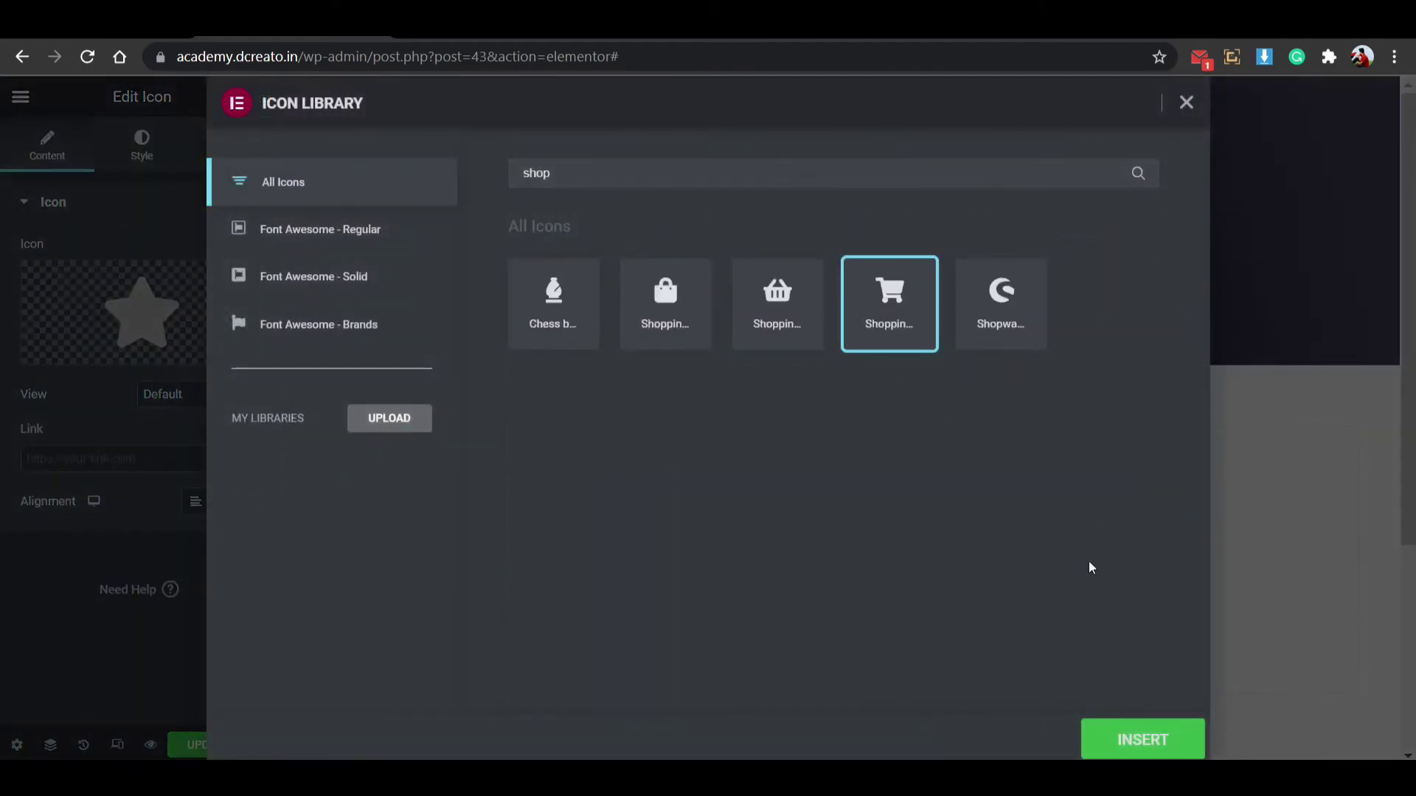
pyautogui.click(1132, 745)
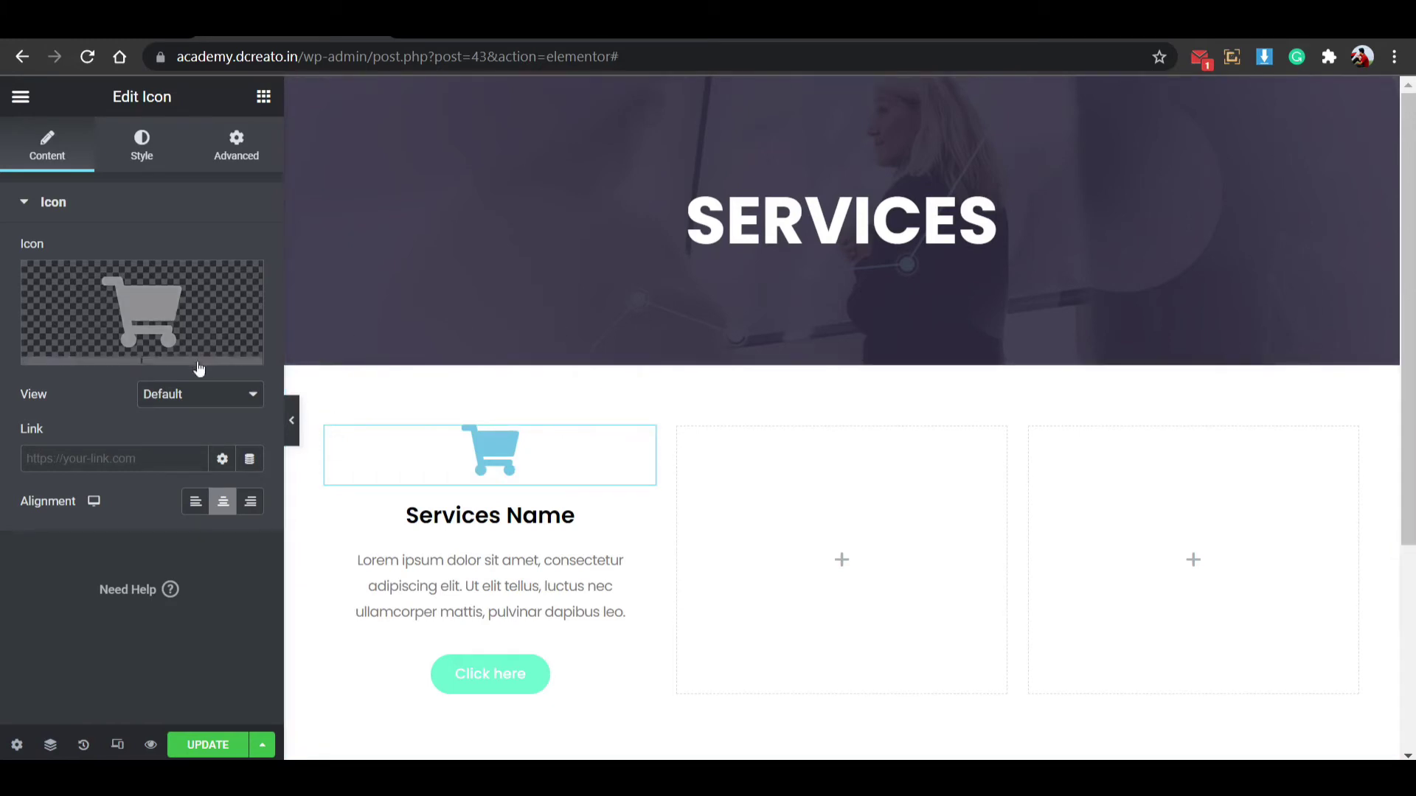
# Switch to the Lordicon website, open its home page and examine how many free icons the library offers.
pyautogui.click(1032, 30)
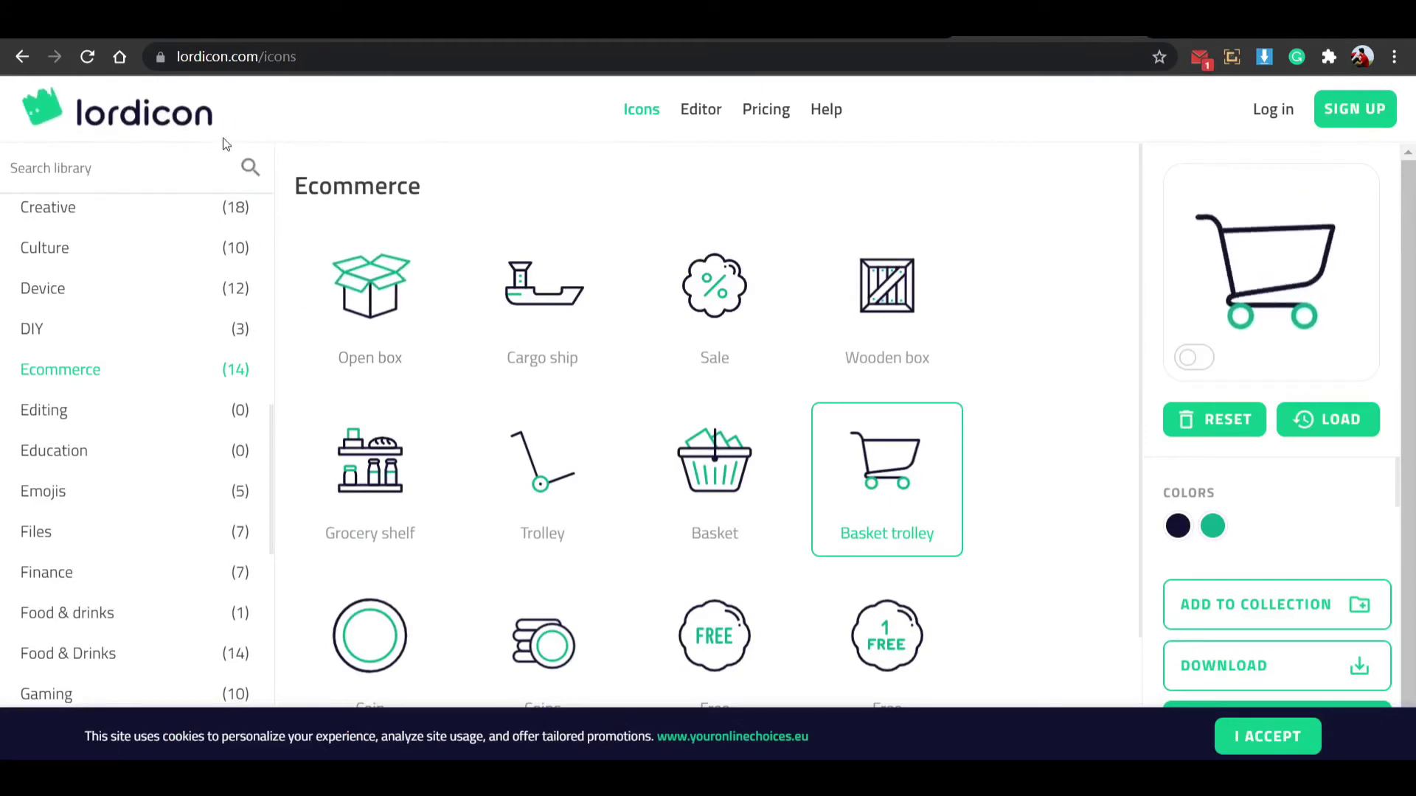
pyautogui.click(190, 126)
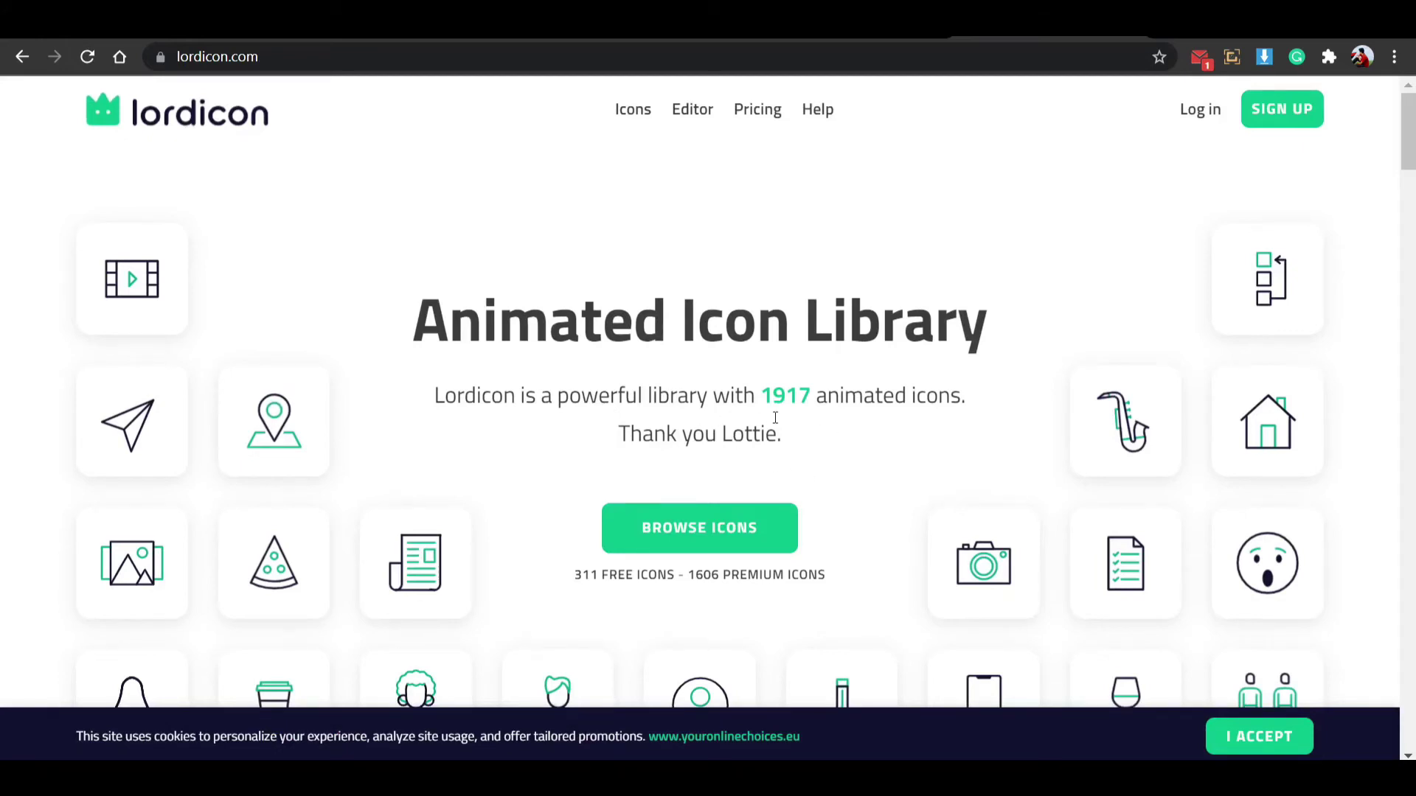
pyautogui.moveTo(570, 576); pyautogui.dragTo(677, 577)
pyautogui.click(684, 604)
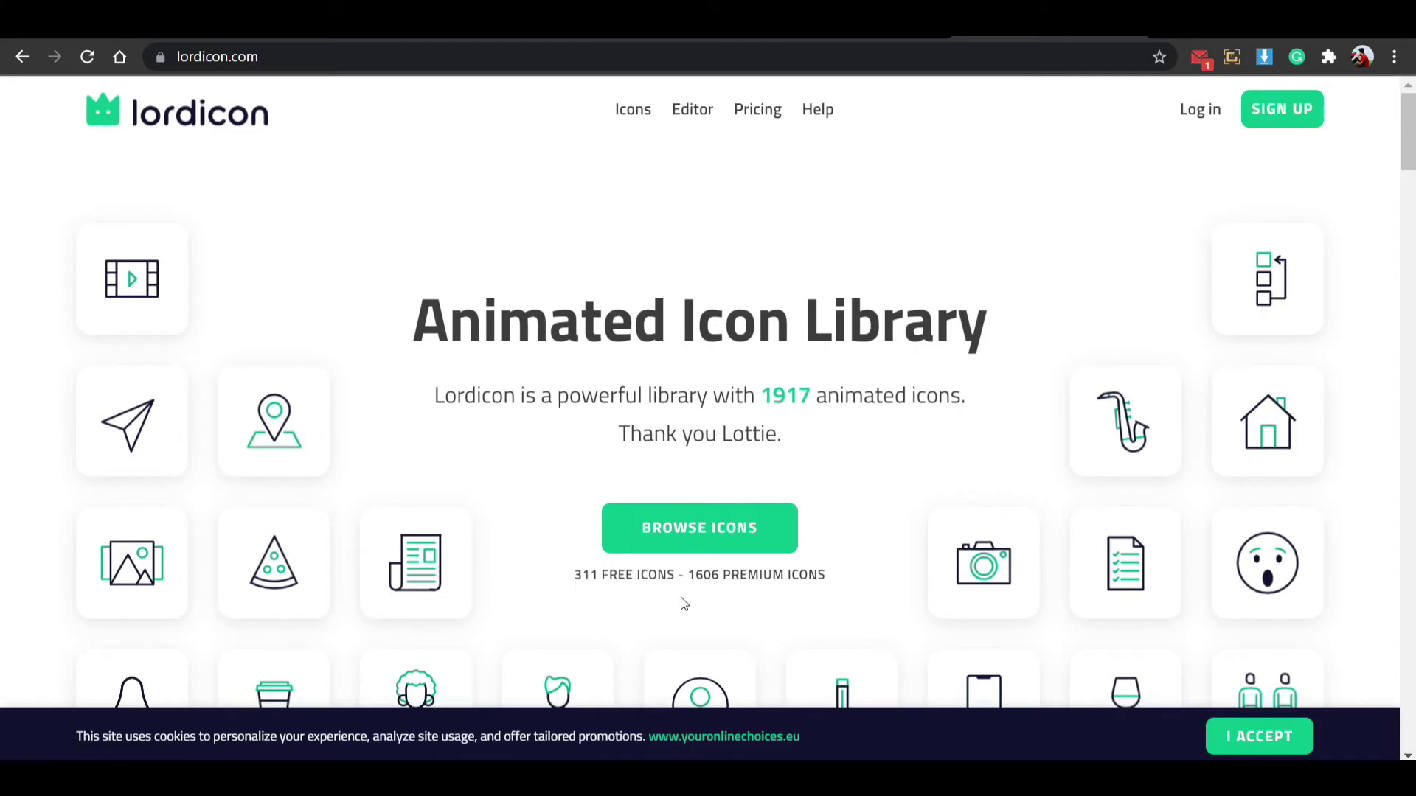
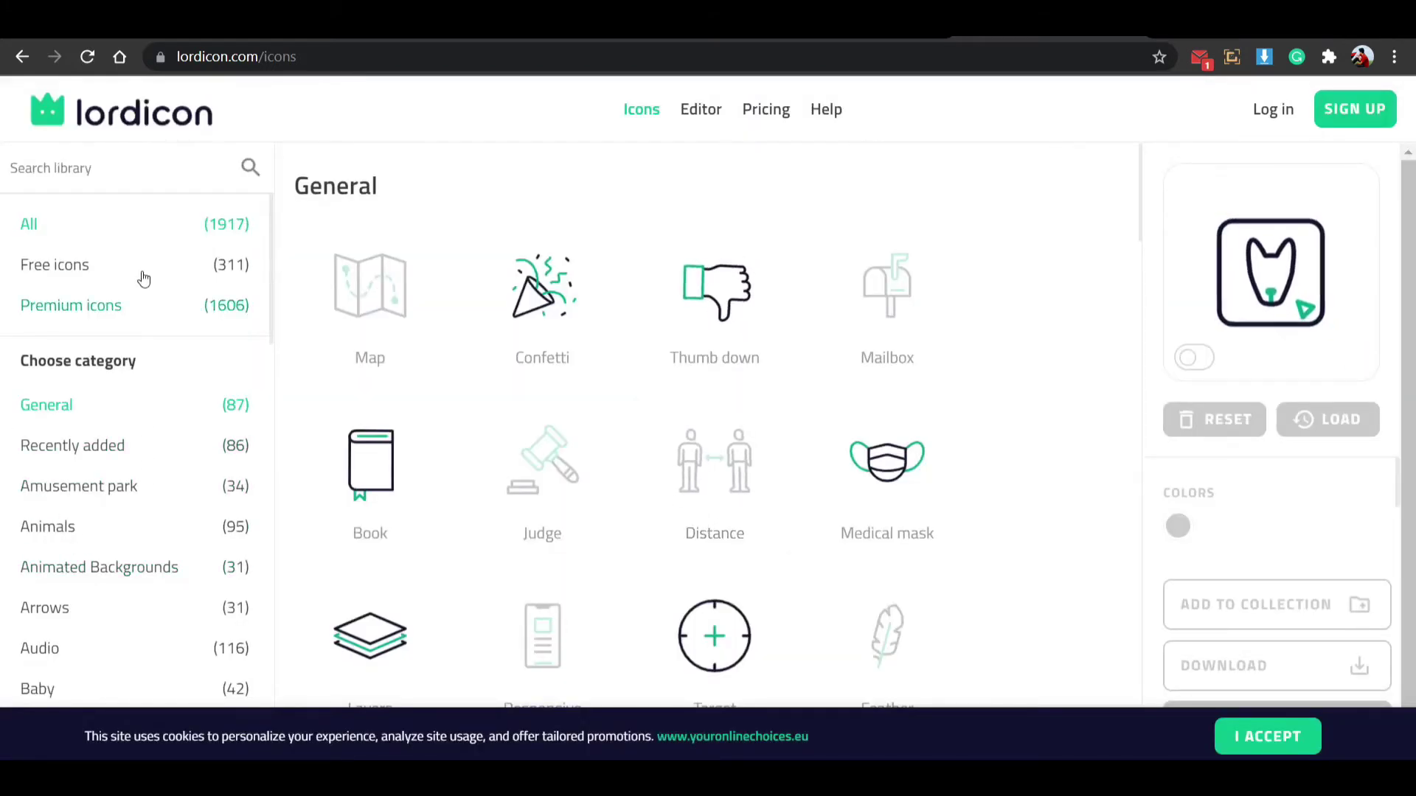
# Filter the icon library to free icons and look through the General category.
pyautogui.click(113, 272)
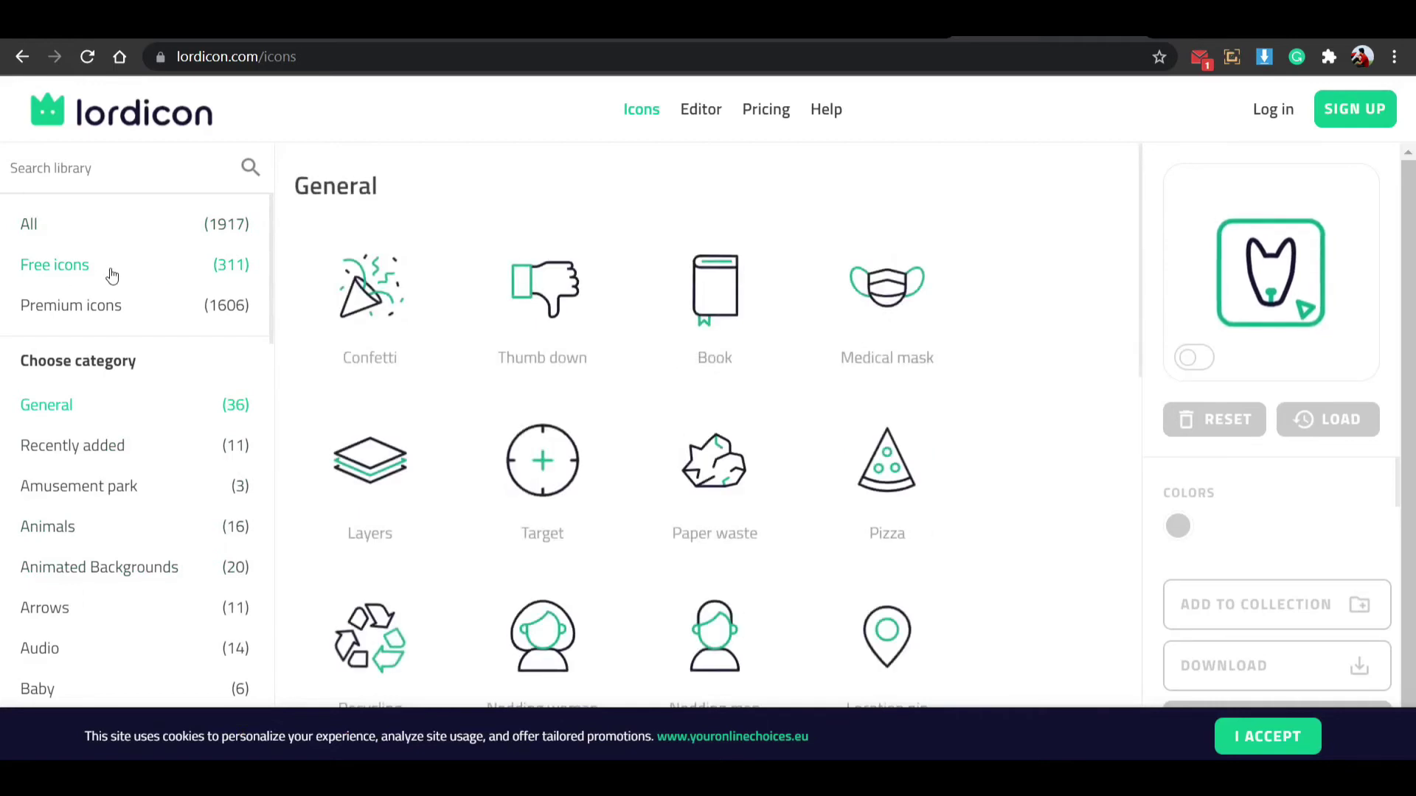
pyautogui.scroll(-15, 463, 379)
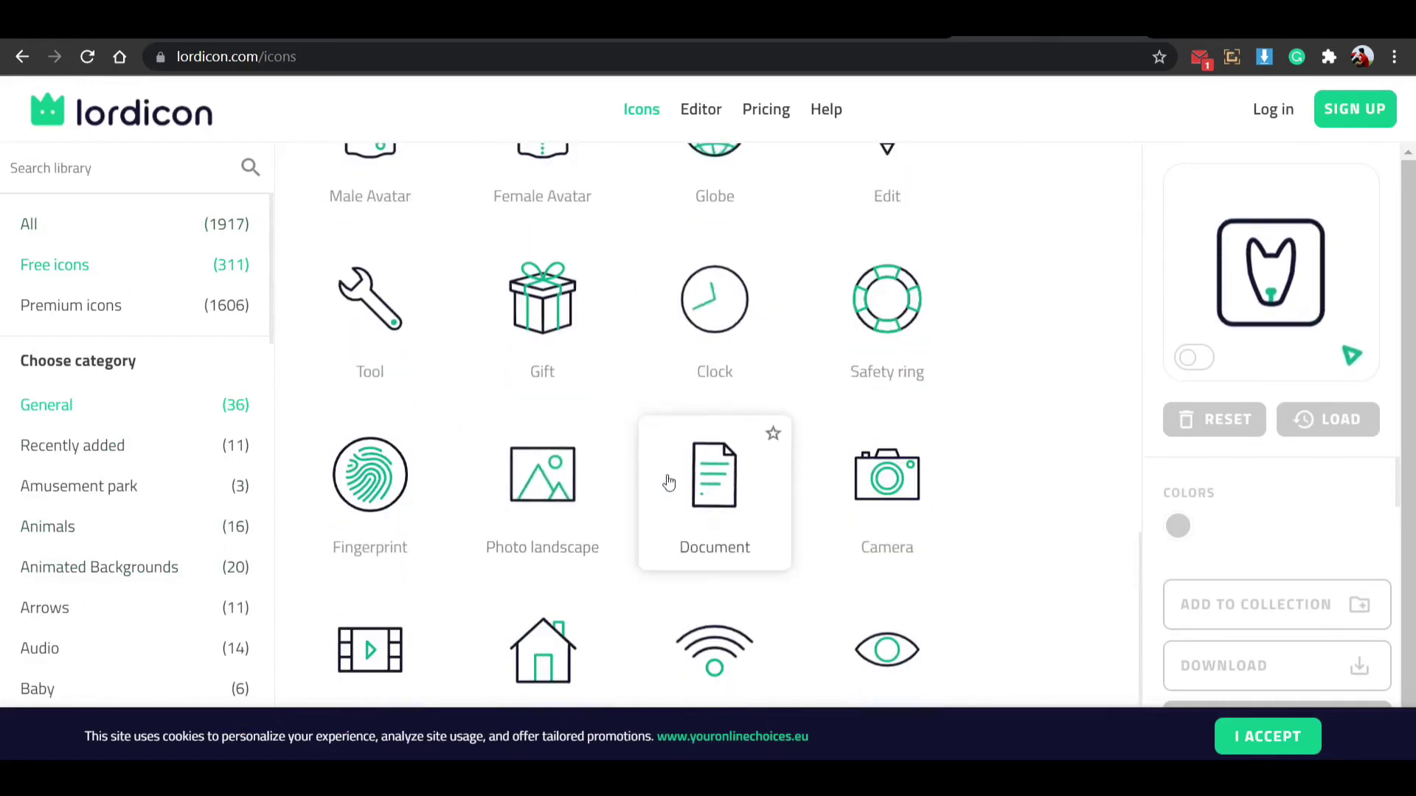
pyautogui.scroll(12, 670, 480)
pyautogui.scroll(3, 669, 487)
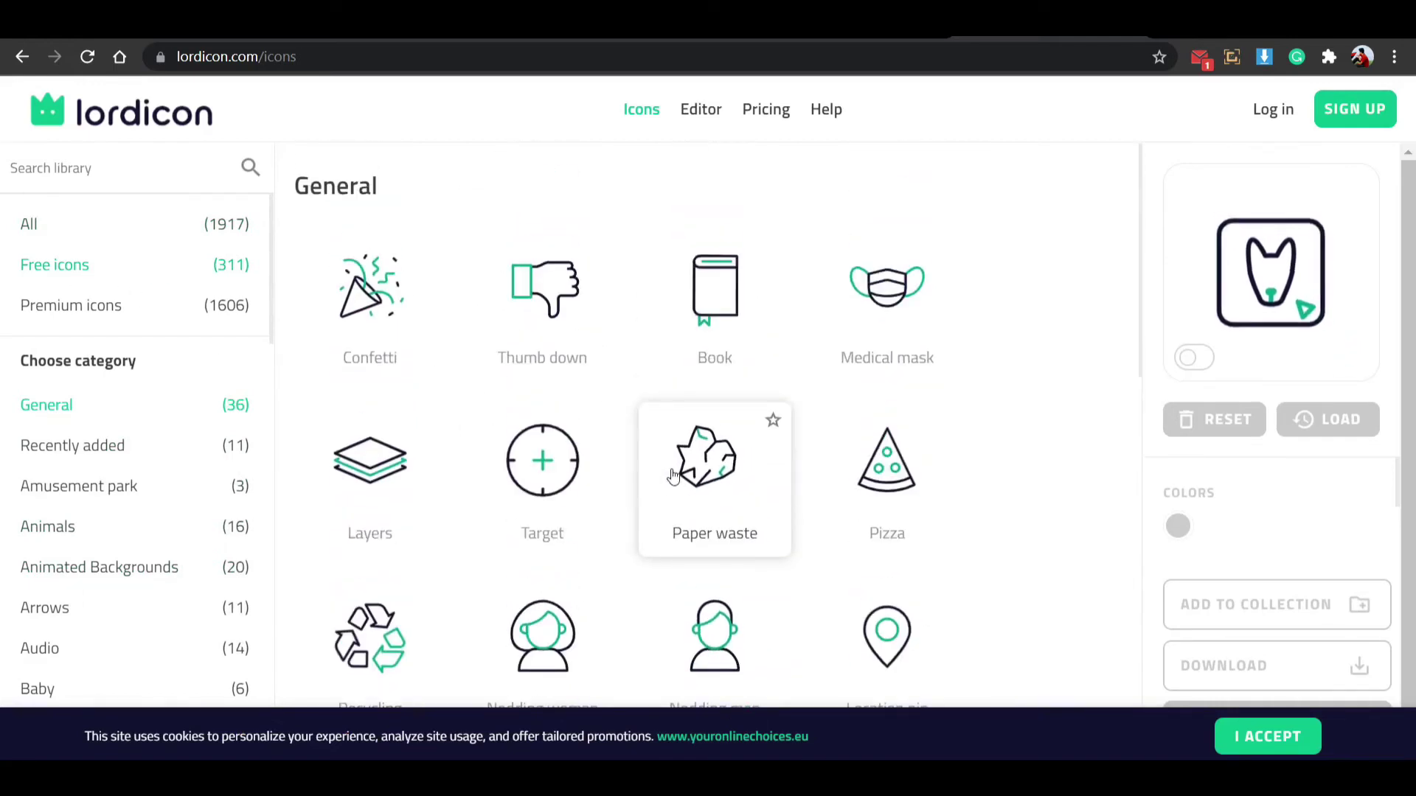
pyautogui.scroll(-2, 673, 476)
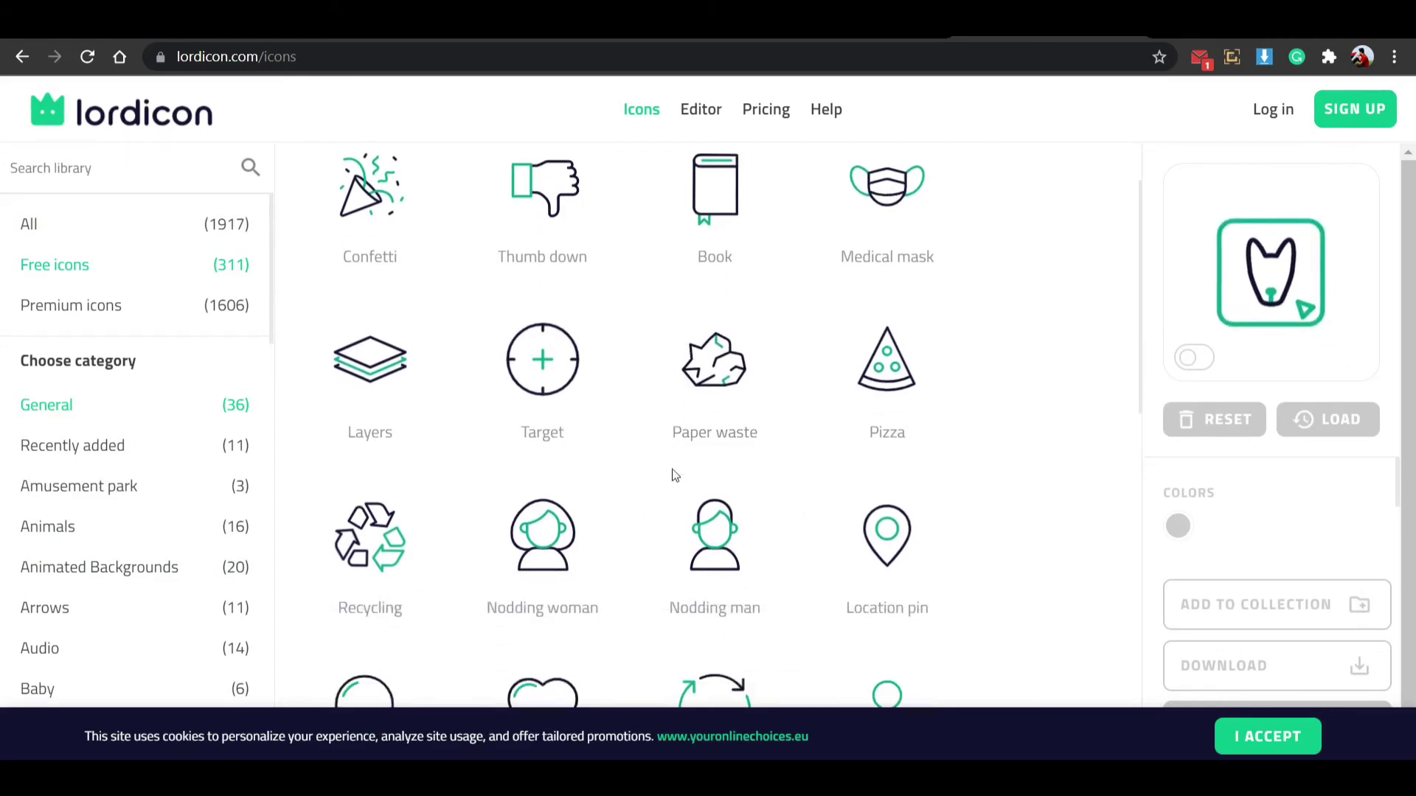
pyautogui.scroll(2, 664, 479)
# Open the Ecommerce category of the free icons and select the Open box icon.
pyautogui.scroll(-5, 23, 560)
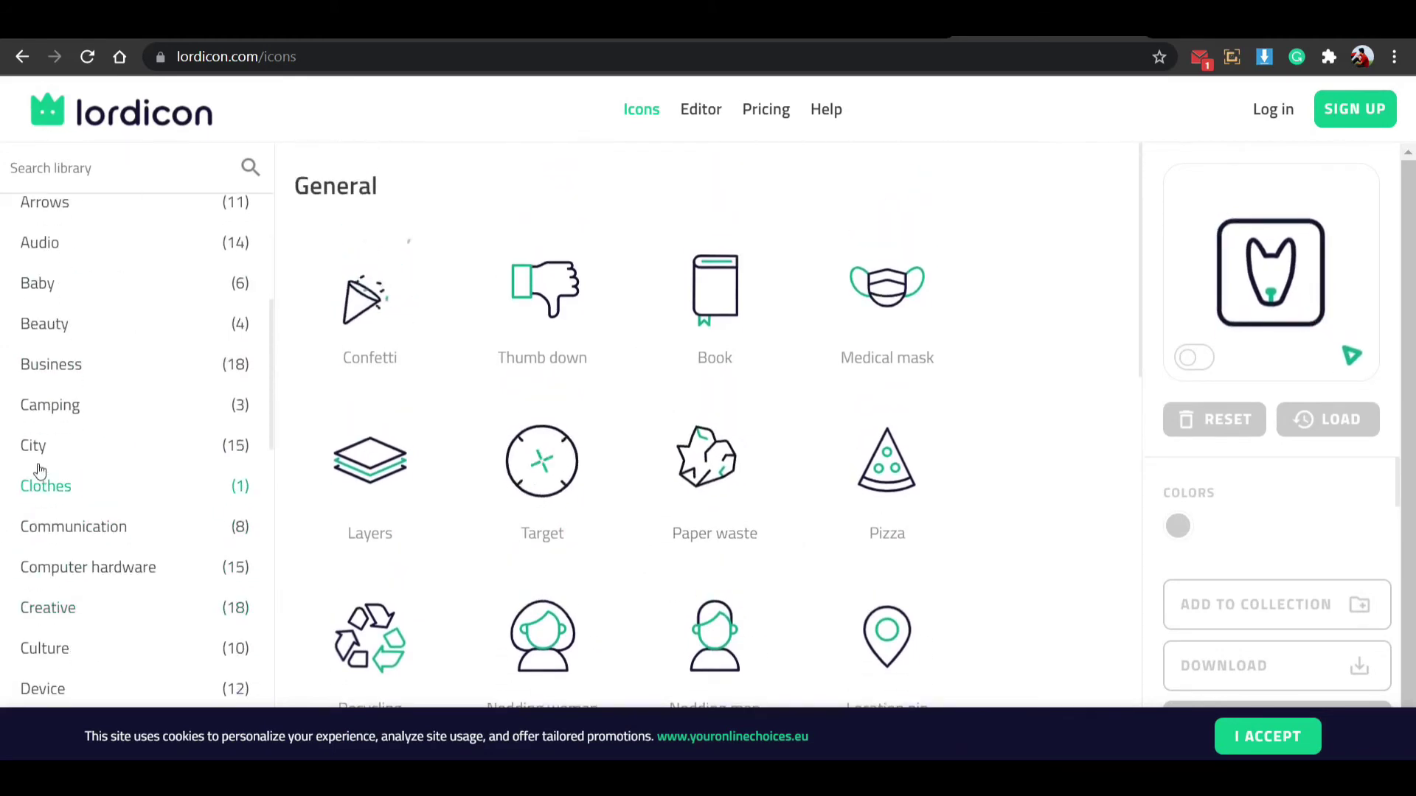
pyautogui.scroll(-4, 59, 575)
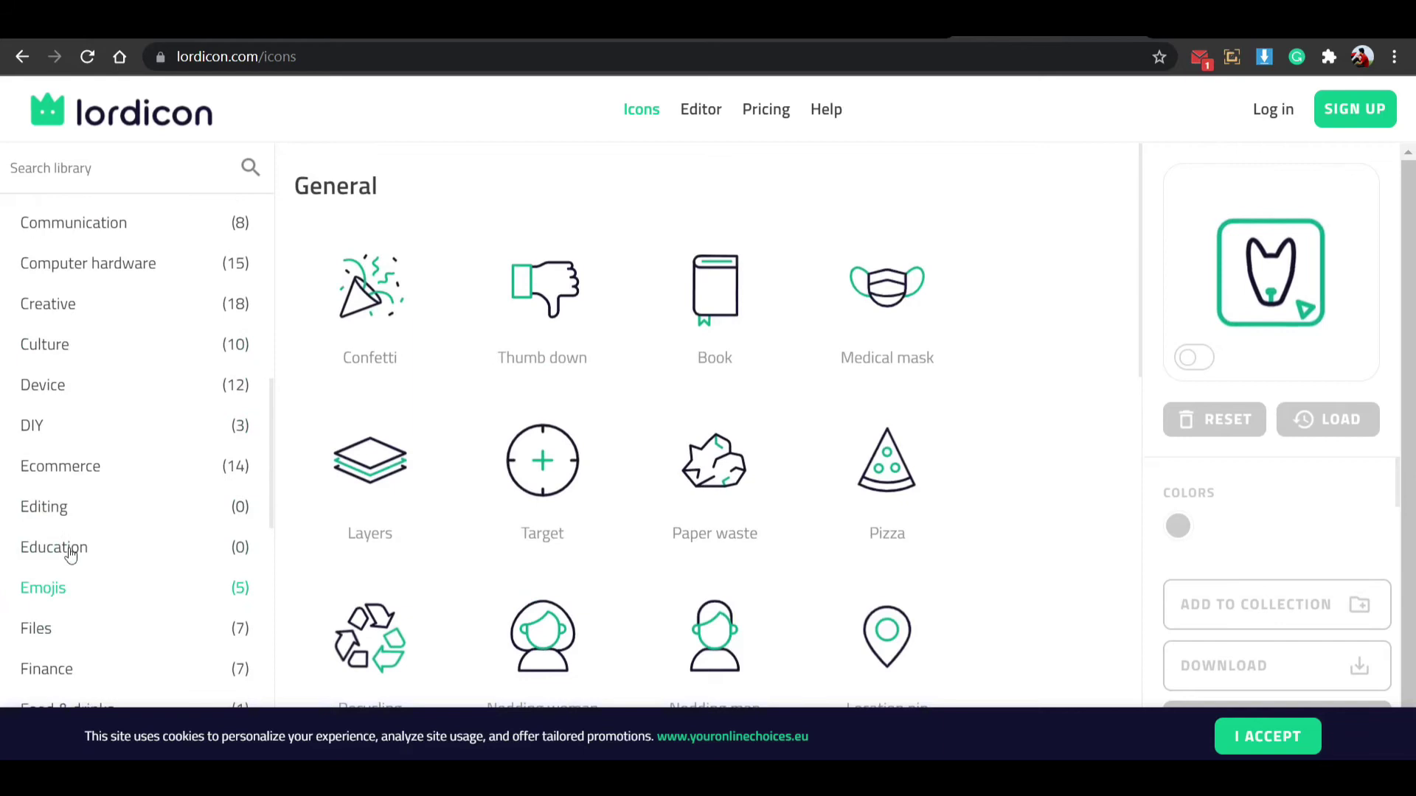
pyautogui.click(76, 483)
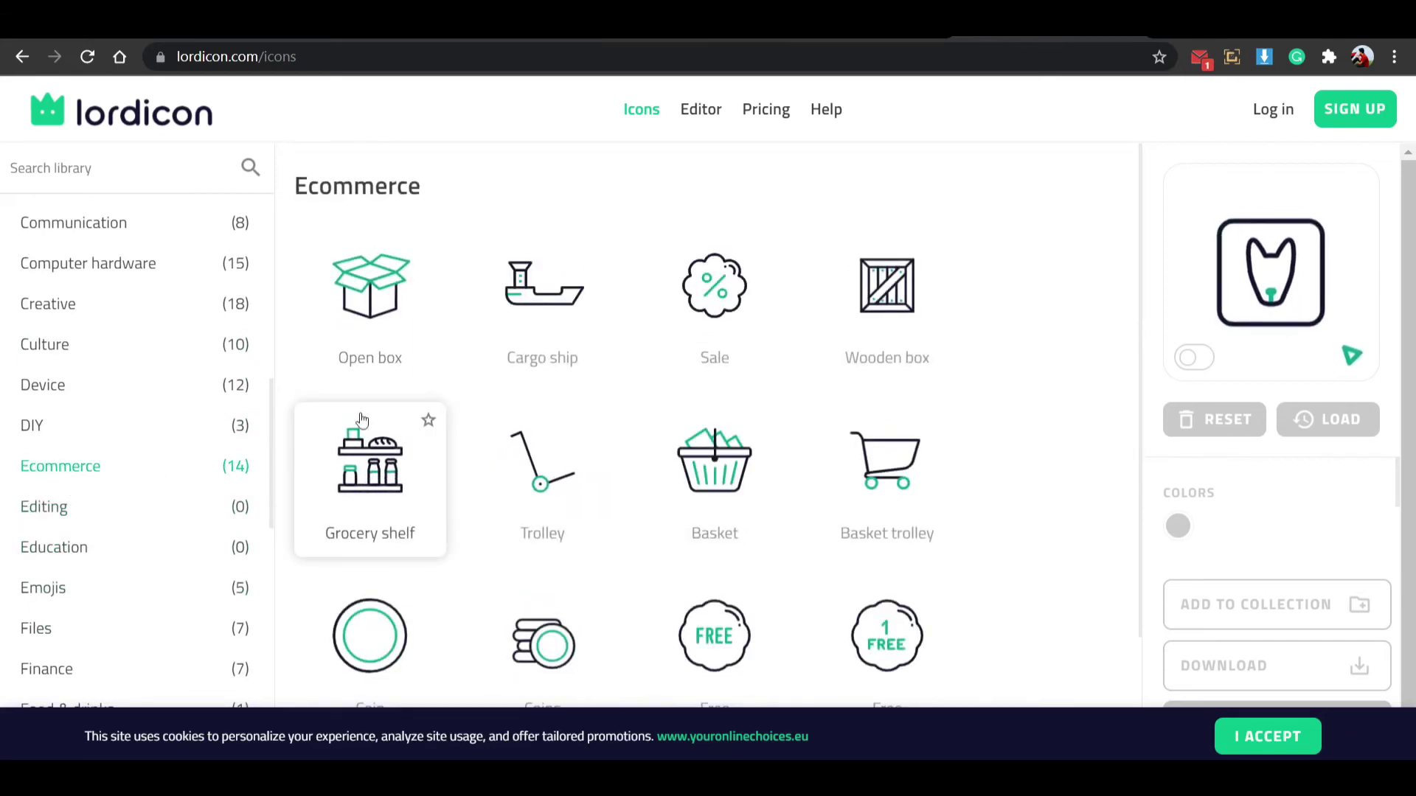
pyautogui.click(390, 336)
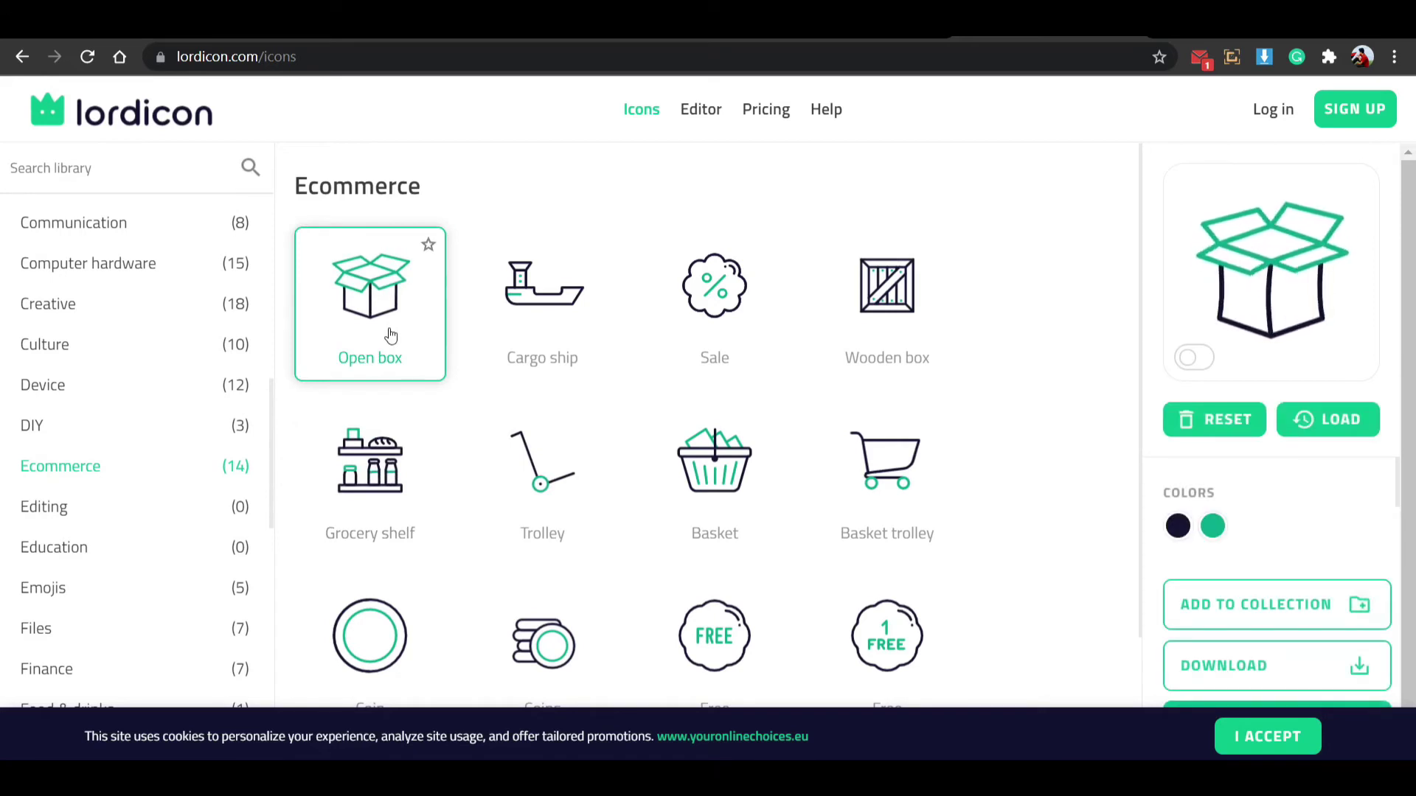
# Recolour the green flaps of the Open box icon deep blue (2516c7) and apply the colour.
pyautogui.click(1212, 528)
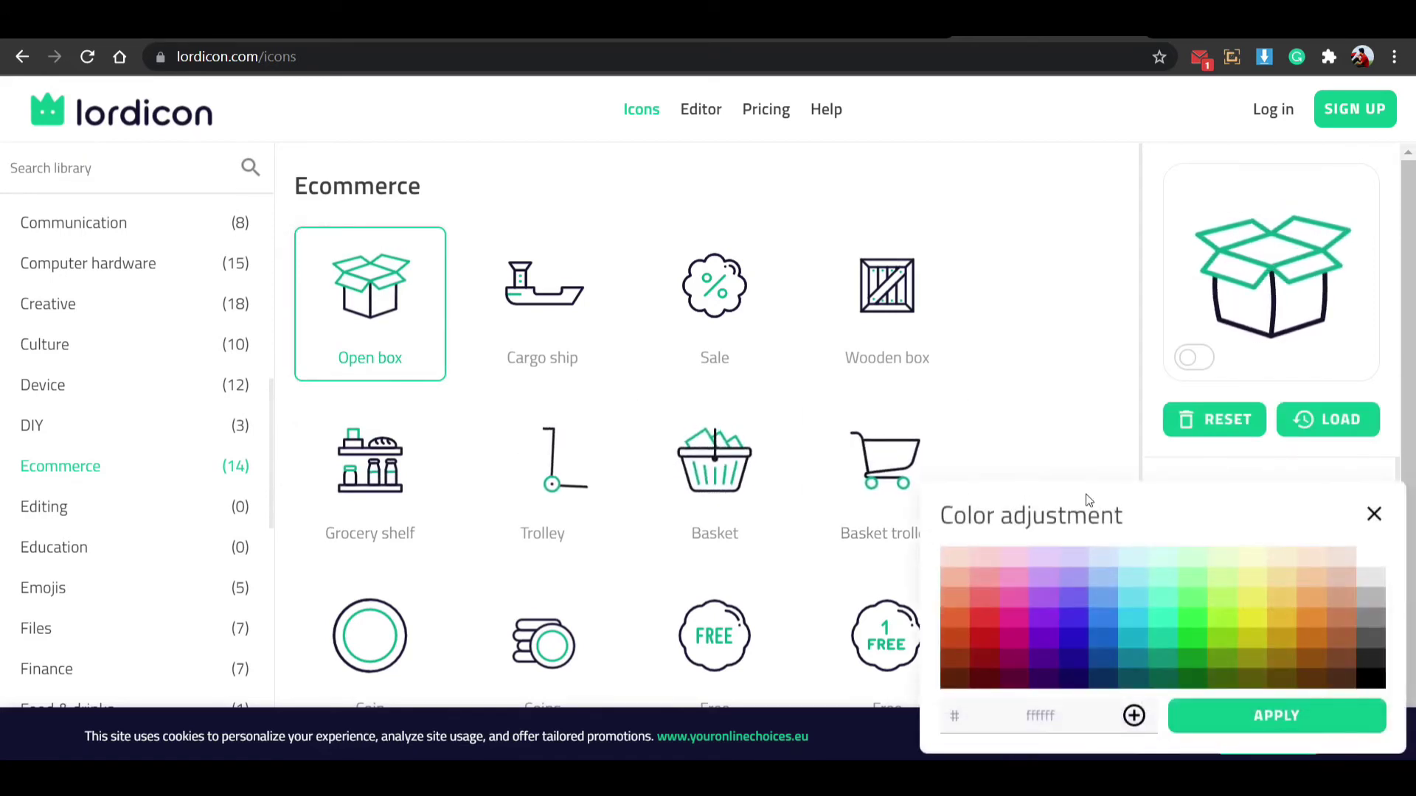
pyautogui.click(1077, 643)
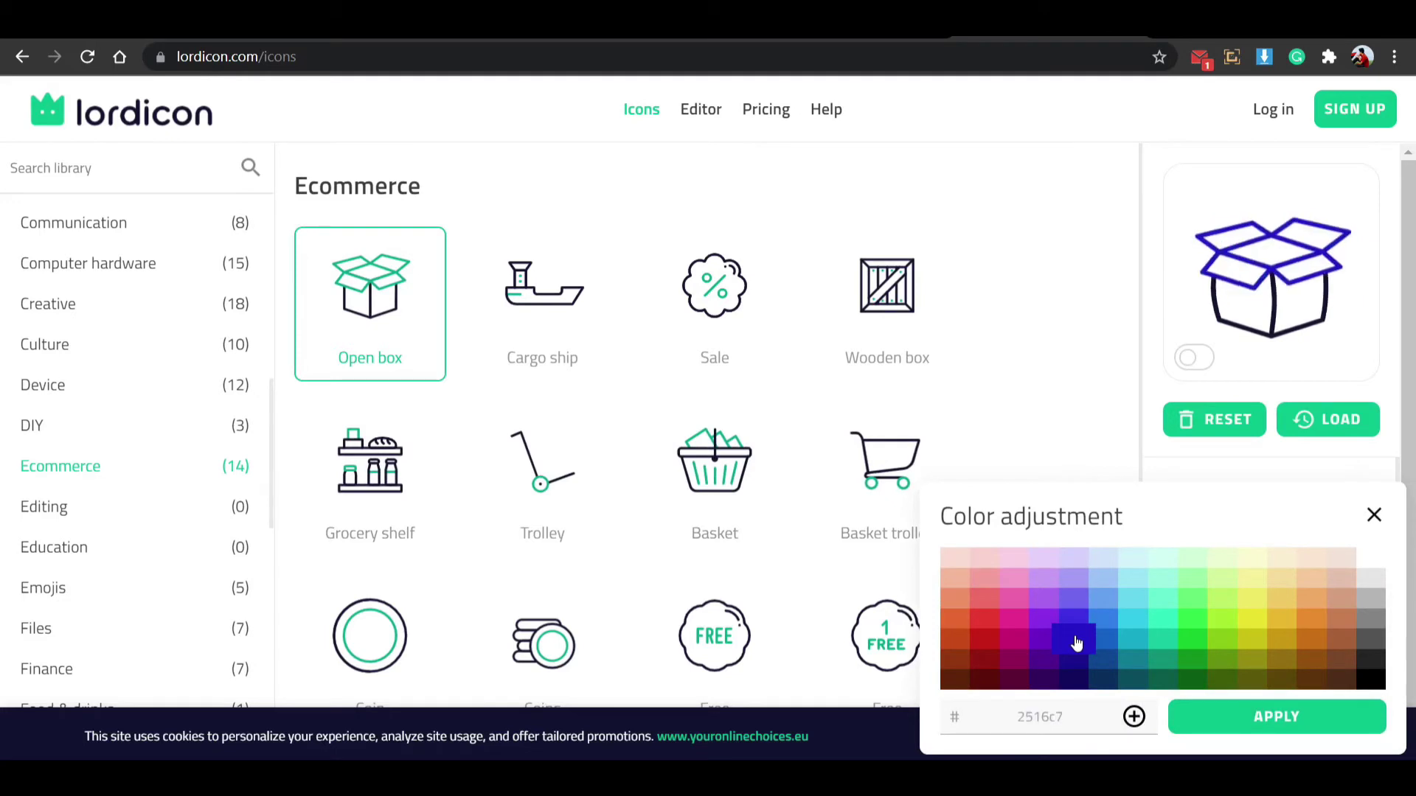
pyautogui.click(1348, 718)
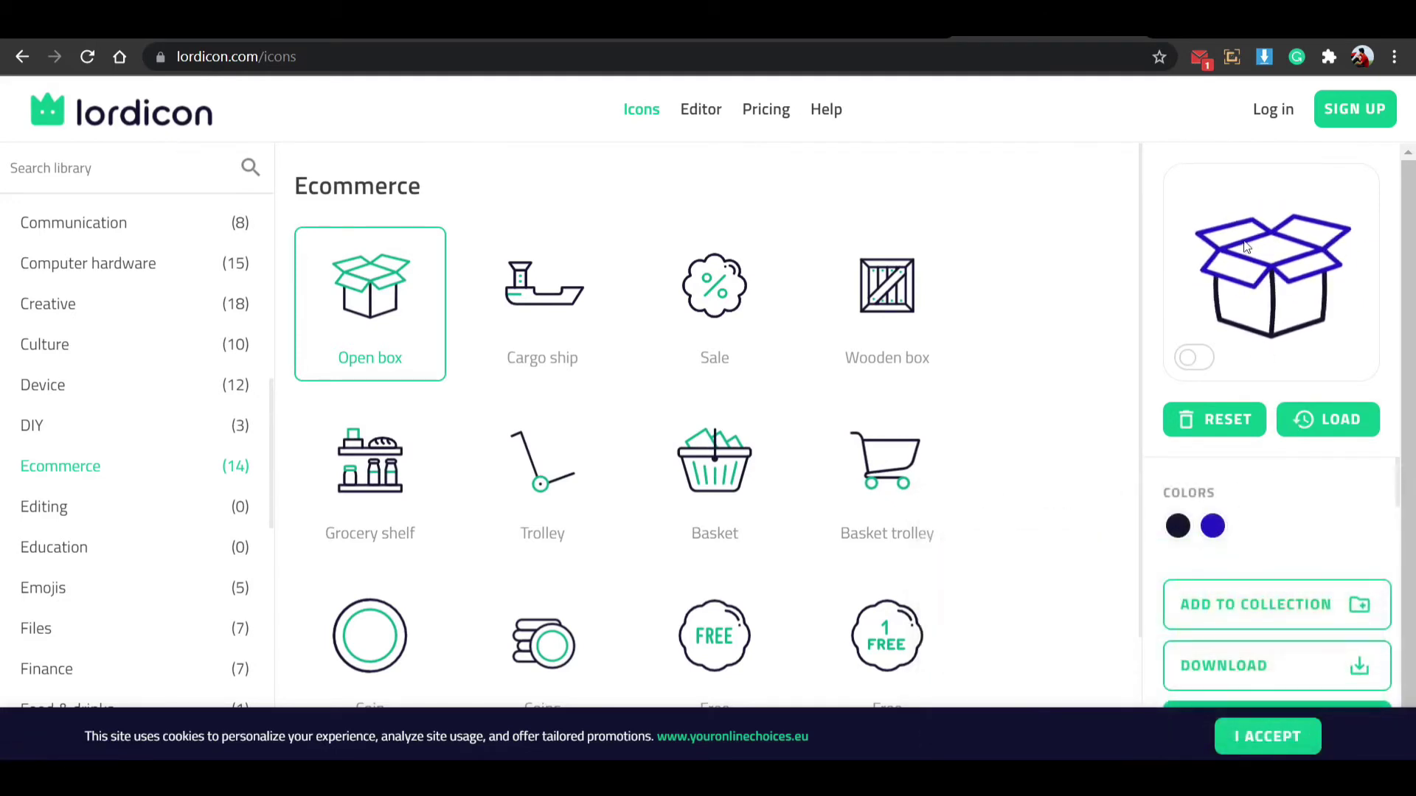
# Preview the Open box icon on a dark background and return to the light one.
pyautogui.click(1196, 367)
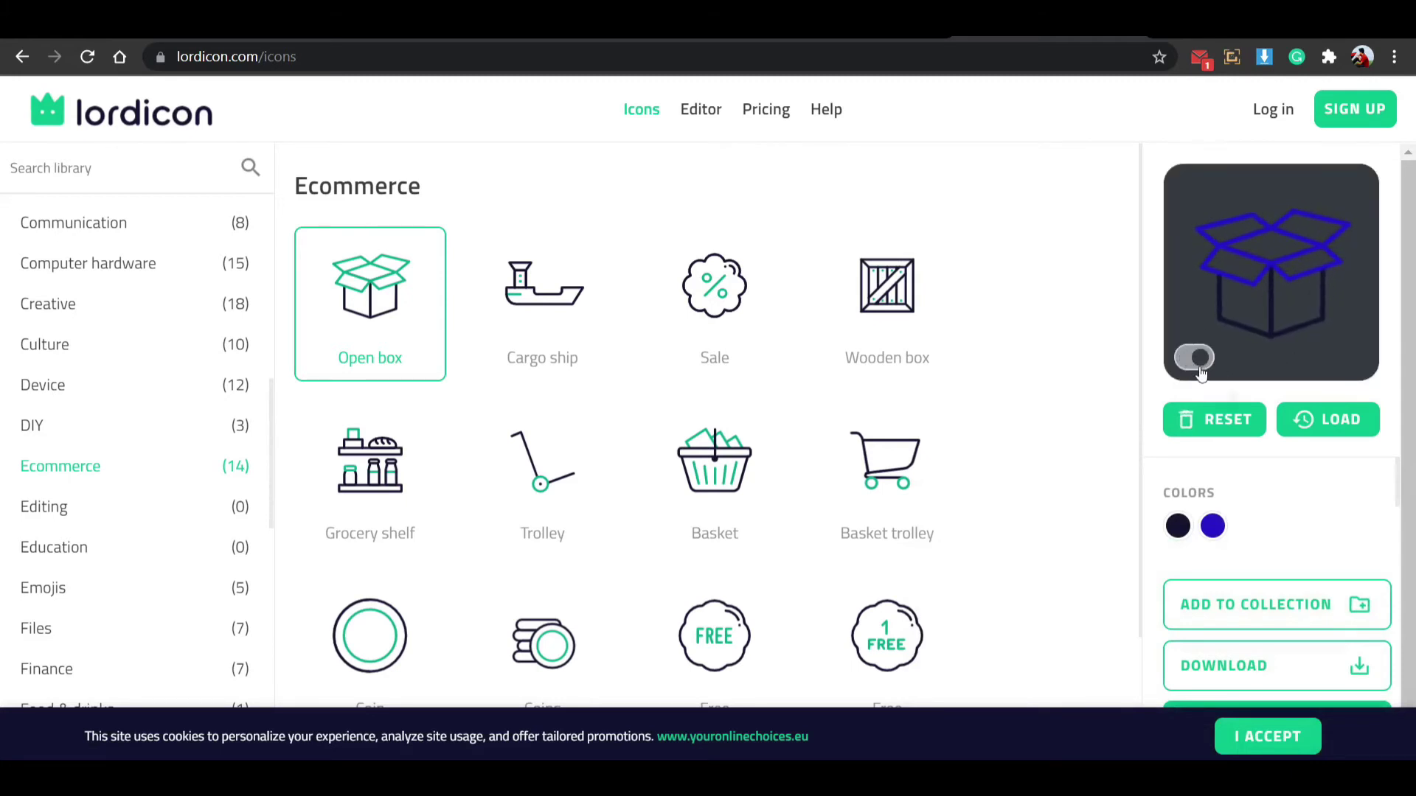
pyautogui.click(1199, 372)
pyautogui.click(1199, 371)
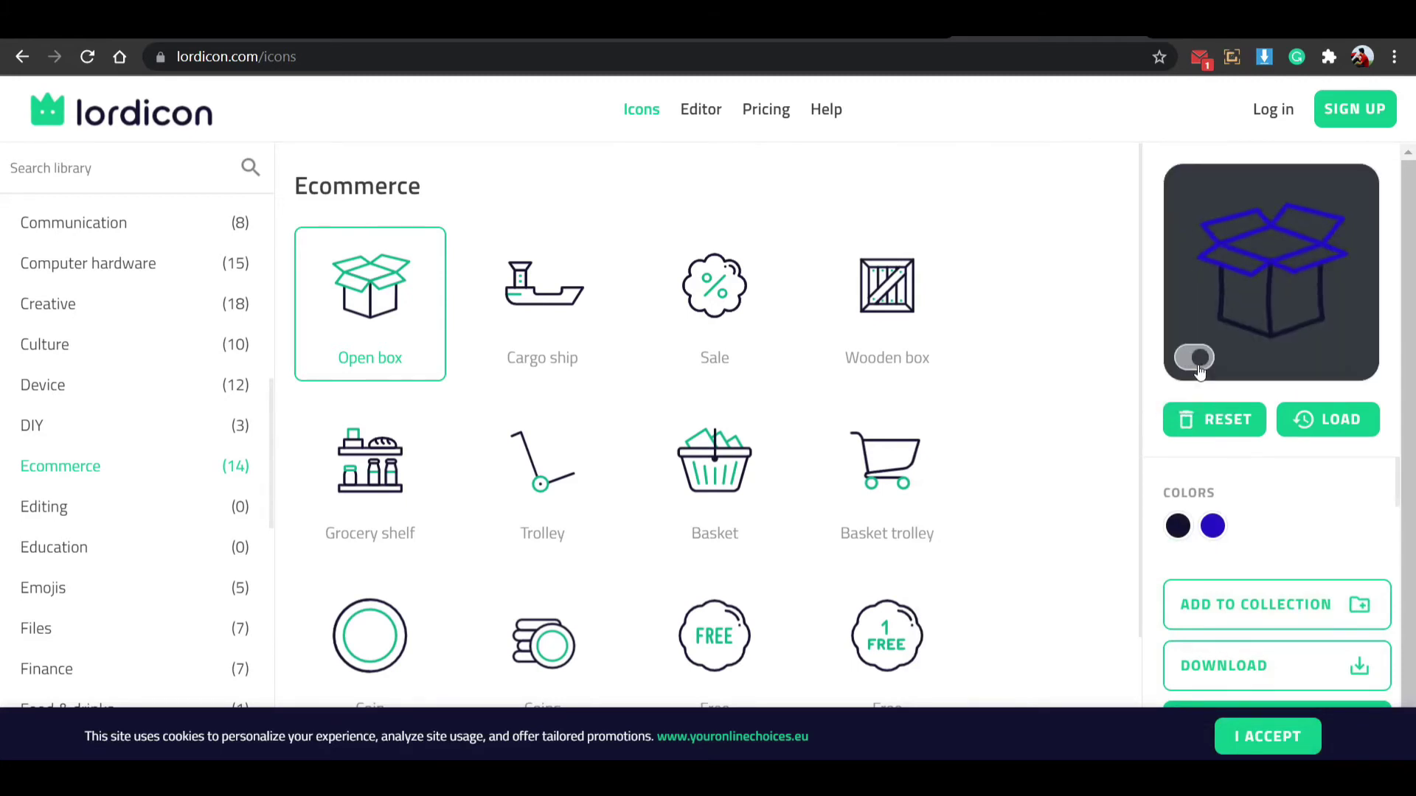
pyautogui.click(1199, 371)
# Recolour the dark body outline of the Open box icon light mint green and apply the colour.
pyautogui.click(1213, 525)
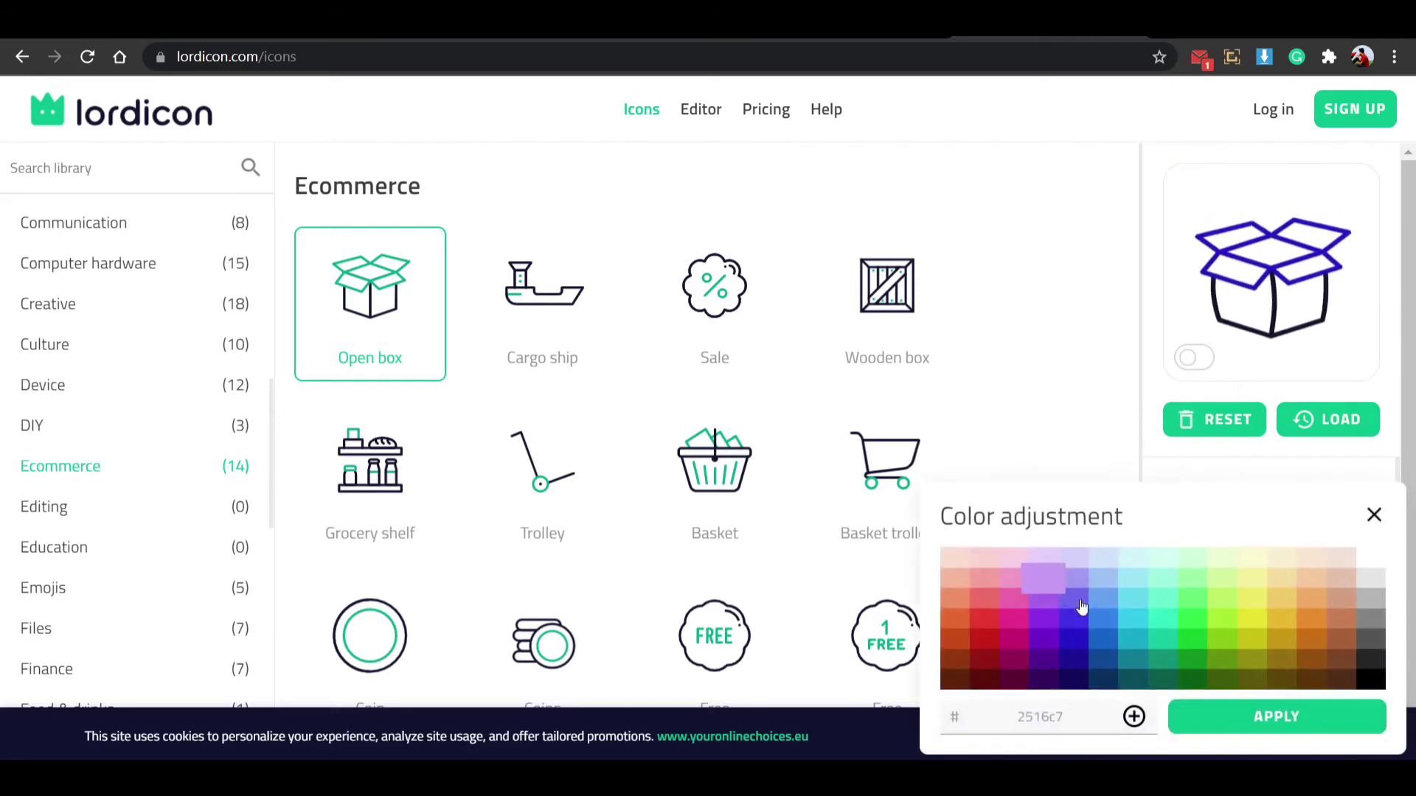
pyautogui.click(1166, 610)
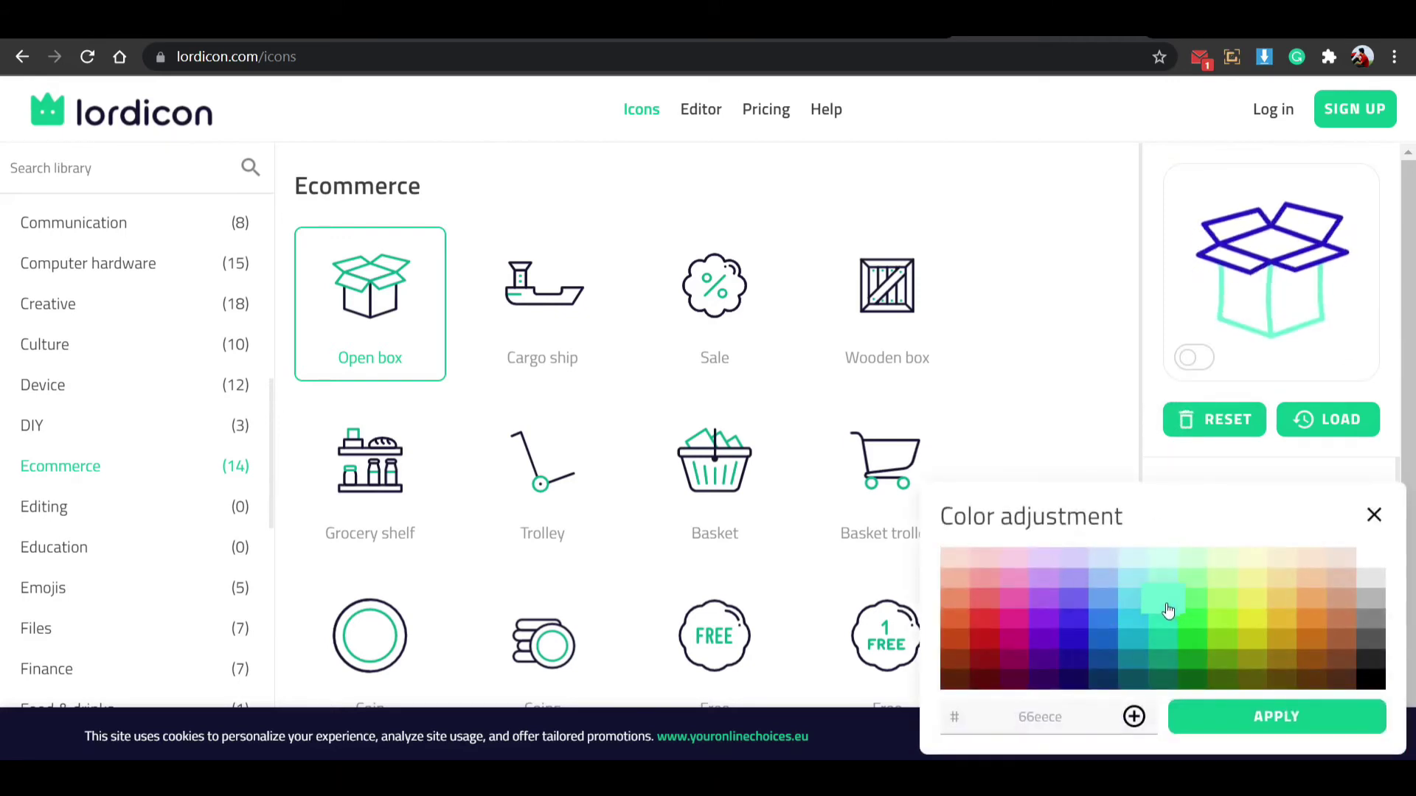
pyautogui.click(1289, 723)
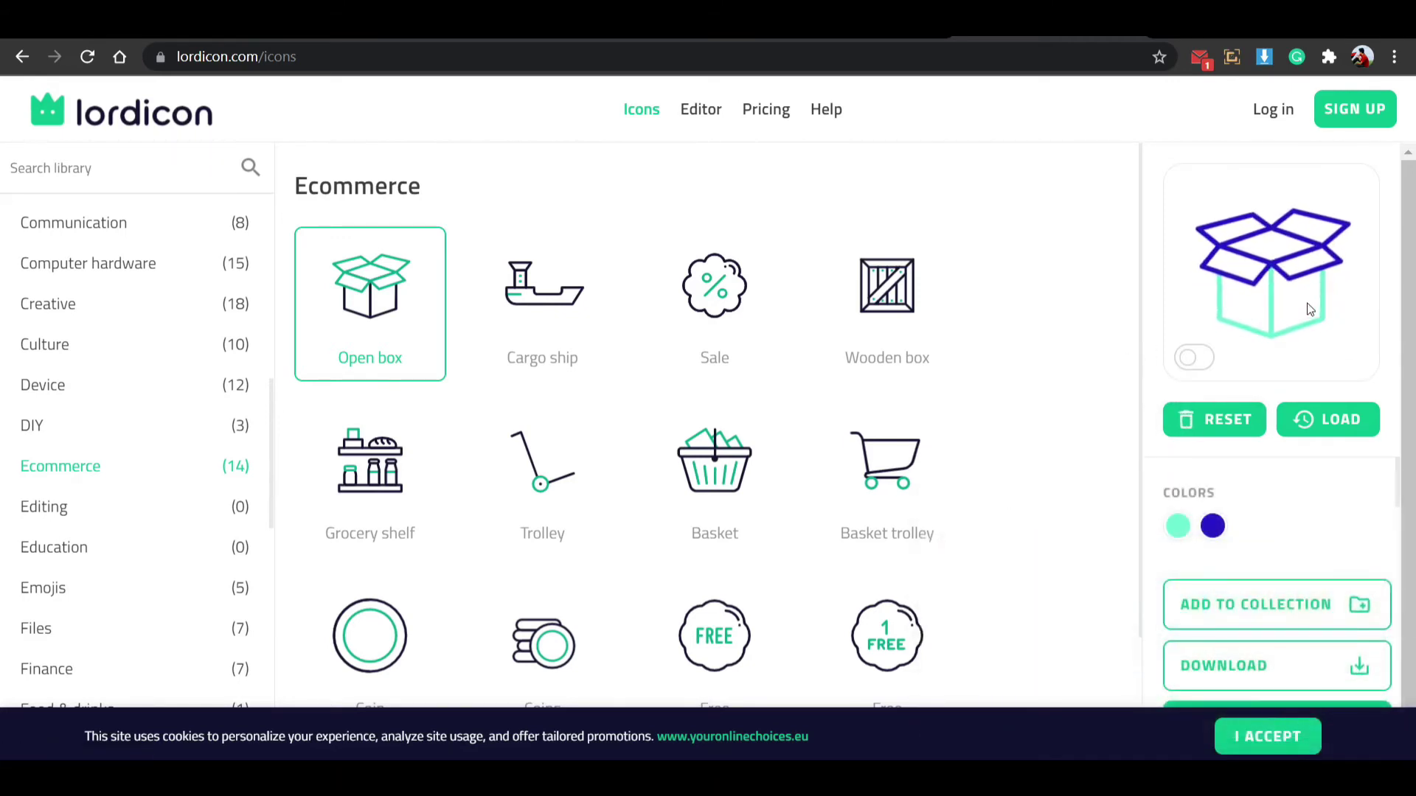
# Review the download formats for the edited Open box icon and download it as JSON (Lottie).
pyautogui.click(1246, 686)
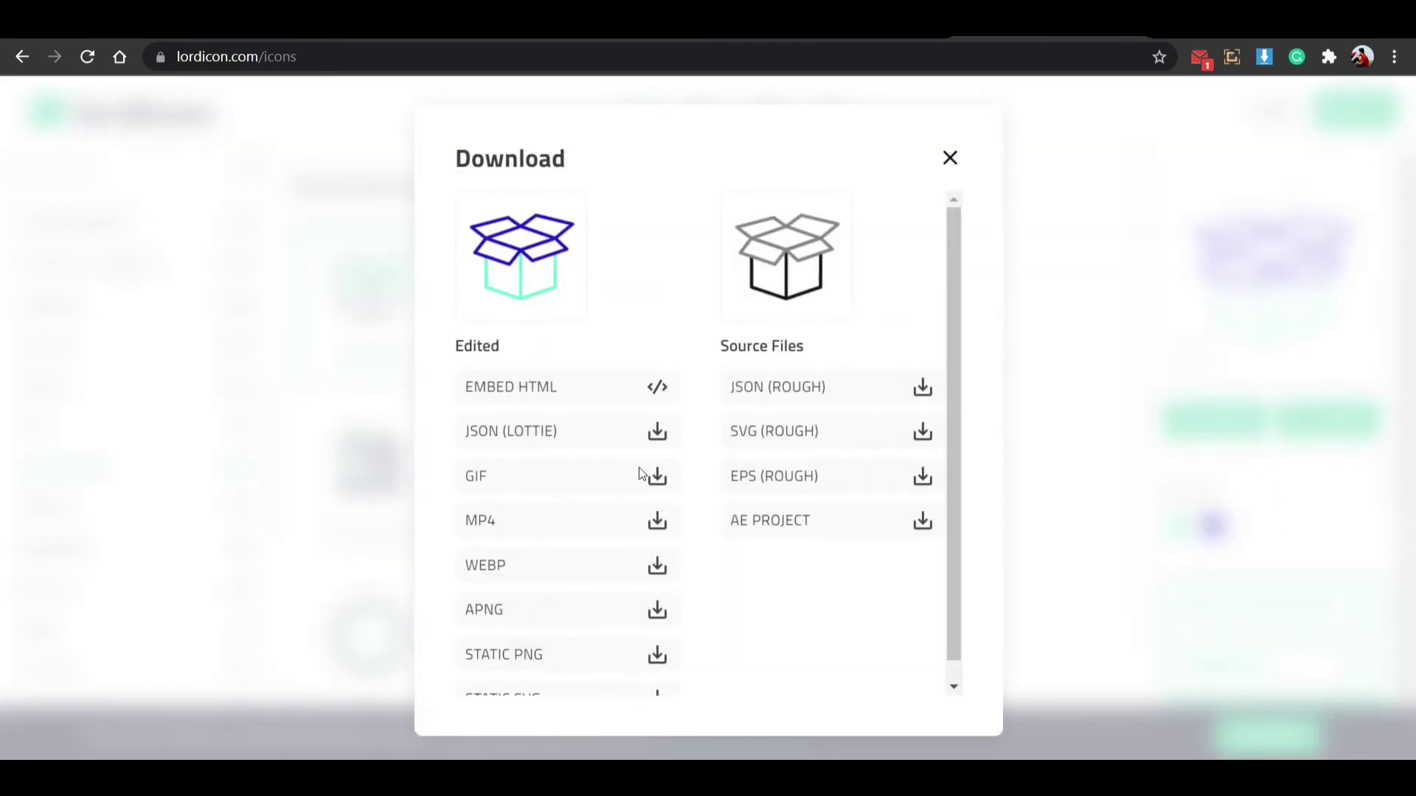
pyautogui.scroll(-1, 630, 531)
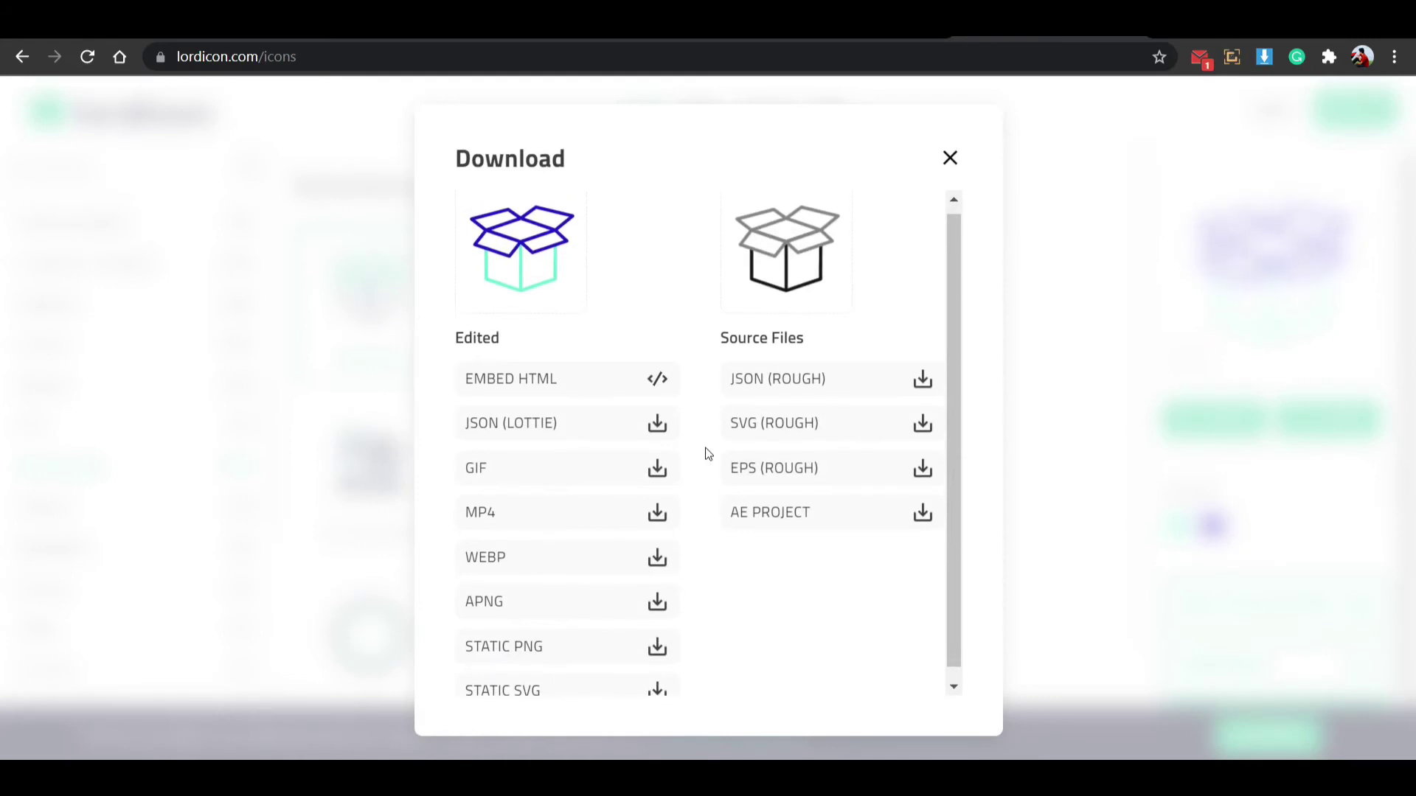
pyautogui.scroll(1, 678, 442)
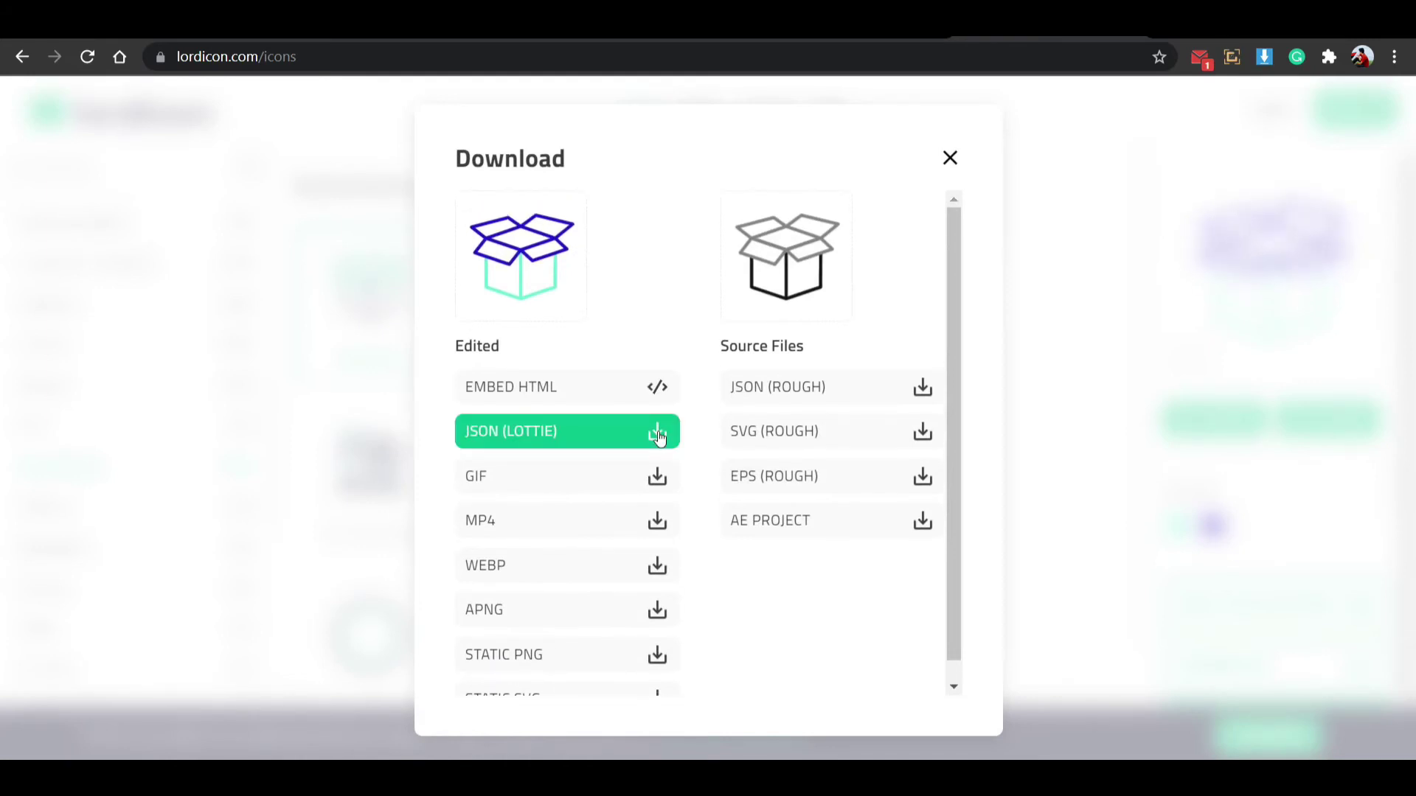
pyautogui.click(659, 437)
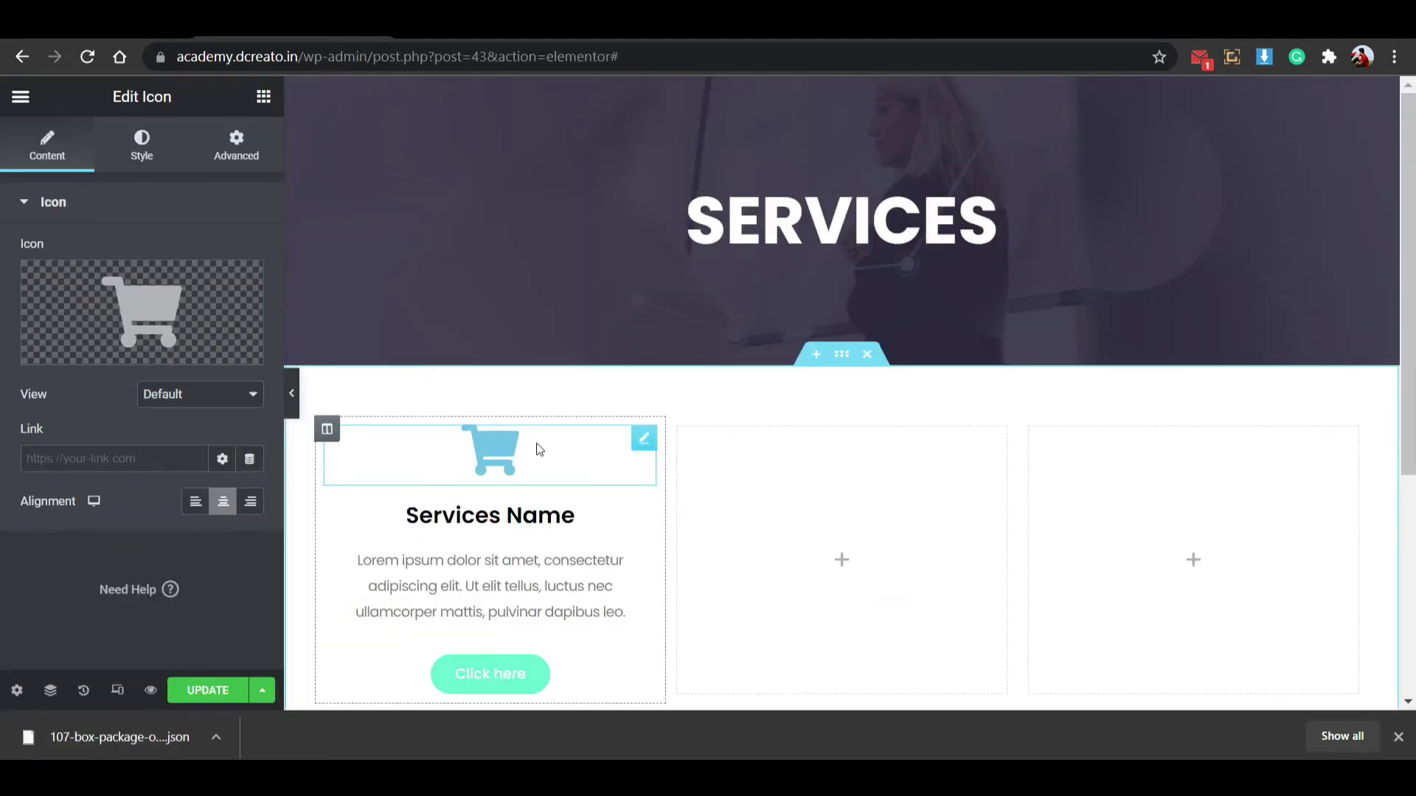
# Switch back to the Elementor editor and replace the shopping cart icon above the Services Name heading with a Lottie widget.
pyautogui.rightClick(487, 453)
pyautogui.click(532, 692)
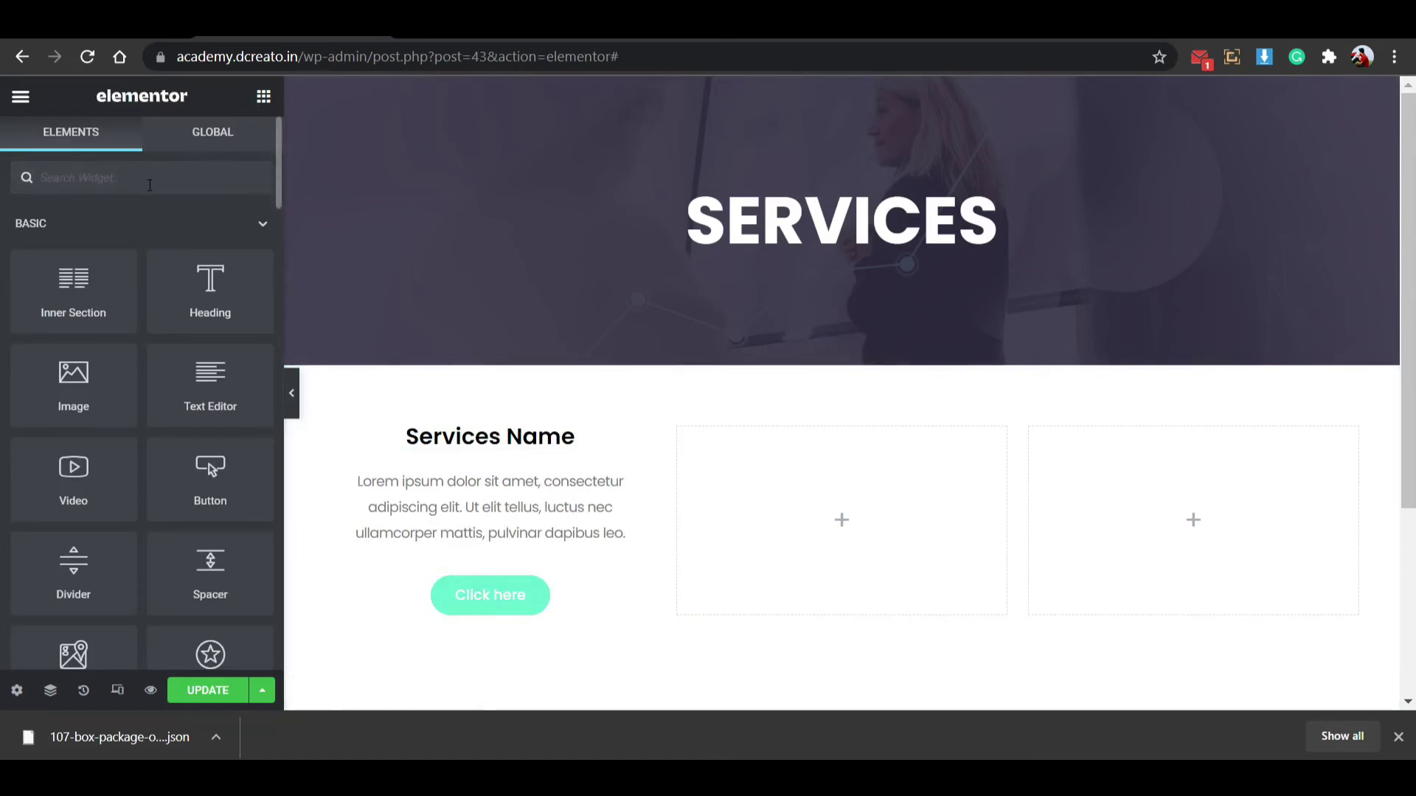
pyautogui.write('lot')
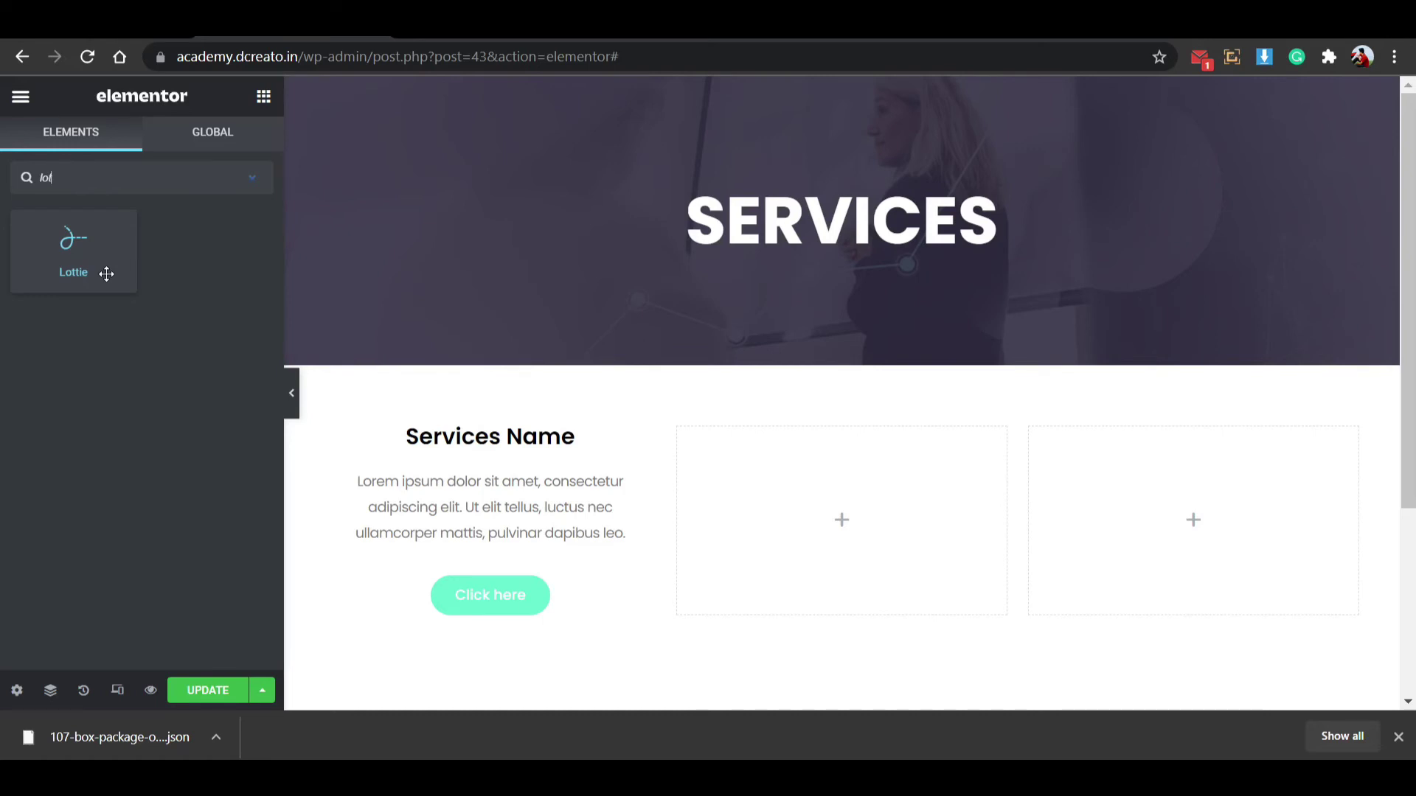
pyautogui.moveTo(107, 275); pyautogui.dragTo(514, 434)
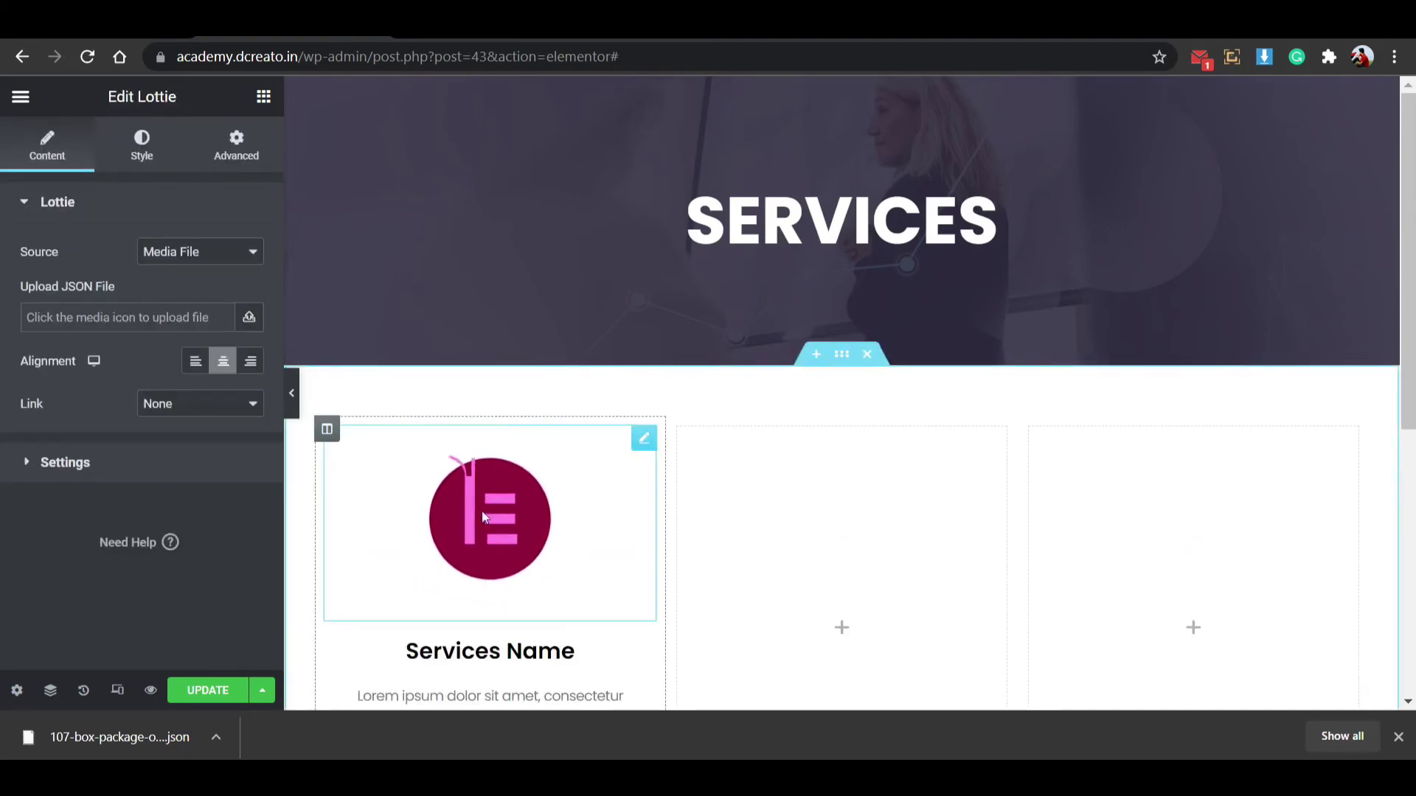
# Upload the downloaded 107-box-package JSON file to the media library and insert it into the Lottie widget.
pyautogui.click(249, 317)
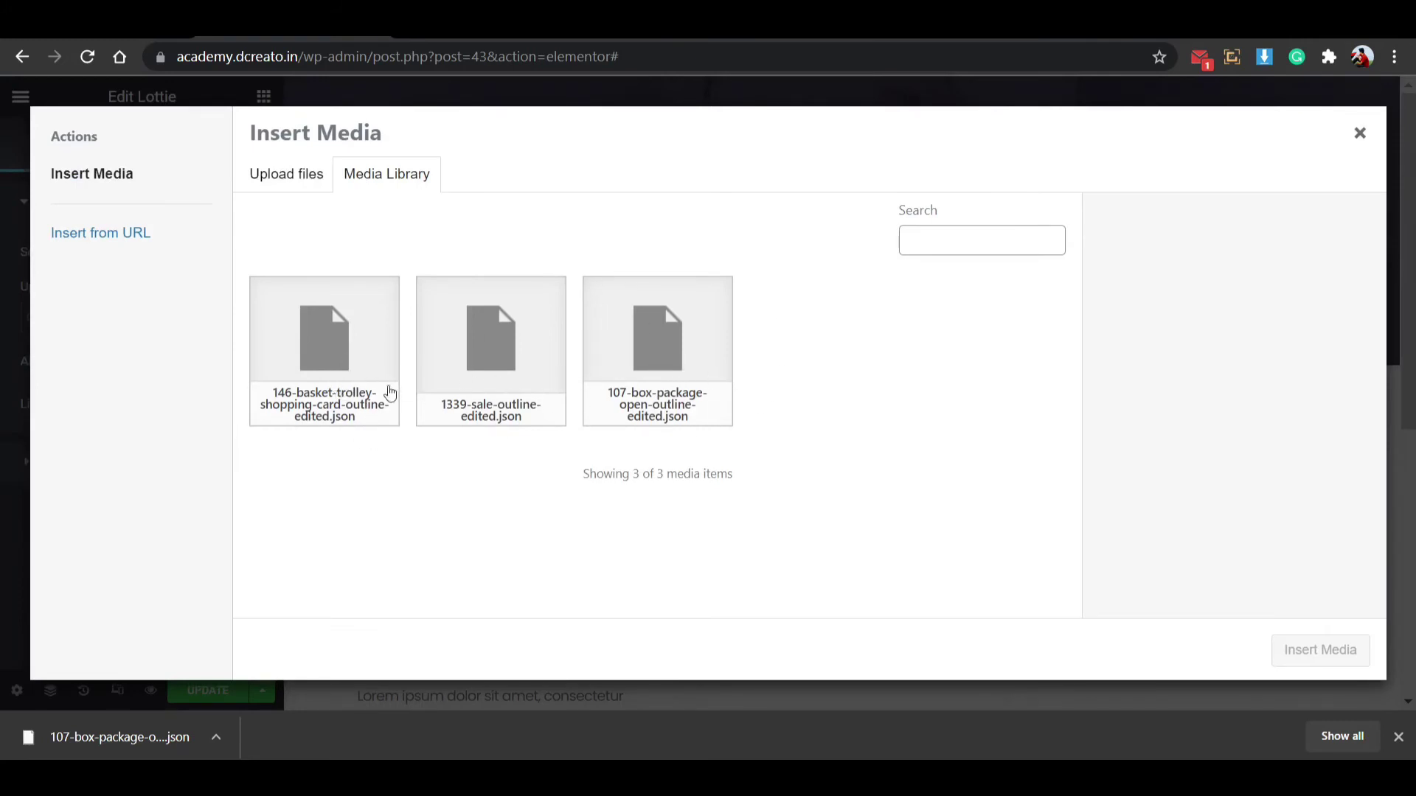
pyautogui.moveTo(156, 741); pyautogui.dragTo(706, 522)
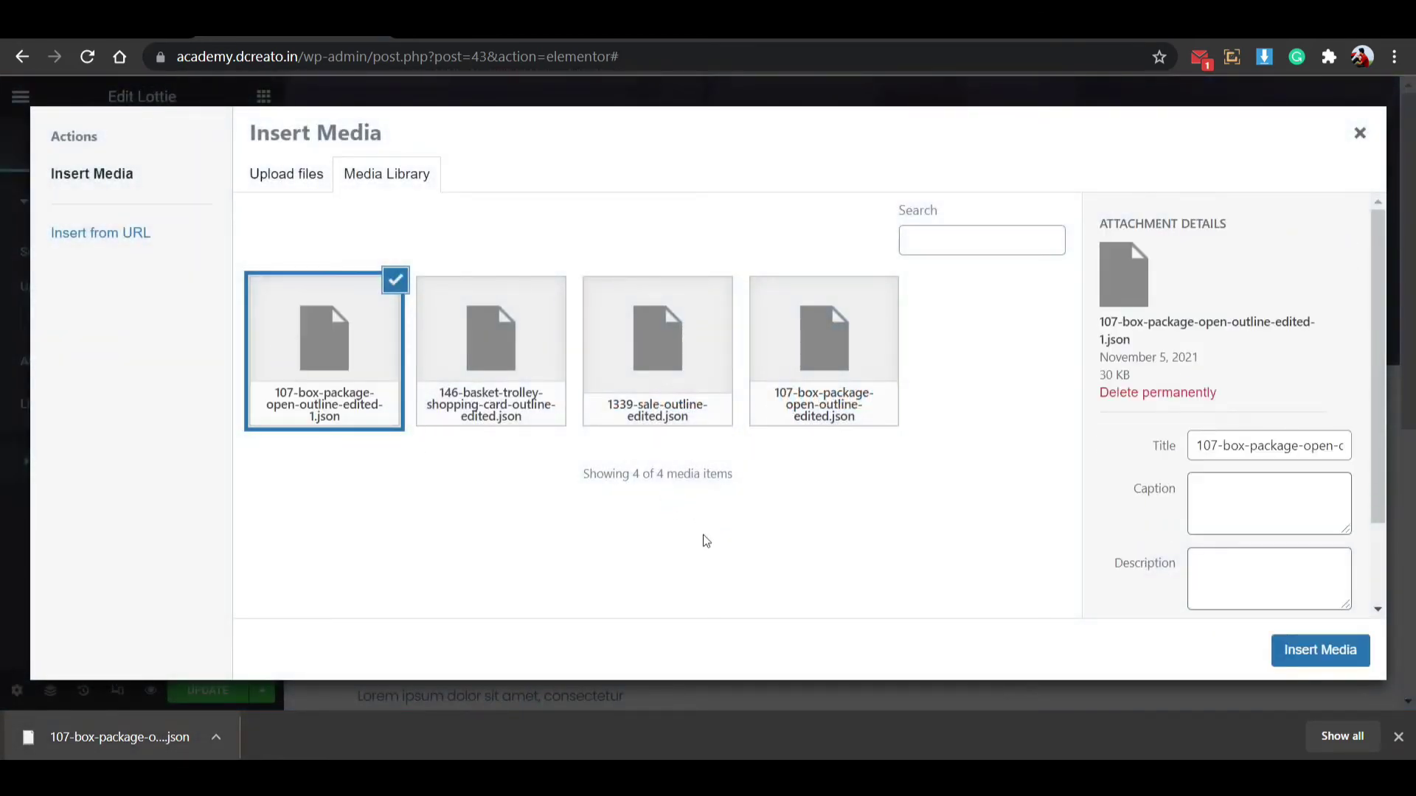
pyautogui.click(1398, 736)
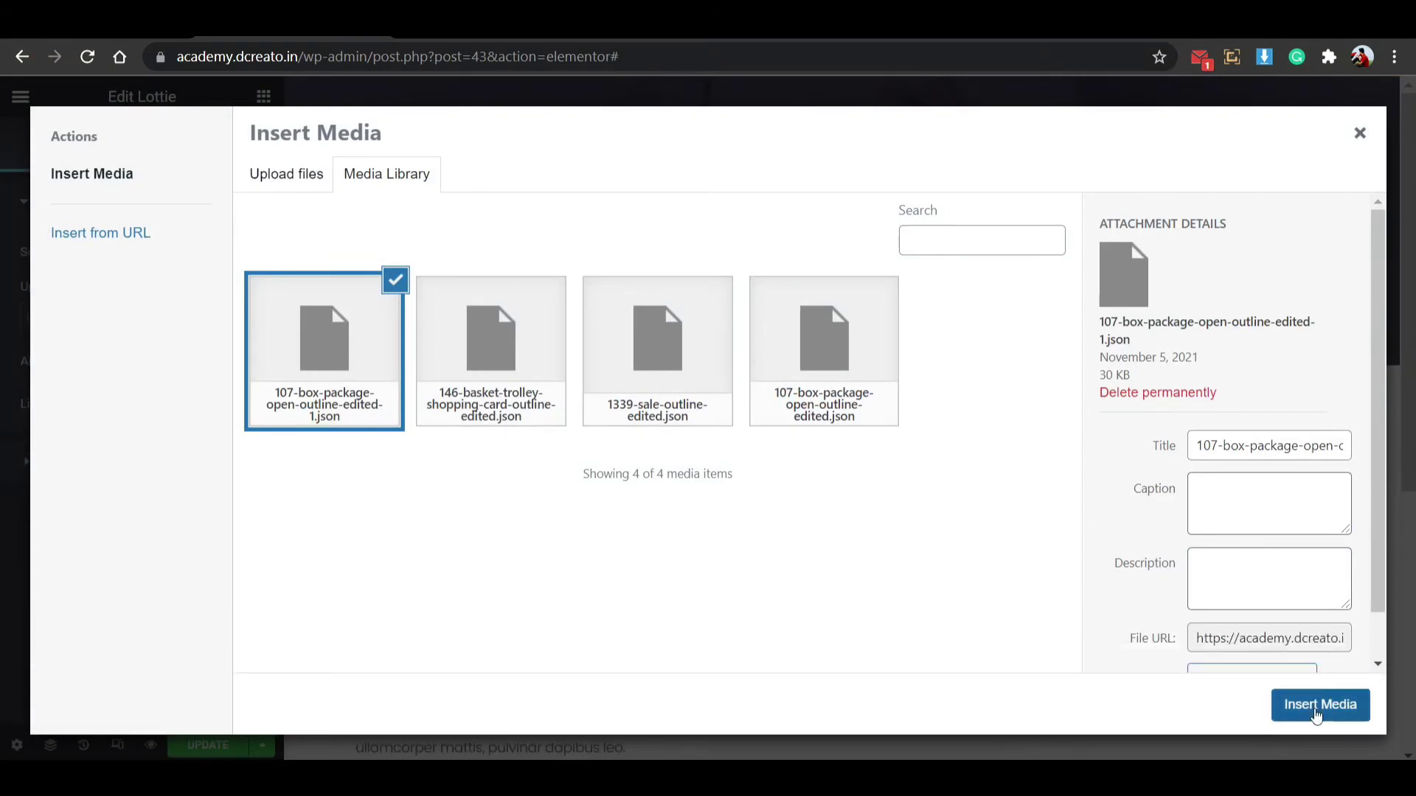
pyautogui.click(1317, 712)
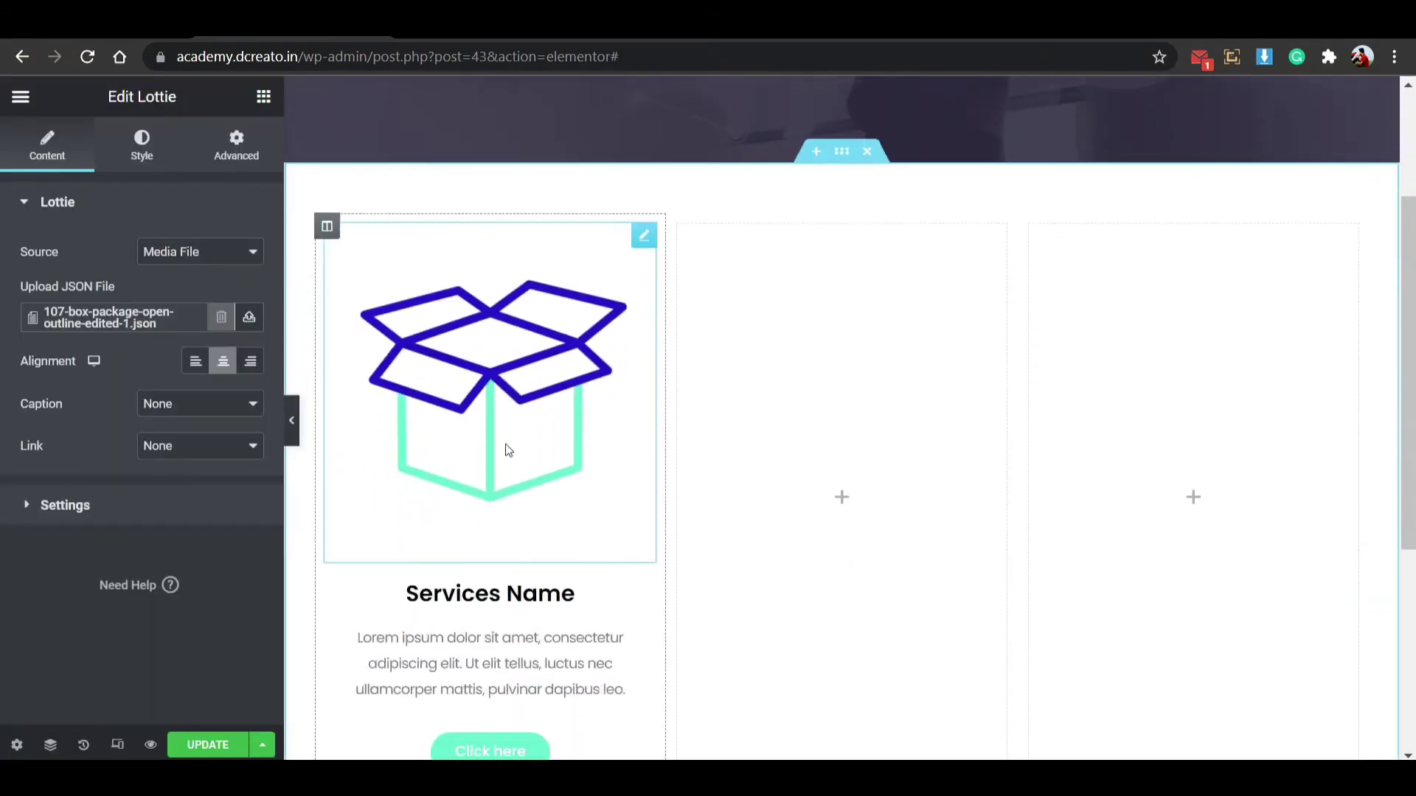
# Set the Lottie box animation's width to 100 px.
pyautogui.click(140, 151)
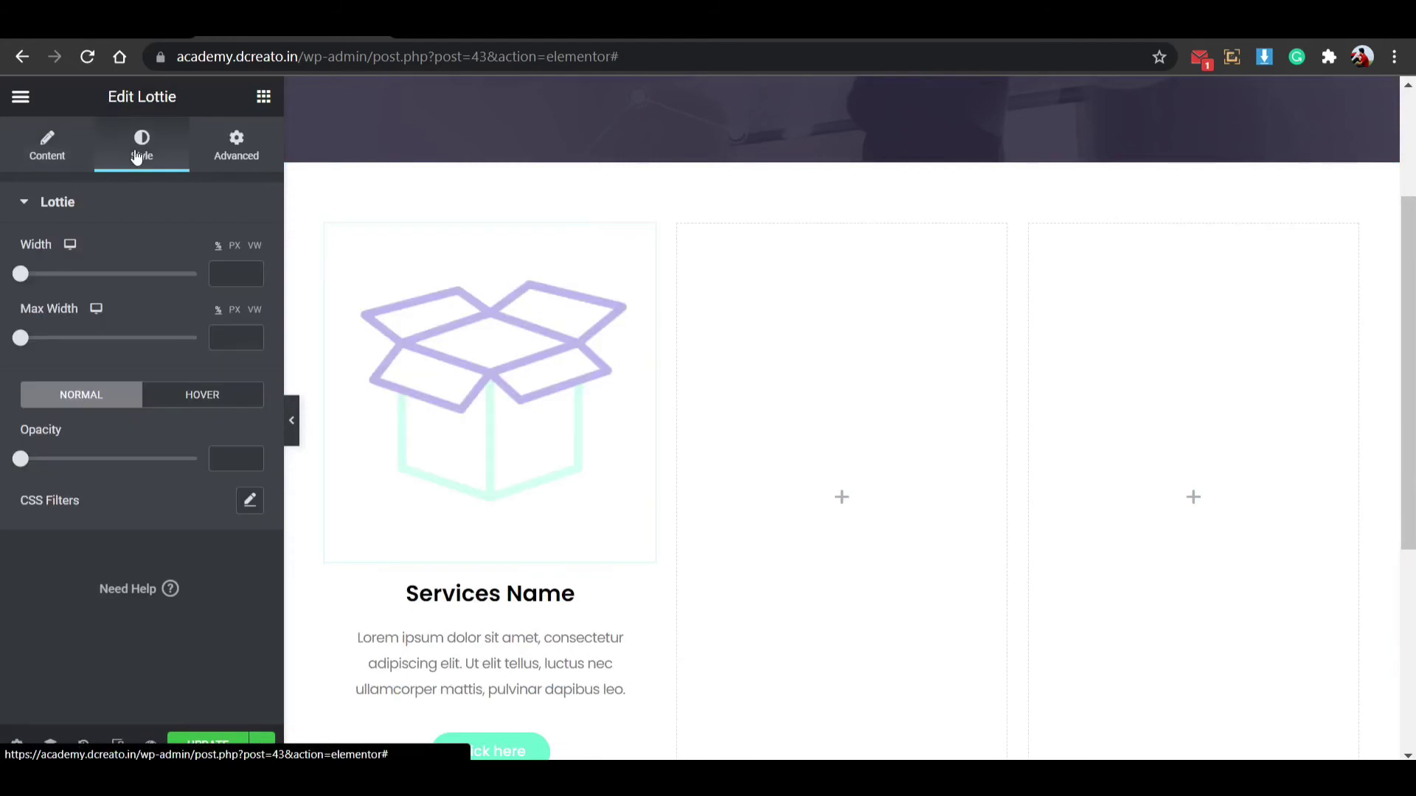
pyautogui.click(234, 246)
pyautogui.moveTo(21, 274); pyautogui.dragTo(41, 284)
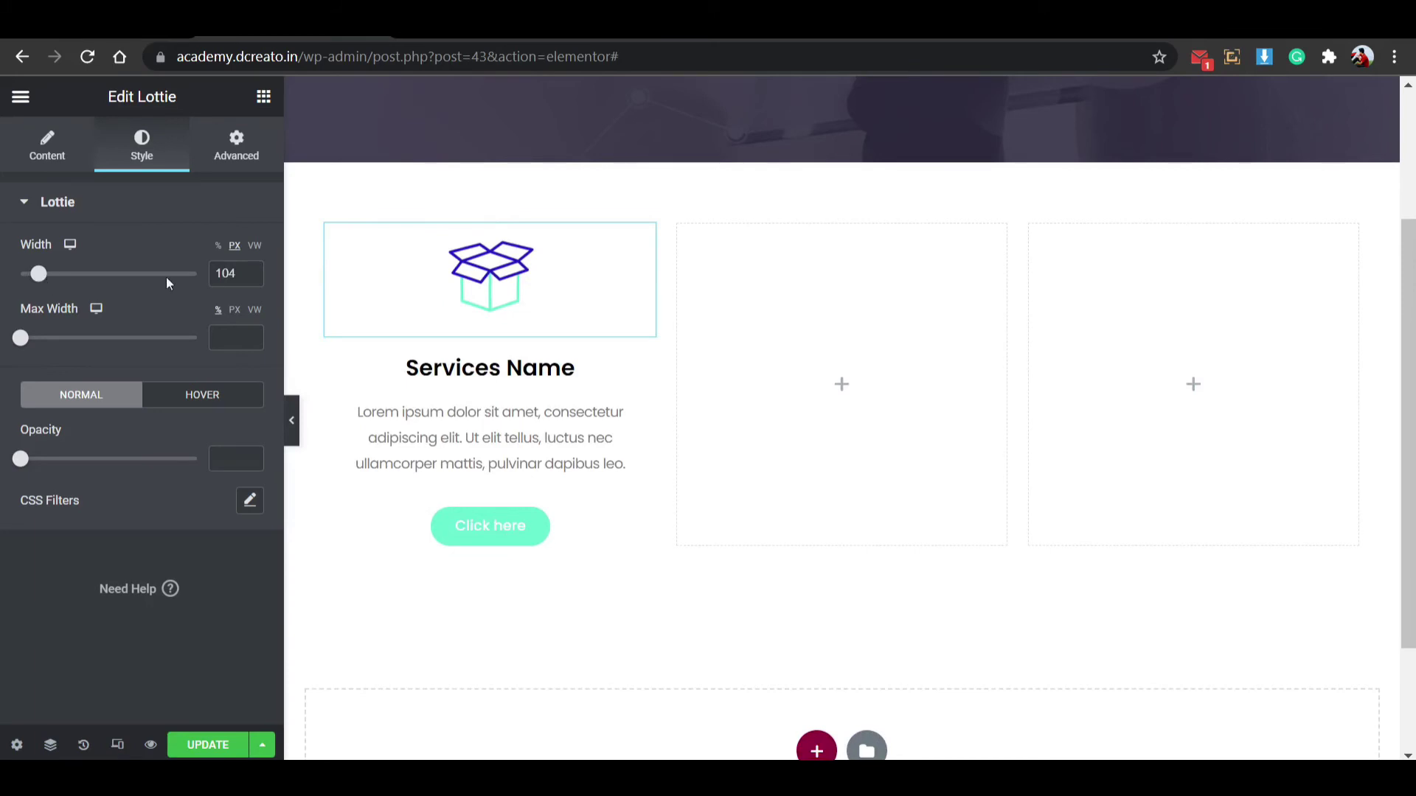
pyautogui.click(251, 278)
pyautogui.click(251, 278)
pyautogui.click(251, 278)
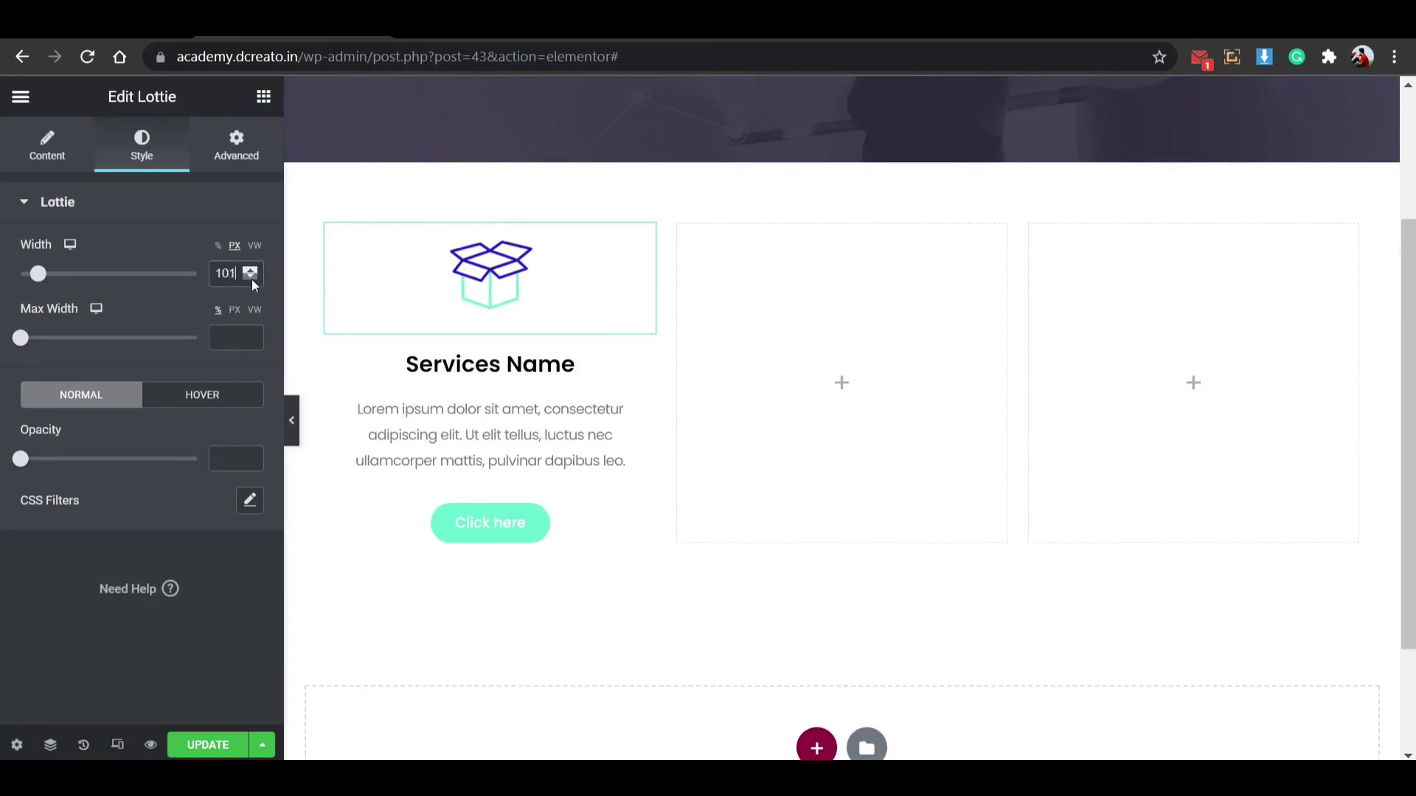
pyautogui.click(250, 278)
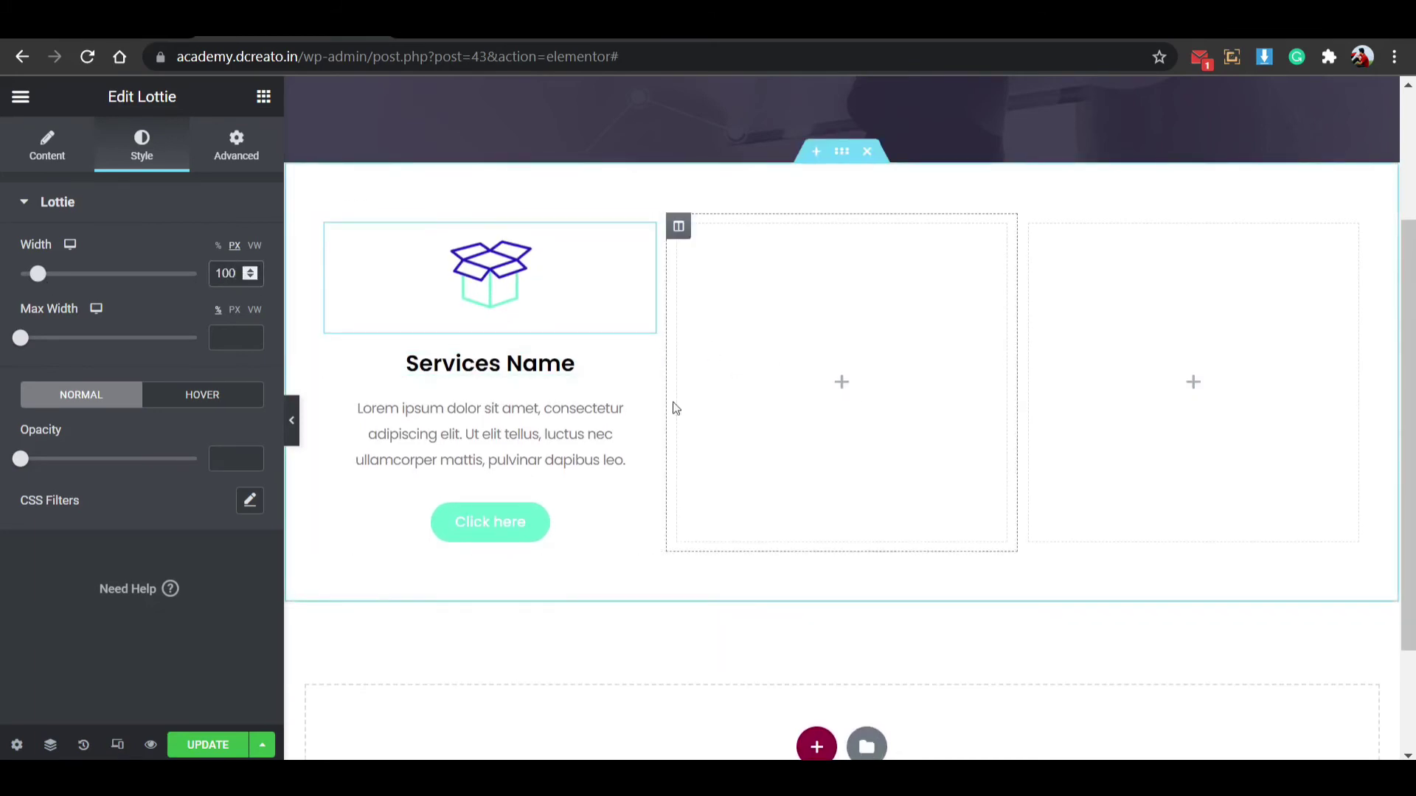
# Set the padding of the first services column to 20 px on all sides.
pyautogui.click(333, 230)
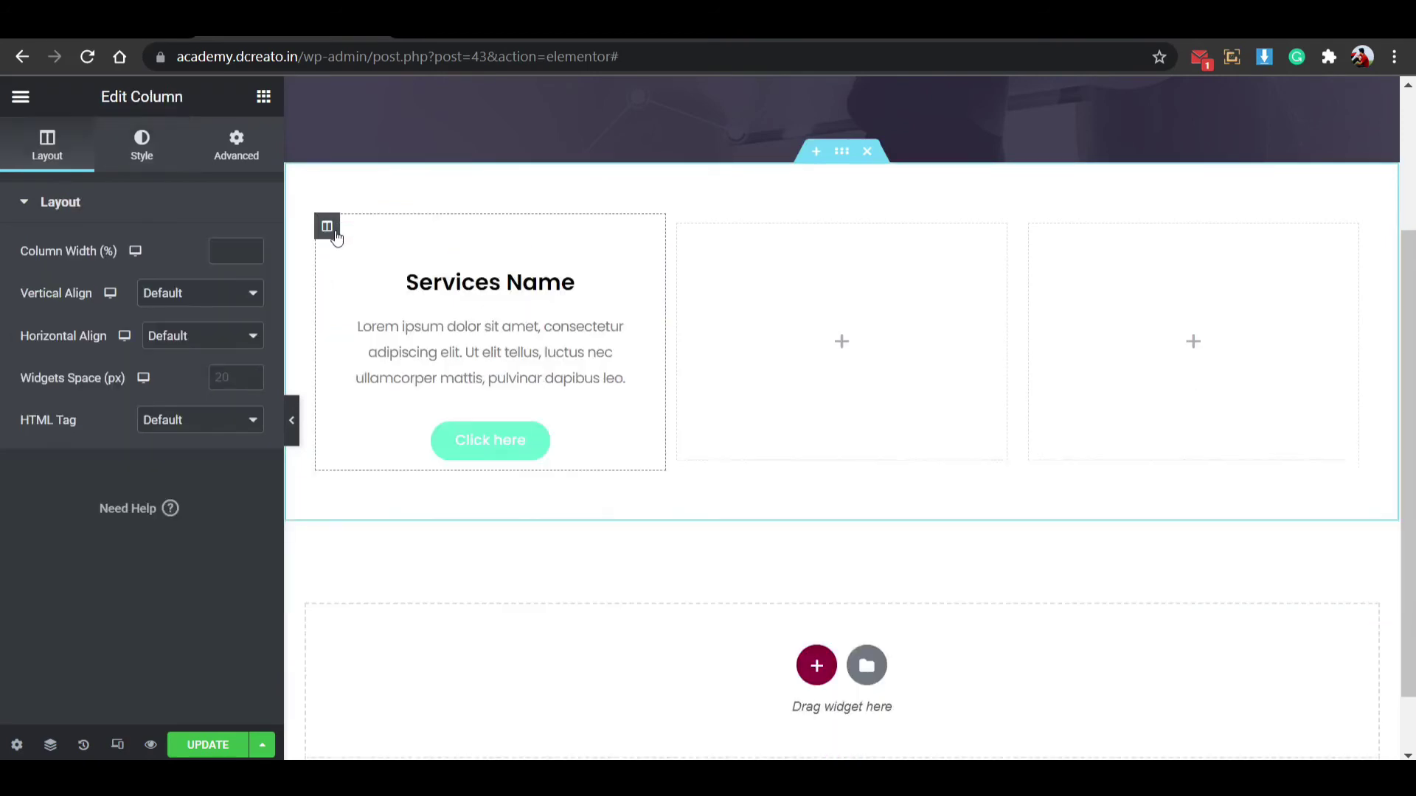
pyautogui.click(236, 144)
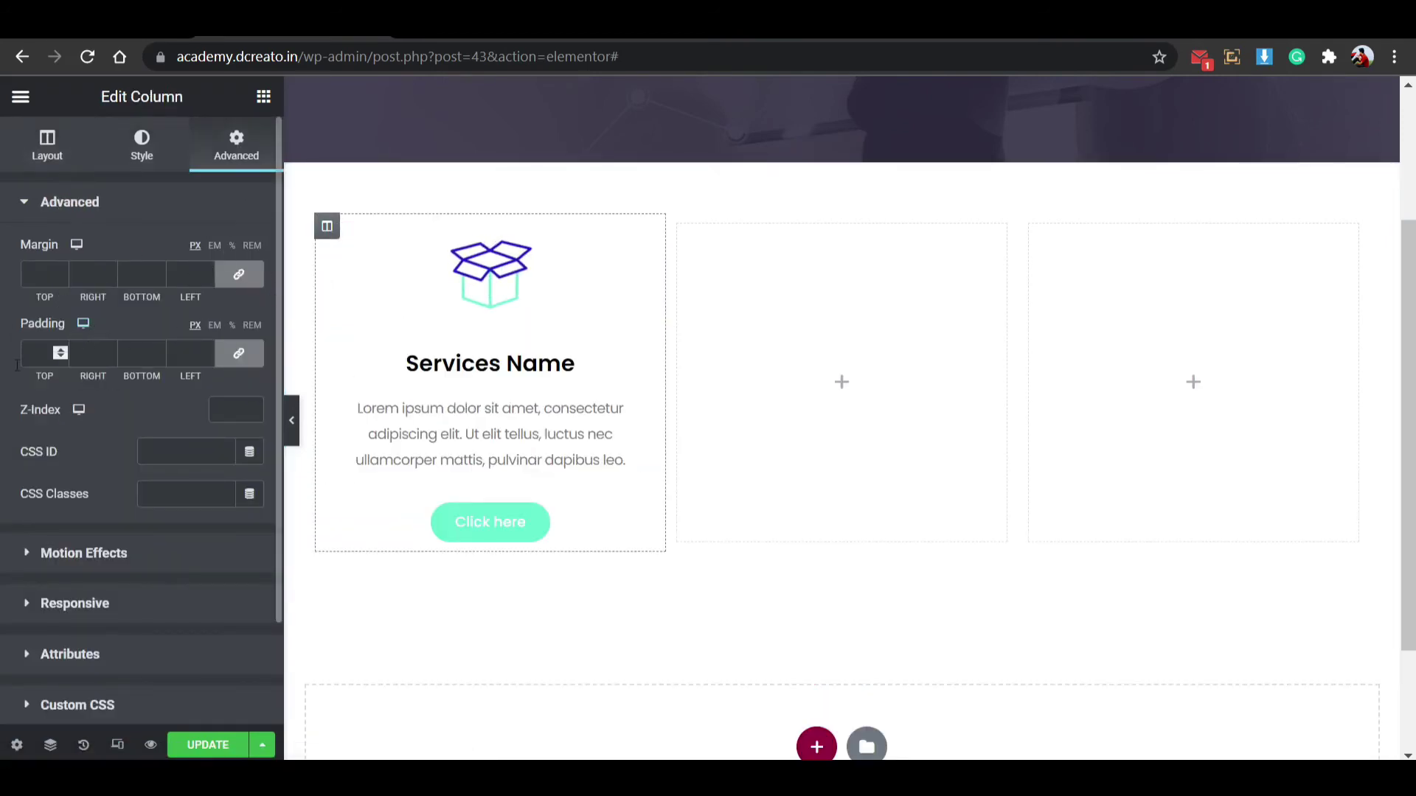
pyautogui.click(39, 351)
pyautogui.write('20')
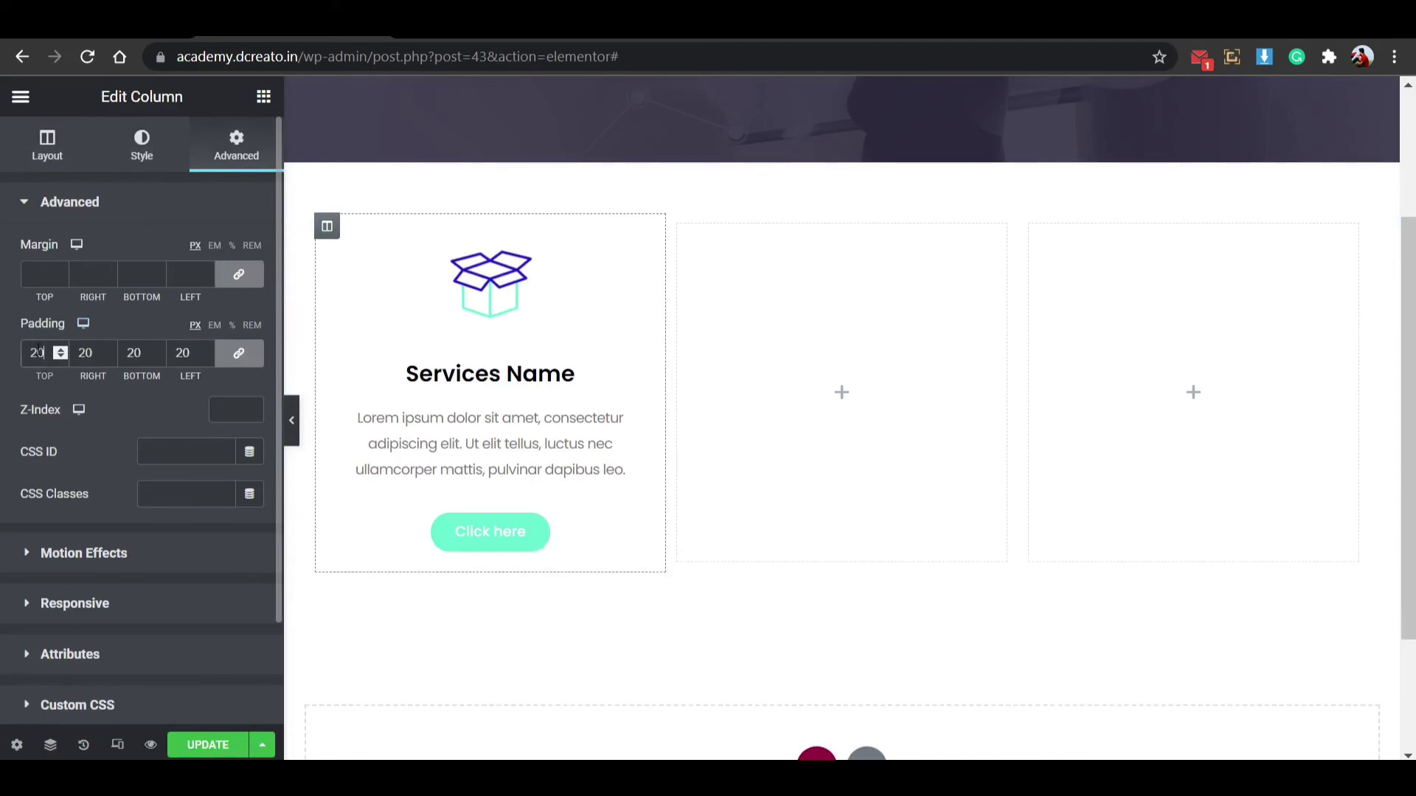
# Set the margin of the first services column to 20 px on all sides.
pyautogui.click(839, 153)
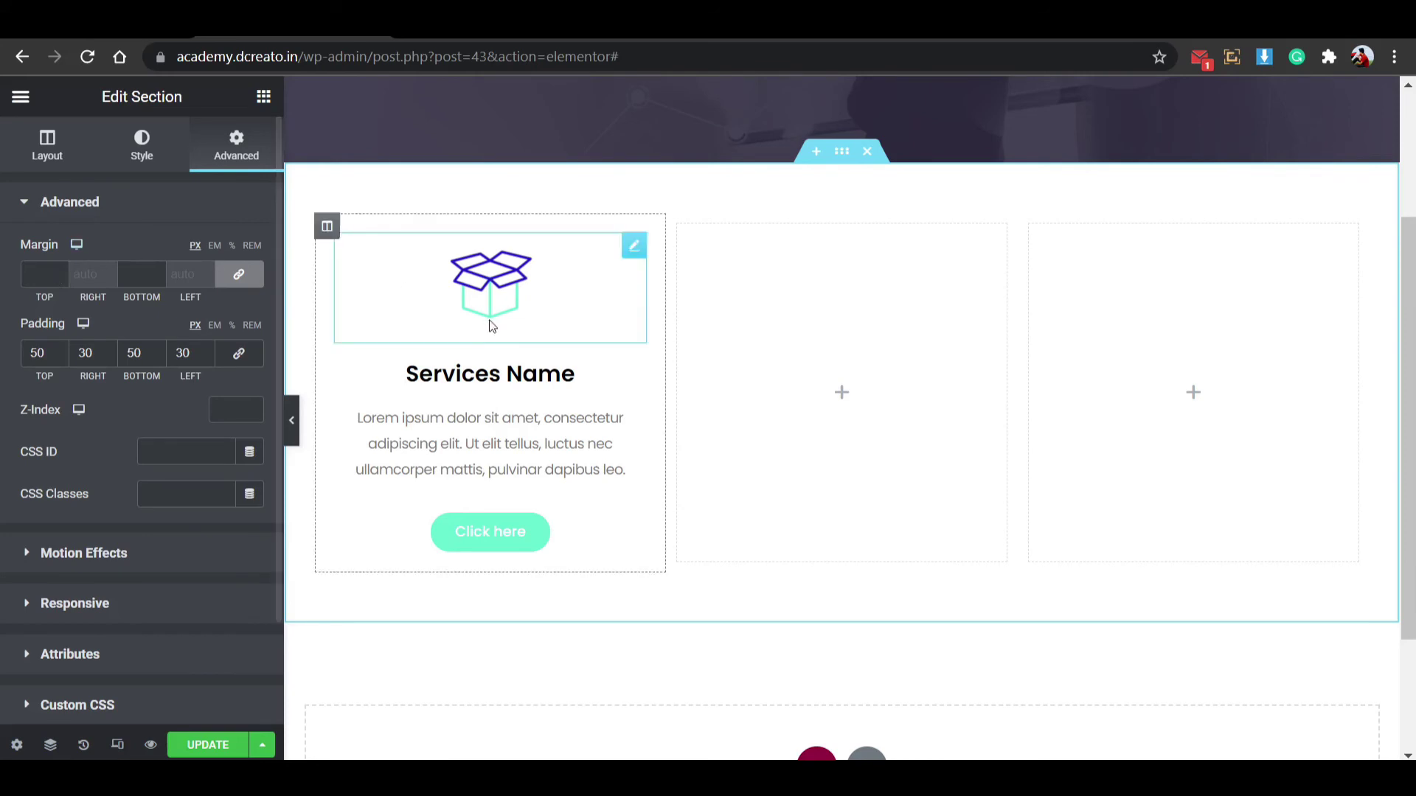
pyautogui.click(326, 225)
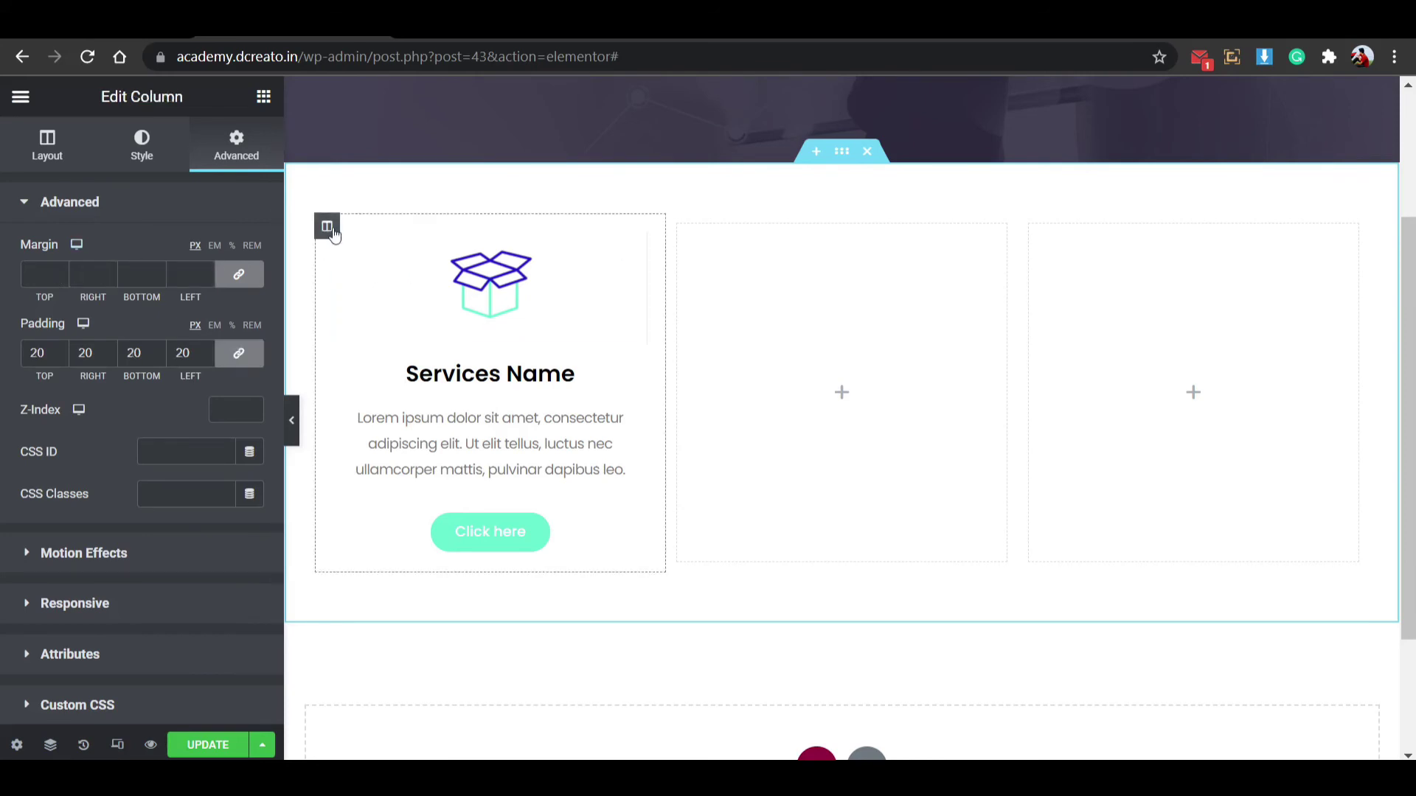
pyautogui.click(44, 275)
pyautogui.write('20')
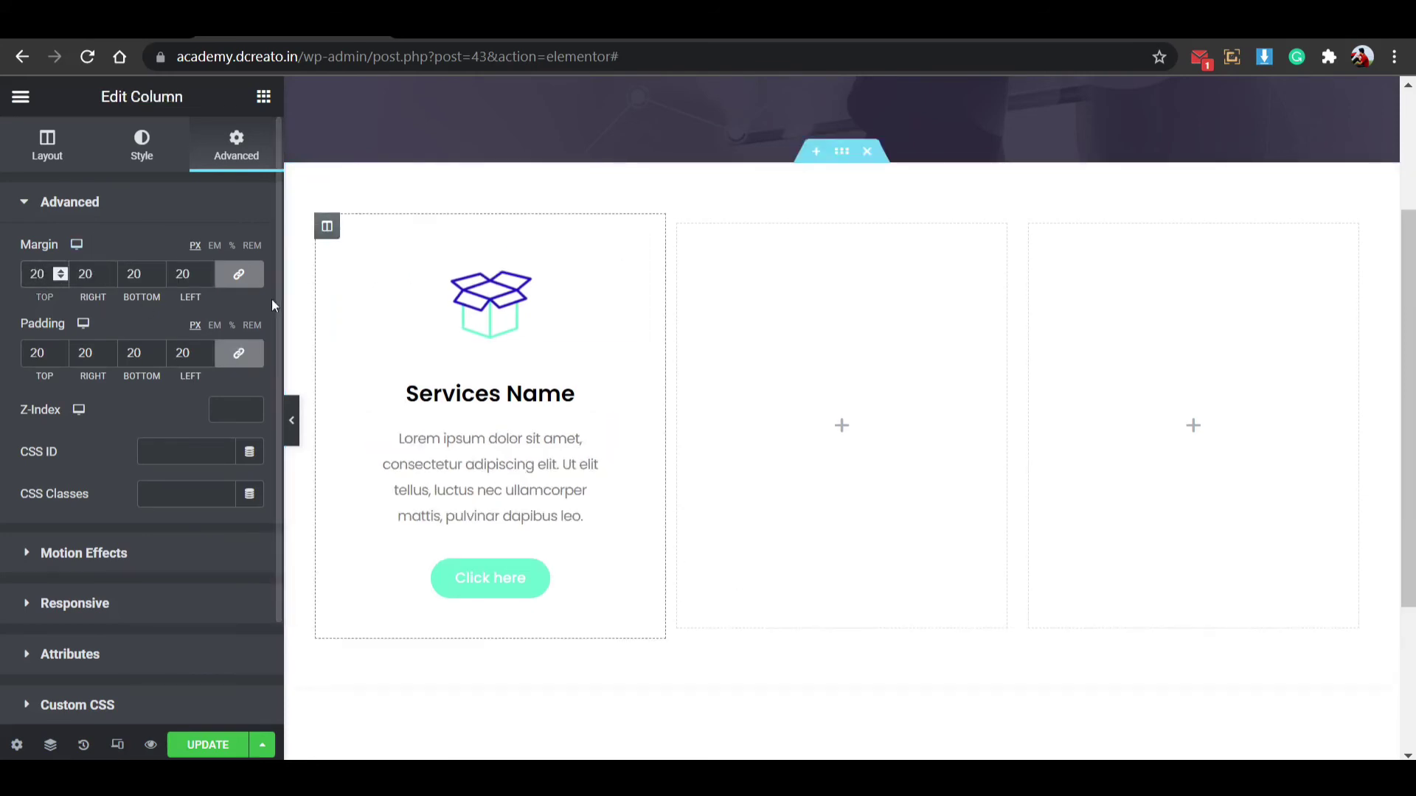
# Give the first services column a box shadow with vertical offset 10, blur 20 and spread 10.
pyautogui.click(140, 144)
pyautogui.click(112, 354)
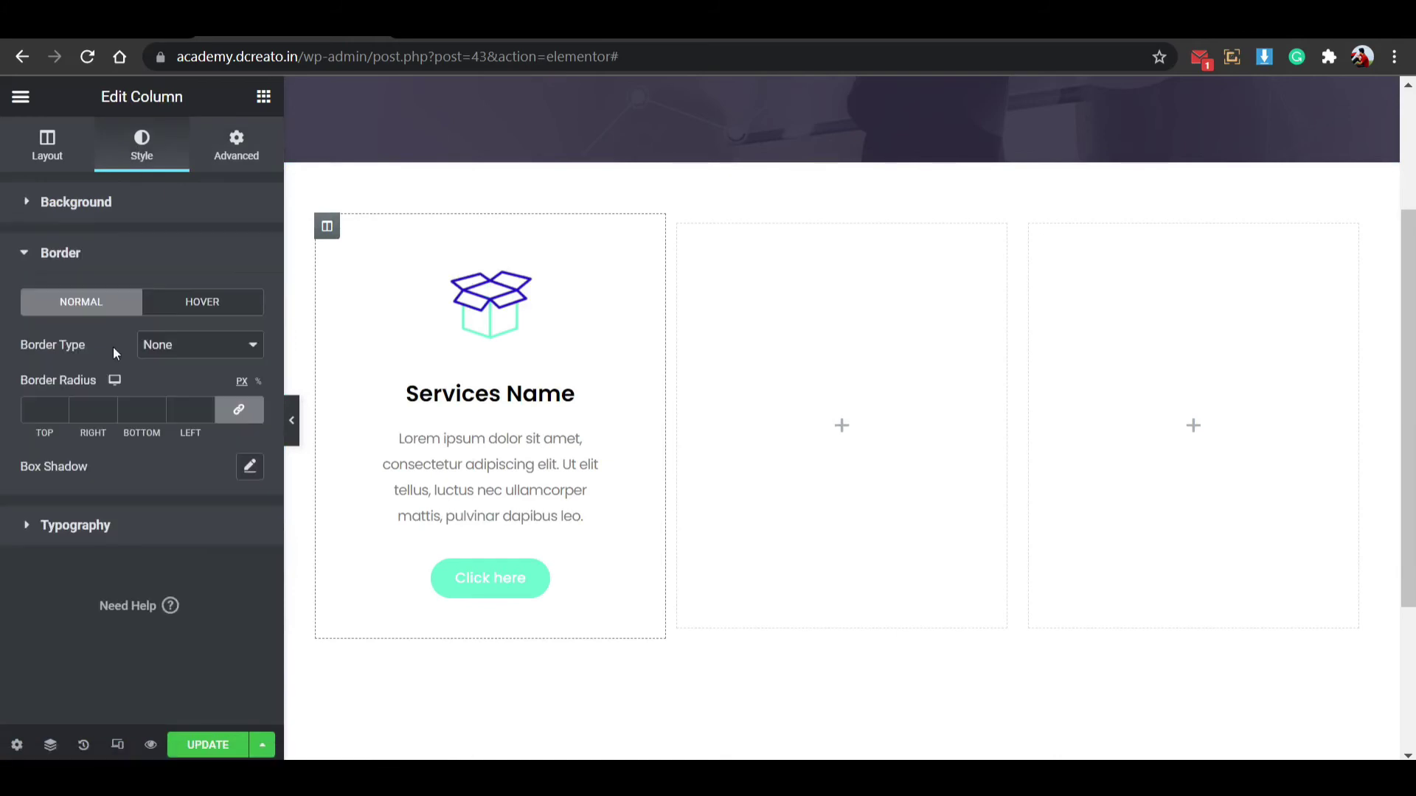
pyautogui.click(249, 466)
pyautogui.scroll(-1, 153, 330)
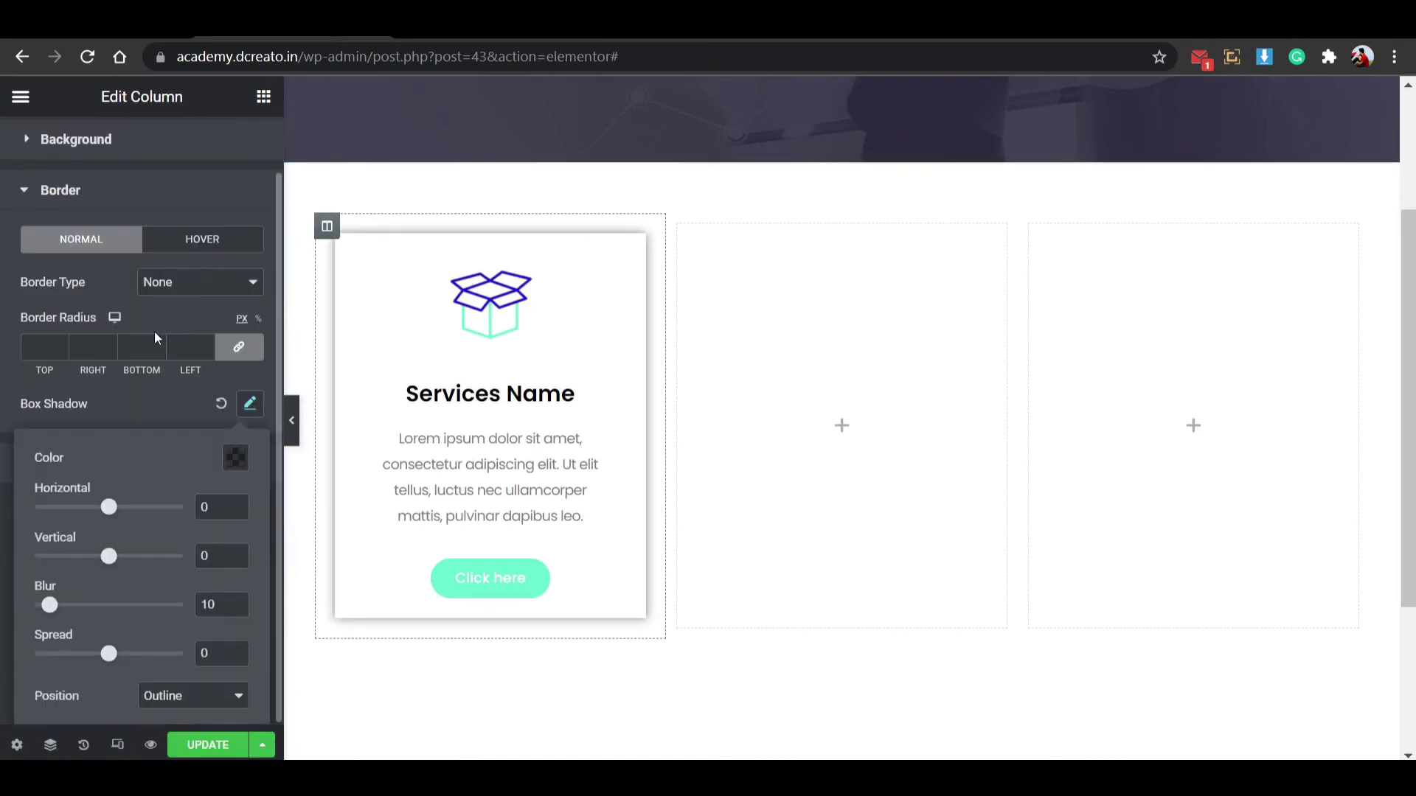
pyautogui.click(201, 556)
pyautogui.write('1')
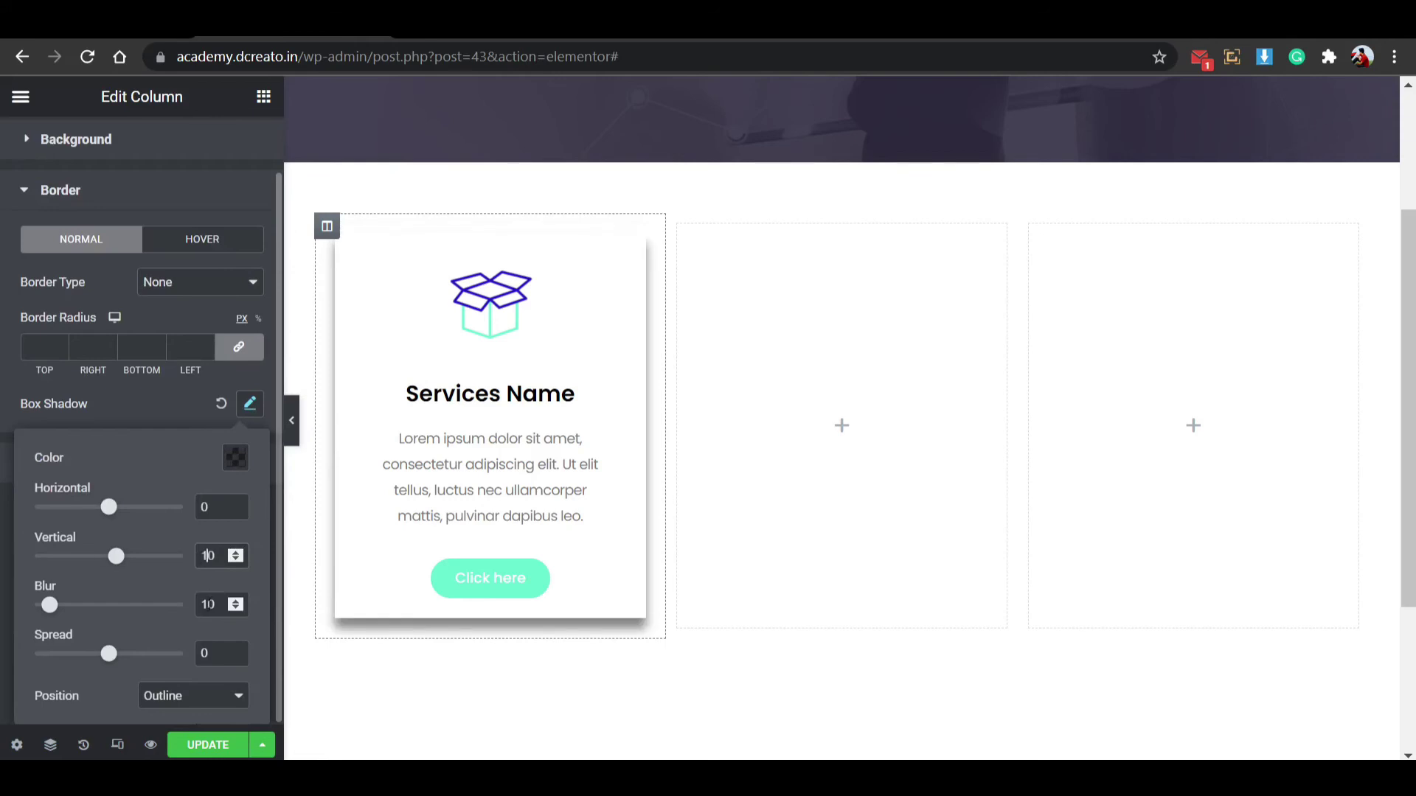
pyautogui.click(204, 613)
pyautogui.press('BackSpace')
pyautogui.write('2')
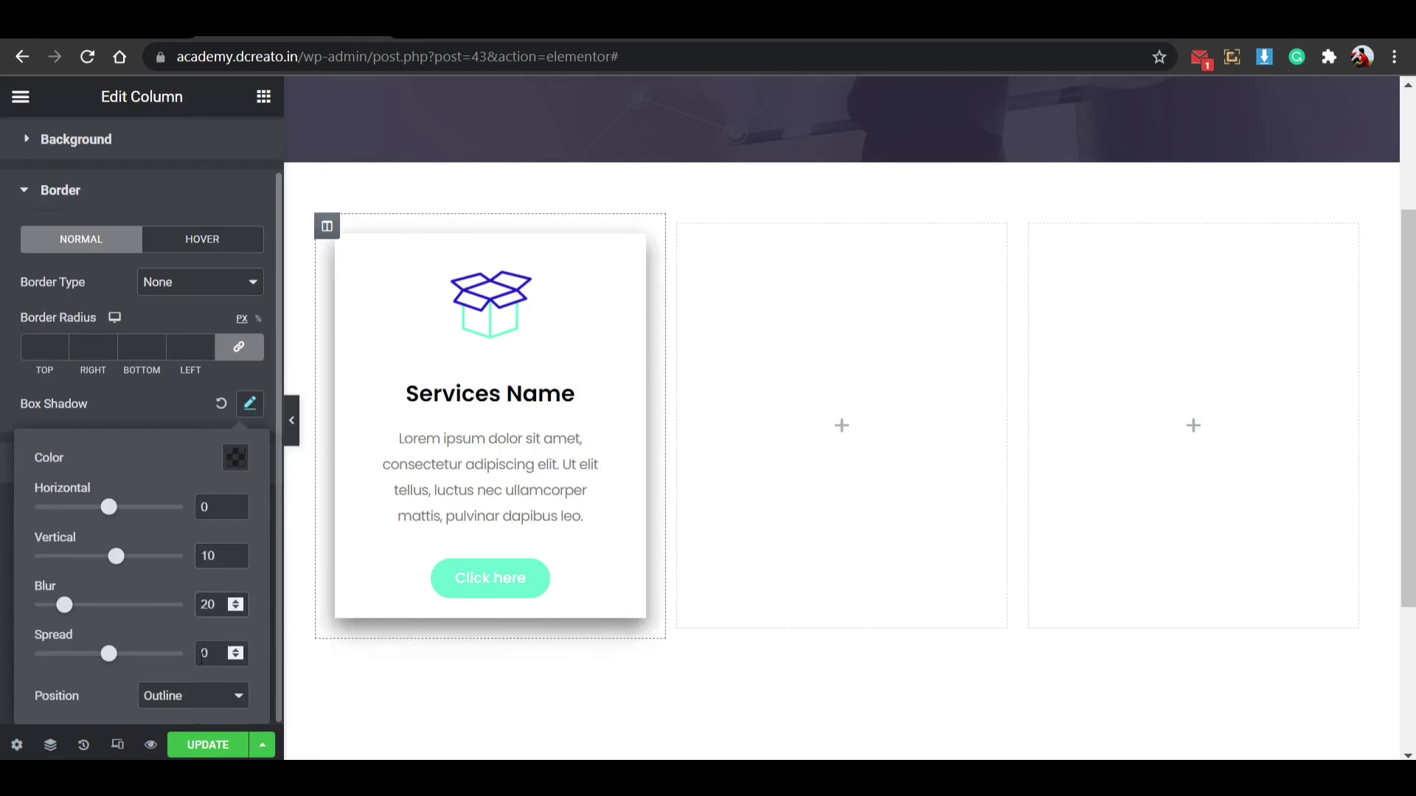
pyautogui.write('1')
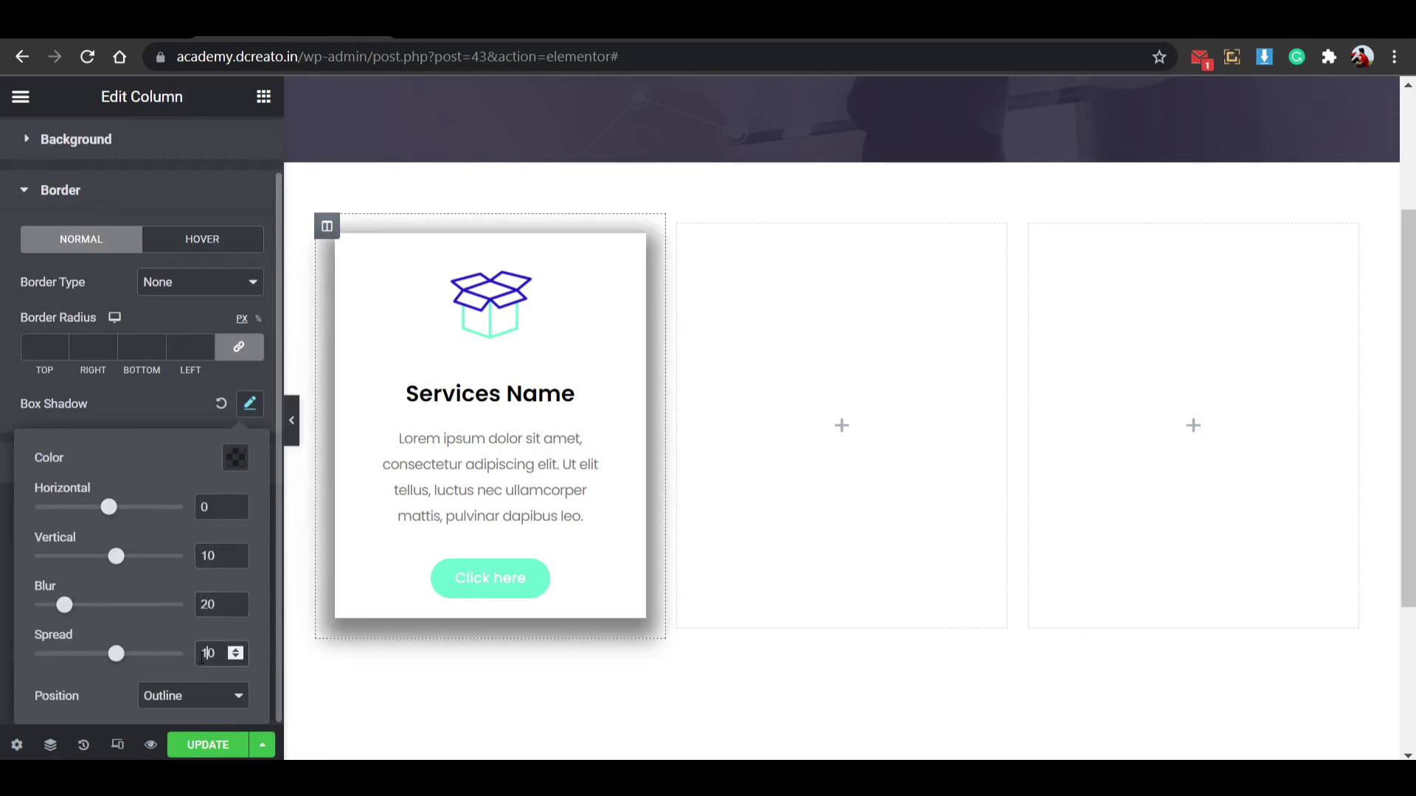
# Set the column's box shadow color to rgba(0, 0, 0, 0.1) and its border radius to 10 px on all corners.
pyautogui.click(236, 457)
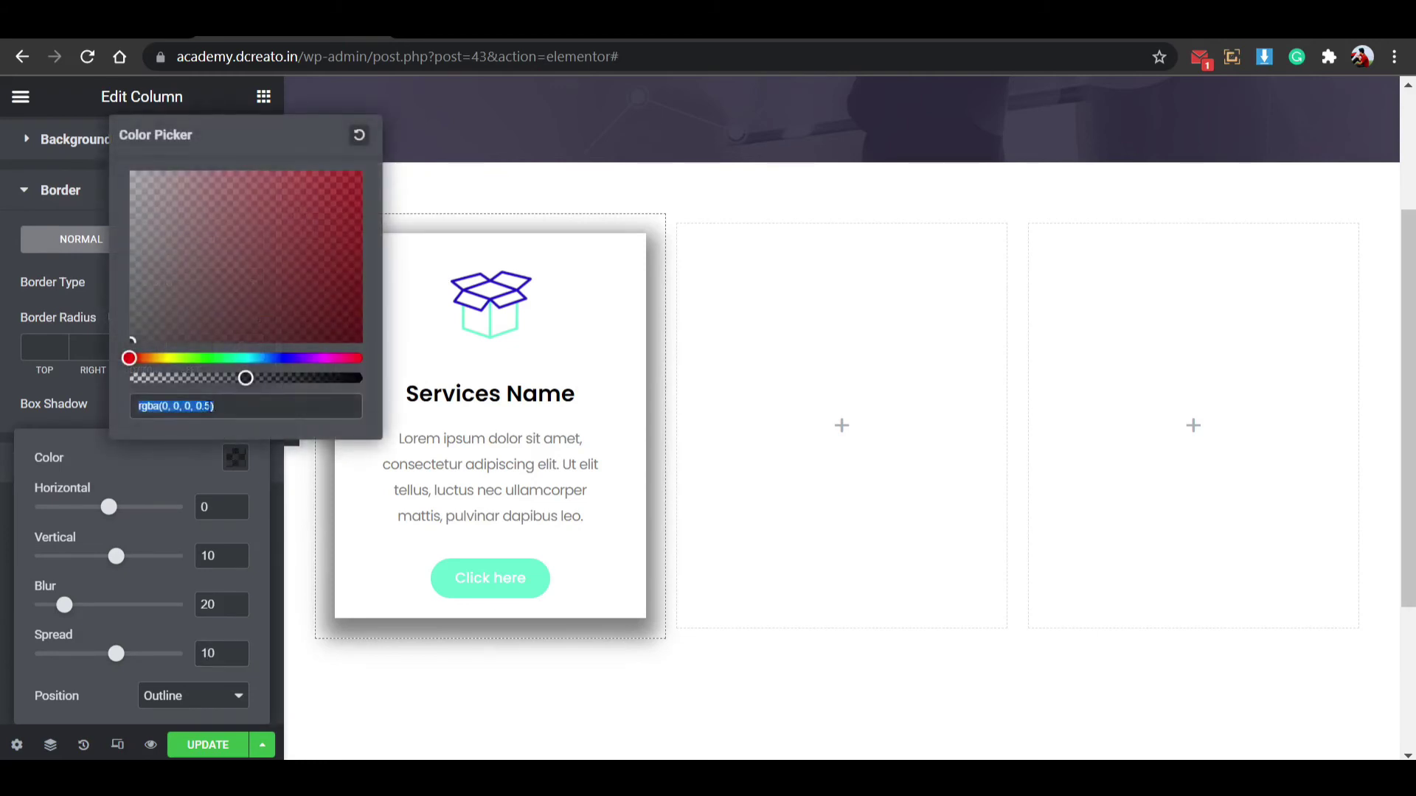
pyautogui.write('1')
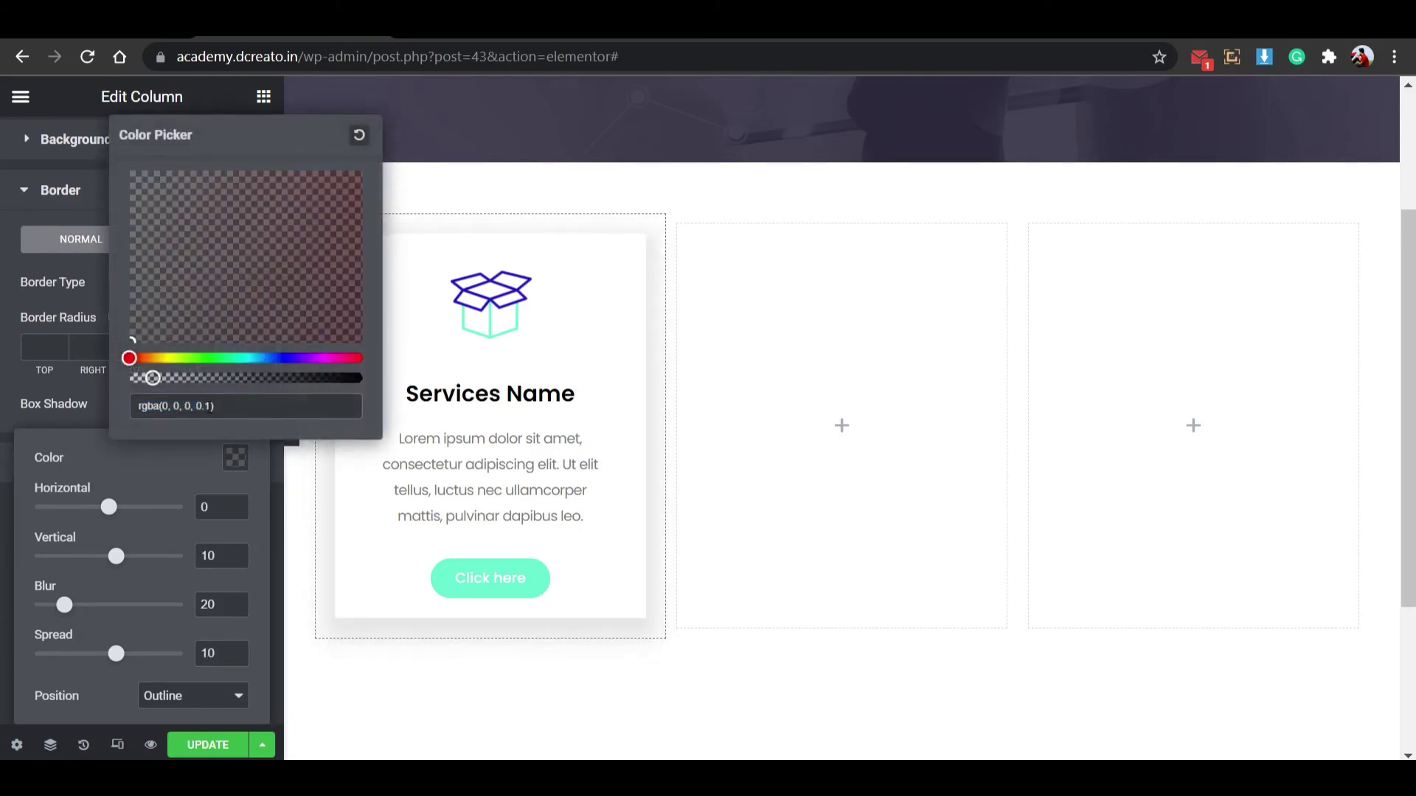
pyautogui.click(250, 410)
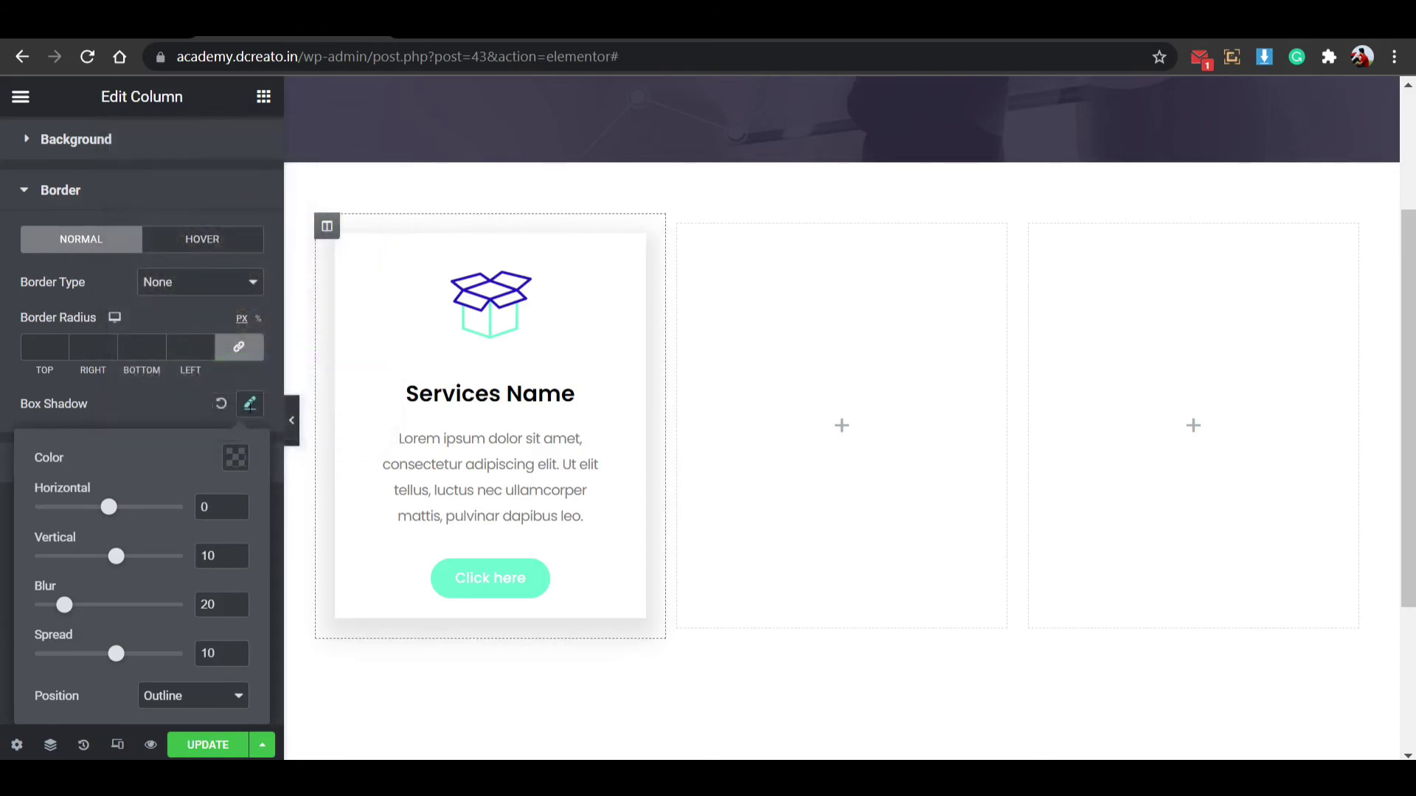
pyautogui.click(40, 341)
pyautogui.write('10')
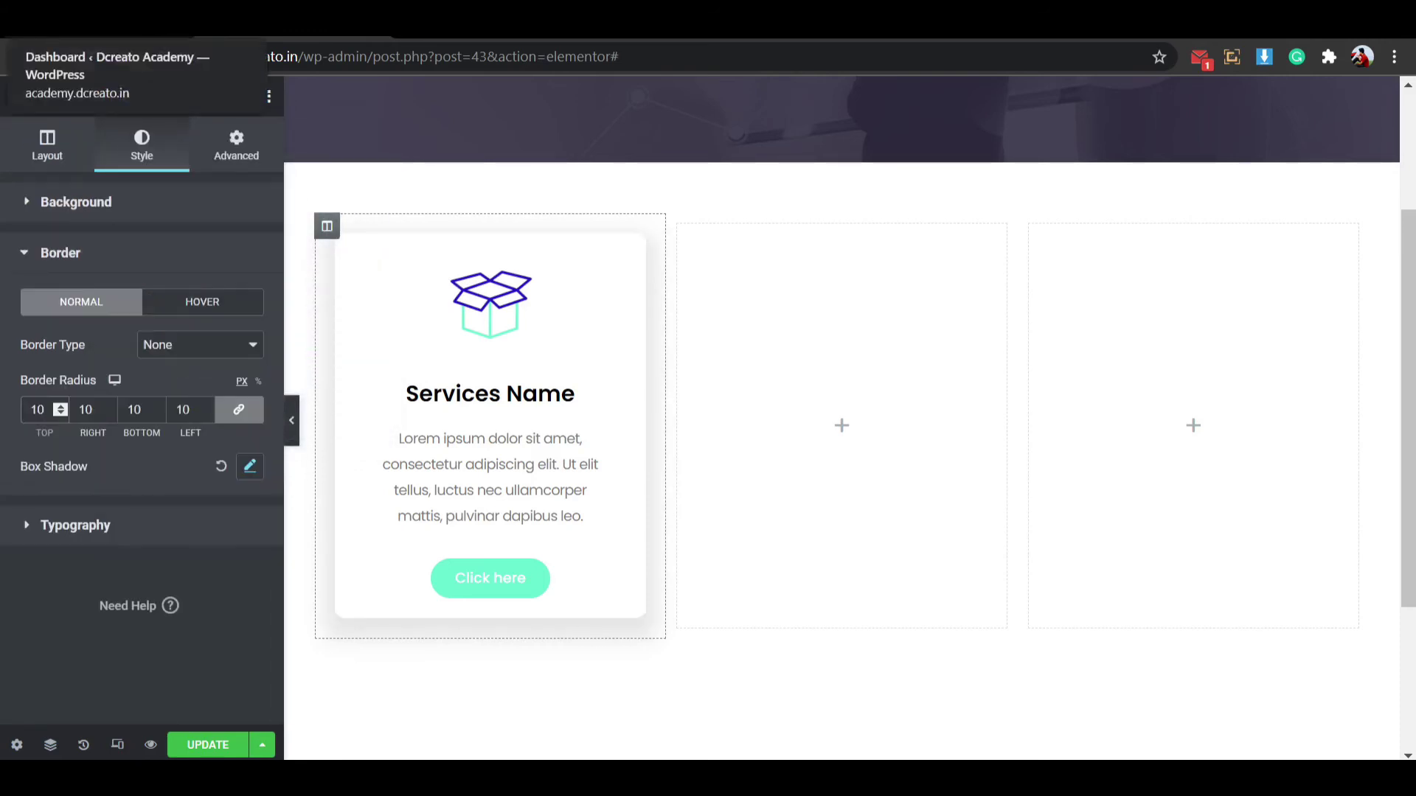
# Duplicate the first service card column and delete the empty column directly after the copy.
pyautogui.rightClick(331, 236)
pyautogui.click(376, 357)
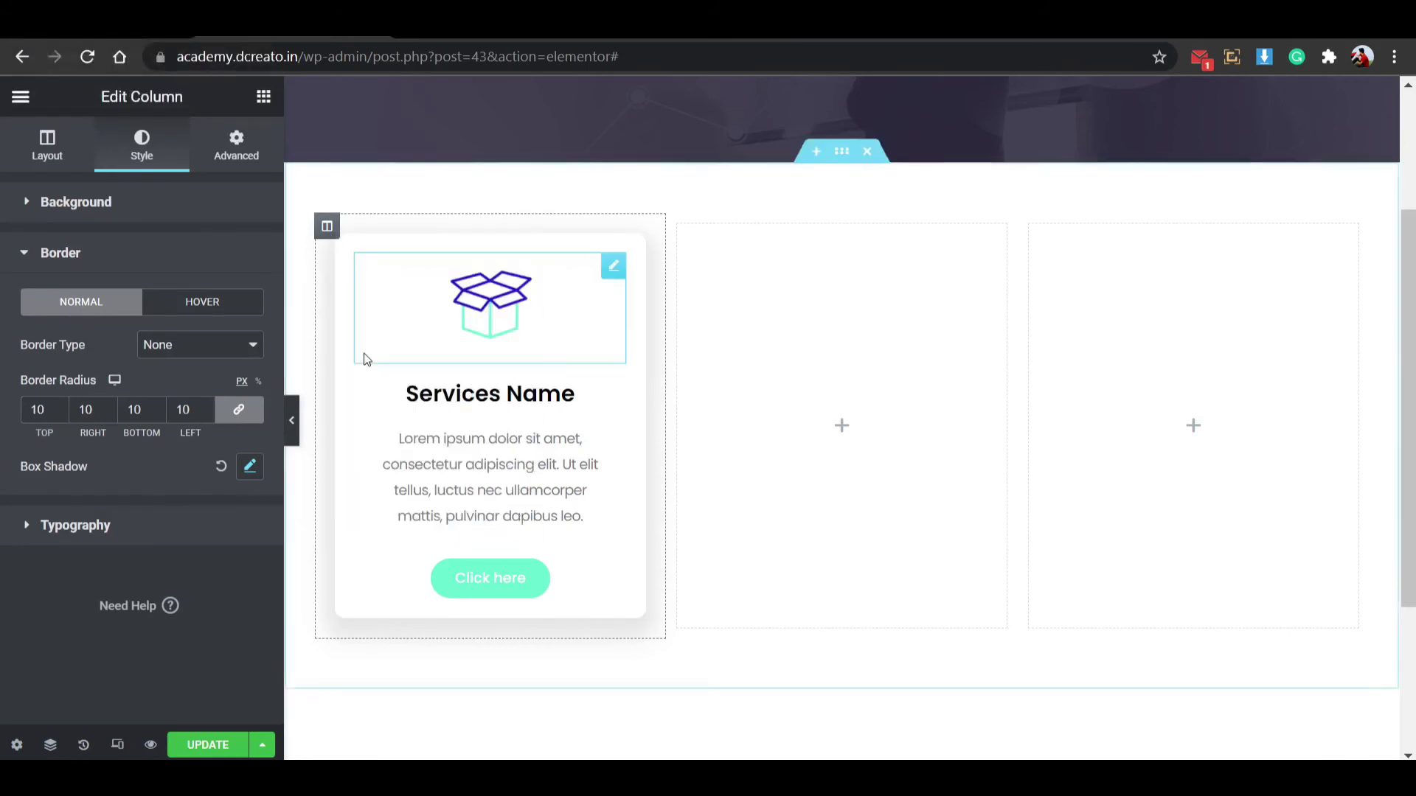
pyautogui.rightClick(329, 234)
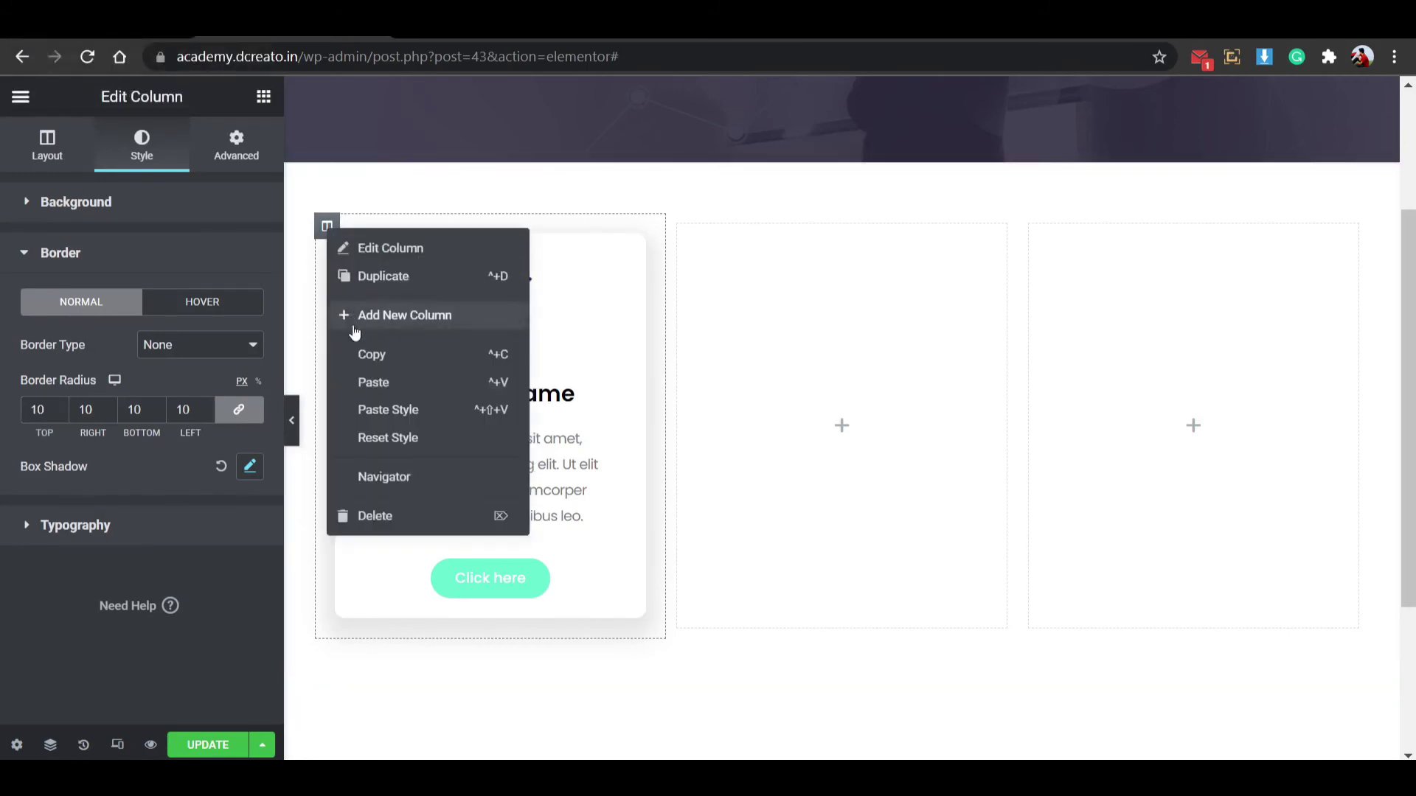
pyautogui.click(446, 279)
pyautogui.rightClick(854, 230)
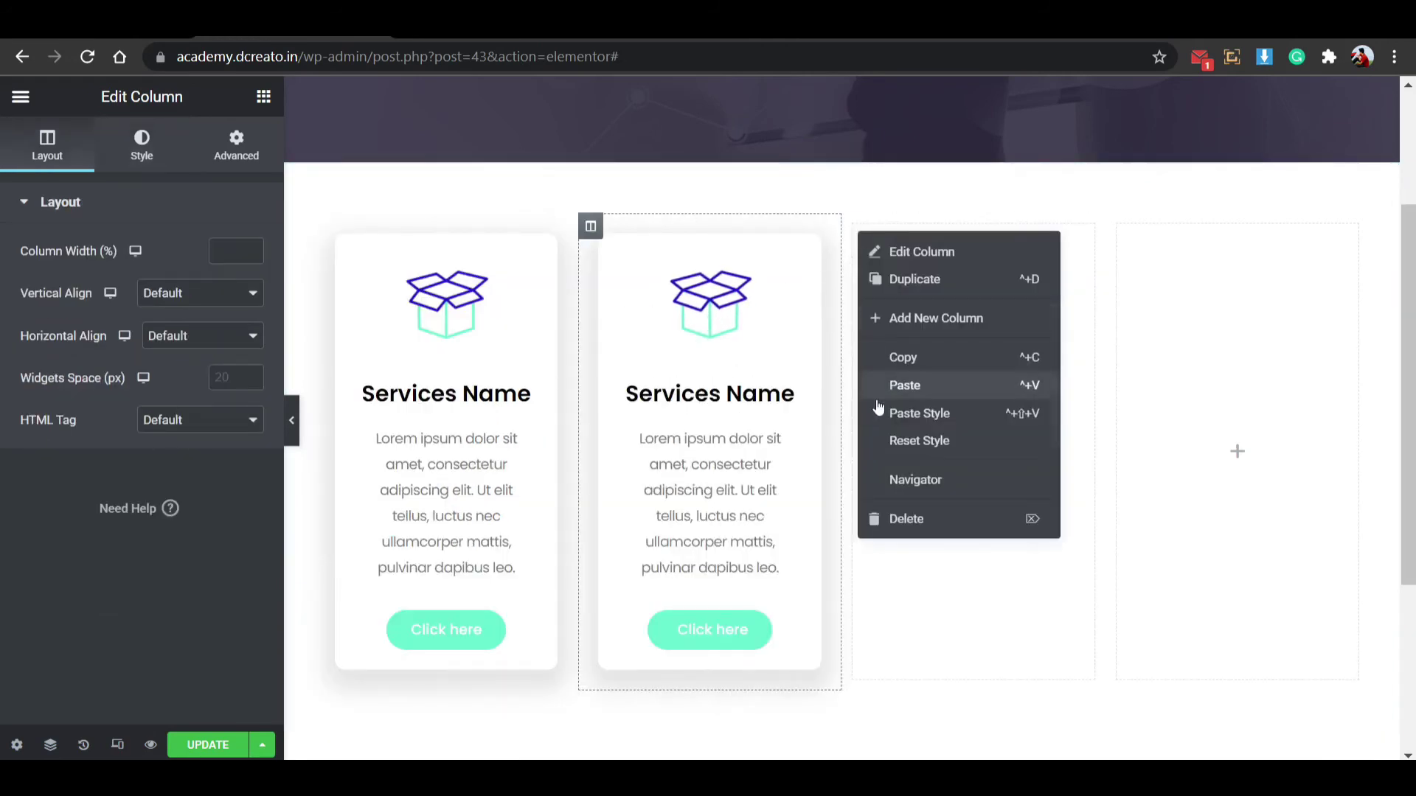
pyautogui.click(896, 516)
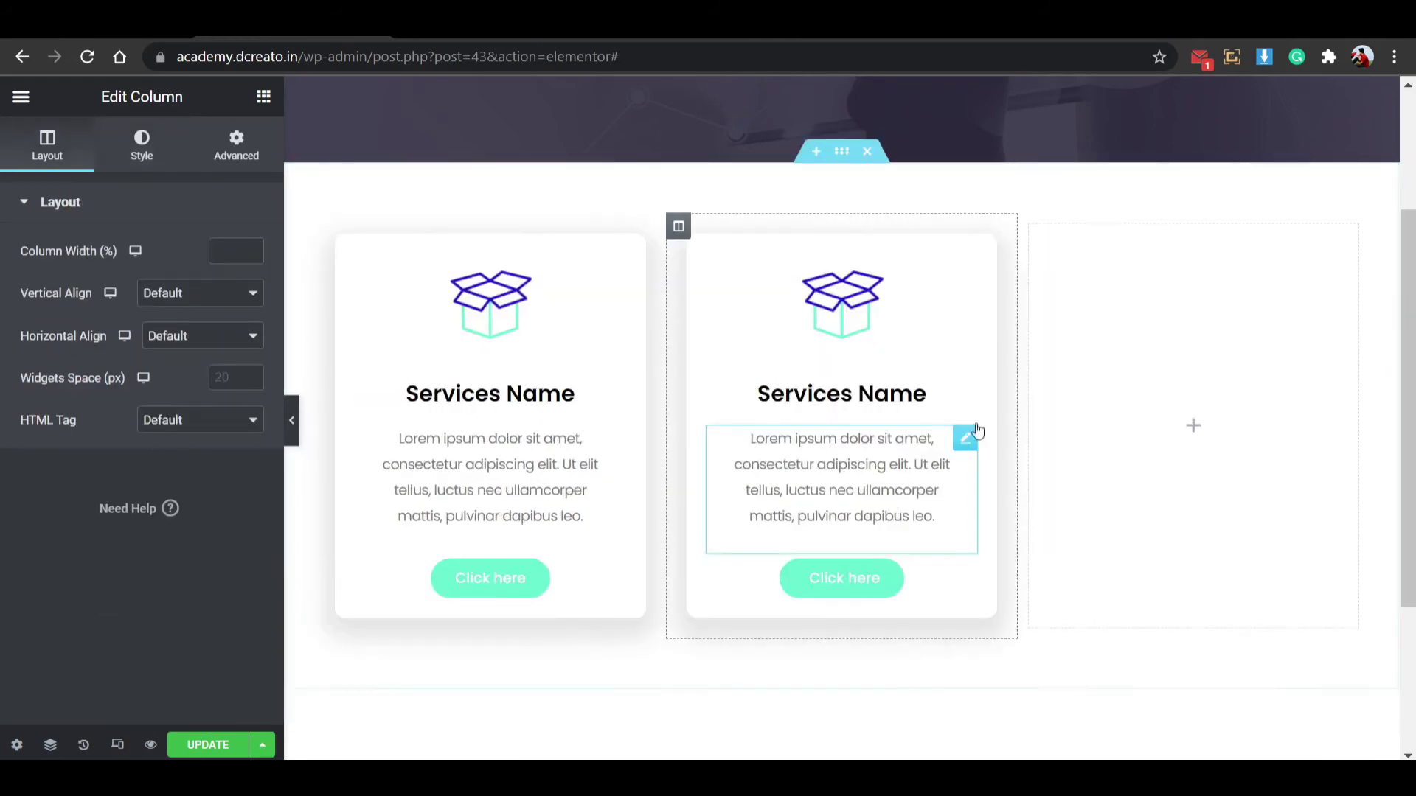
# Copy the middle service card column, paste it after the empty third column, and delete that empty column.
pyautogui.rightClick(680, 233)
pyautogui.click(705, 356)
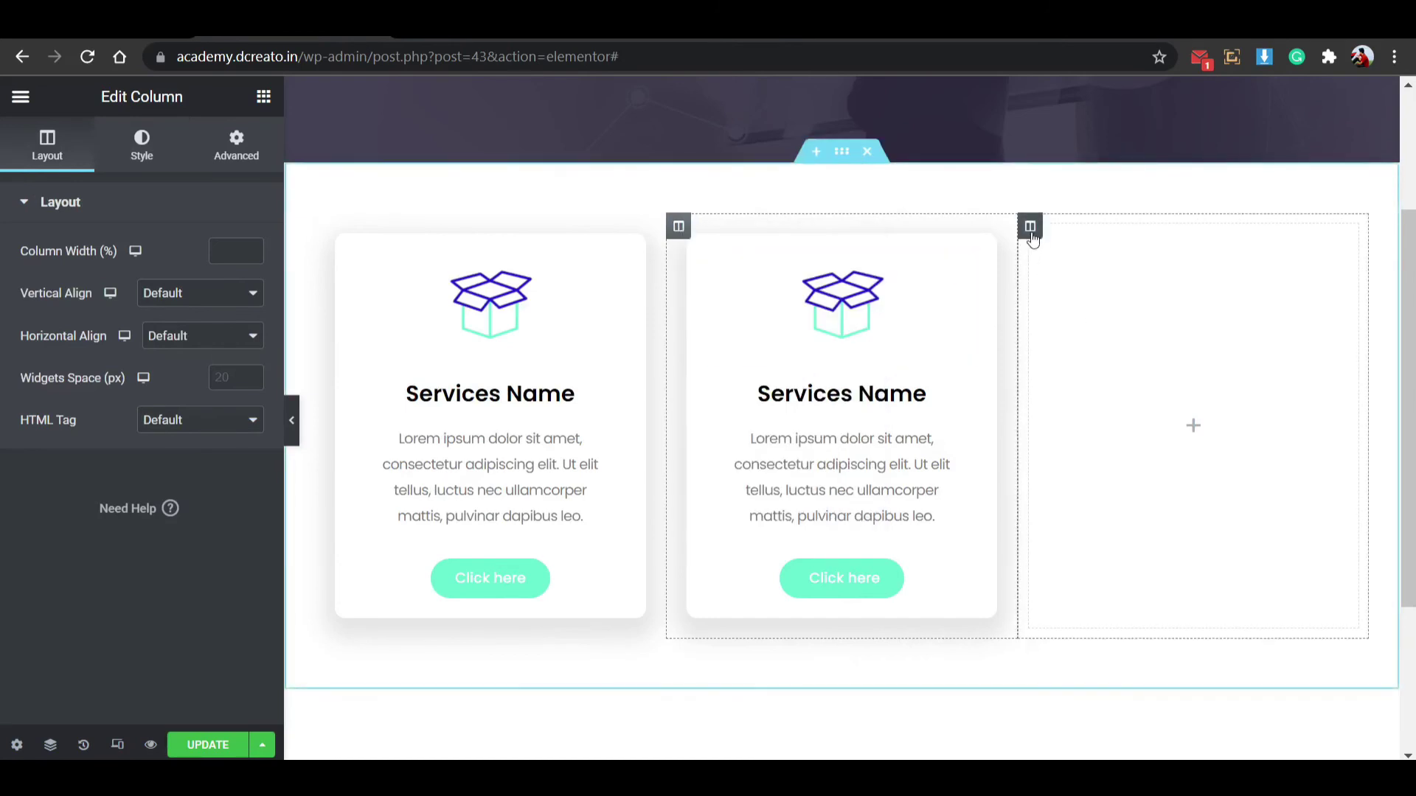
pyautogui.rightClick(1031, 230)
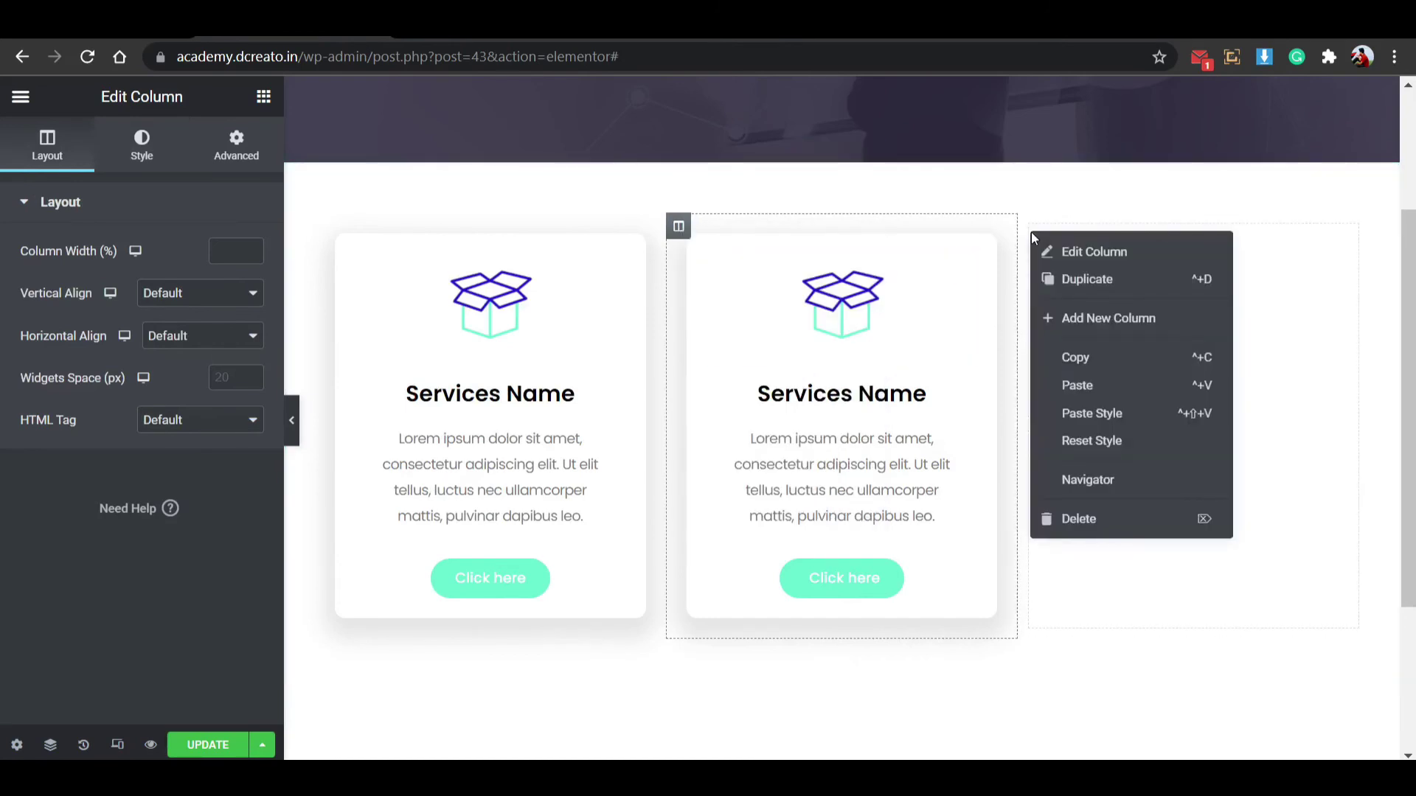
pyautogui.click(1069, 383)
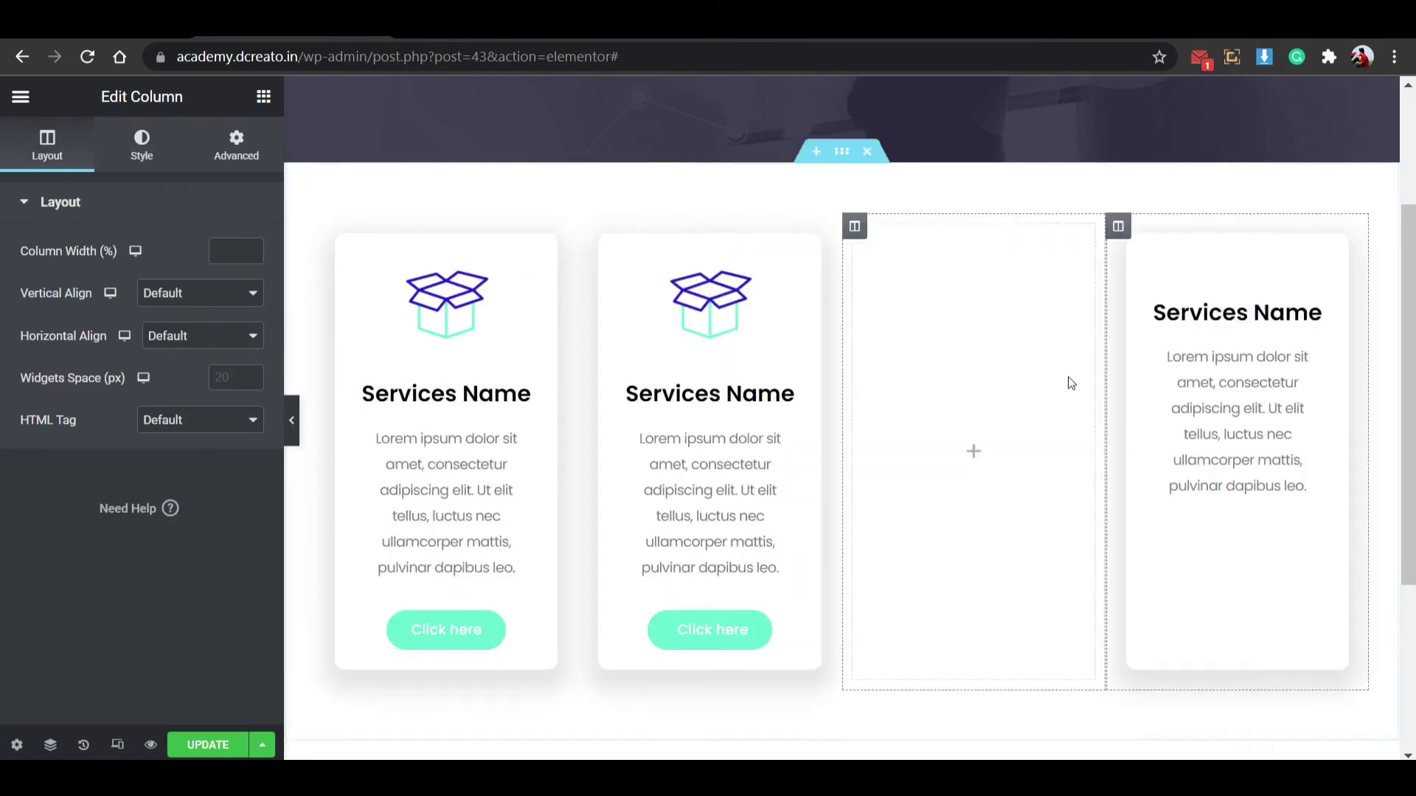
pyautogui.rightClick(853, 228)
pyautogui.click(874, 520)
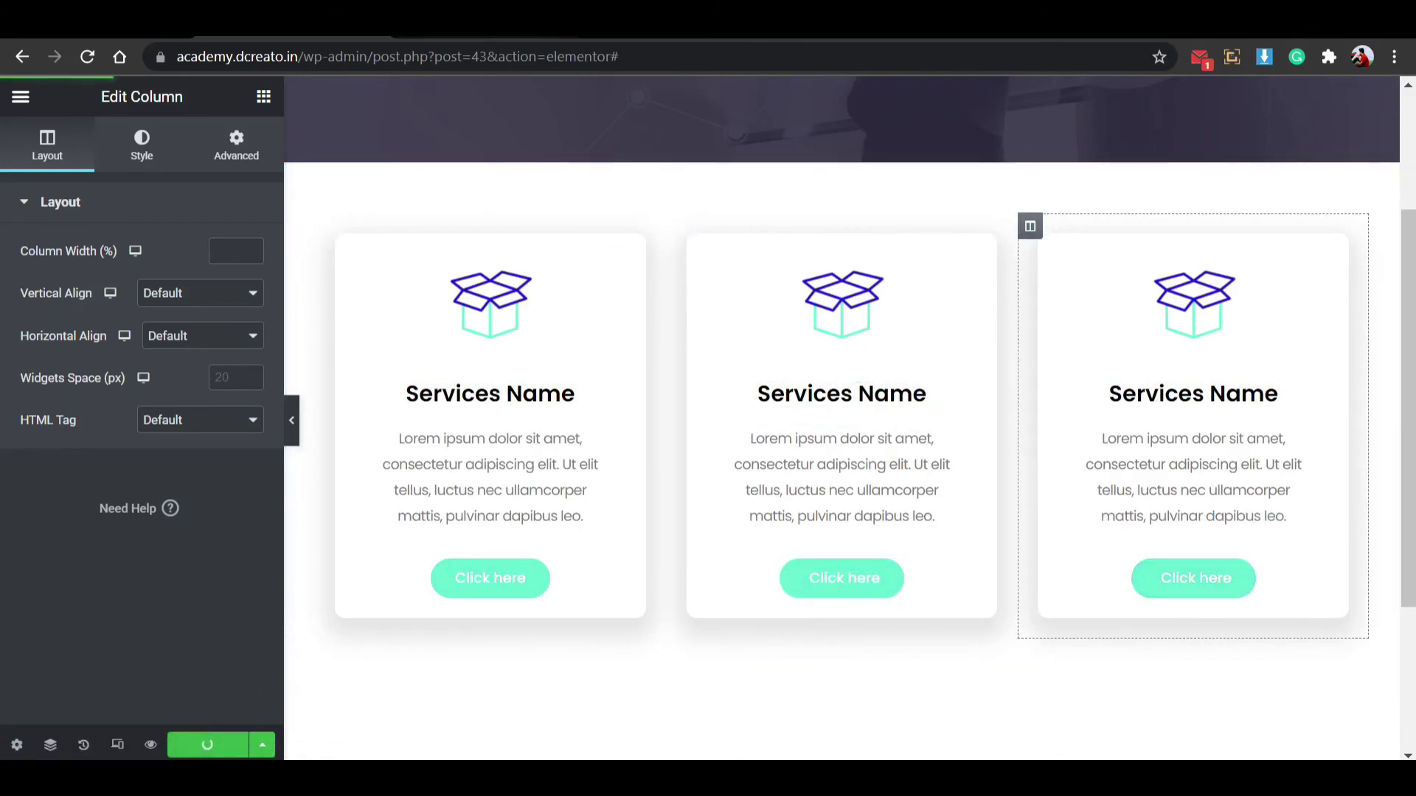
# Preview the services page and look over the hero heading and the three service cards.
pyautogui.click(151, 745)
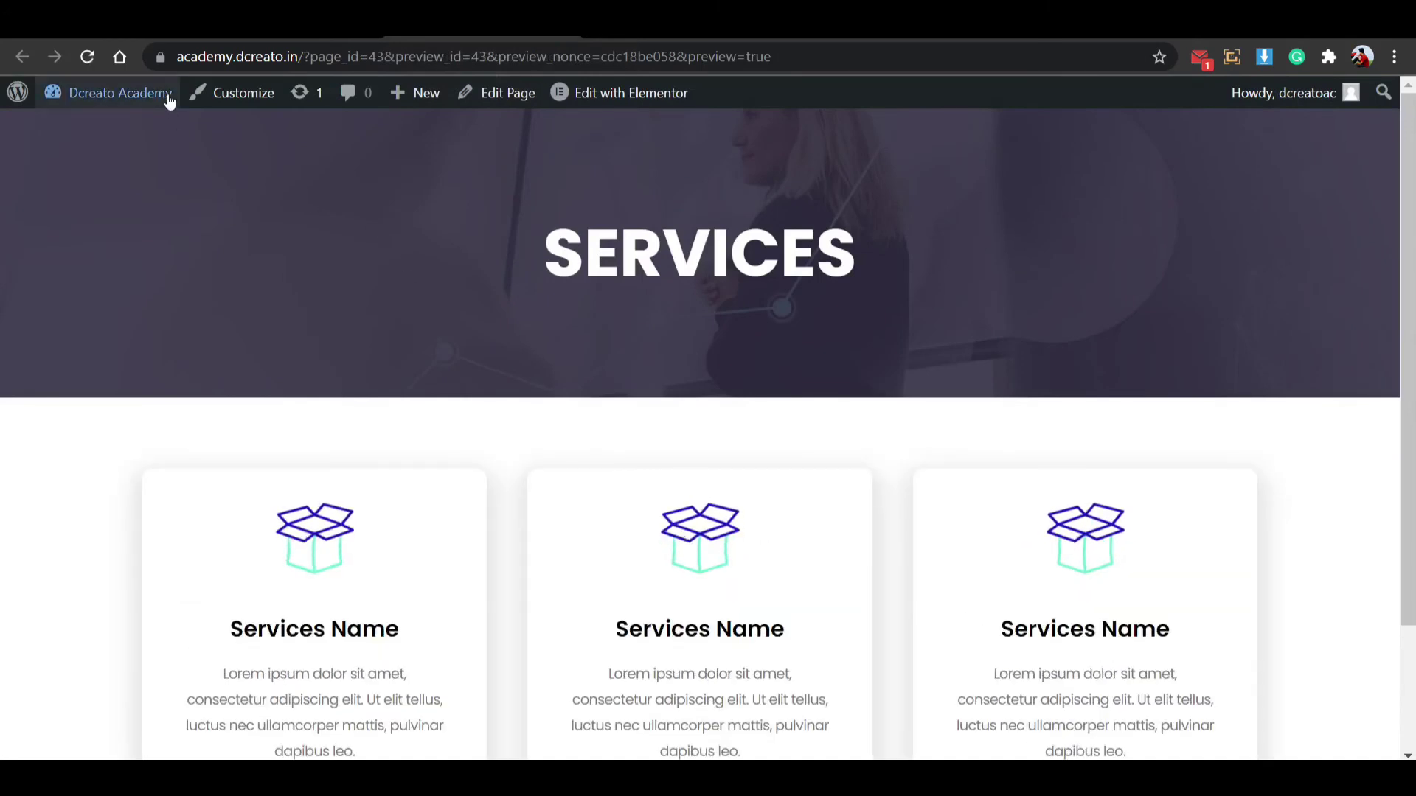
pyautogui.scroll(-2, 300, 384)
pyautogui.scroll(2, 1036, 379)
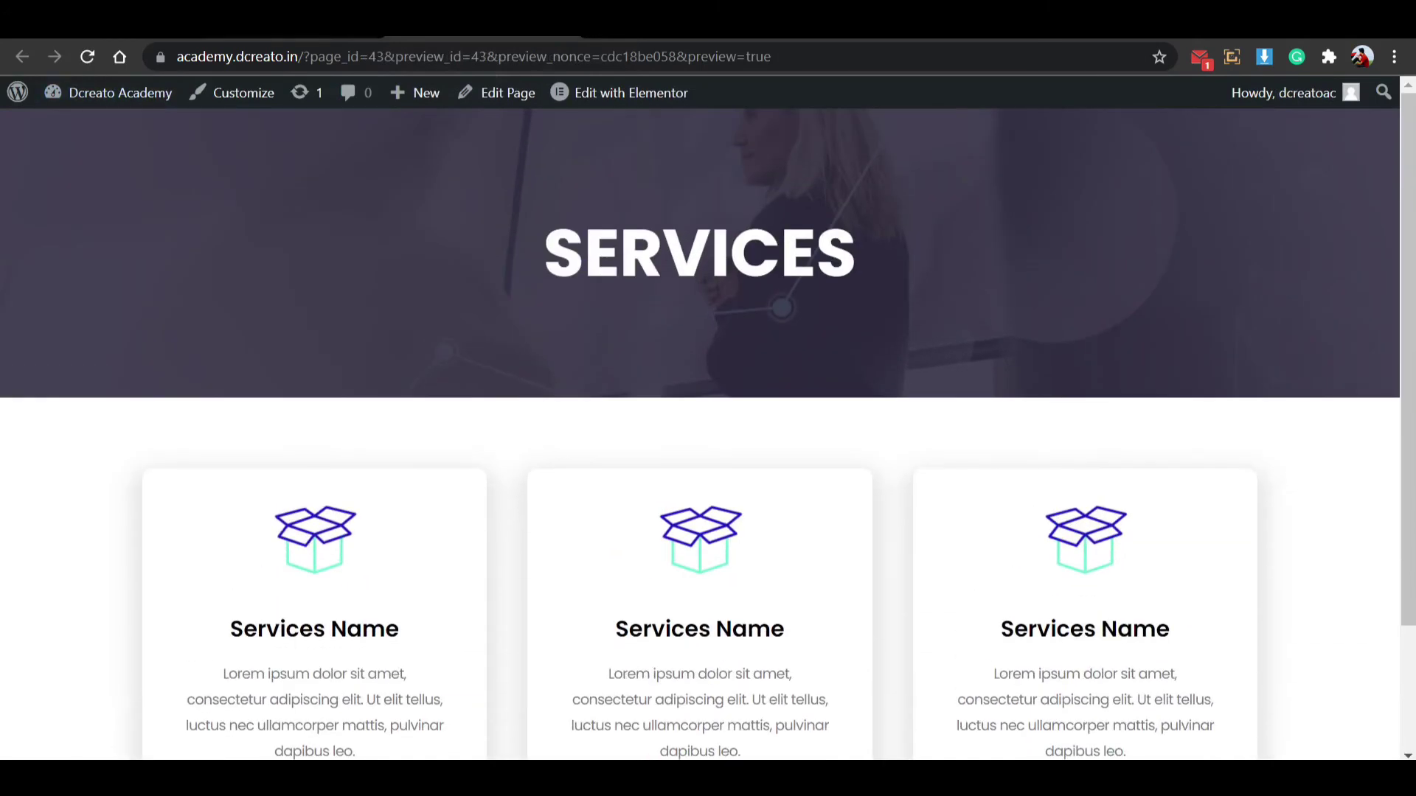
# Switch to the Lordicon site and recolor the Basket trolley icon with dark blue wheels and a mint green cart.
pyautogui.hotkey('ctrl', 'Tab')
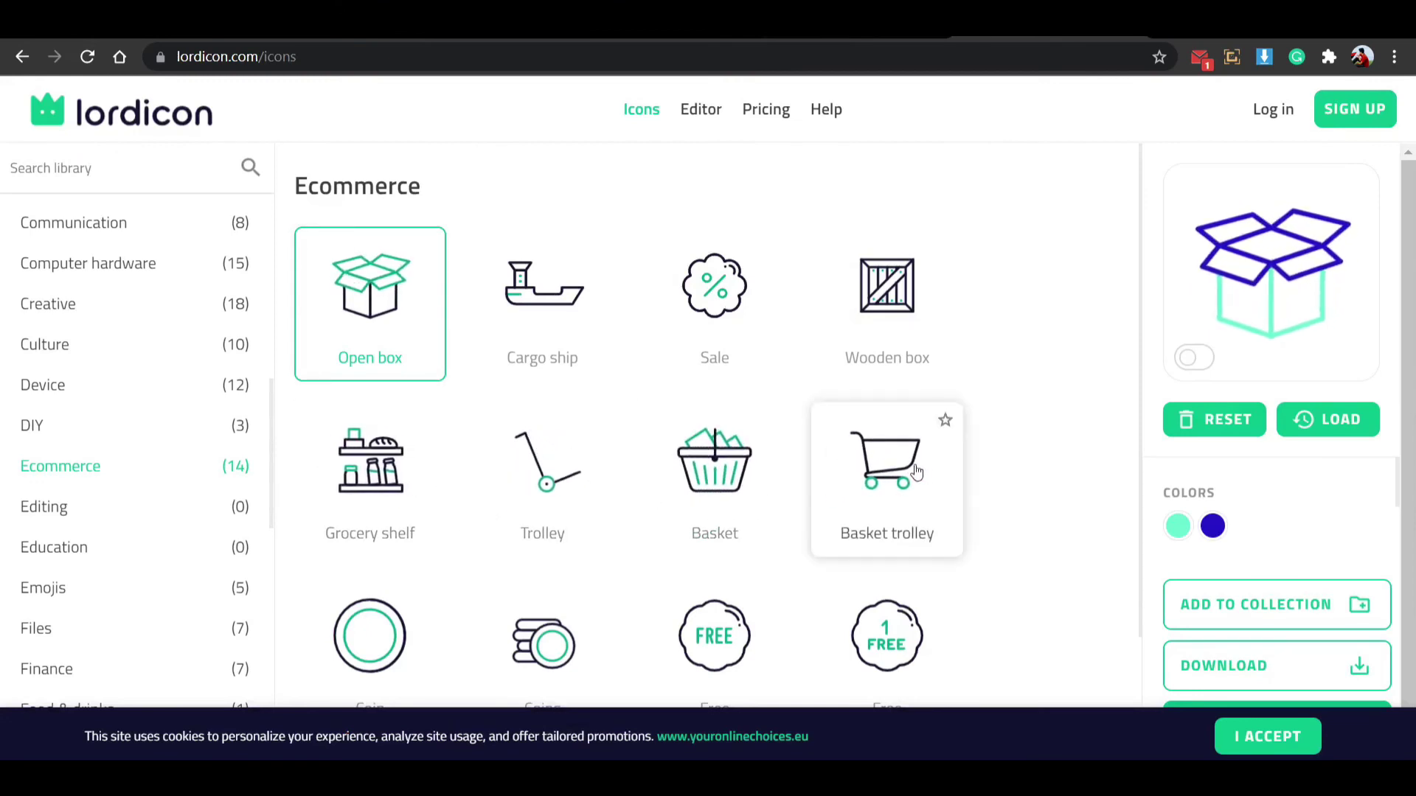
pyautogui.click(888, 472)
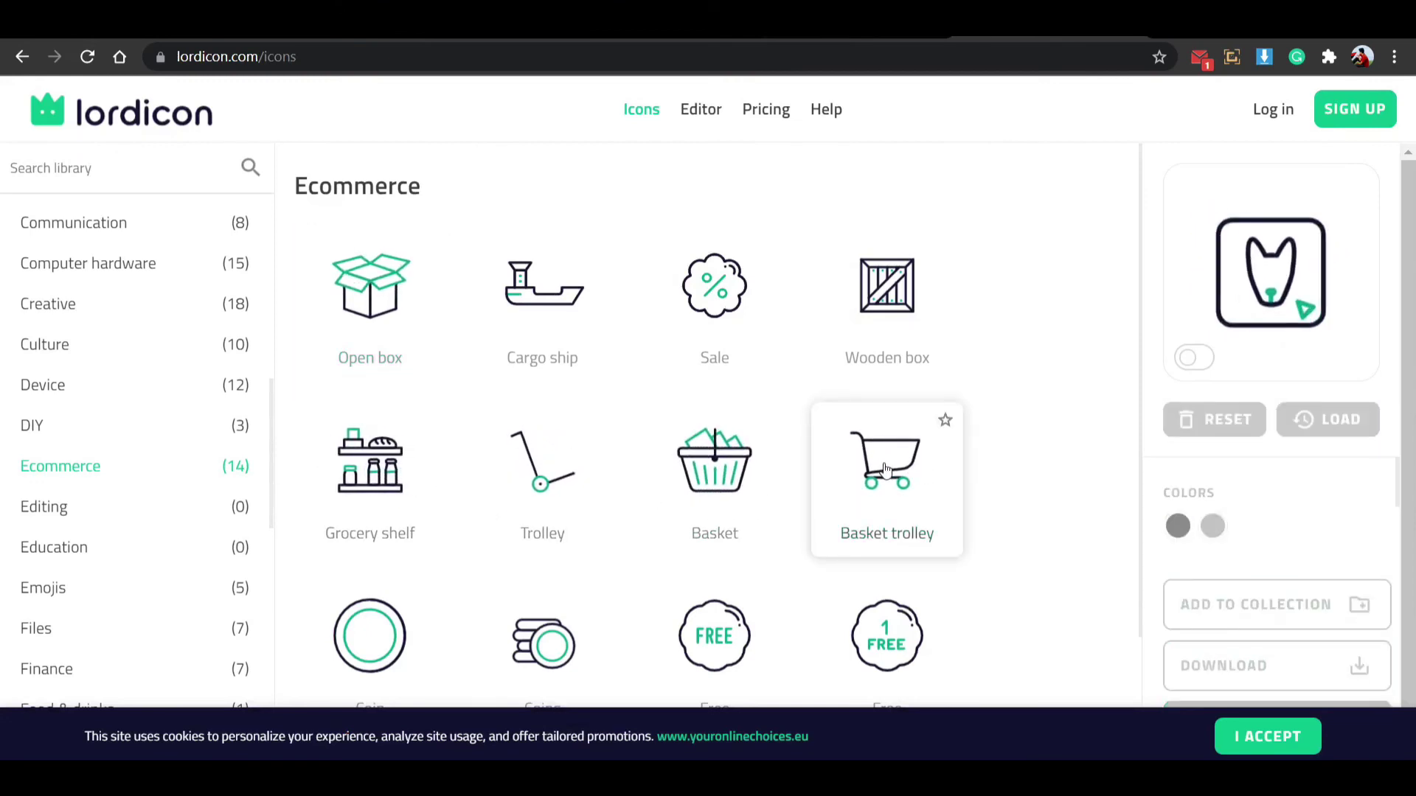
pyautogui.click(1213, 526)
pyautogui.click(1075, 639)
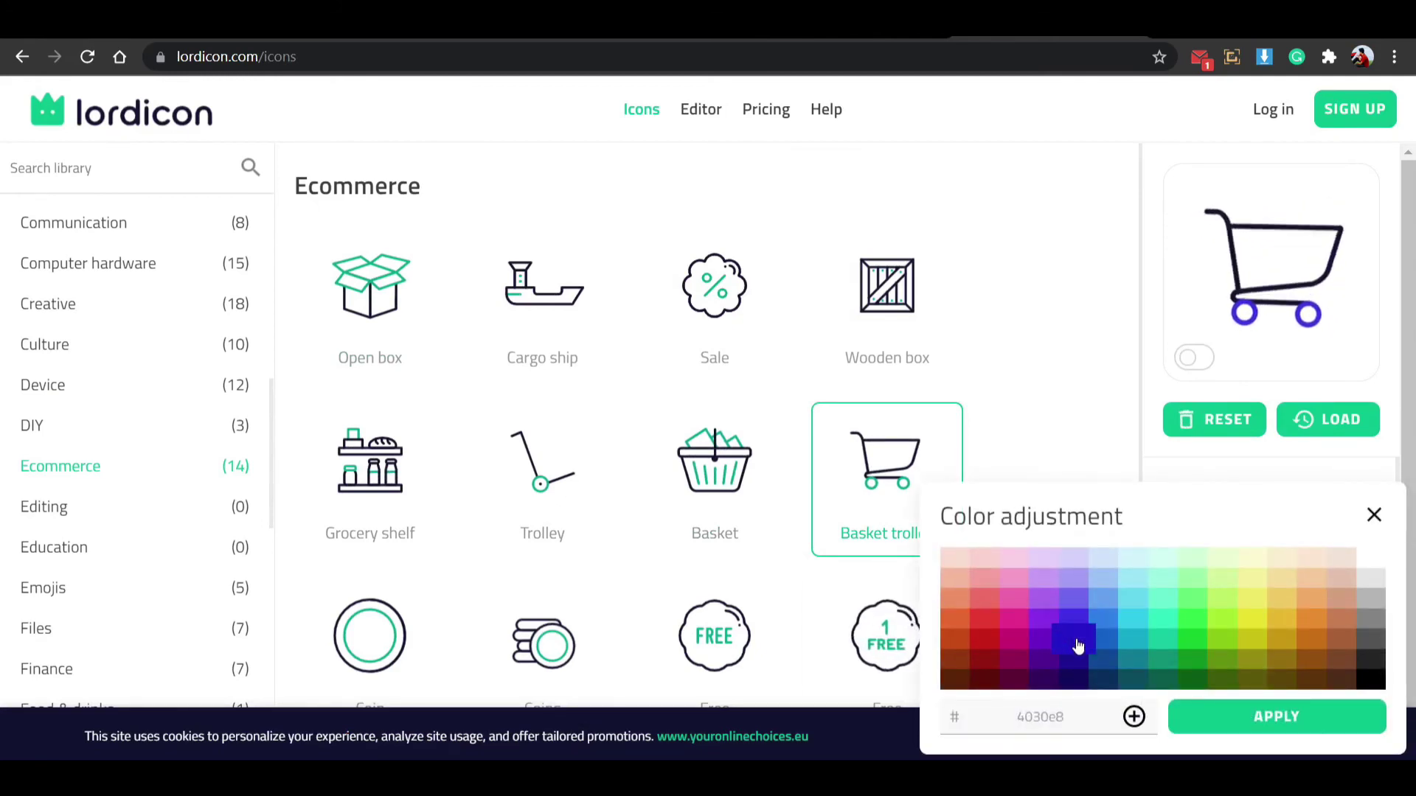
pyautogui.click(1103, 639)
pyautogui.click(1261, 719)
pyautogui.click(1178, 527)
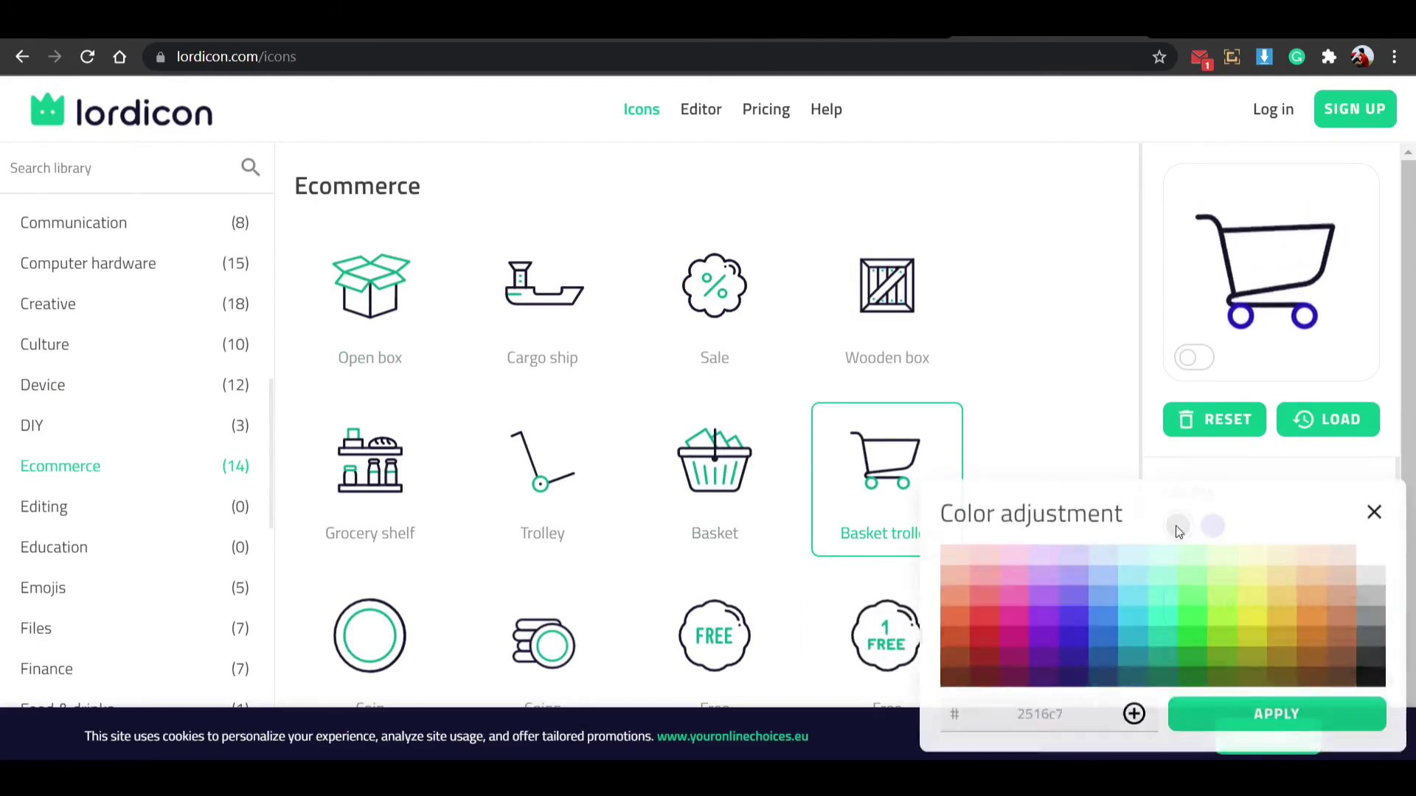
pyautogui.click(1171, 600)
pyautogui.click(1242, 722)
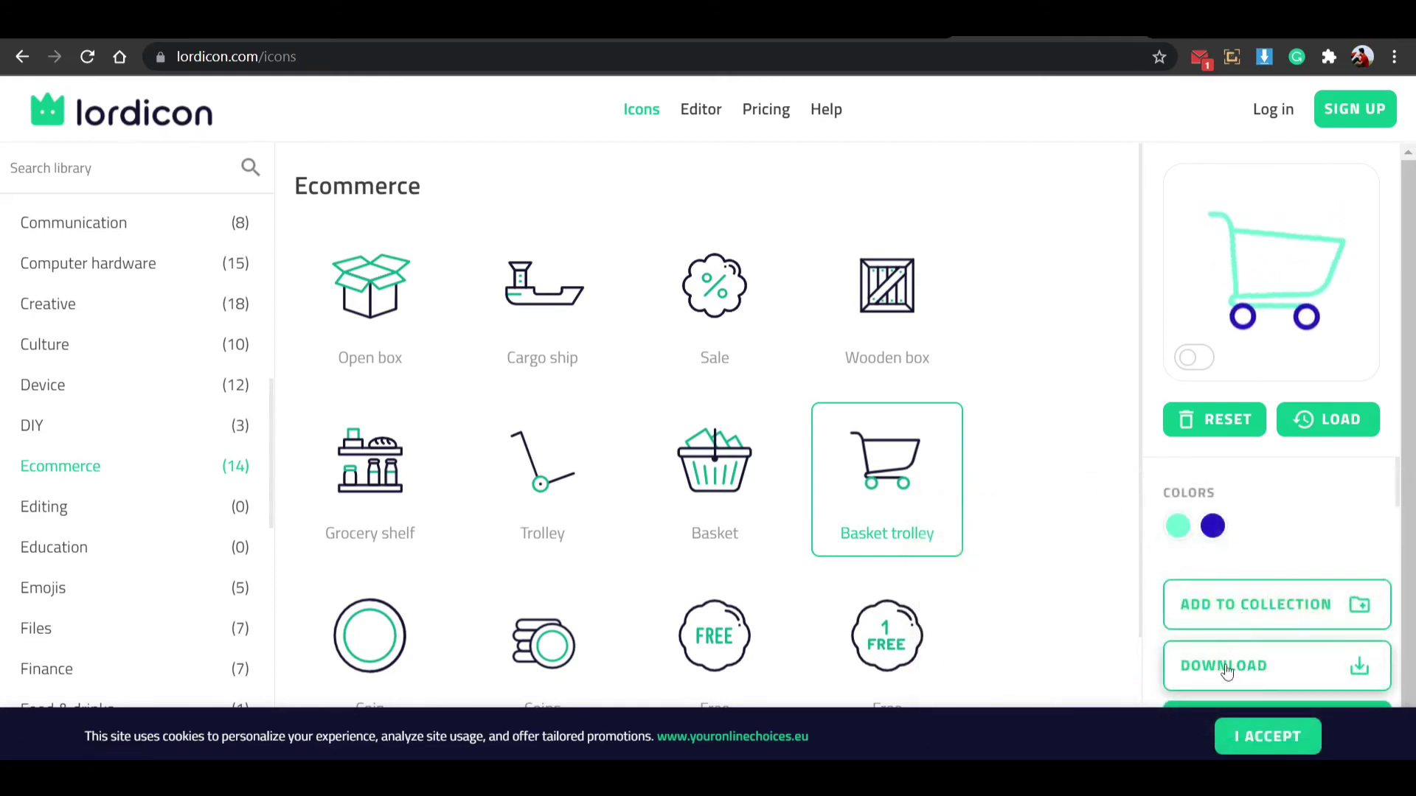
# Download the recolored Basket trolley icon as JSON (Lottie) and switch back to the Elementor editor.
pyautogui.click(1272, 670)
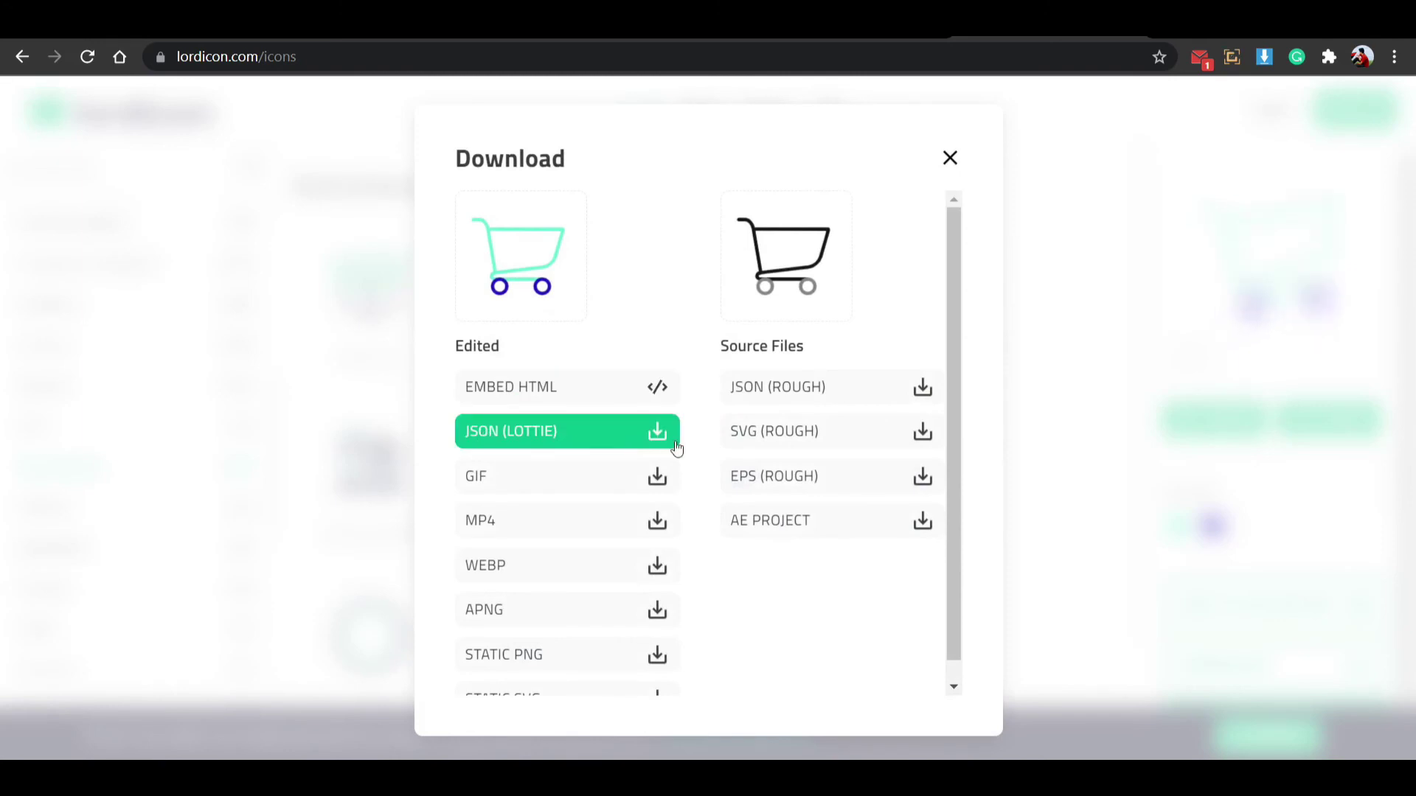
pyautogui.click(654, 435)
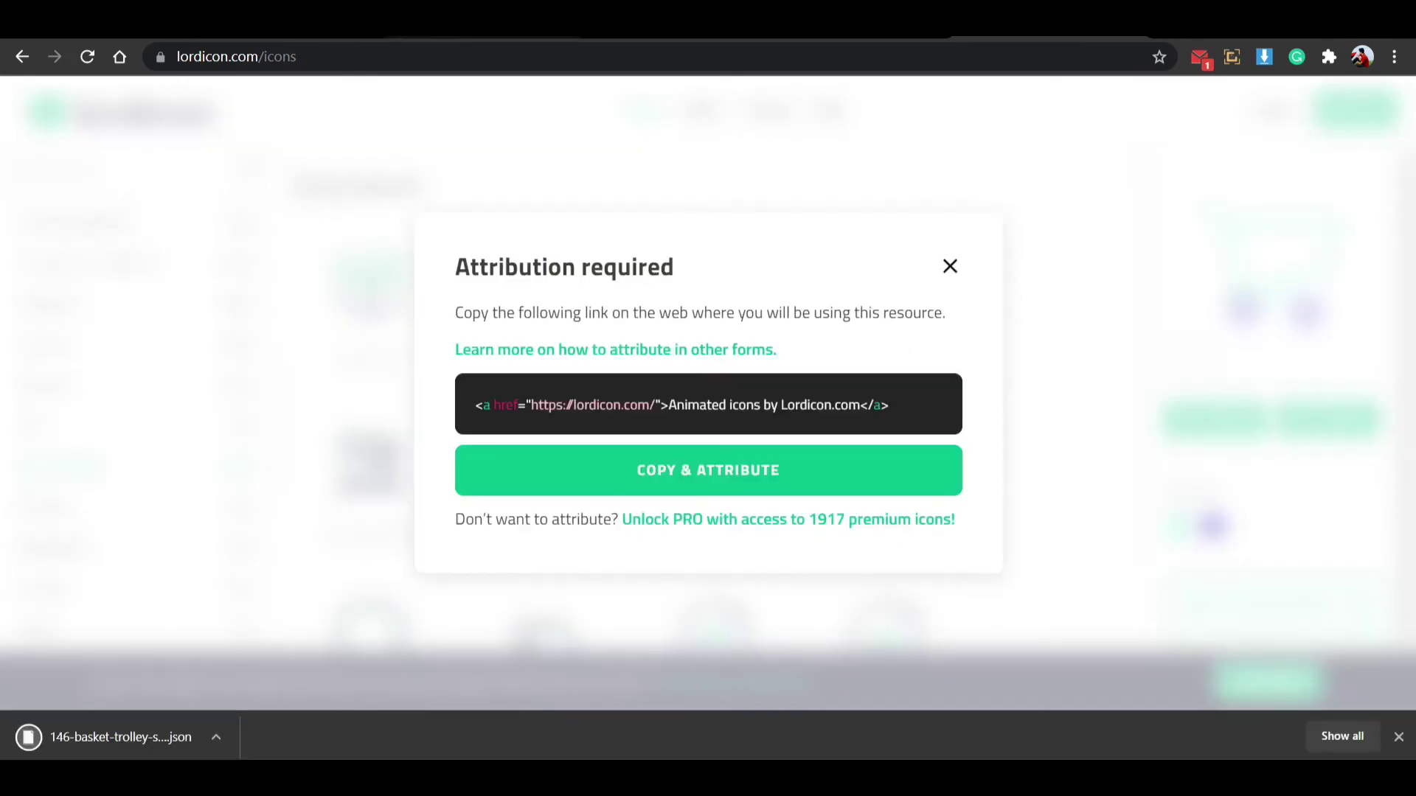
pyautogui.hotkey('ctrl', 'Tab')
pyautogui.hotkey('ctrl', 'Tab')
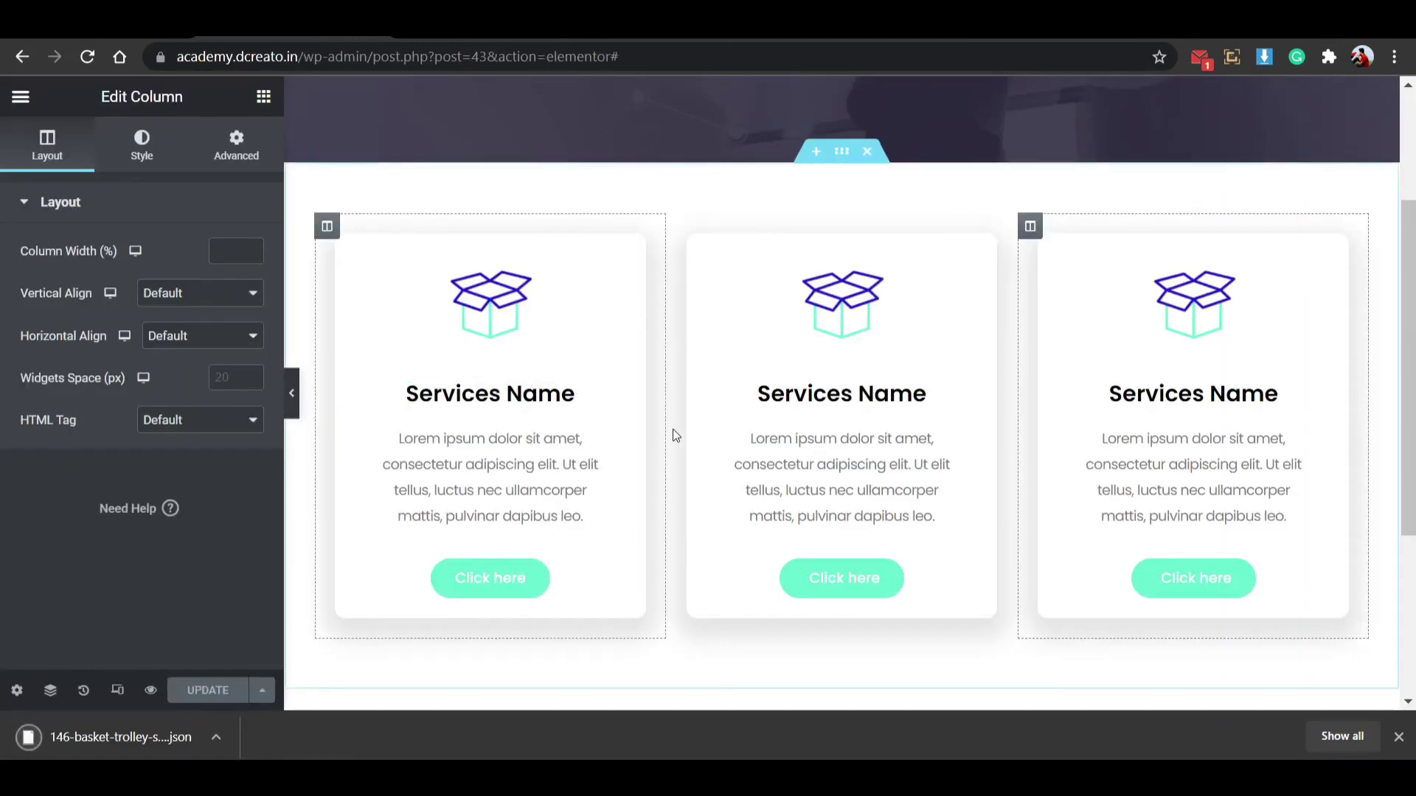
# Upload the downloaded 146-basket-trolley JSON file and insert it into the middle card's Lottie widget.
pyautogui.click(846, 310)
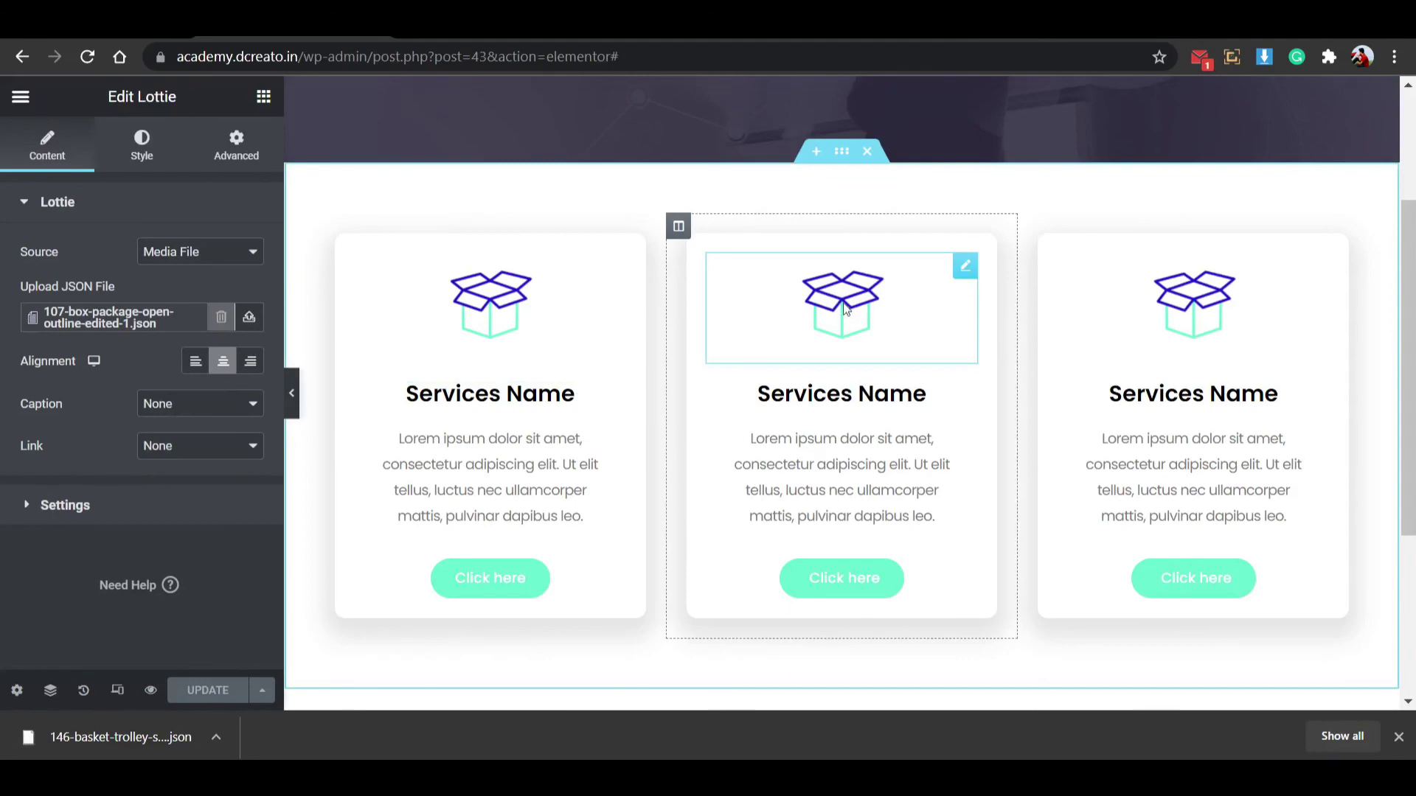
pyautogui.click(249, 317)
pyautogui.moveTo(118, 745); pyautogui.dragTo(872, 530)
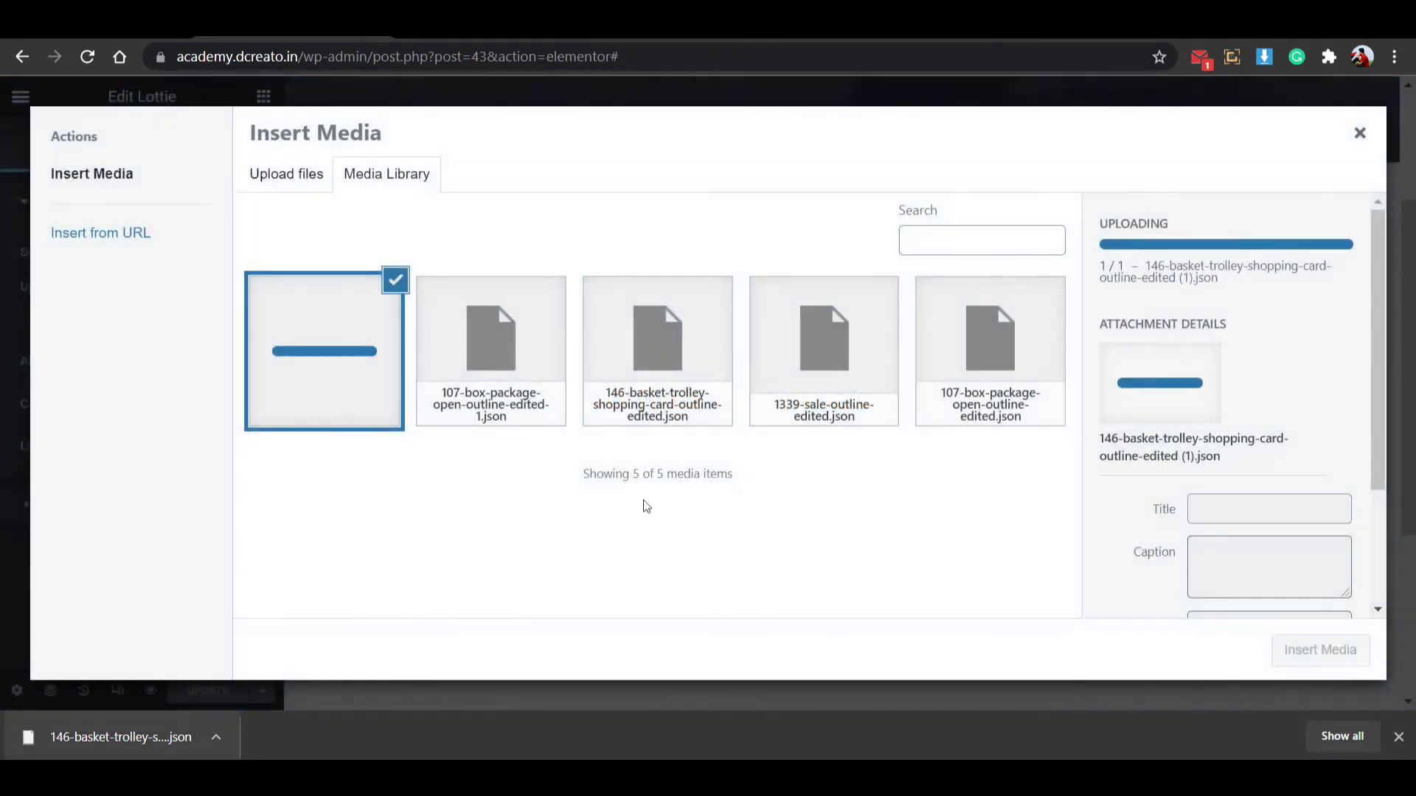
pyautogui.click(1398, 737)
pyautogui.click(1298, 704)
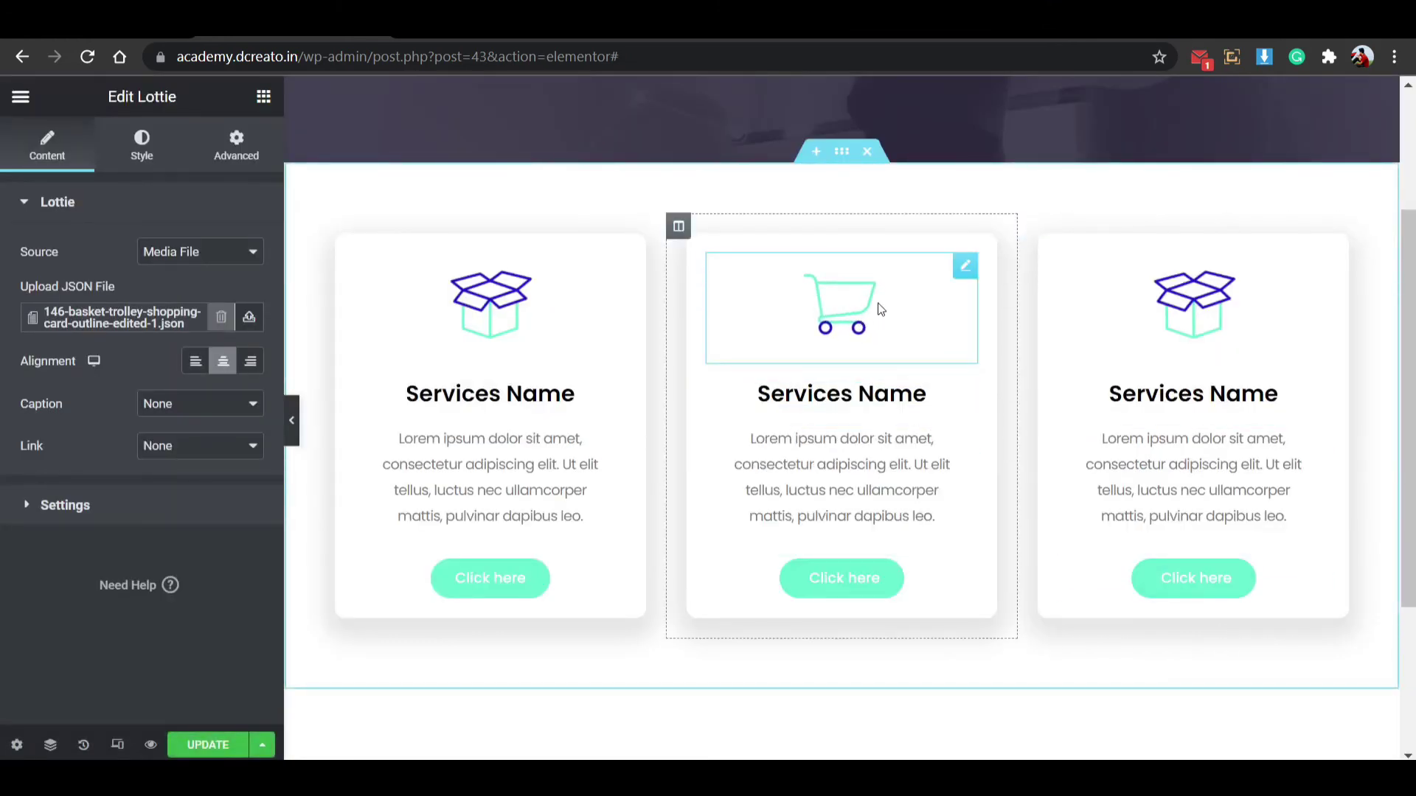
# Replace the box icon in the third card's Lottie widget with 1339-sale-outline-edited.json from the media library.
pyautogui.click(1142, 319)
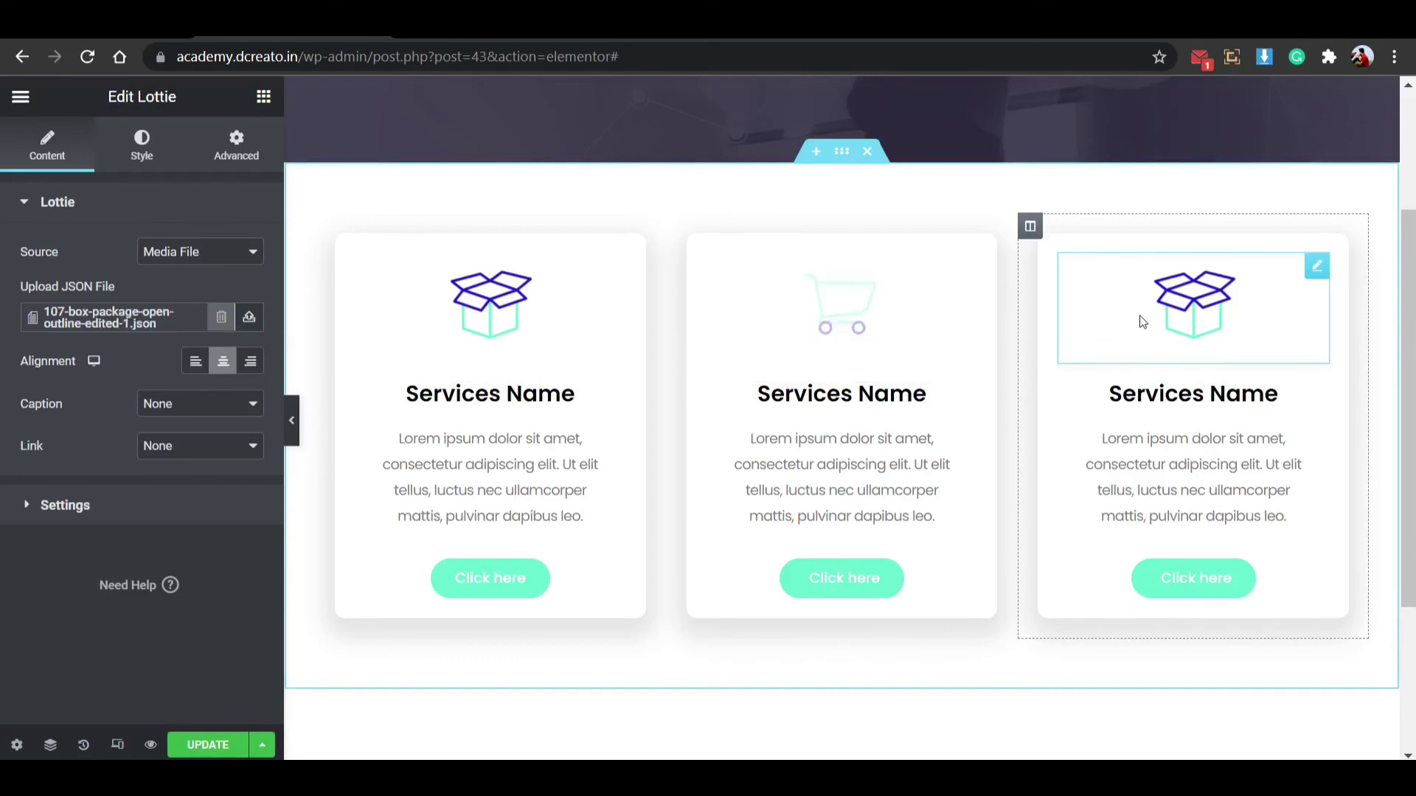
pyautogui.click(221, 318)
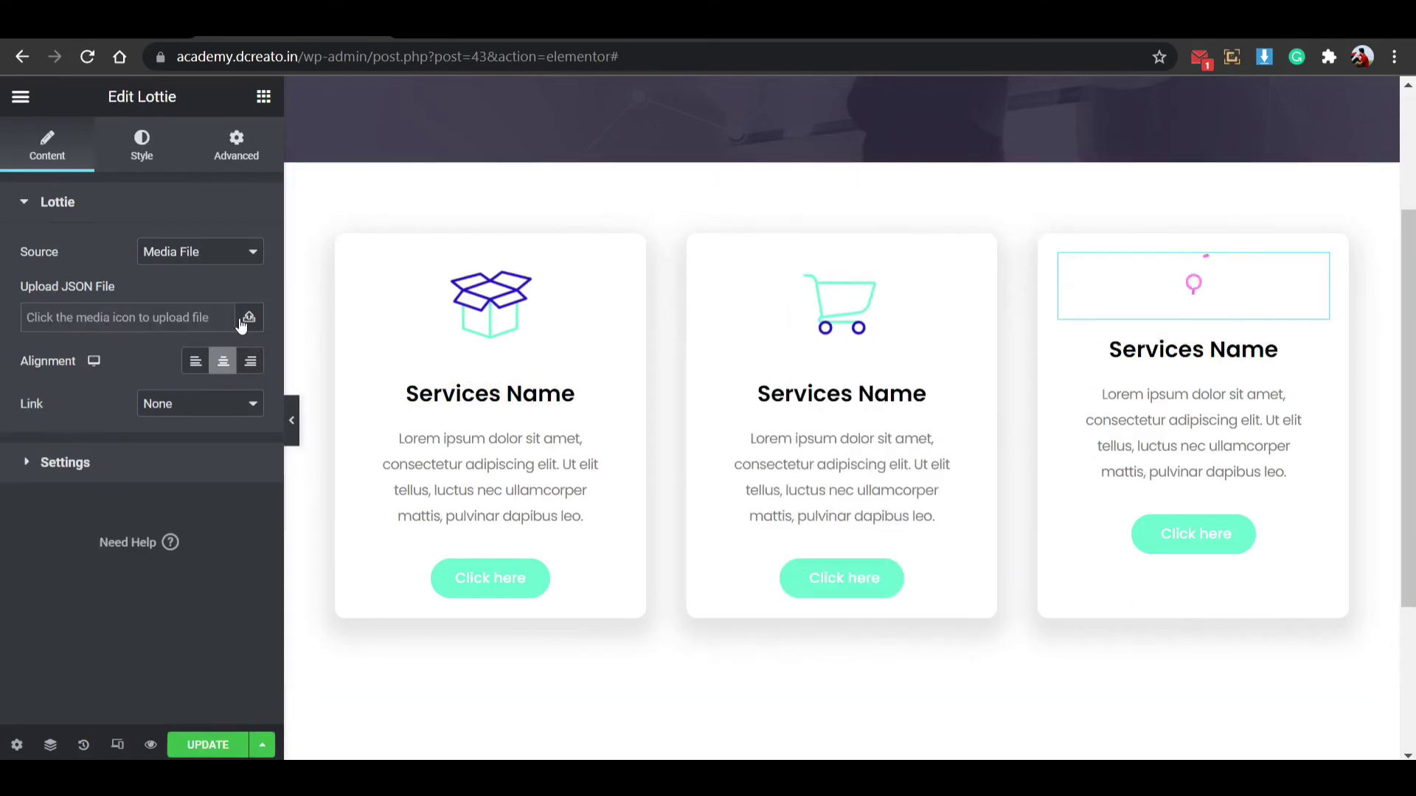
pyautogui.click(249, 318)
pyautogui.click(493, 382)
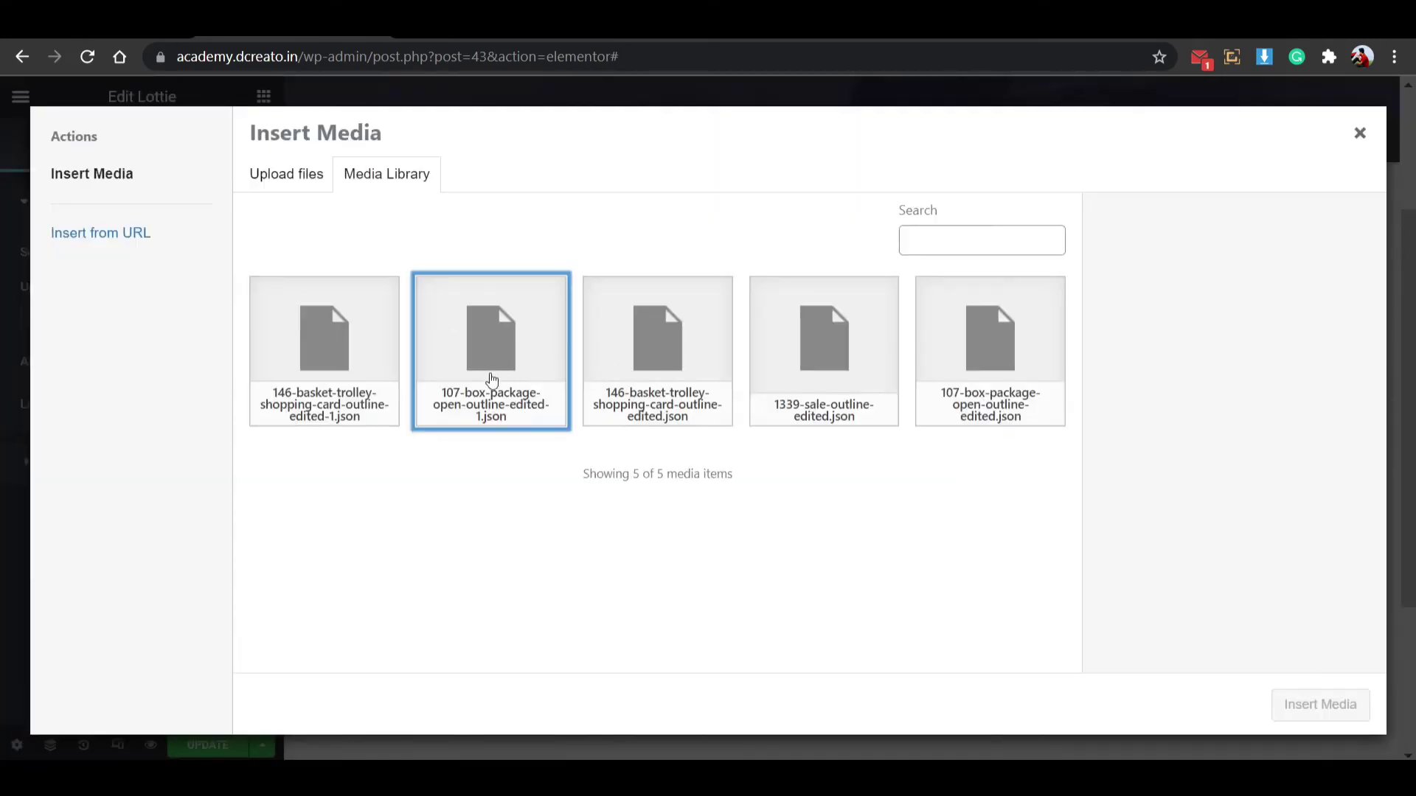
pyautogui.click(832, 397)
pyautogui.click(1320, 705)
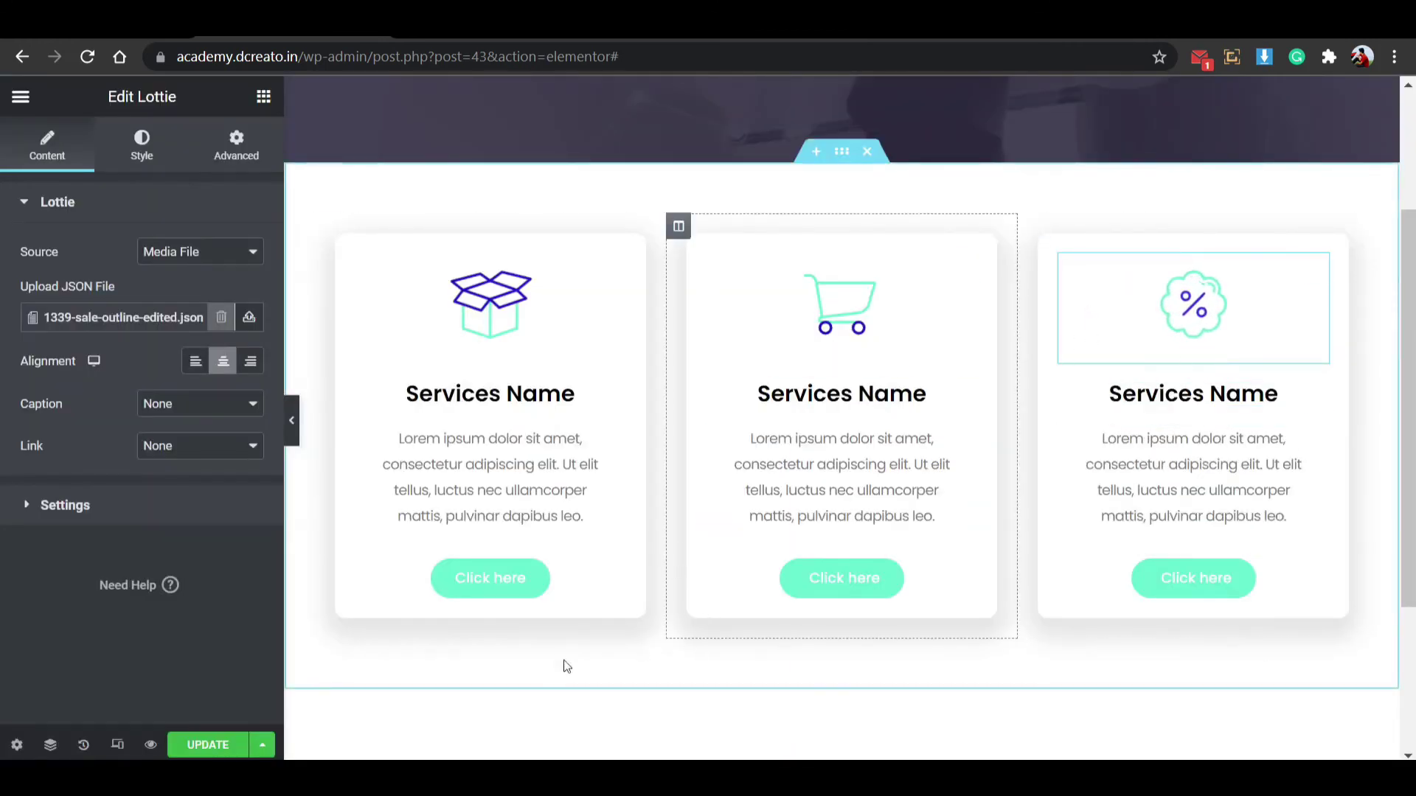
# Update the services page and open its preview to show the three service cards.
pyautogui.click(221, 745)
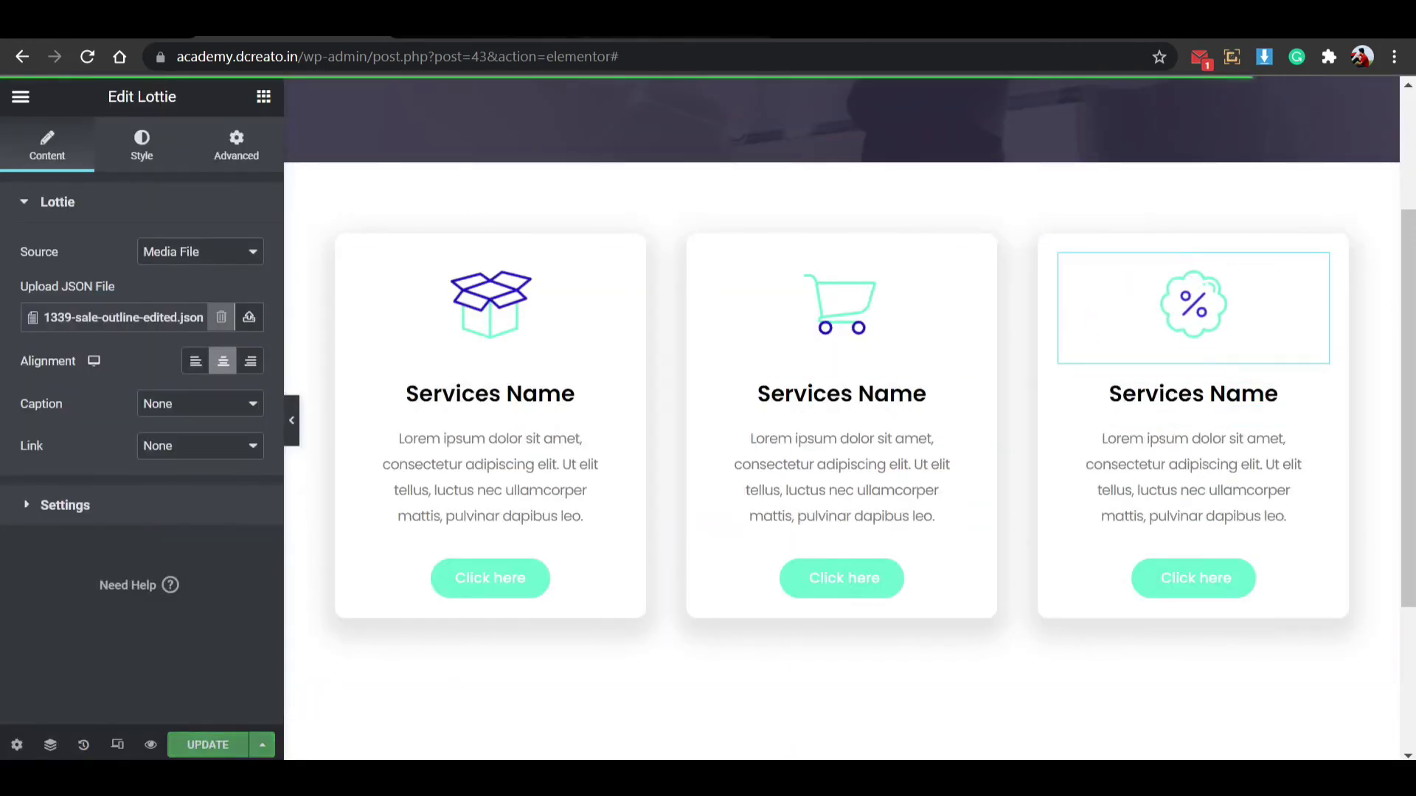
pyautogui.click(151, 745)
pyautogui.scroll(-2, 458, 420)
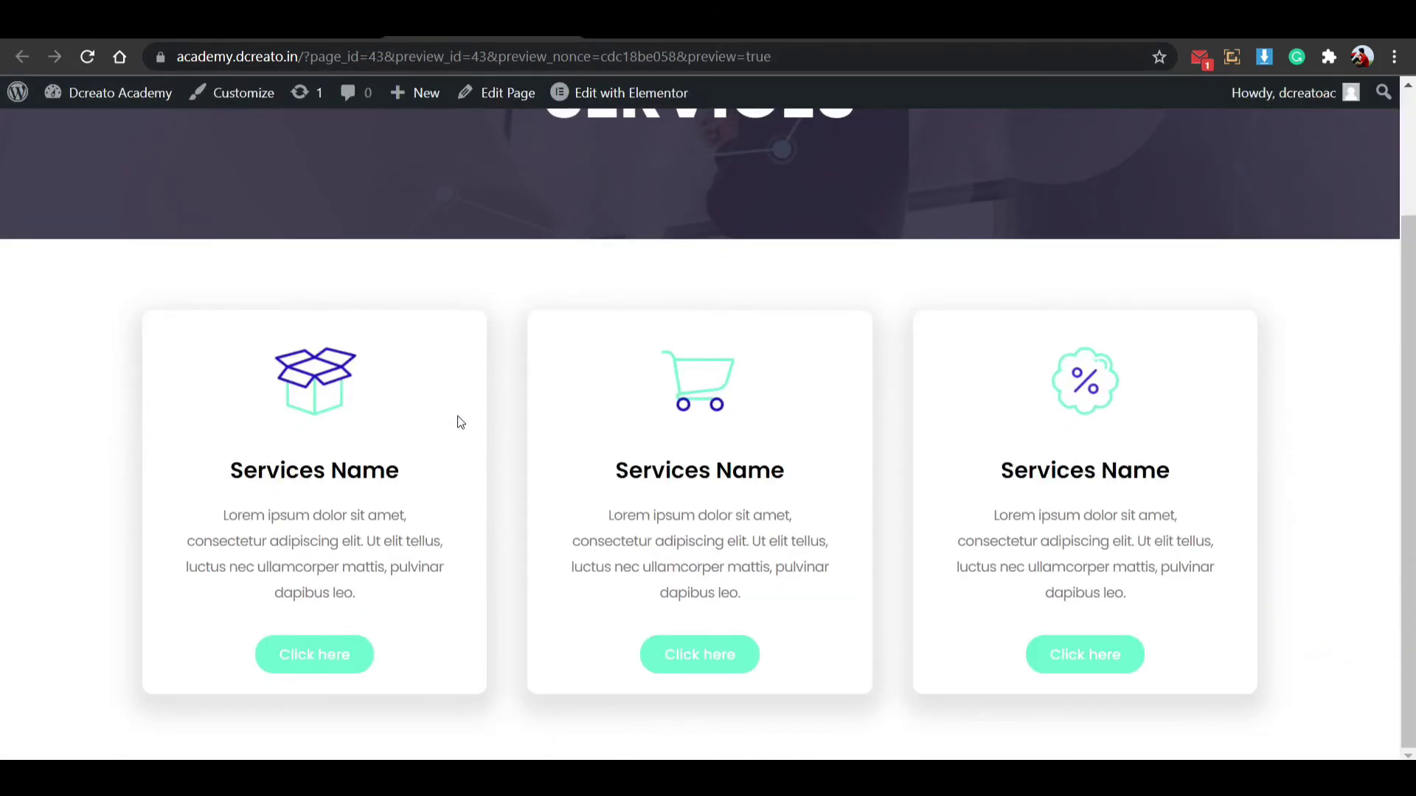
# Examine the previewed hero and service cards at browser zoom levels between 75% and 100%, reloading the page to replay the icon animations.
pyautogui.hotkey('ctrl', '-')
pyautogui.hotkey('ctrl', '-')
pyautogui.hotkey('ctrl', '-')
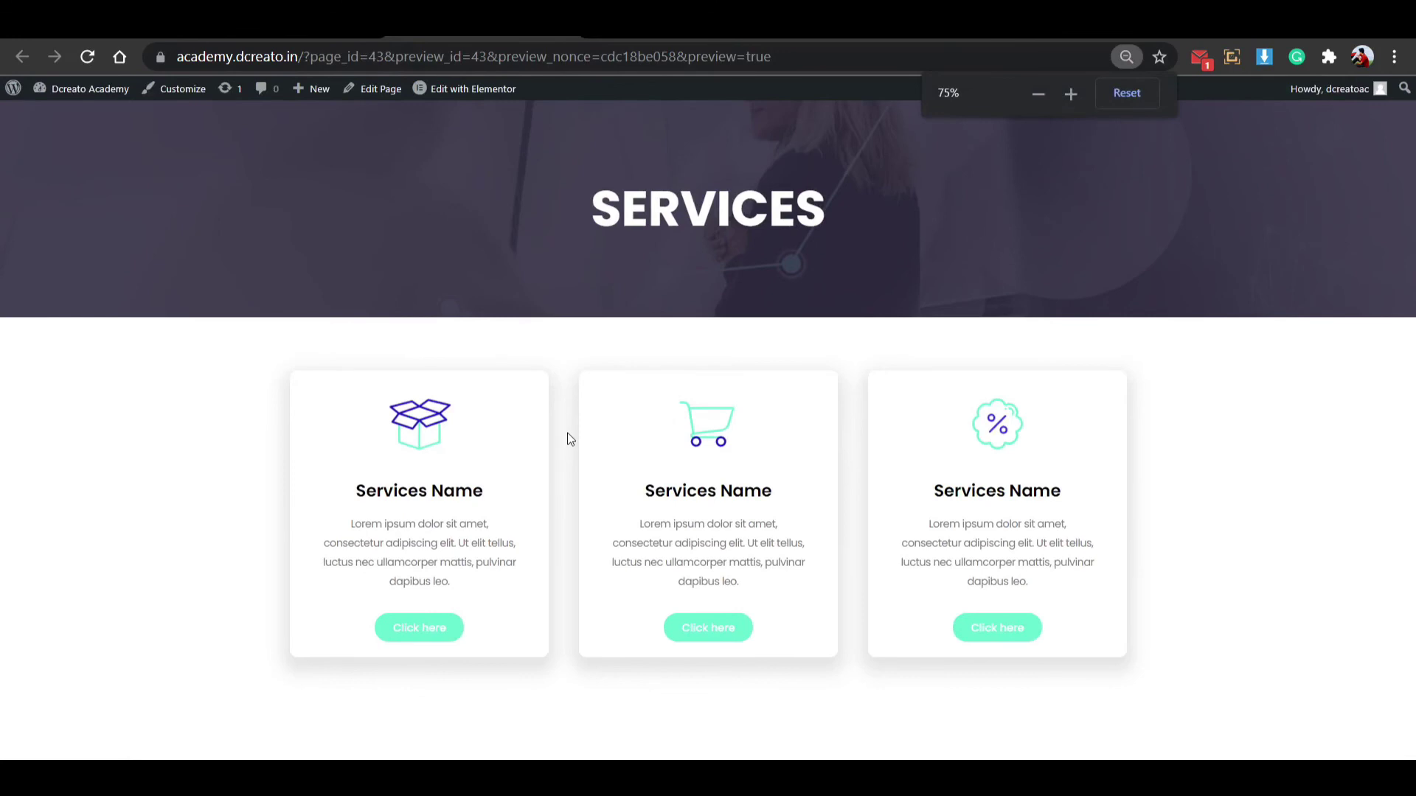
pyautogui.hotkey('ctrl', '+')
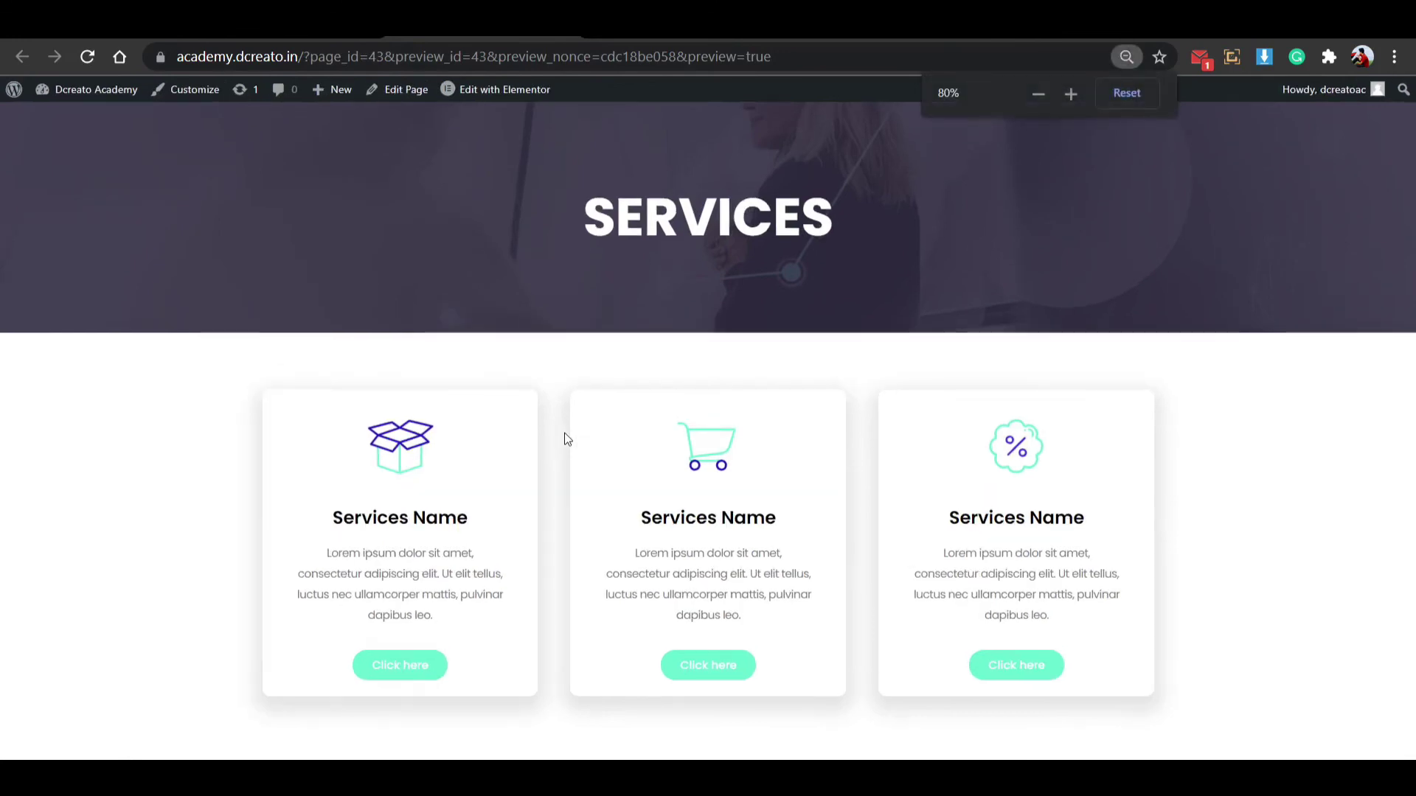
pyautogui.hotkey('ctrl', 'r')
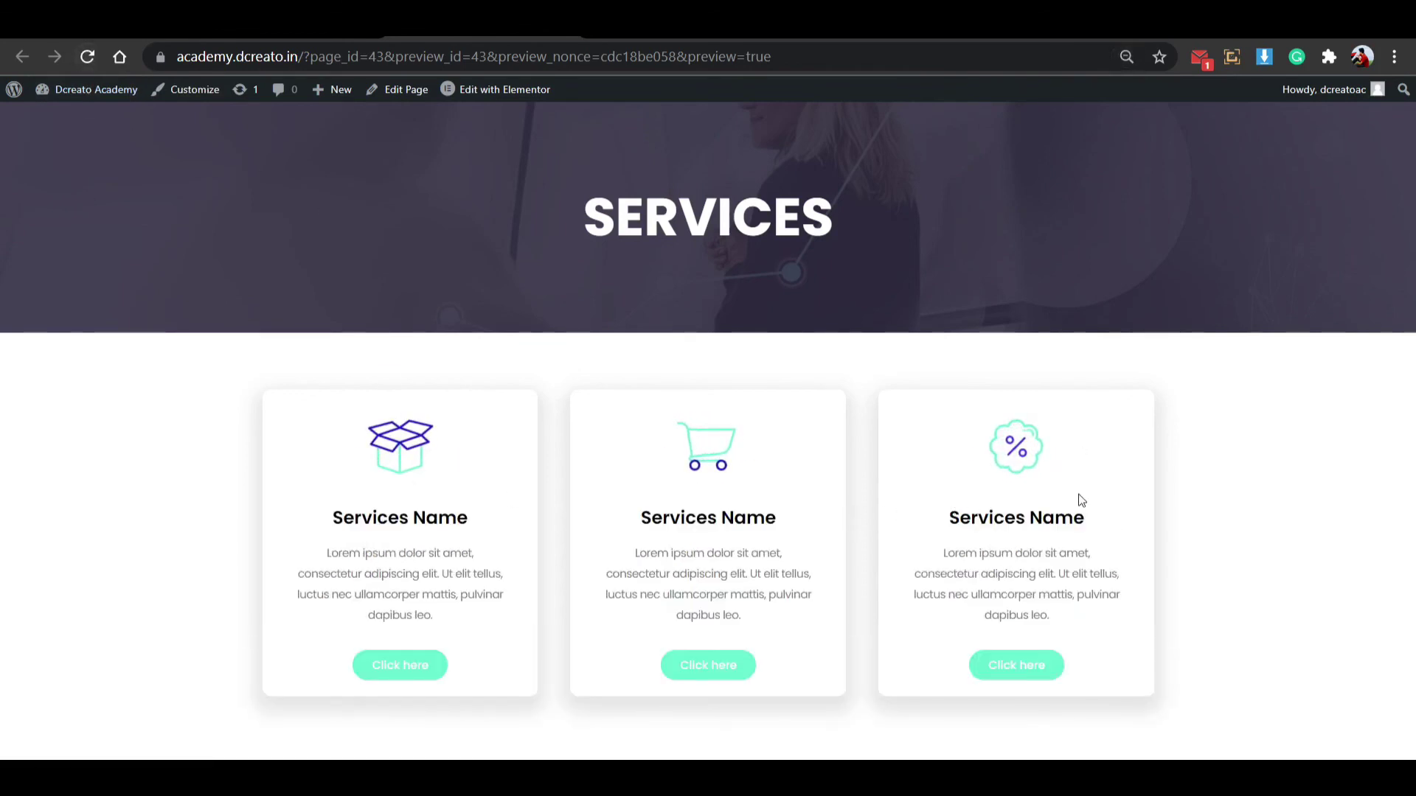
pyautogui.hotkey('ctrl', '+')
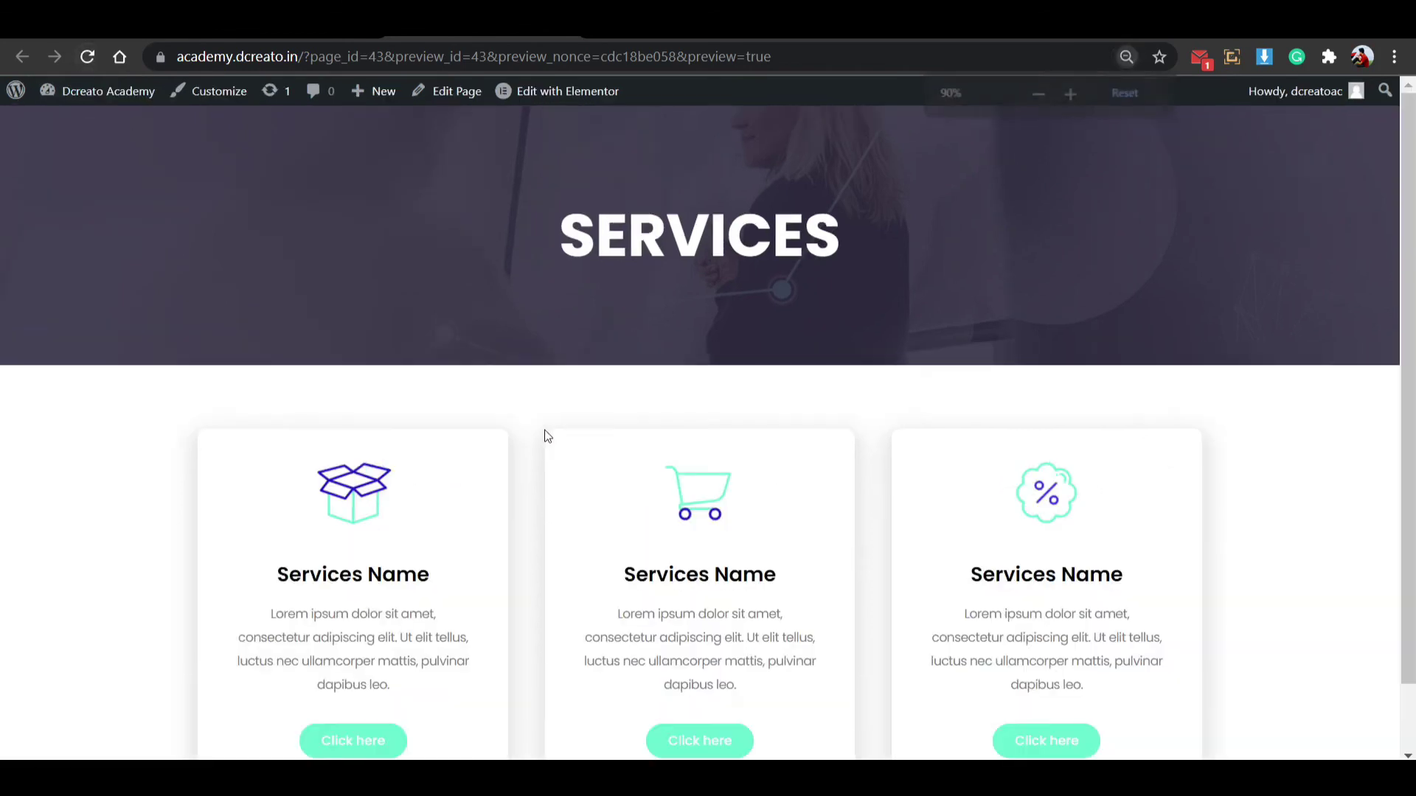
pyautogui.hotkey('ctrl', '+')
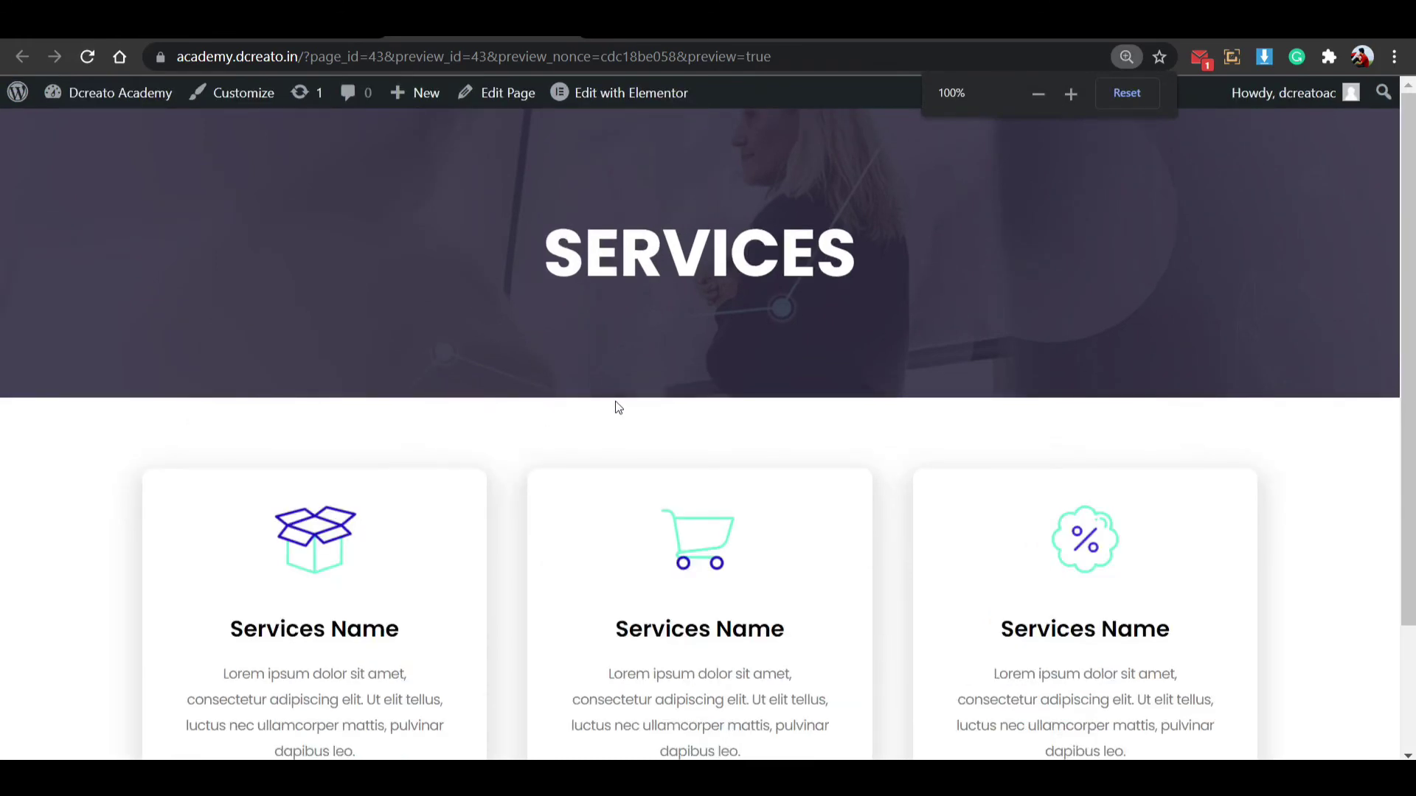
pyautogui.scroll(-2, 618, 408)
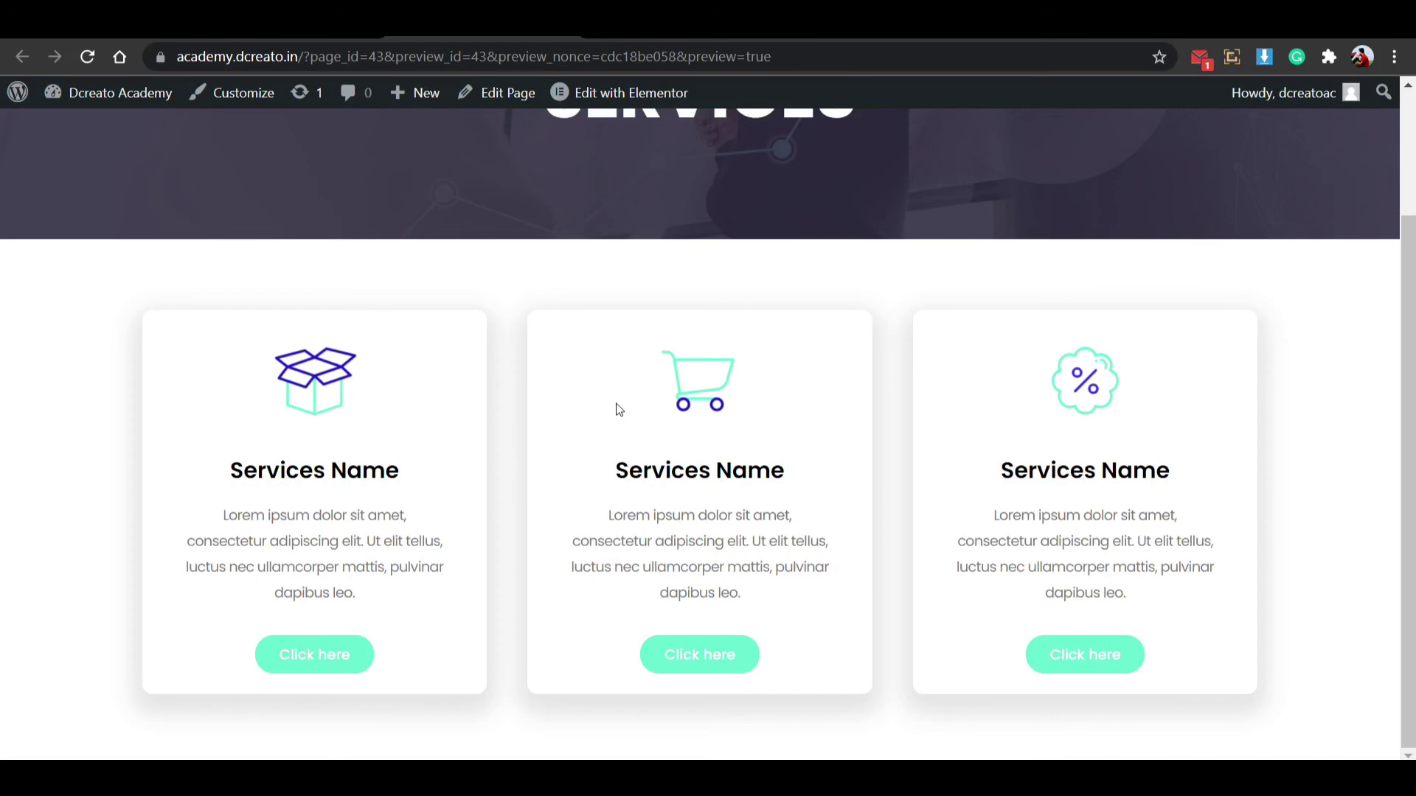
pyautogui.hotkey('ctrl', '-')
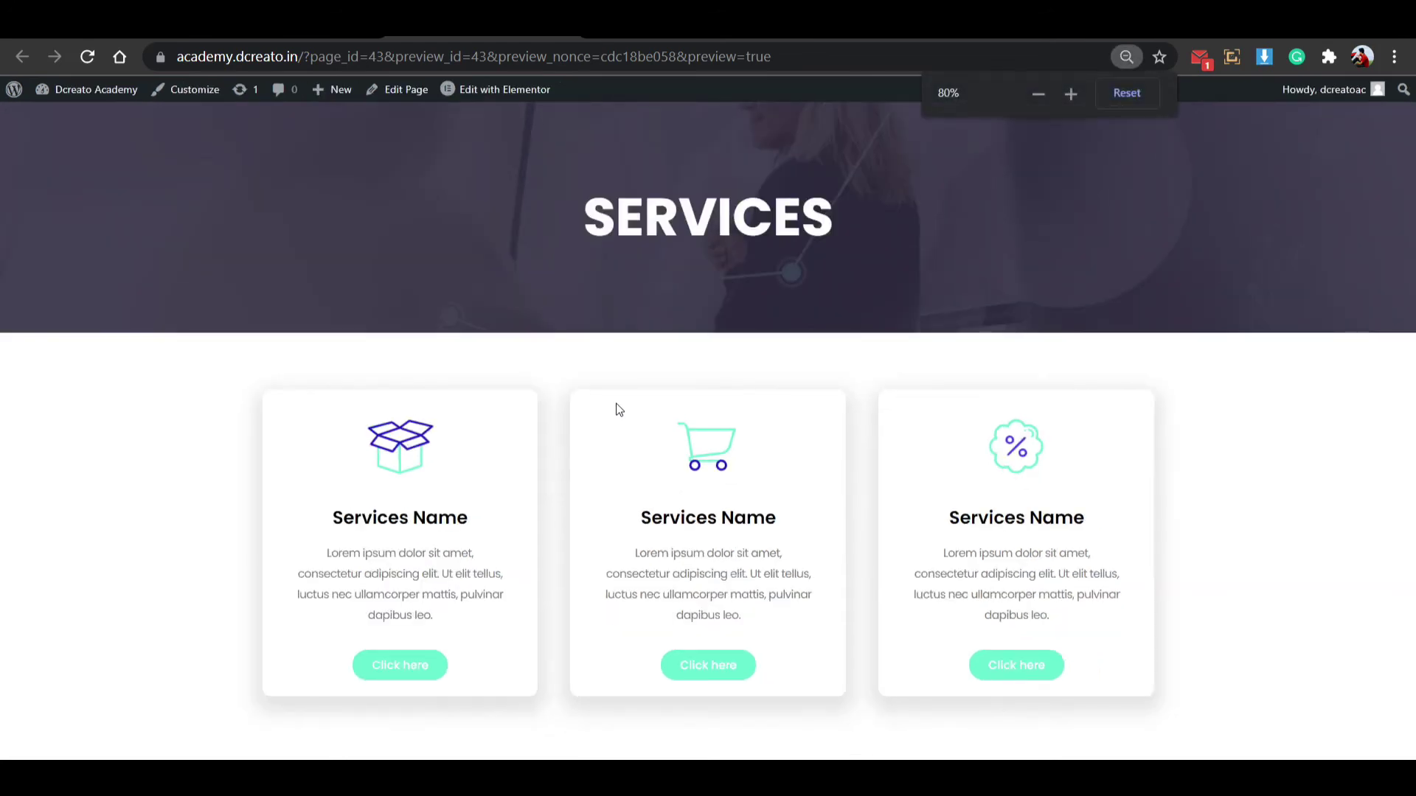